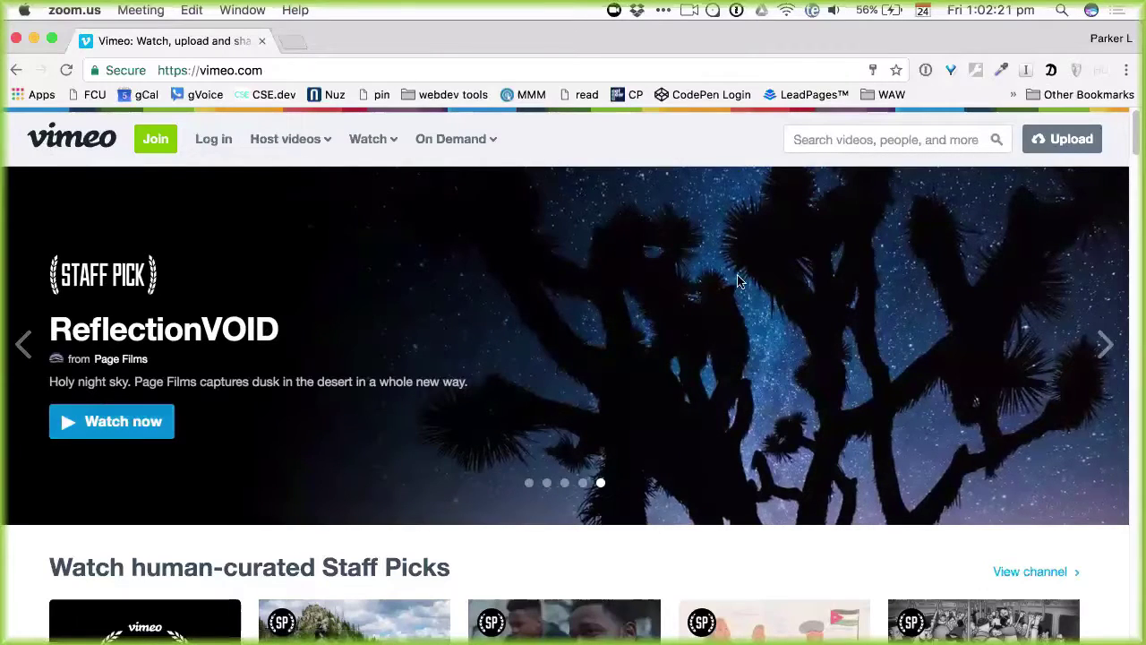
{"action": "scroll", "coordinate": [723, 292], "scroll_direction": "down", "scroll_amount": 1}
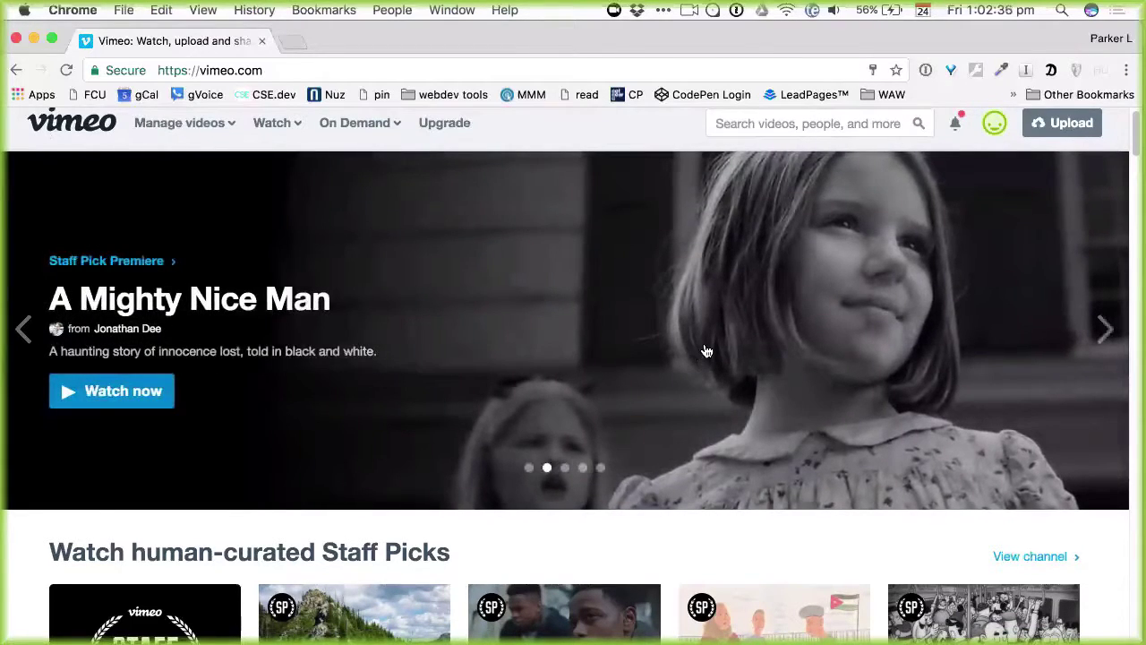
{"action": "scroll", "coordinate": [779, 381], "scroll_direction": "down", "scroll_amount": 1}
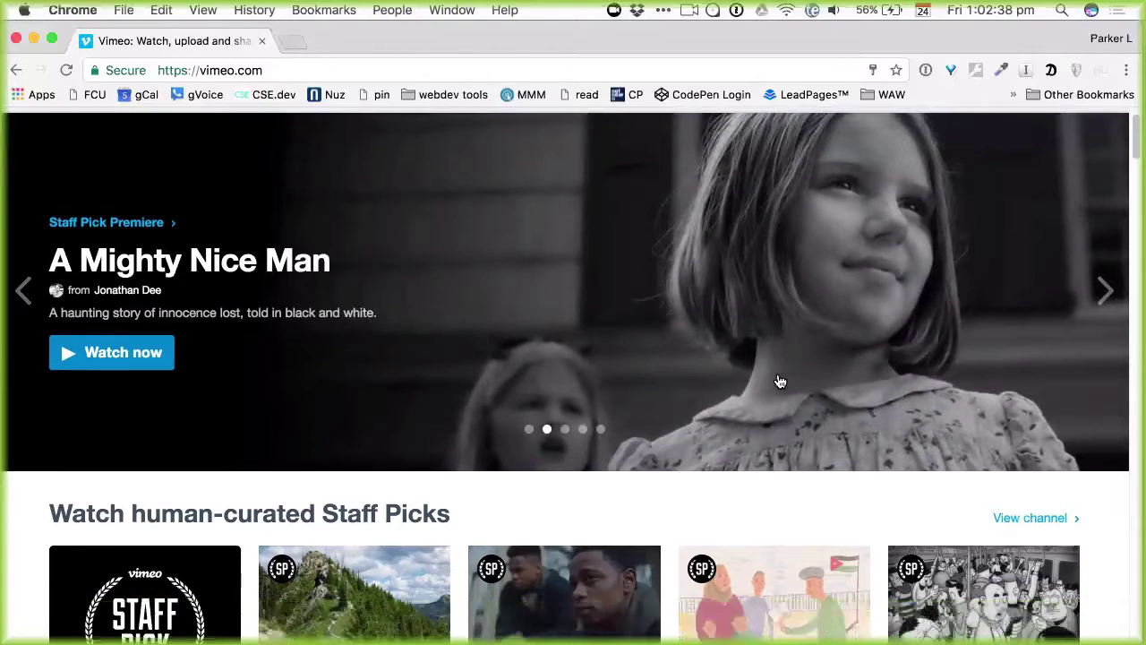
{"action": "scroll", "coordinate": [777, 376], "scroll_direction": "up", "scroll_amount": 1}
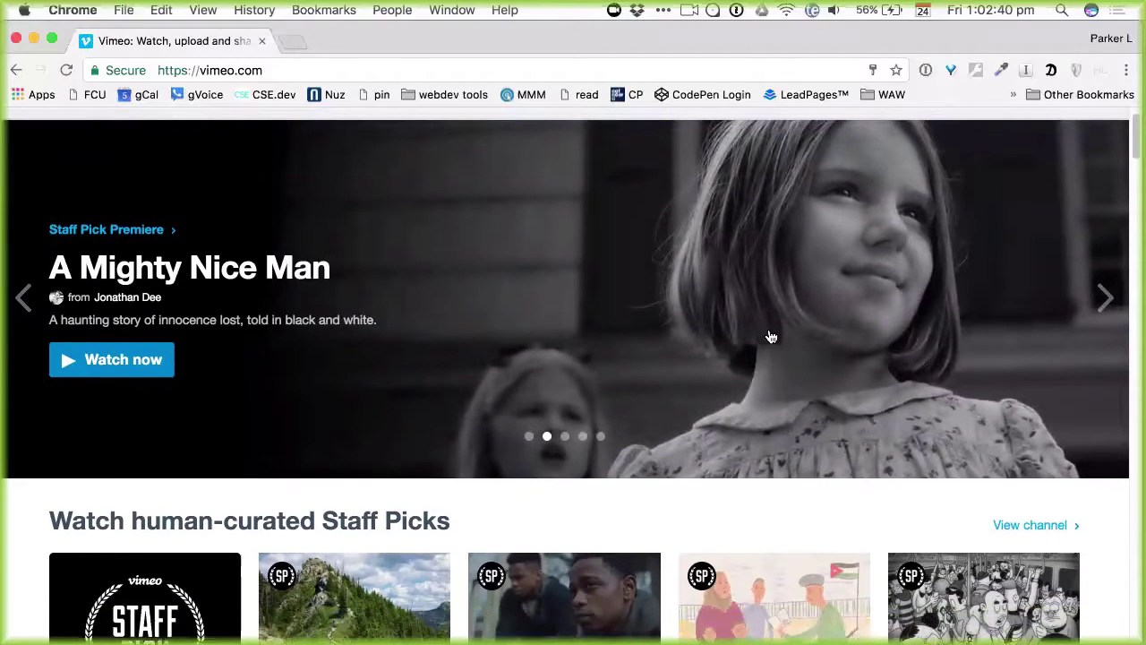
{"action": "scroll", "coordinate": [770, 336], "scroll_direction": "up", "scroll_amount": 1}
Step: Open the Accents & Dialects Webinar video from the account's own video list
{"action": "mouse_move", "coordinate": [159, 145]}
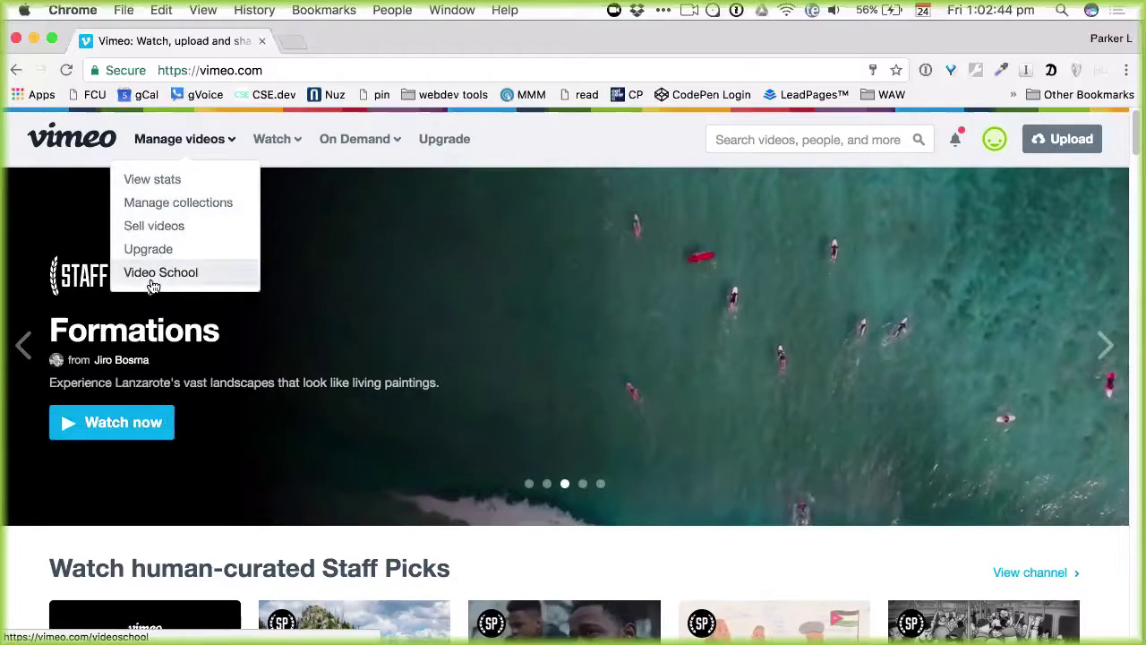
{"action": "left_click", "coordinate": [178, 144]}
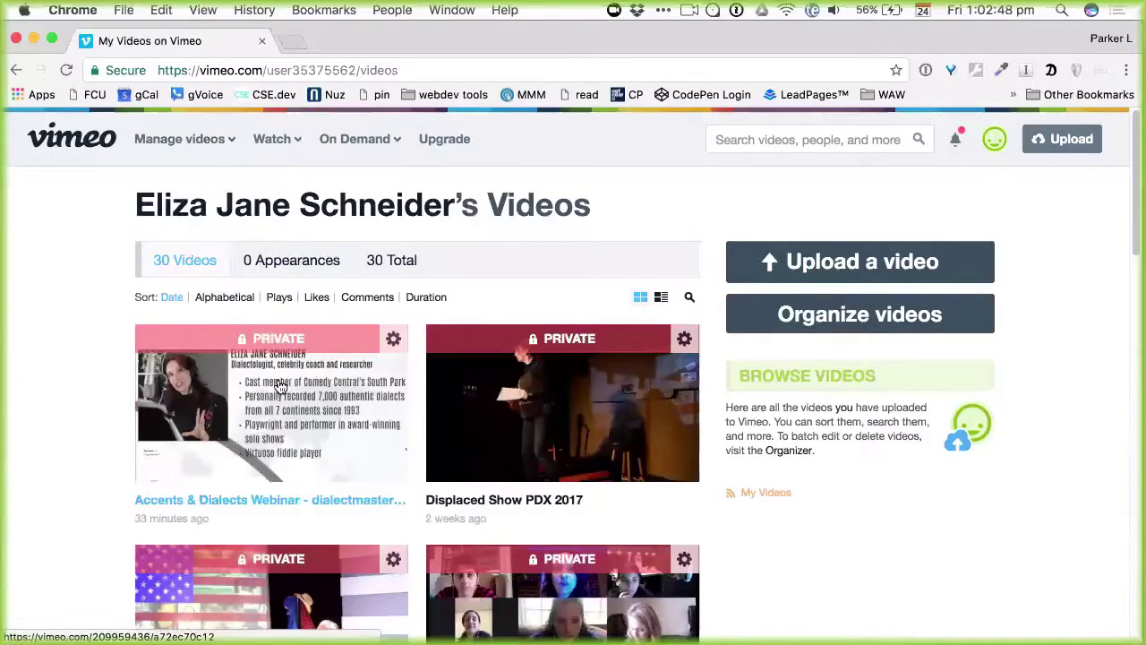
{"action": "left_click", "coordinate": [285, 426]}
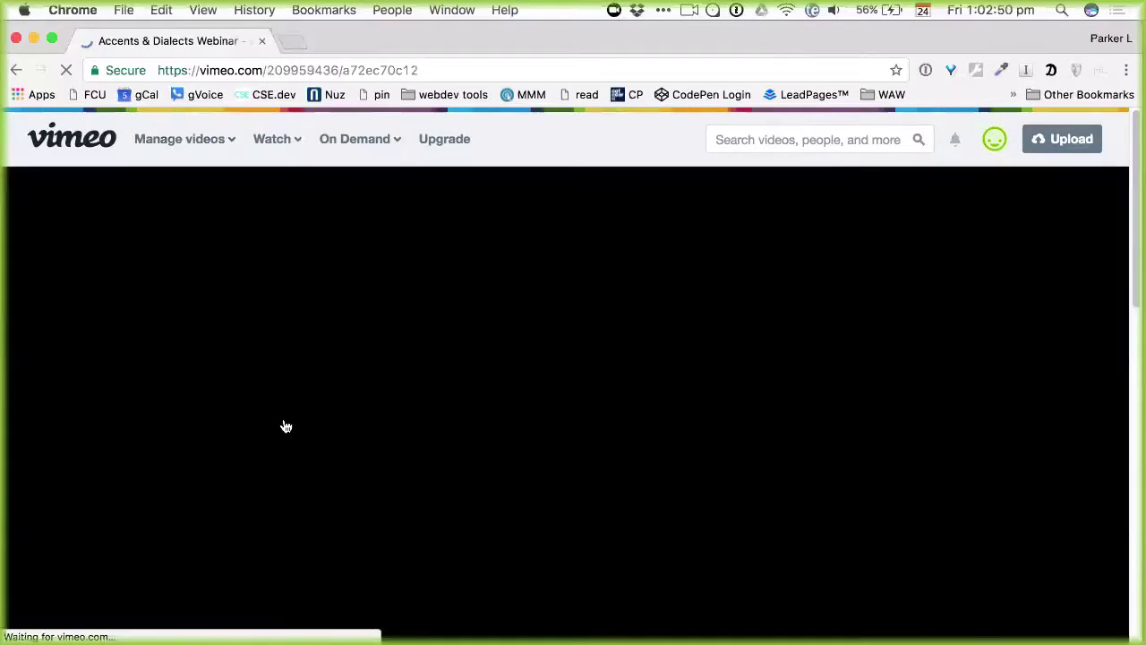
Step: Open the settings of the Accents & Dialects Webinar video from its video page
{"action": "scroll", "coordinate": [784, 357], "scroll_direction": "down", "scroll_amount": 3}
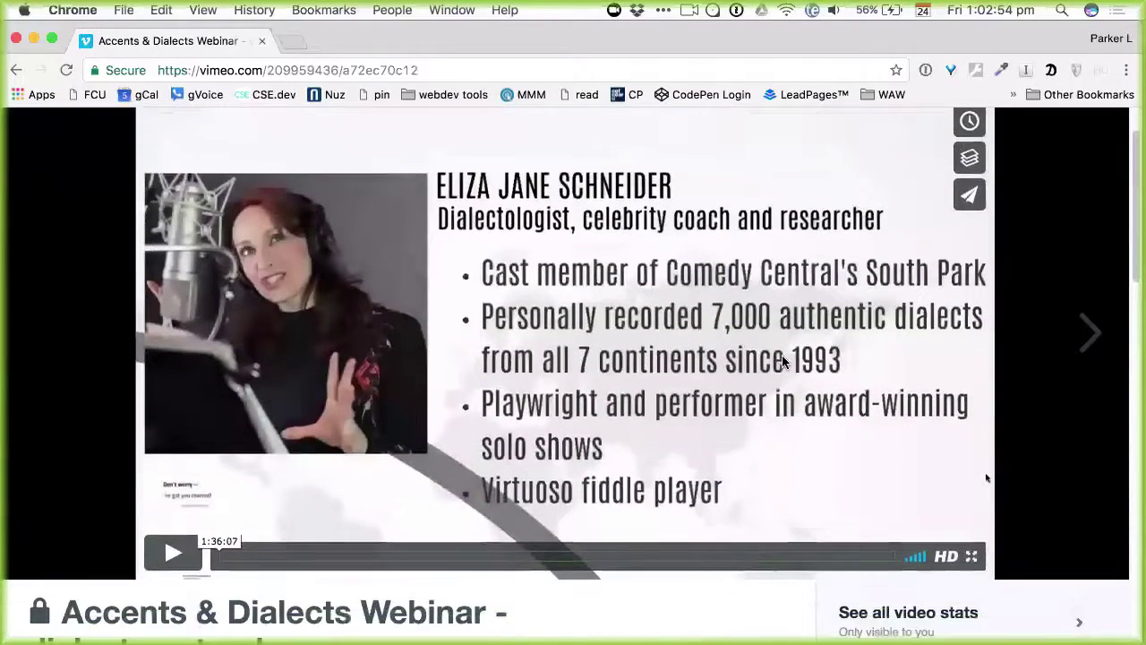
{"action": "scroll", "coordinate": [782, 361], "scroll_direction": "up", "scroll_amount": 1}
{"action": "scroll", "coordinate": [782, 361], "scroll_direction": "down", "scroll_amount": 2}
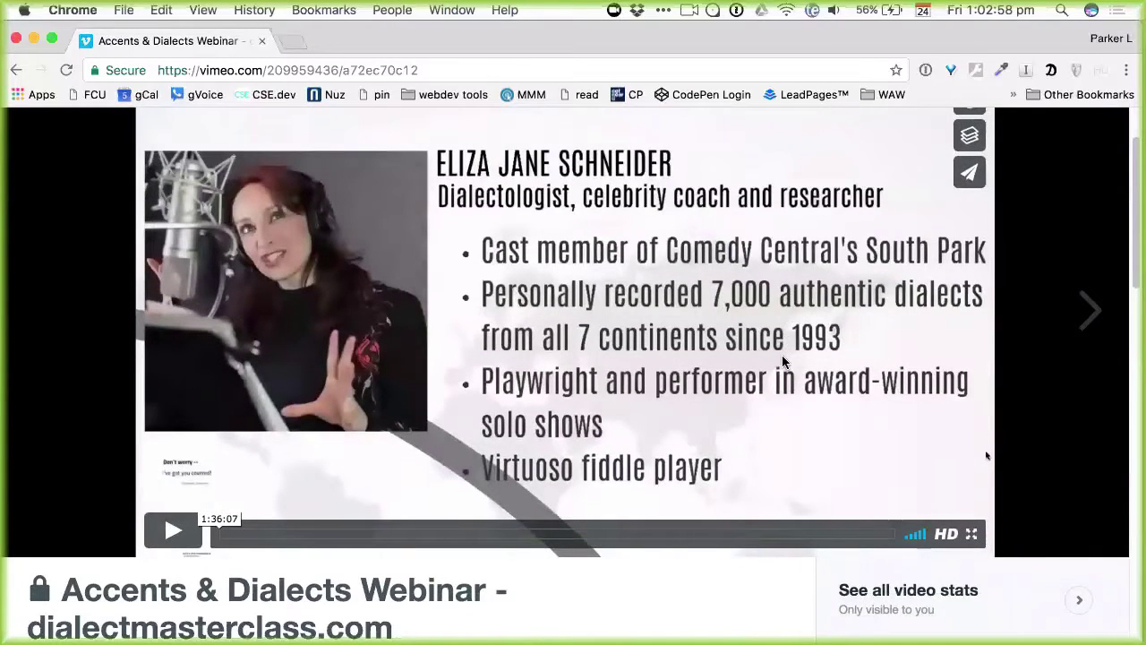
{"action": "scroll", "coordinate": [784, 361], "scroll_direction": "down", "scroll_amount": 4}
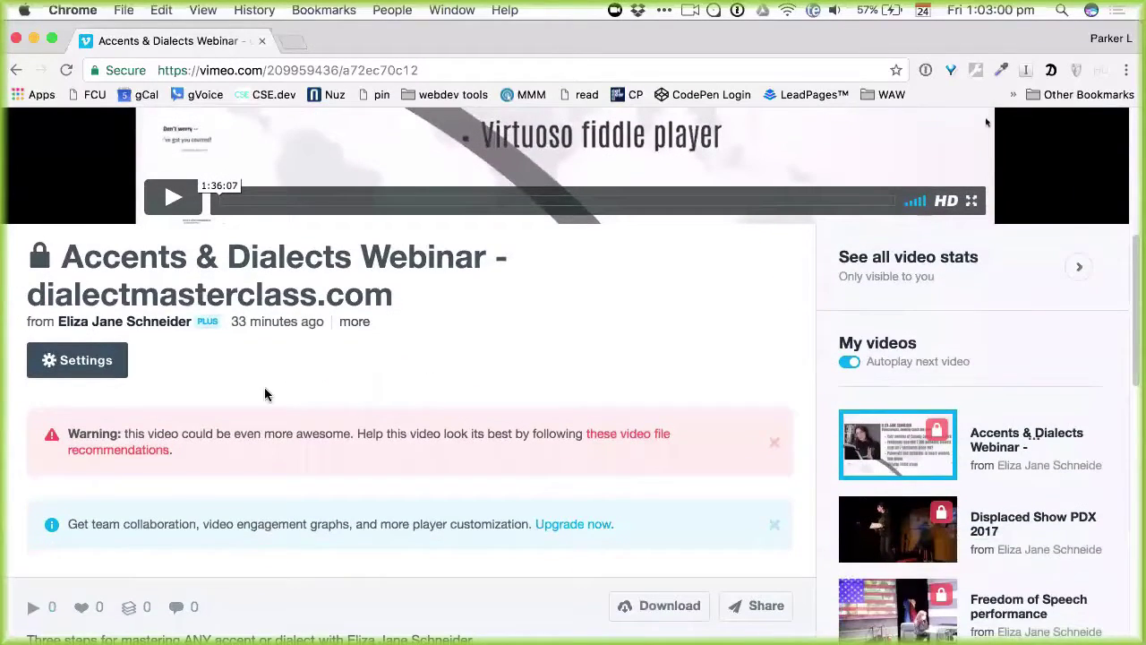
{"action": "left_click", "coordinate": [54, 369]}
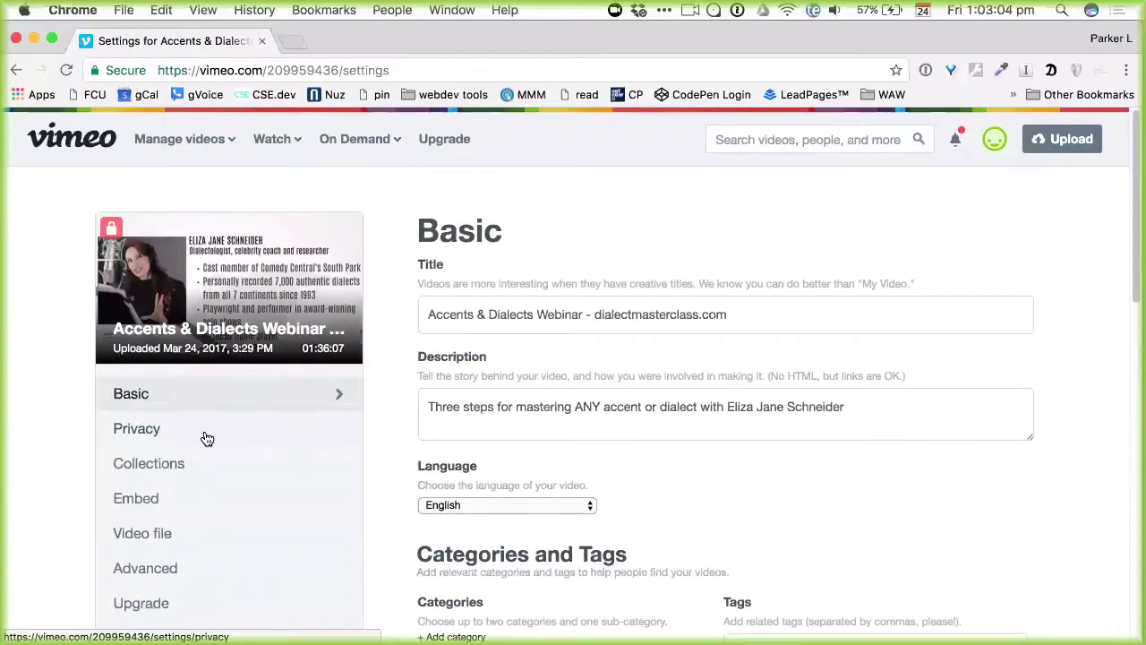
Step: Review the video's Basic settings, preview possible thumbnail frames from the video, and dismiss the frame chooser
{"action": "scroll", "coordinate": [422, 424], "scroll_direction": "down", "scroll_amount": 5}
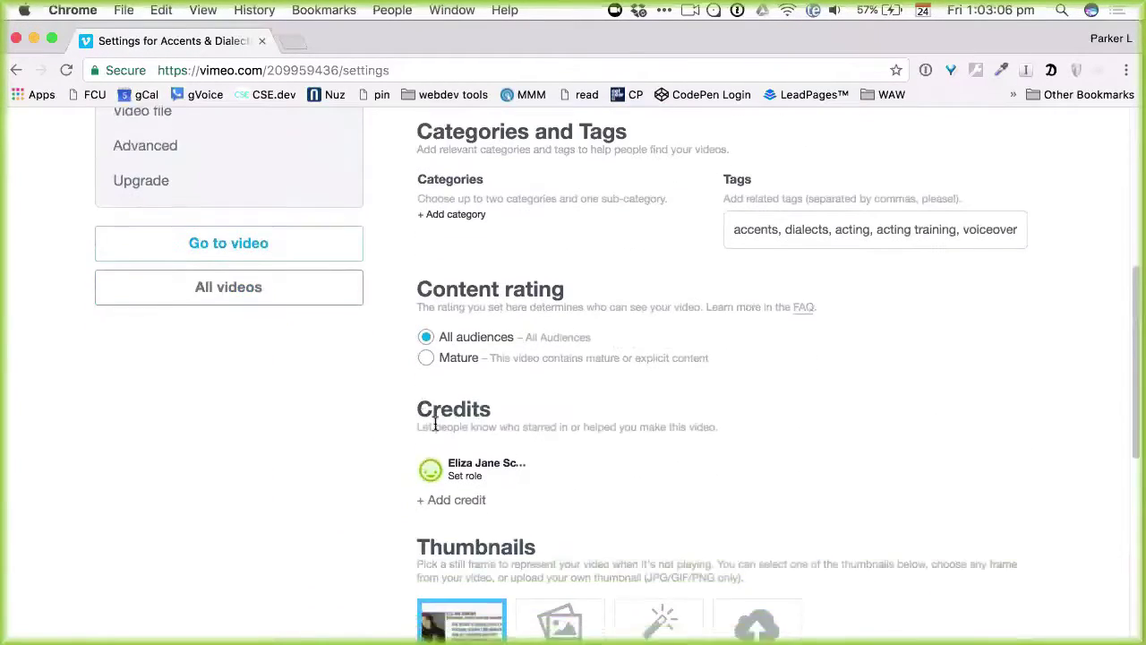
{"action": "scroll", "coordinate": [757, 250], "scroll_direction": "down", "scroll_amount": 1}
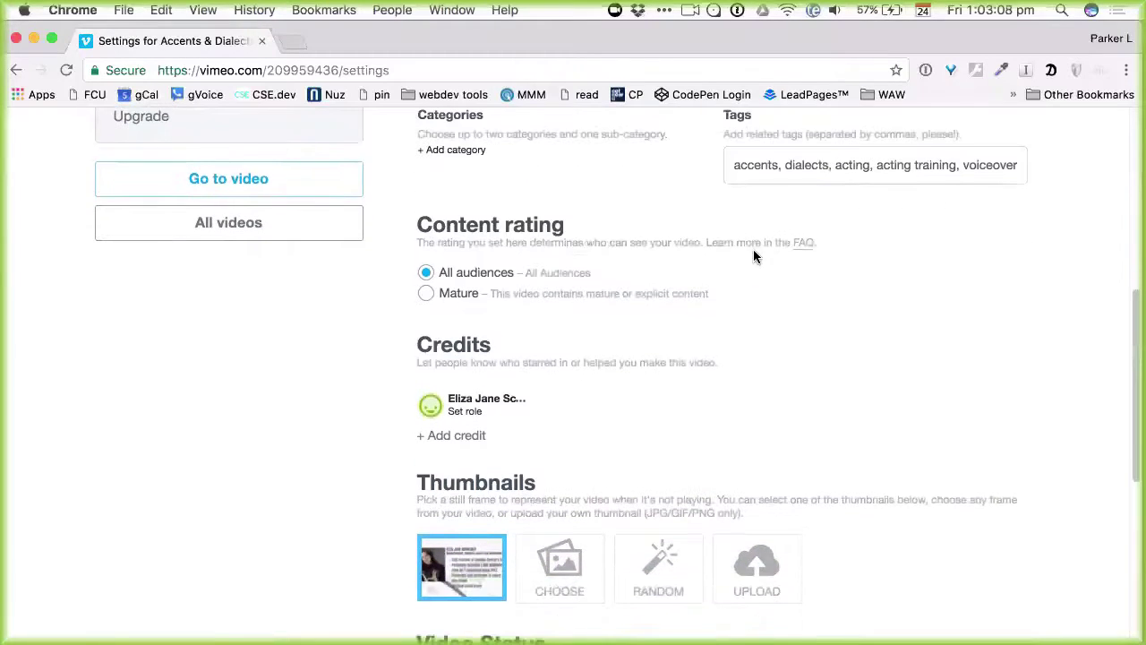
{"action": "scroll", "coordinate": [556, 407], "scroll_direction": "down", "scroll_amount": 1}
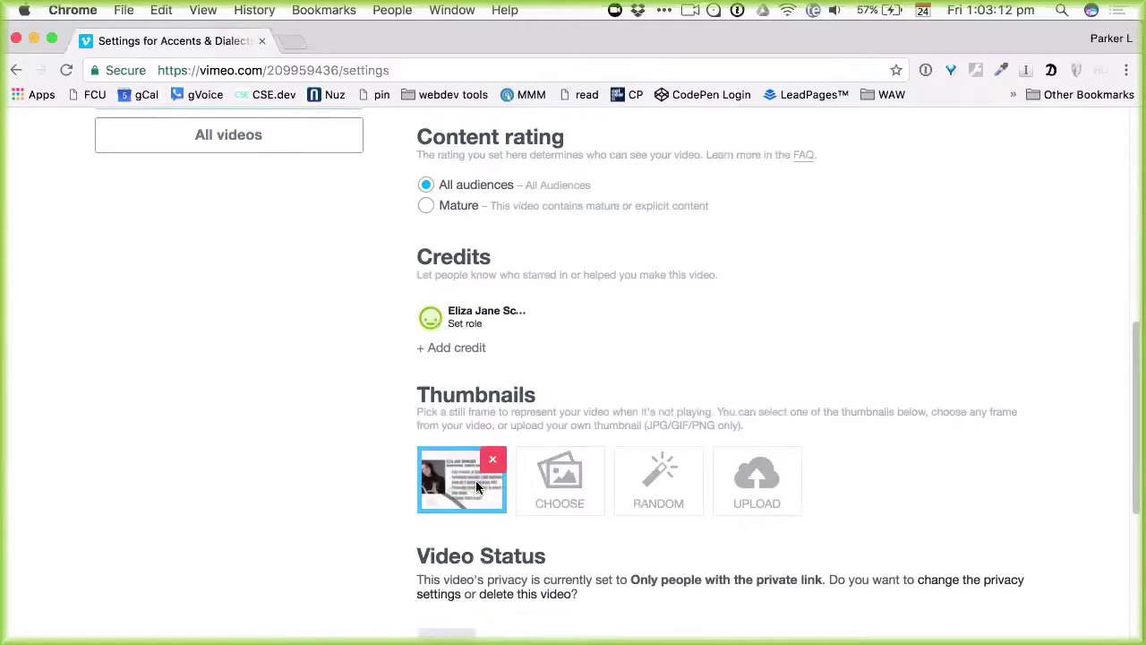
{"action": "left_click", "coordinate": [542, 486]}
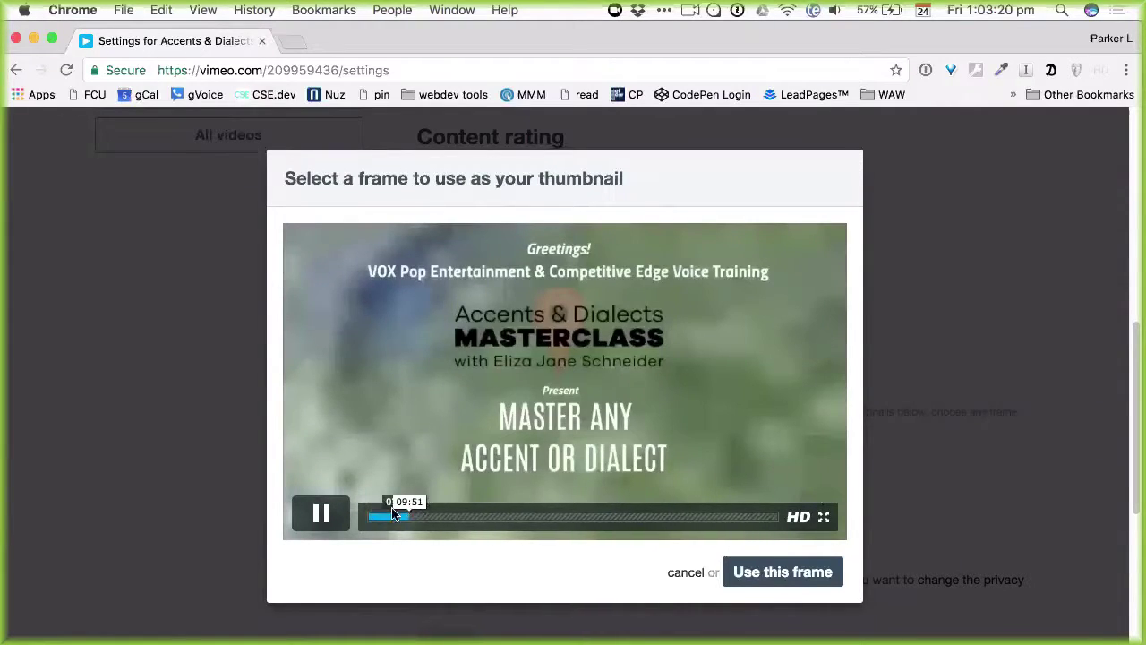
{"action": "left_click", "coordinate": [412, 516]}
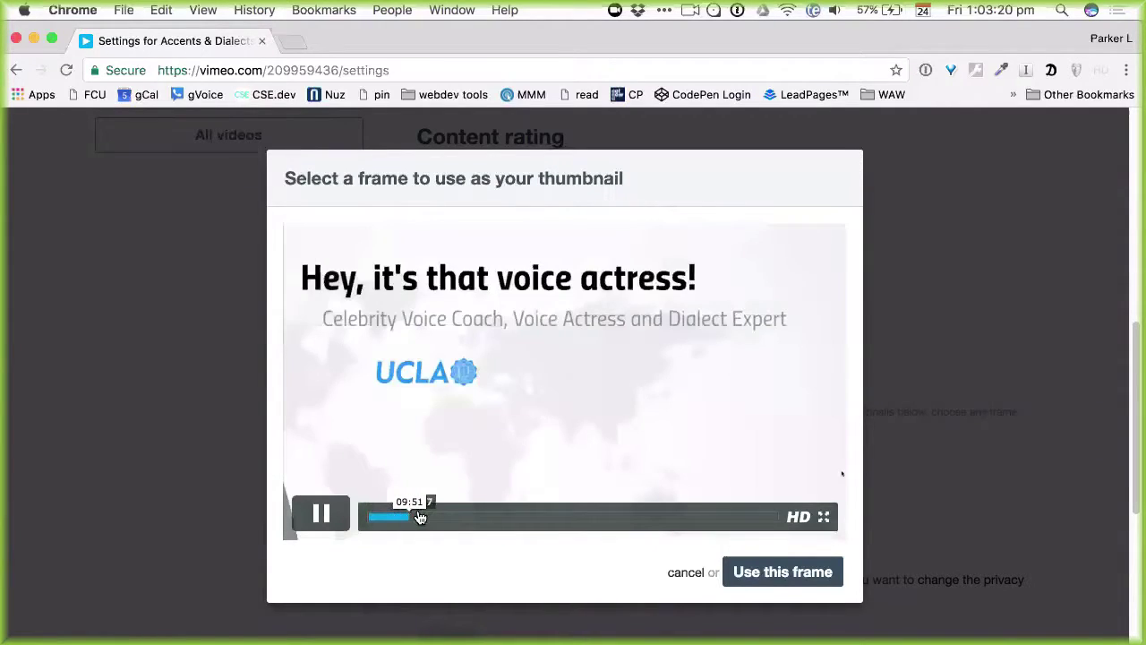
{"action": "left_click", "coordinate": [355, 517]}
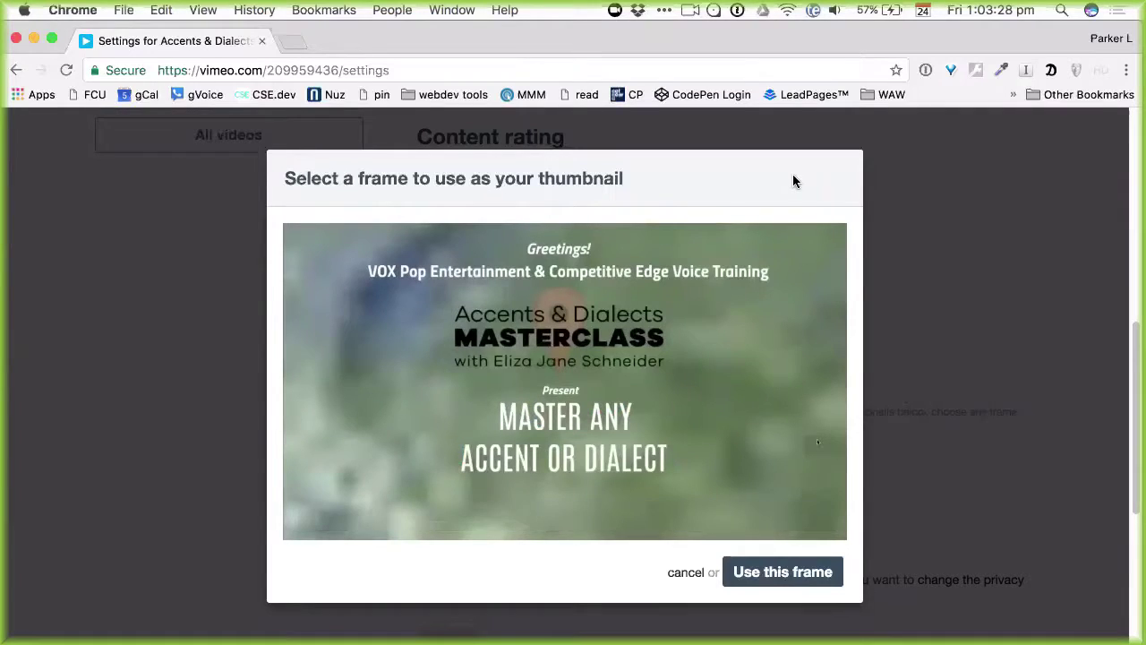
{"action": "left_click", "coordinate": [887, 516]}
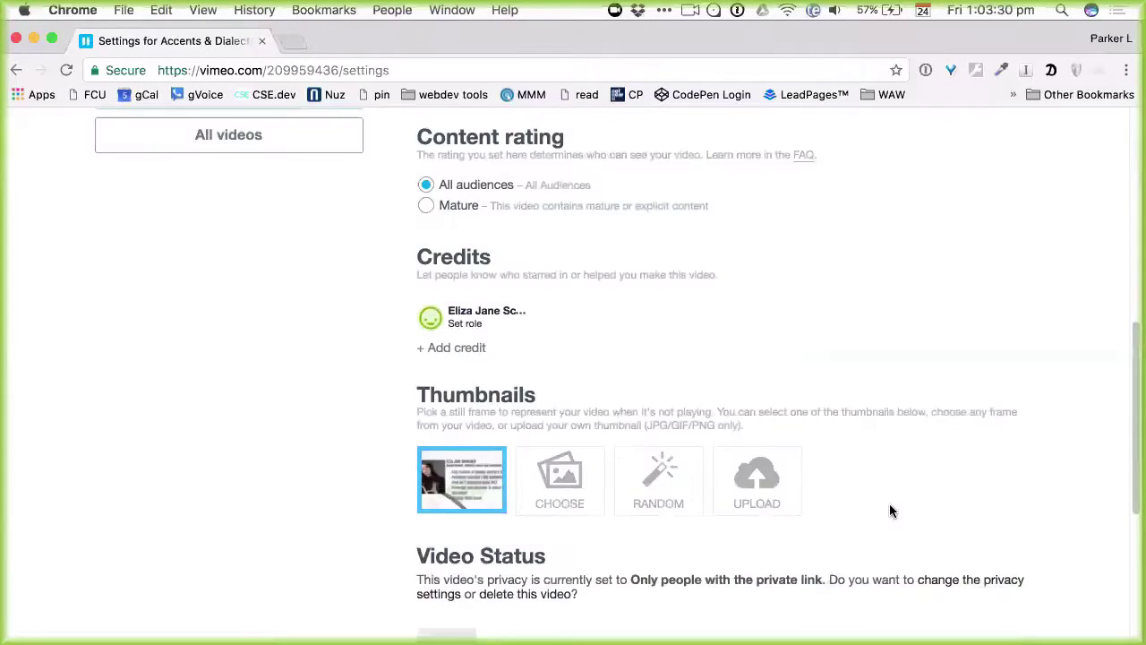
Step: Open the Privacy settings of the Accents & Dialects Webinar video
{"action": "scroll", "coordinate": [889, 511], "scroll_direction": "up", "scroll_amount": 10}
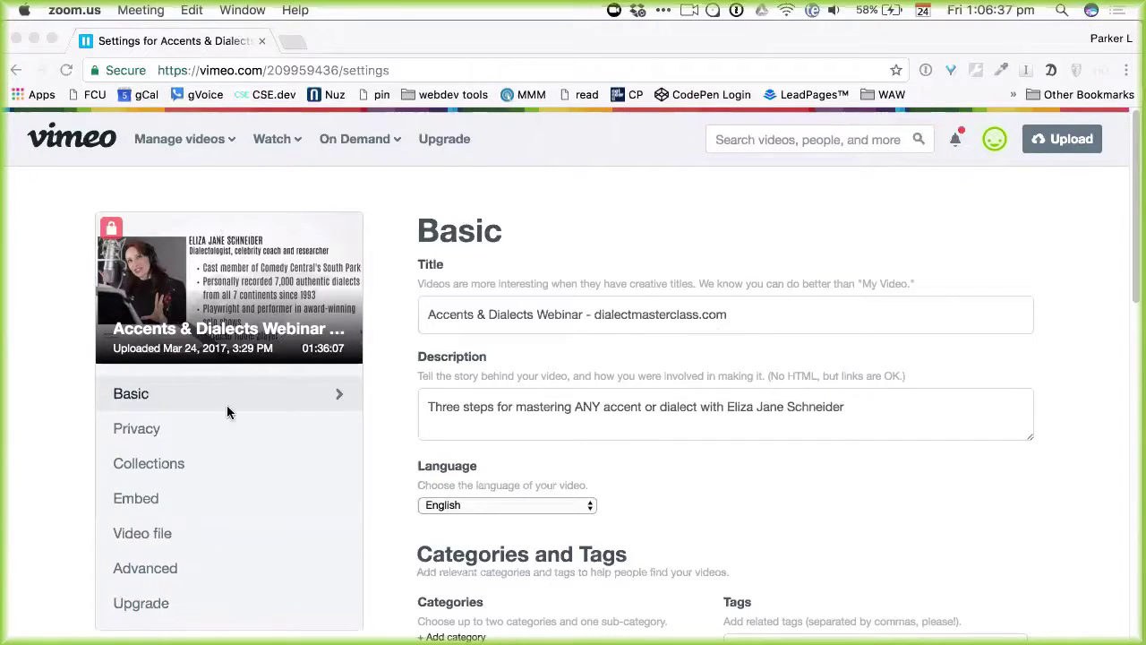
{"action": "scroll", "coordinate": [794, 510], "scroll_direction": "down", "scroll_amount": 1}
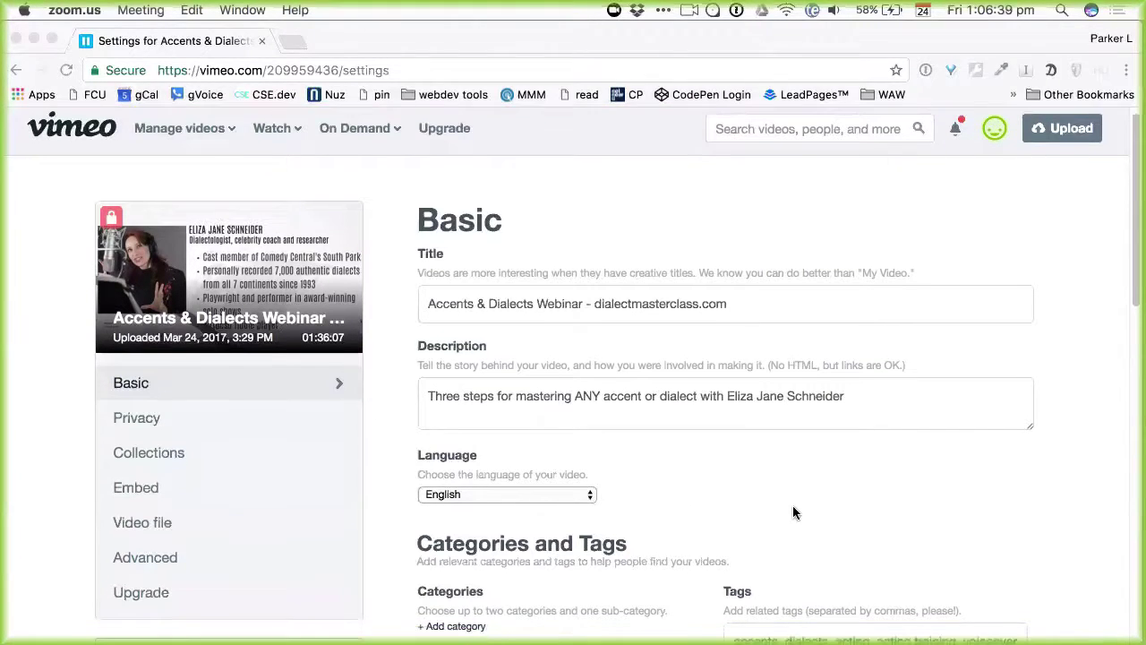
{"action": "left_click", "coordinate": [246, 429]}
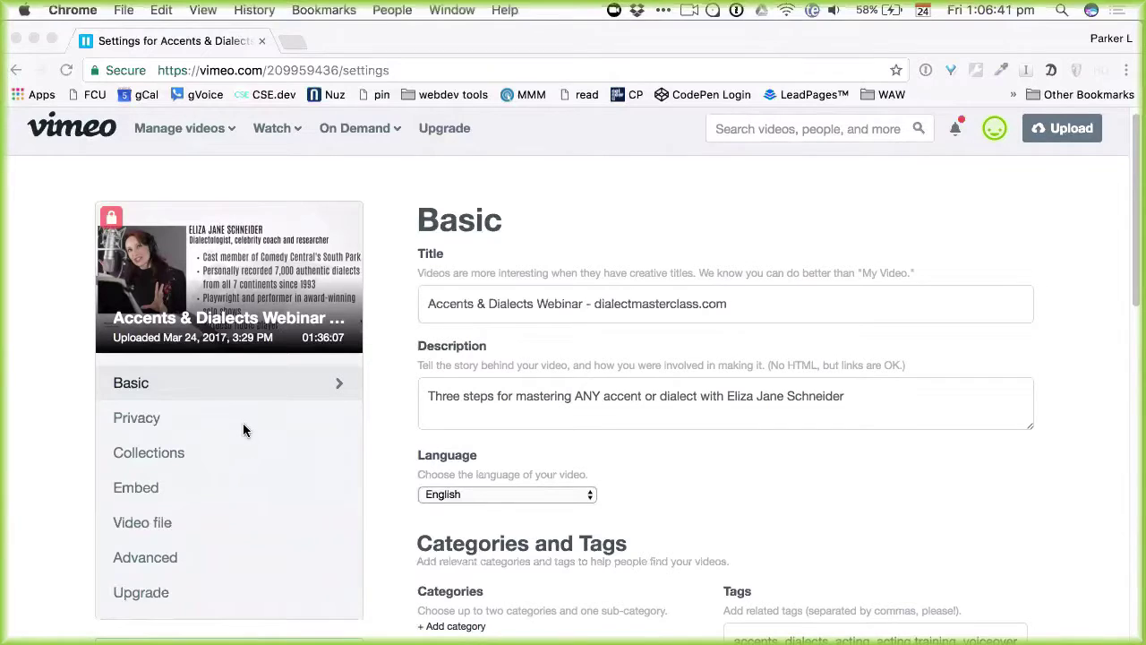
{"action": "left_click", "coordinate": [137, 421]}
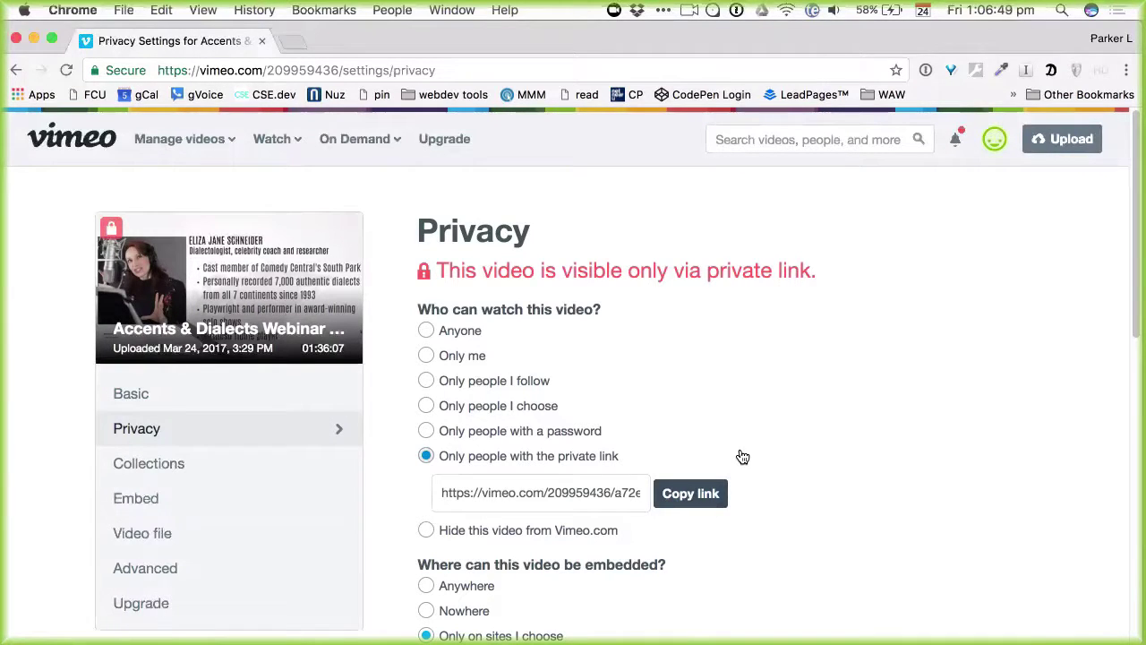
Step: Examine who can watch, embed and comment on the video, including the allowed embed domain competitiveedgevoicetraining.leadpages.co
{"action": "scroll", "coordinate": [767, 447], "scroll_direction": "down", "scroll_amount": 1}
{"action": "scroll", "coordinate": [770, 456], "scroll_direction": "down", "scroll_amount": 4}
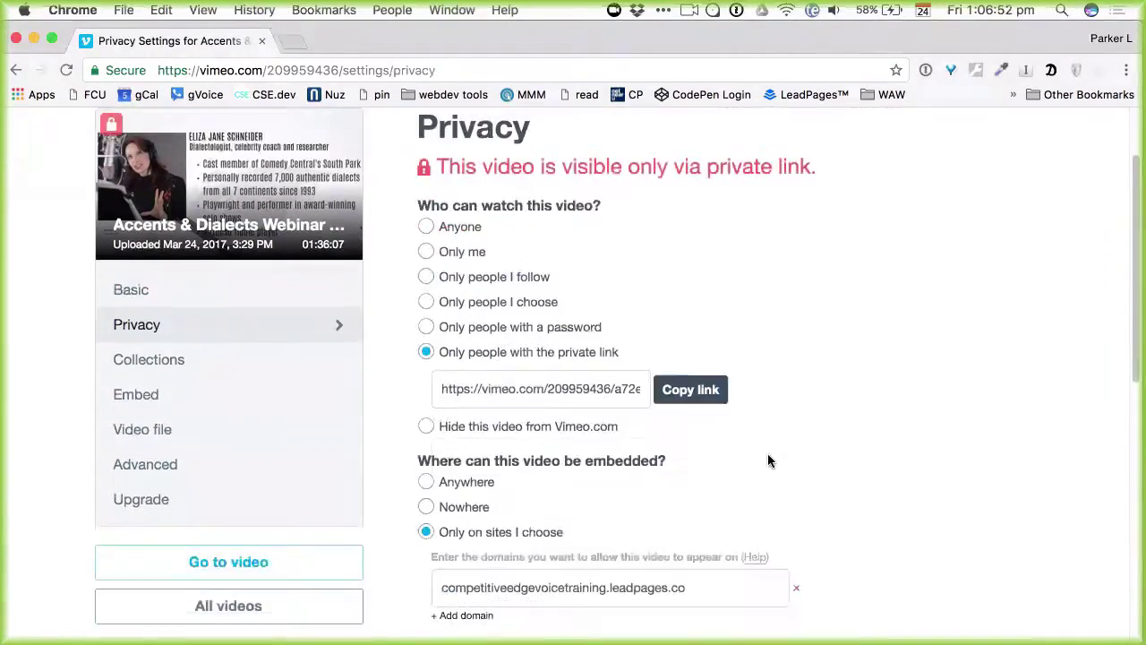
{"action": "scroll", "coordinate": [767, 457], "scroll_direction": "down", "scroll_amount": 5}
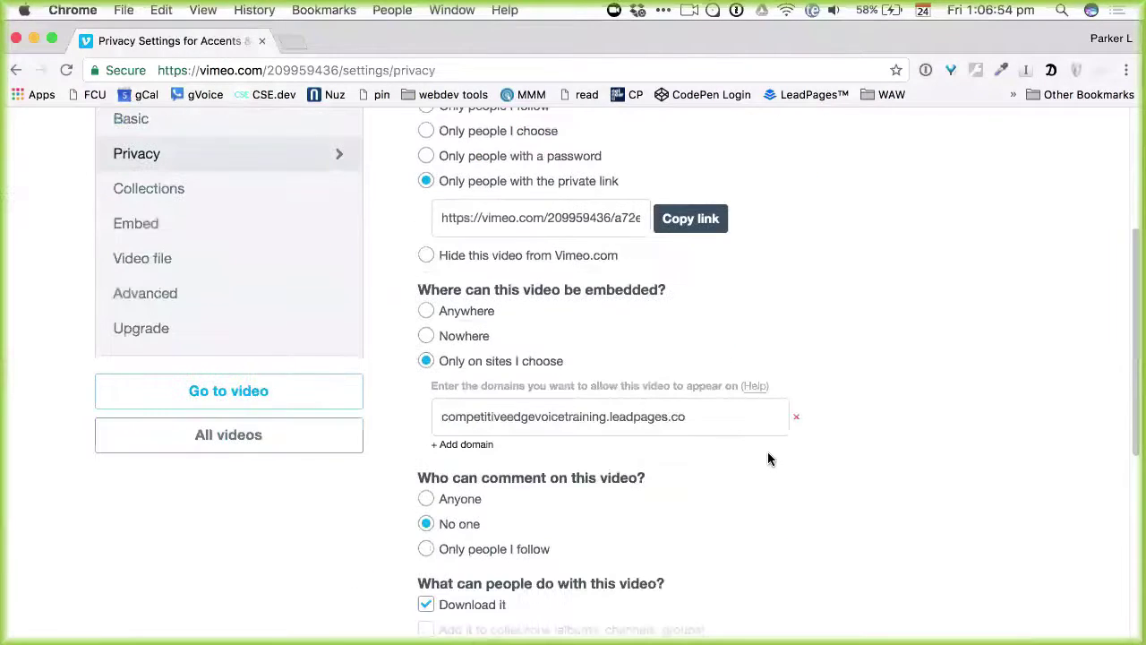
{"action": "left_click", "coordinate": [700, 417]}
{"action": "key", "text": "super+a"}
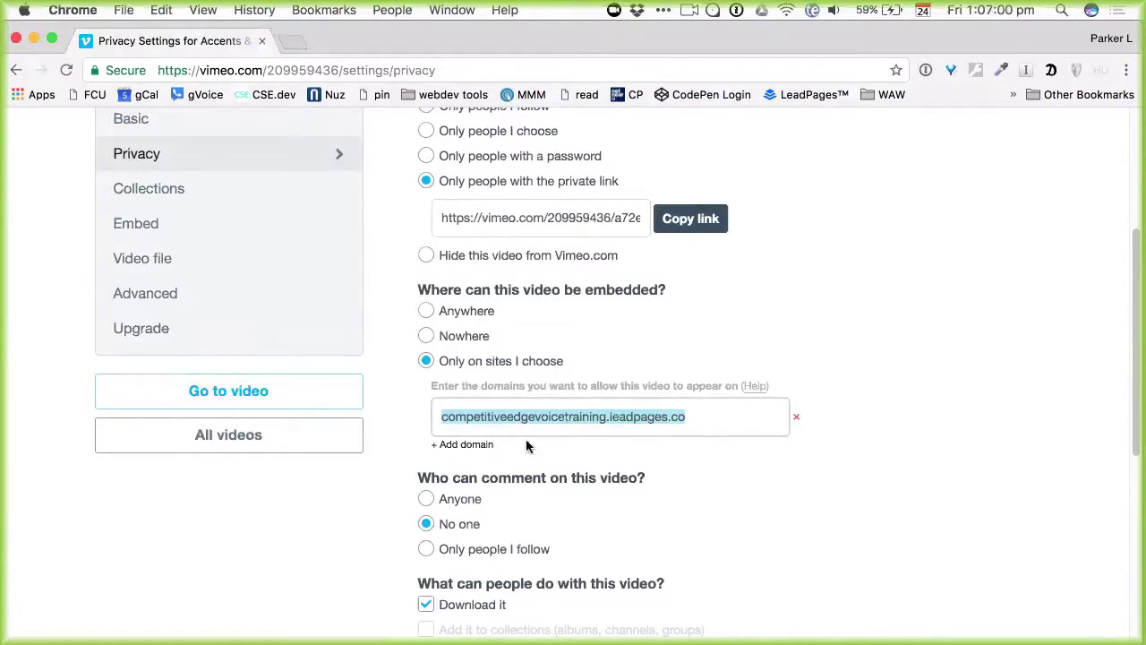
{"action": "left_click", "coordinate": [687, 420]}
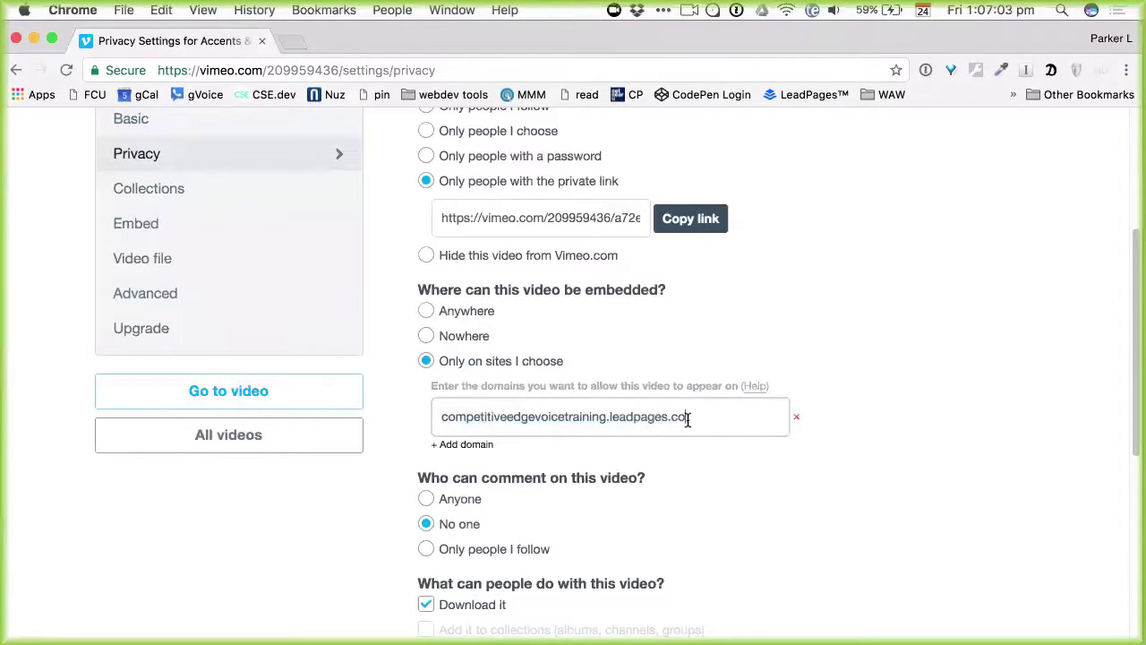
{"action": "key", "text": "BackSpace"}
{"action": "type", "text": "o"}
{"action": "key", "text": "super+a"}
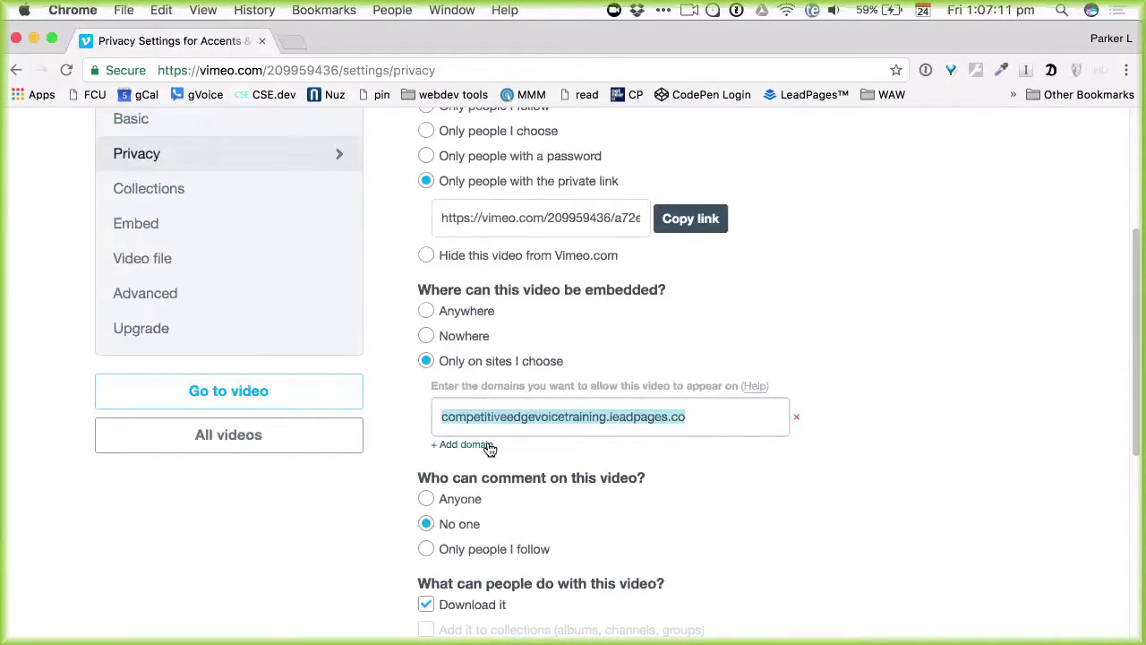
{"action": "scroll", "coordinate": [615, 493], "scroll_direction": "down", "scroll_amount": 1}
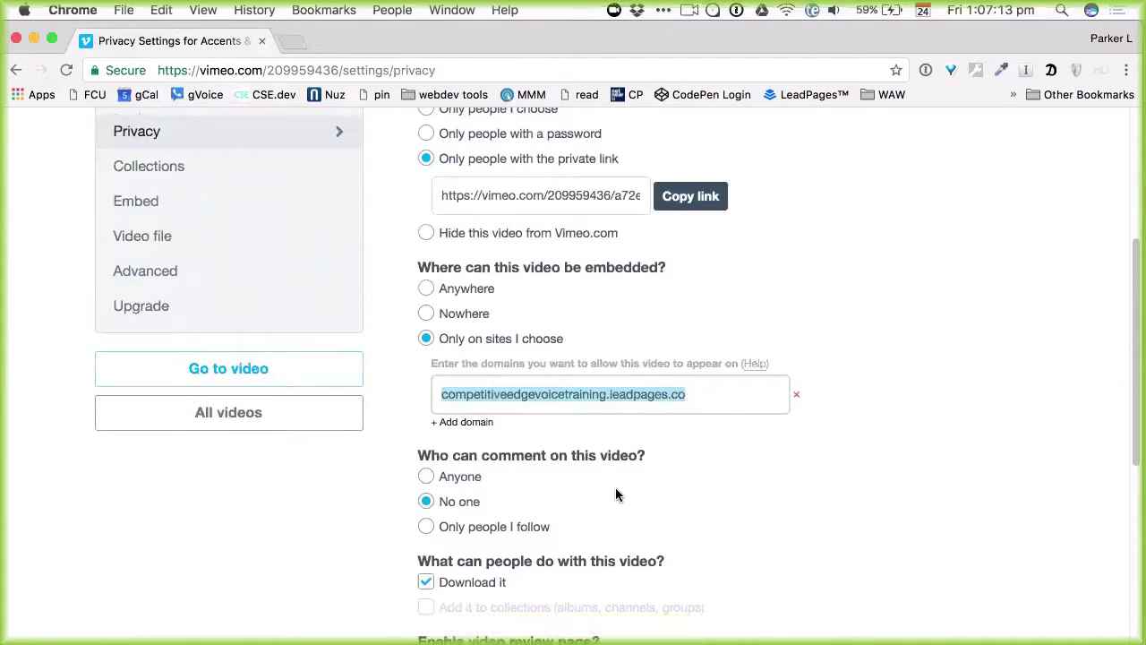
{"action": "scroll", "coordinate": [615, 488], "scroll_direction": "down", "scroll_amount": 1}
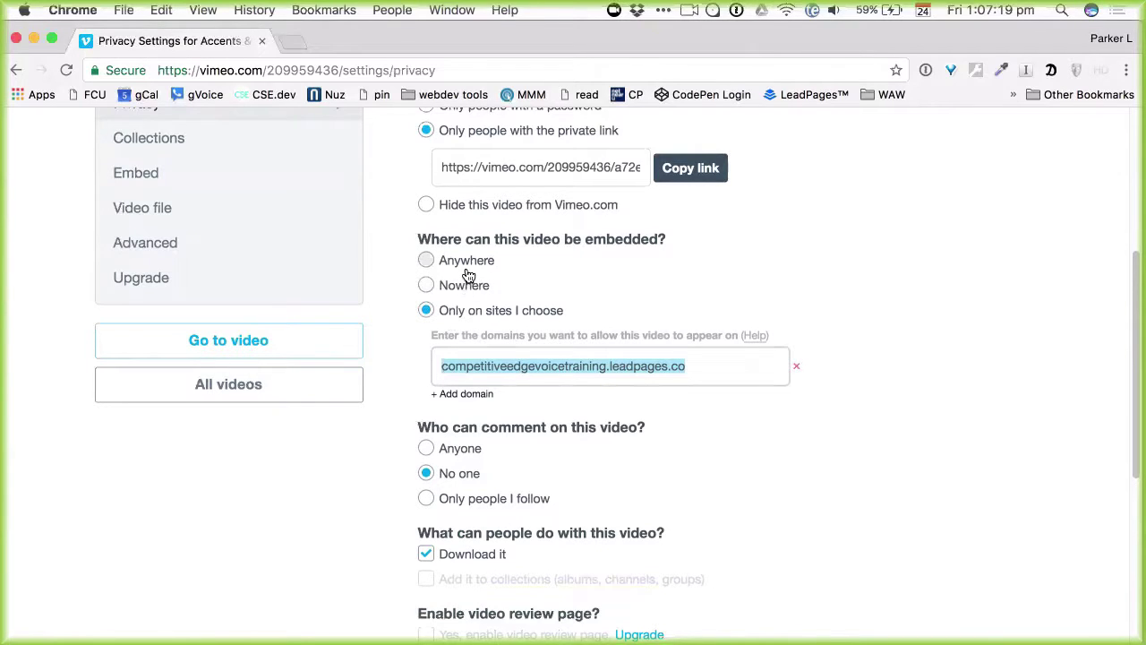
{"action": "scroll", "coordinate": [649, 429], "scroll_direction": "down", "scroll_amount": 1}
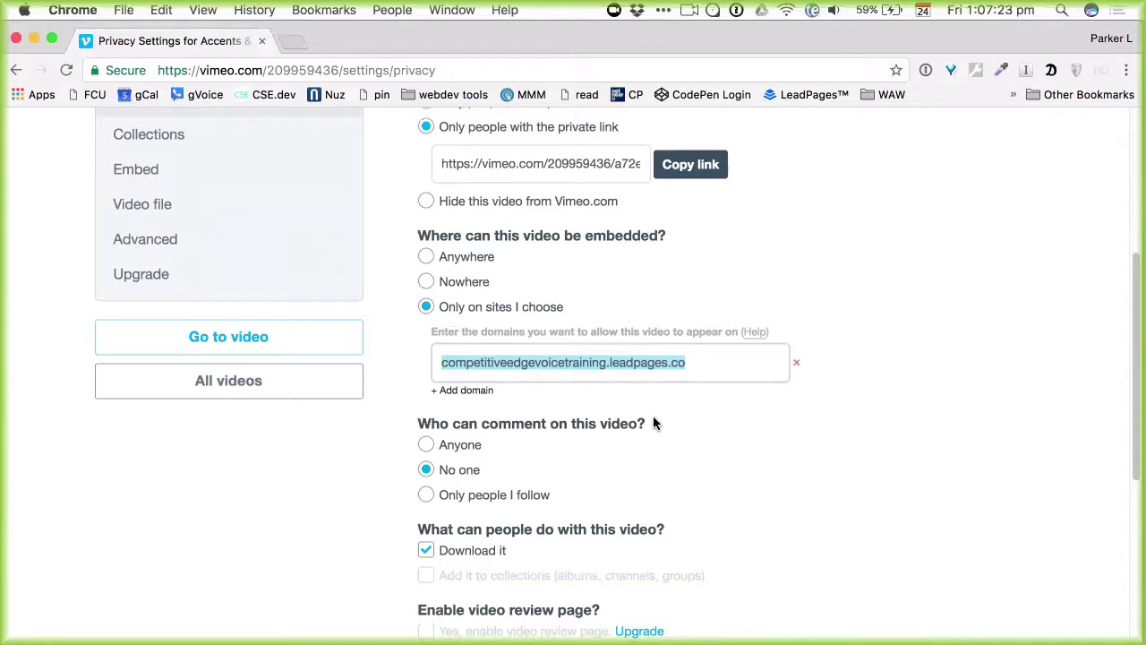
{"action": "left_click", "coordinate": [703, 361]}
{"action": "left_click_drag", "start_coordinate": [704, 360], "coordinate": [400, 365]}
{"action": "left_click", "coordinate": [696, 362]}
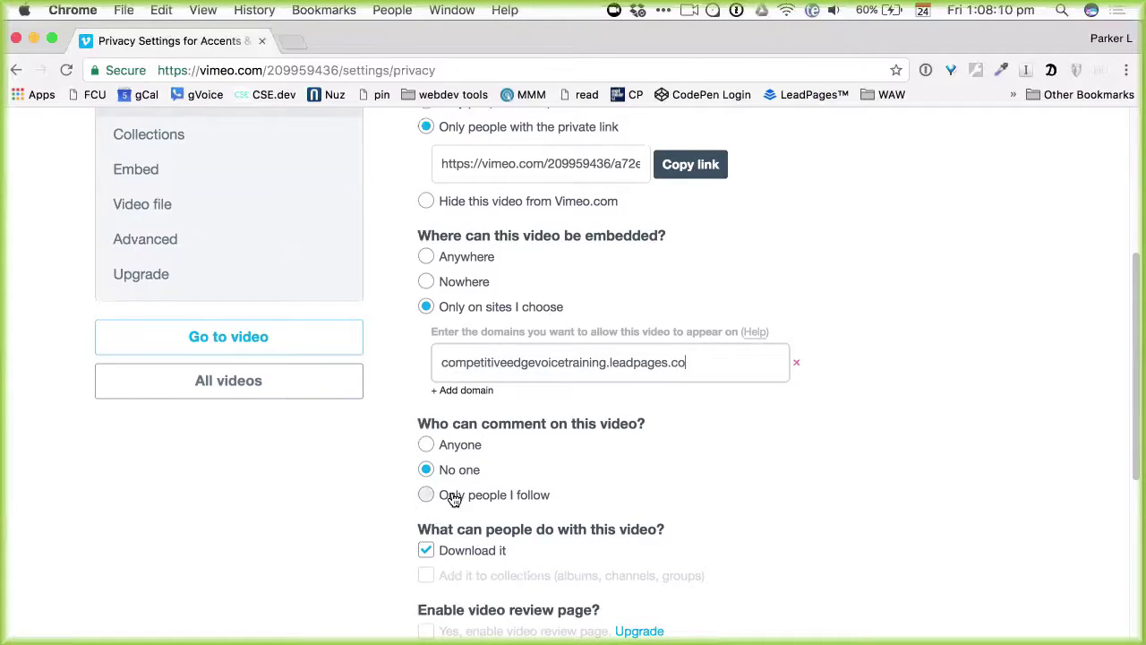
Step: Disallow downloading of the video and save the privacy settings
{"action": "left_click", "coordinate": [426, 550]}
{"action": "scroll", "coordinate": [600, 457], "scroll_direction": "down", "scroll_amount": 3}
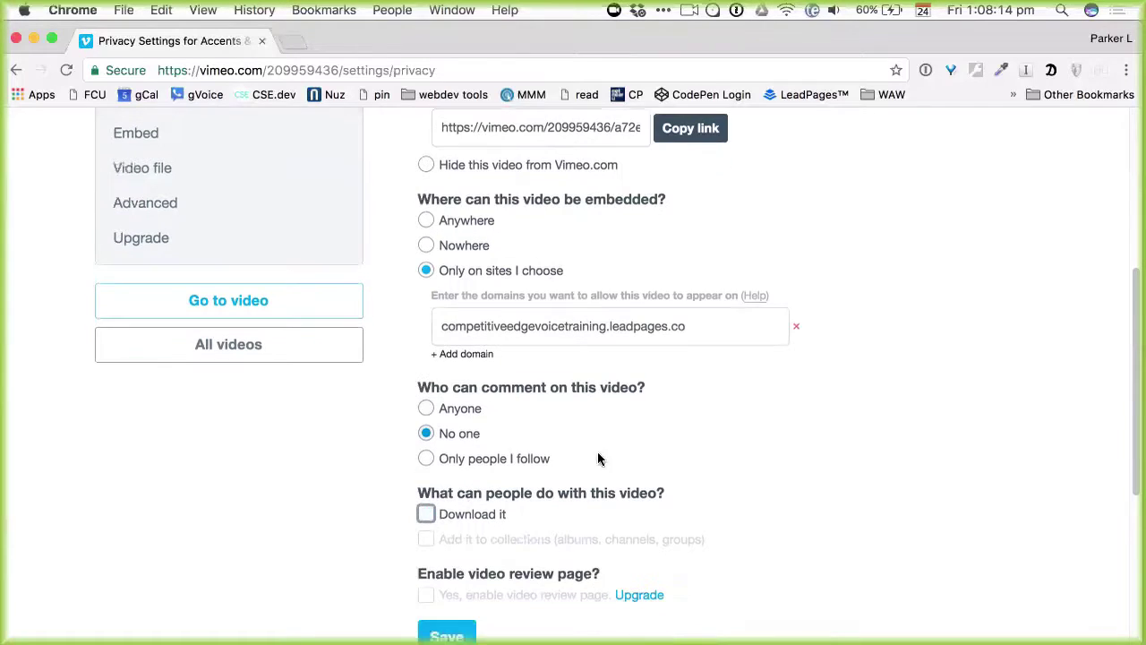
{"action": "scroll", "coordinate": [610, 510], "scroll_direction": "down", "scroll_amount": 3}
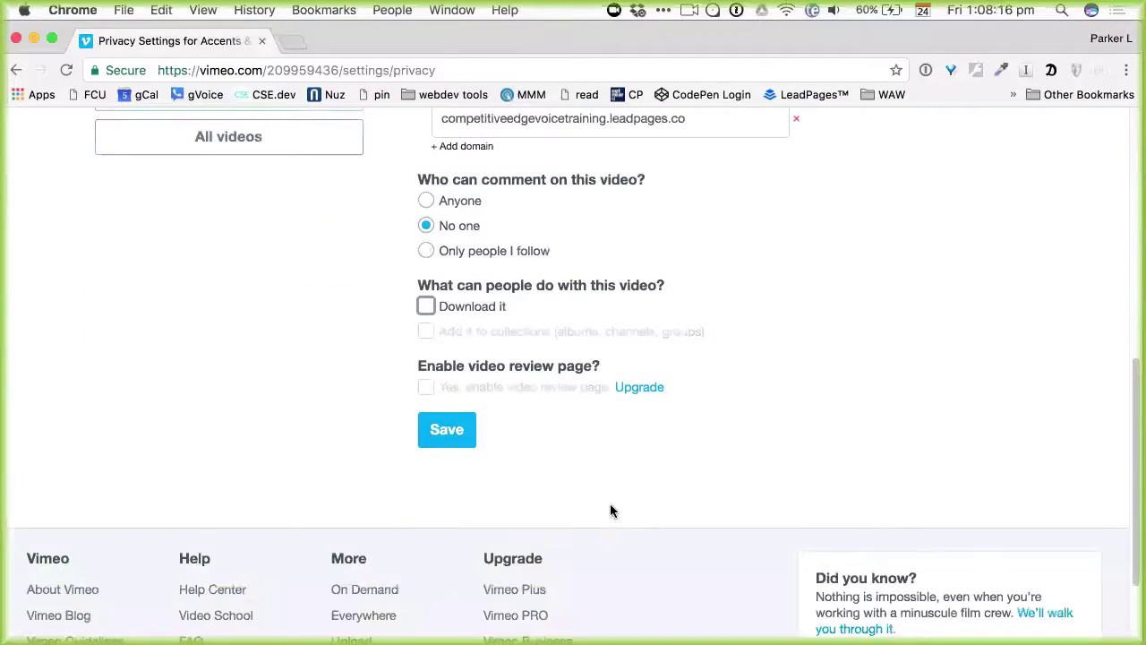
{"action": "left_click", "coordinate": [439, 421]}
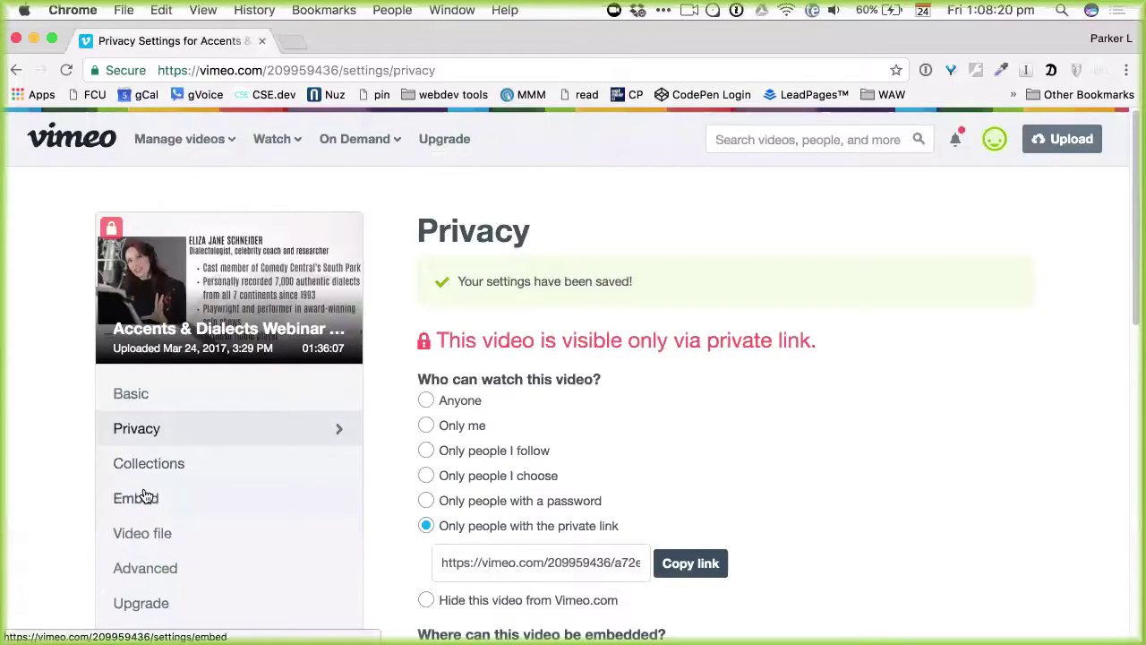
Step: Open the video's Embed settings with the embedded player preview and presets
{"action": "left_click", "coordinate": [145, 495]}
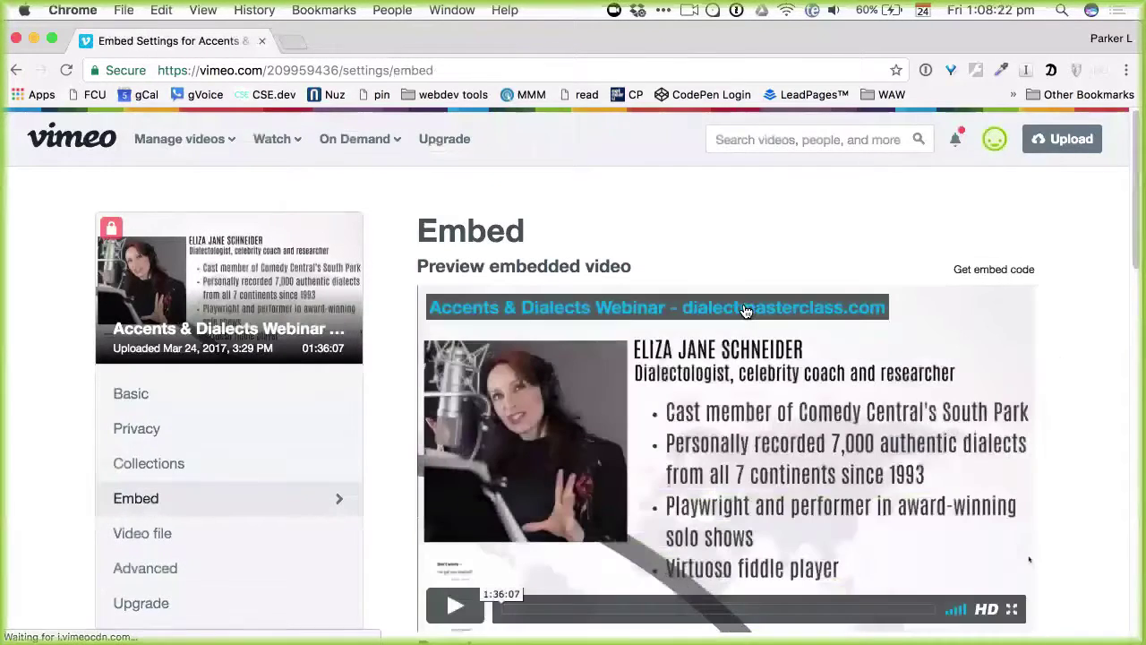
{"action": "scroll", "coordinate": [1050, 486], "scroll_direction": "down", "scroll_amount": 3}
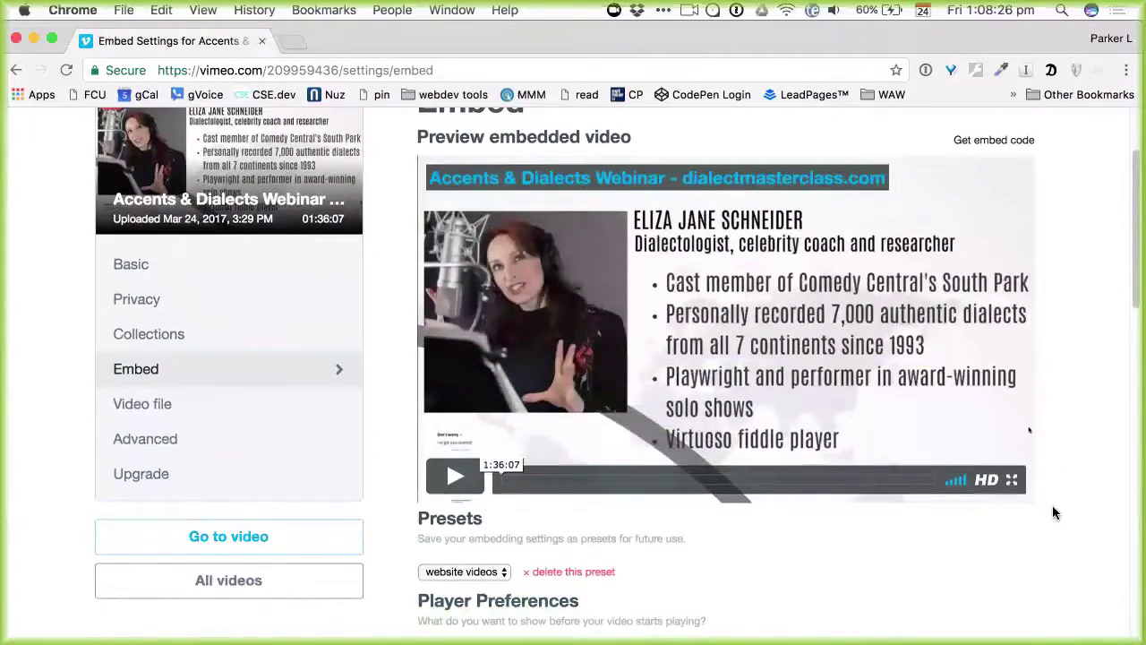
Step: Examine the video's embed options, including player preferences, outro, email capture and playback quality
{"action": "scroll", "coordinate": [1052, 511], "scroll_direction": "down", "scroll_amount": 15}
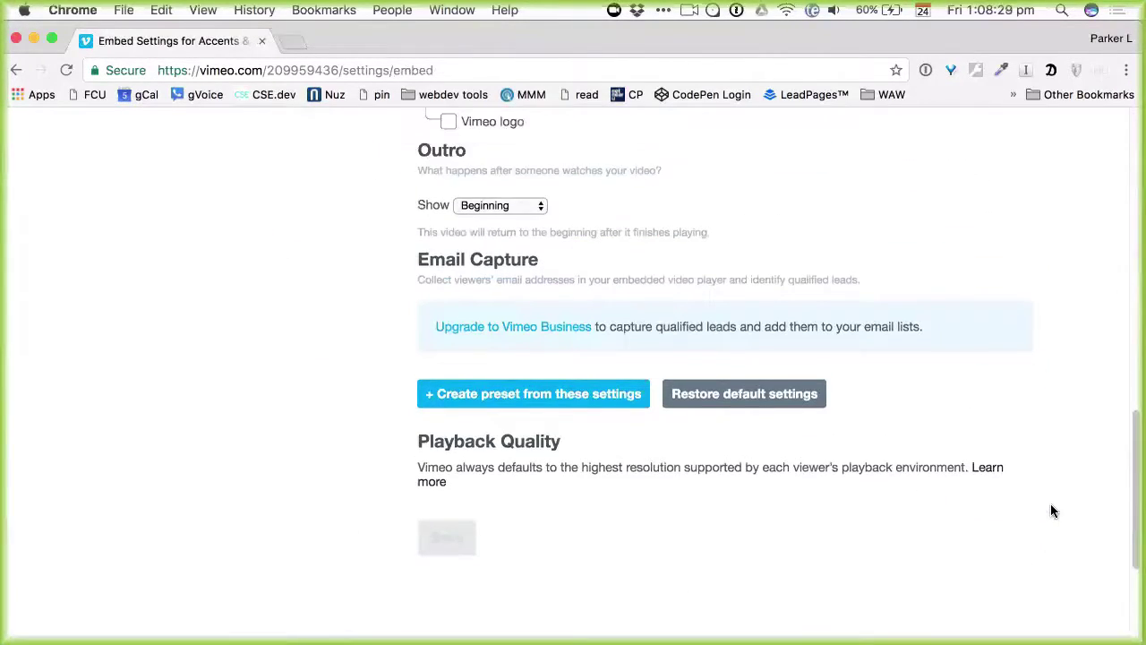
{"action": "scroll", "coordinate": [1052, 510], "scroll_direction": "up", "scroll_amount": 10}
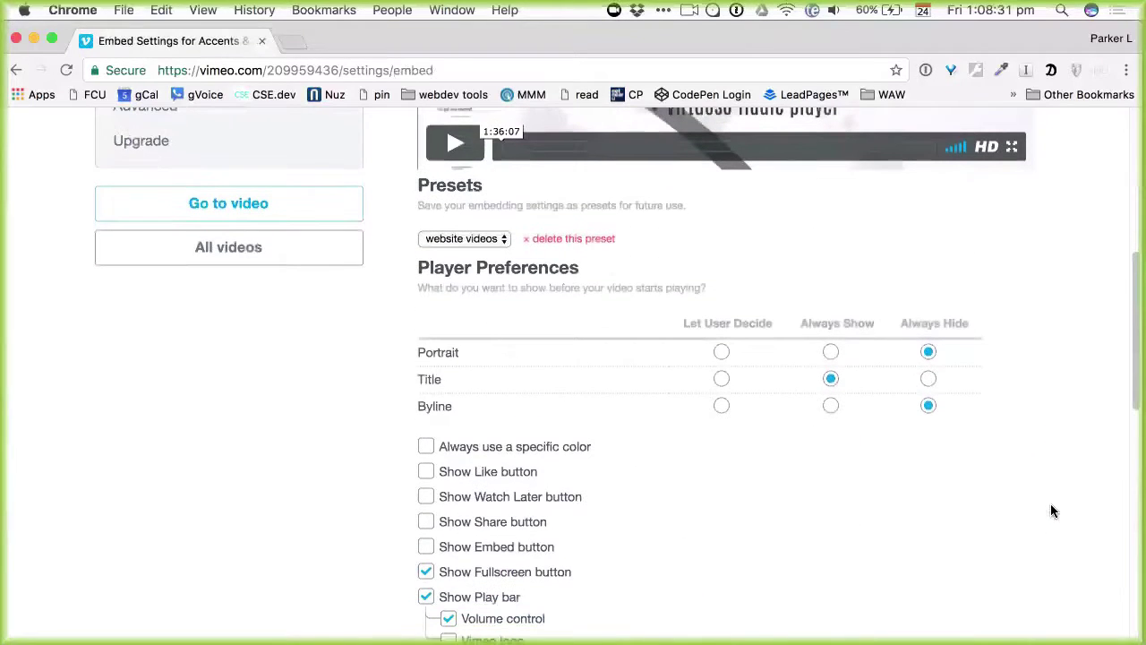
{"action": "scroll", "coordinate": [555, 474], "scroll_direction": "down", "scroll_amount": 2}
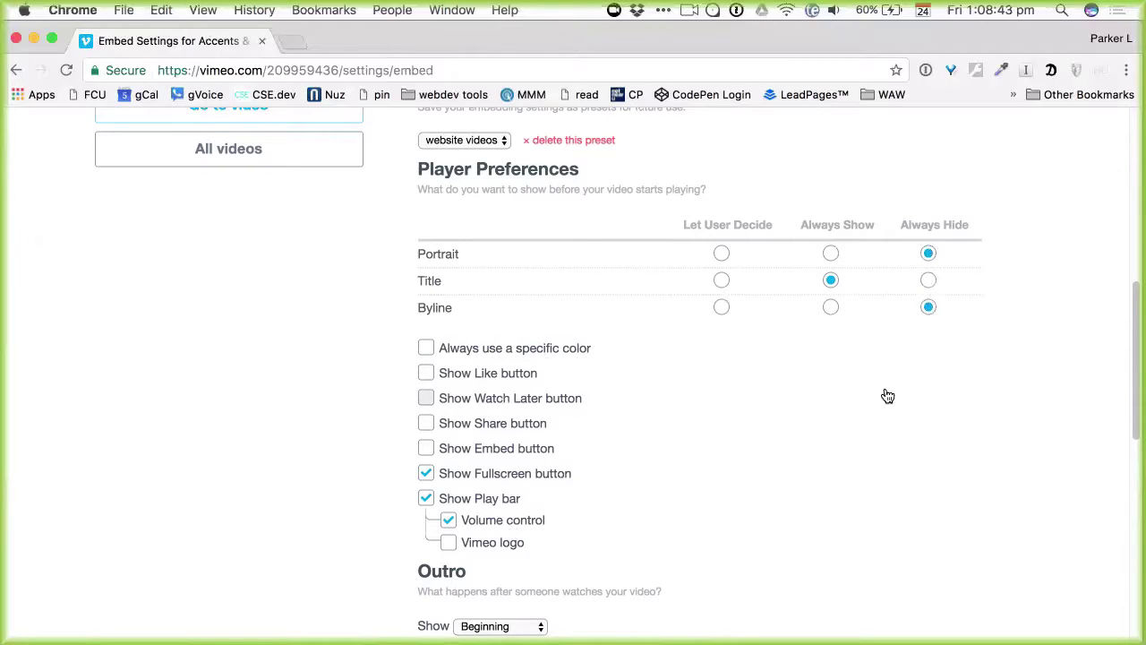
{"action": "scroll", "coordinate": [885, 394], "scroll_direction": "down", "scroll_amount": 5}
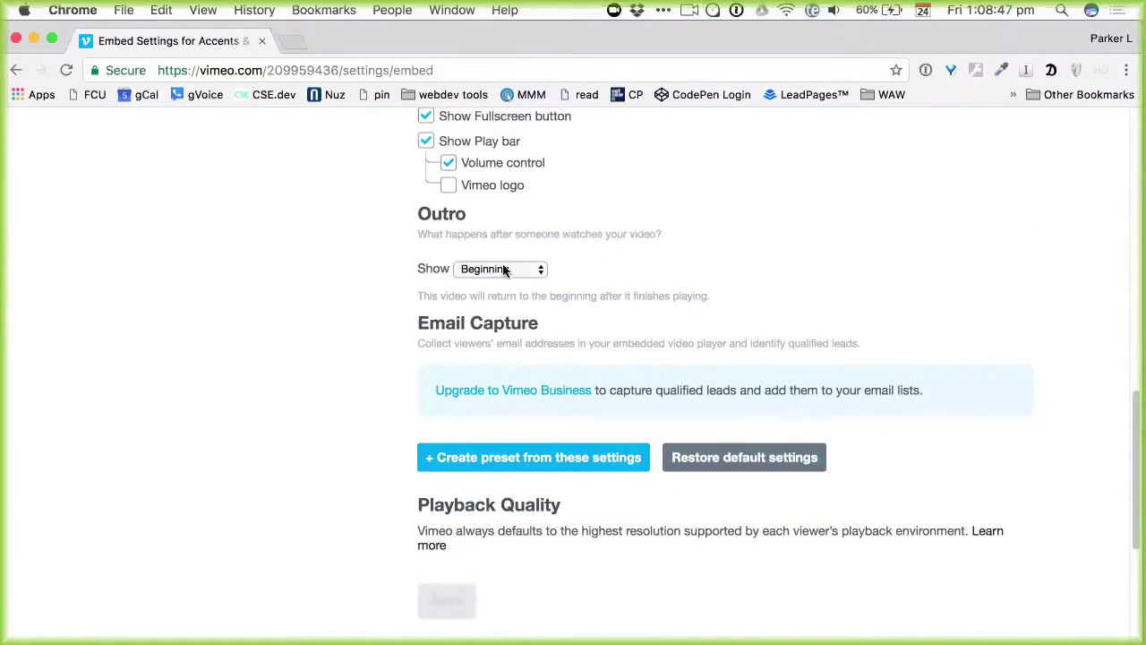
{"action": "scroll", "coordinate": [665, 282], "scroll_direction": "down", "scroll_amount": 3}
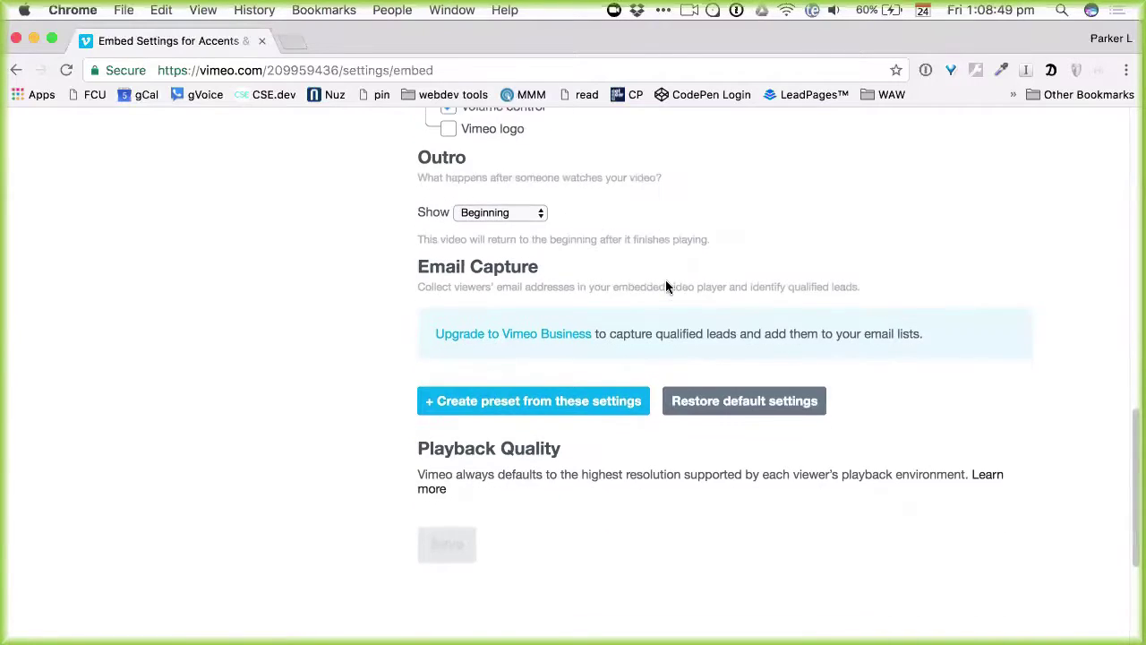
{"action": "scroll", "coordinate": [666, 280], "scroll_direction": "up", "scroll_amount": 7}
{"action": "scroll", "coordinate": [666, 281], "scroll_direction": "up", "scroll_amount": 8}
{"action": "scroll", "coordinate": [665, 282], "scroll_direction": "down", "scroll_amount": 5}
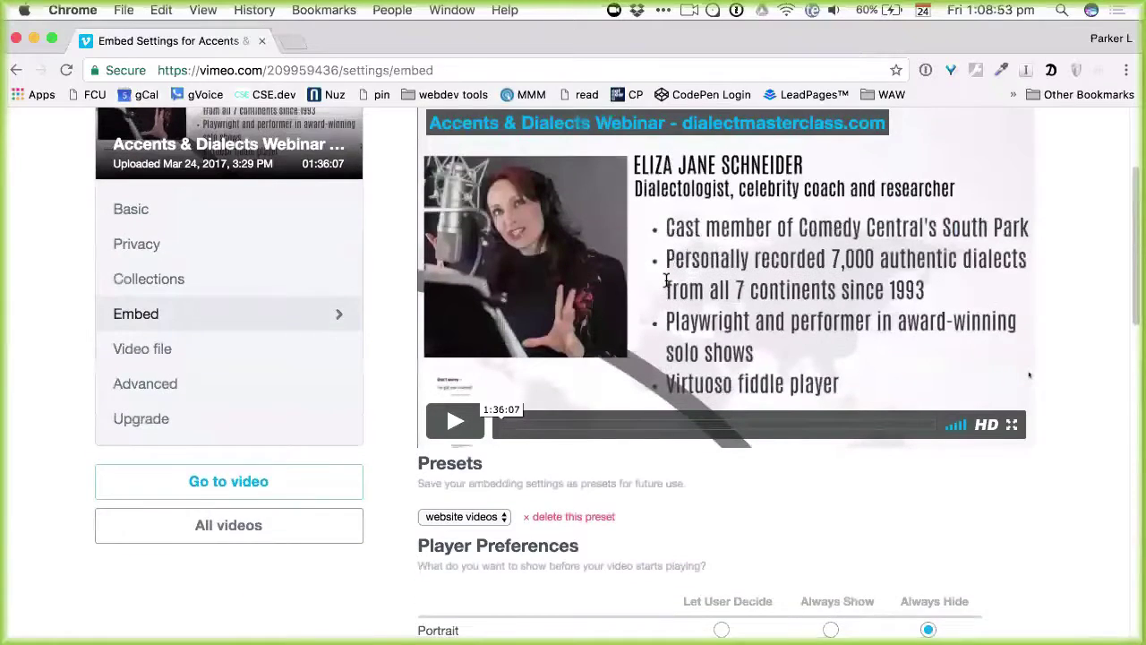
{"action": "scroll", "coordinate": [665, 287], "scroll_direction": "up", "scroll_amount": 5}
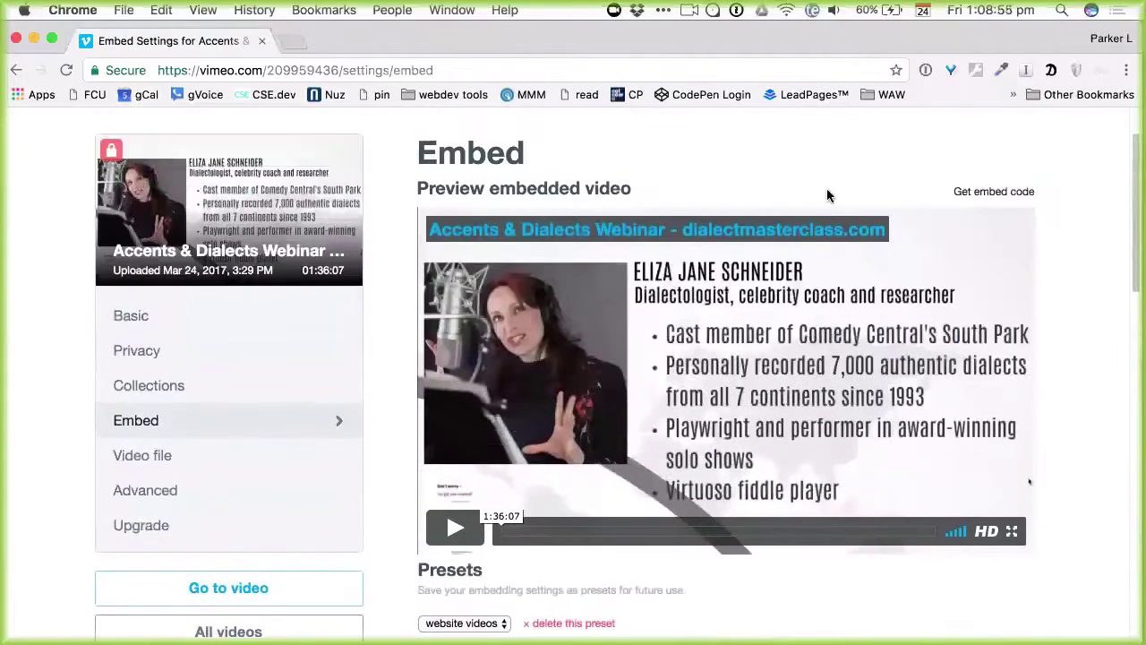
Step: Reveal the webinar video's embed code and select the entire iframe snippet for copying
{"action": "left_click", "coordinate": [979, 193]}
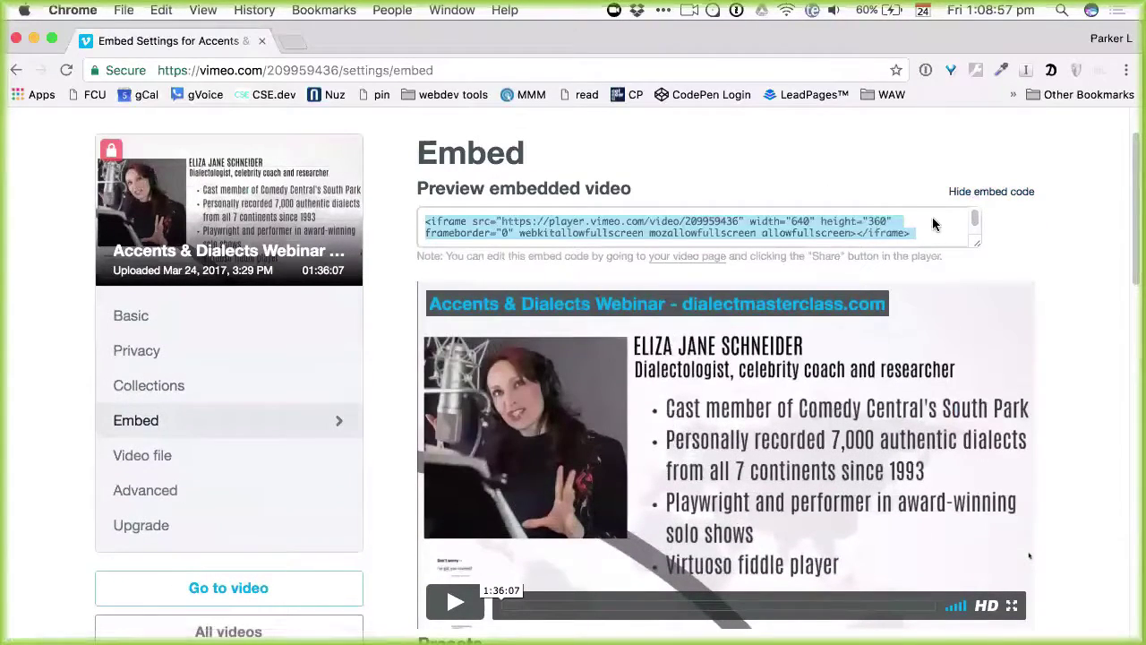
{"action": "left_click", "coordinate": [734, 224]}
{"action": "left_click_drag", "start_coordinate": [425, 223], "coordinate": [854, 283]}
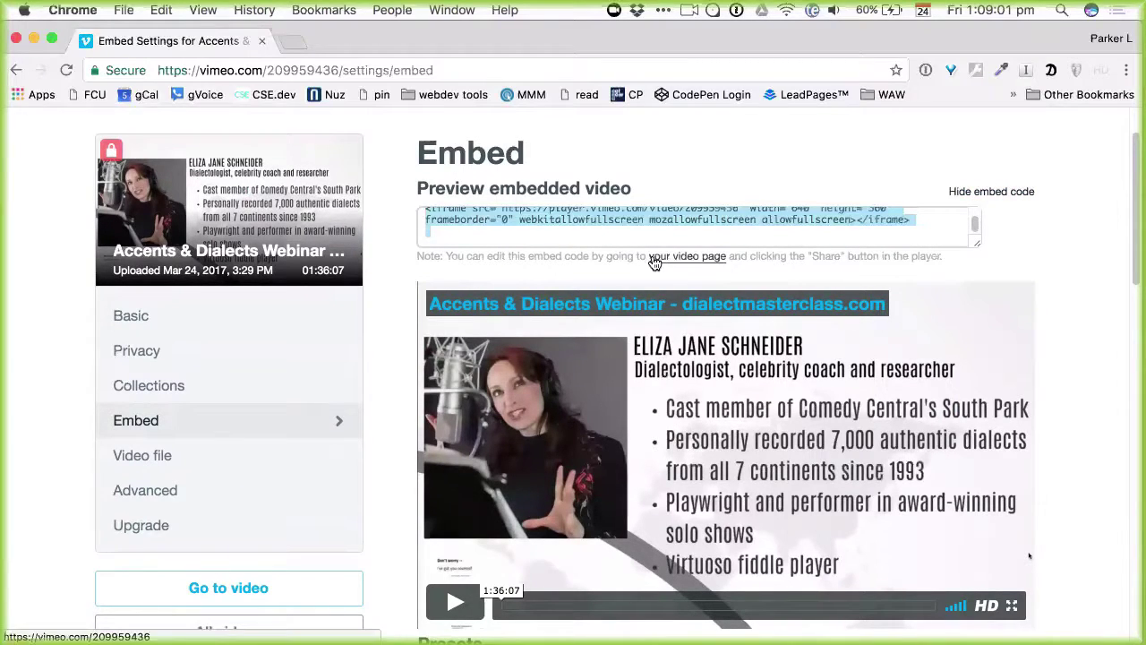
Step: Switch to the browser window showing the masterclass replay page and load leadpages.net there
{"action": "left_click", "coordinate": [288, 42]}
{"action": "left_click", "coordinate": [464, 10]}
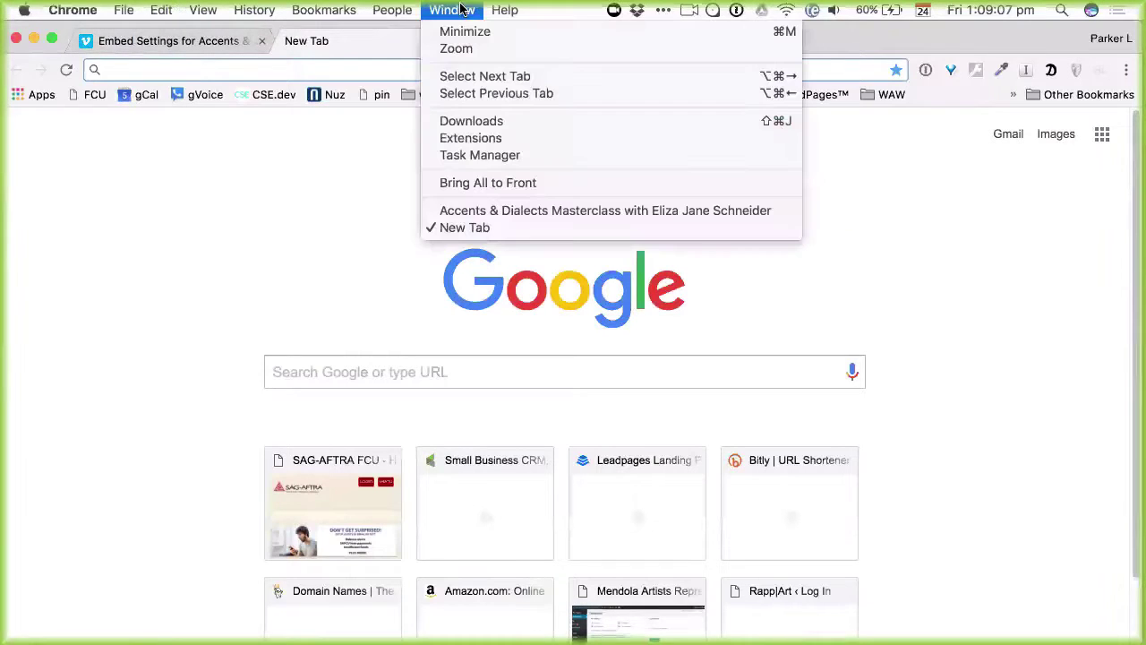
{"action": "left_click", "coordinate": [527, 210]}
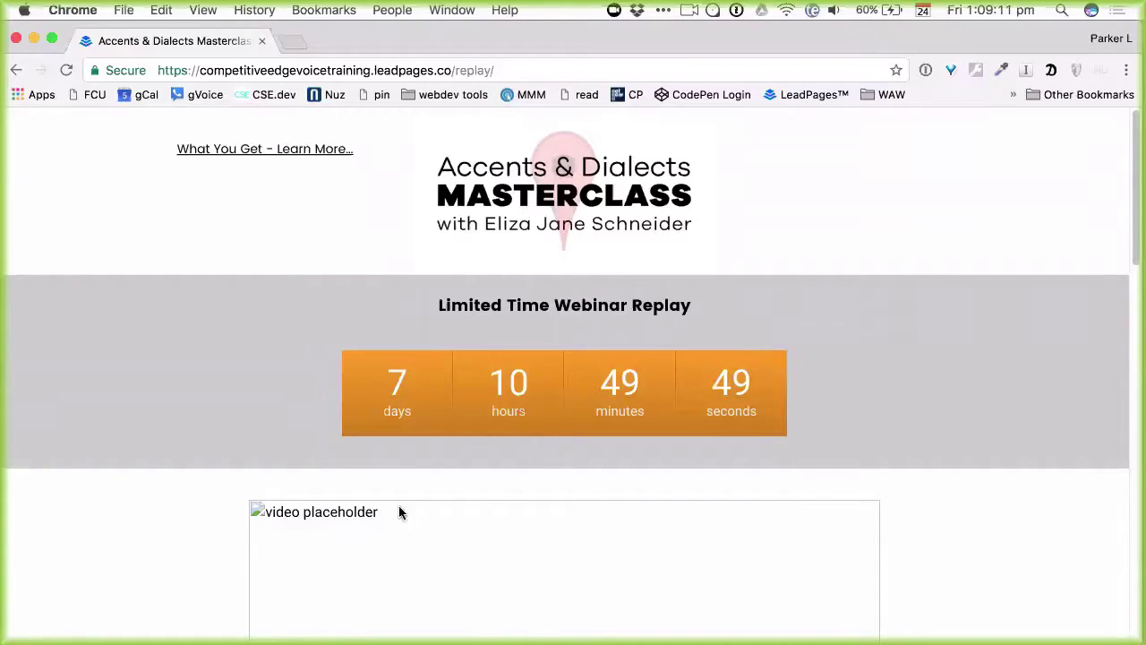
{"action": "left_click", "coordinate": [319, 75]}
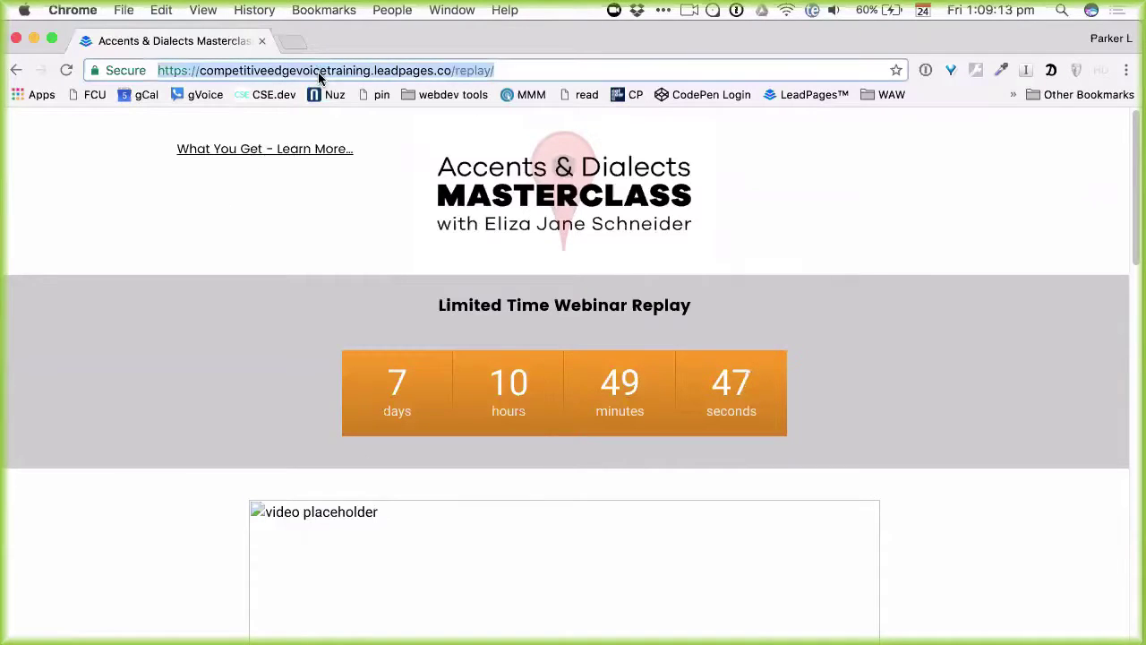
{"action": "type", "text": "lead"}
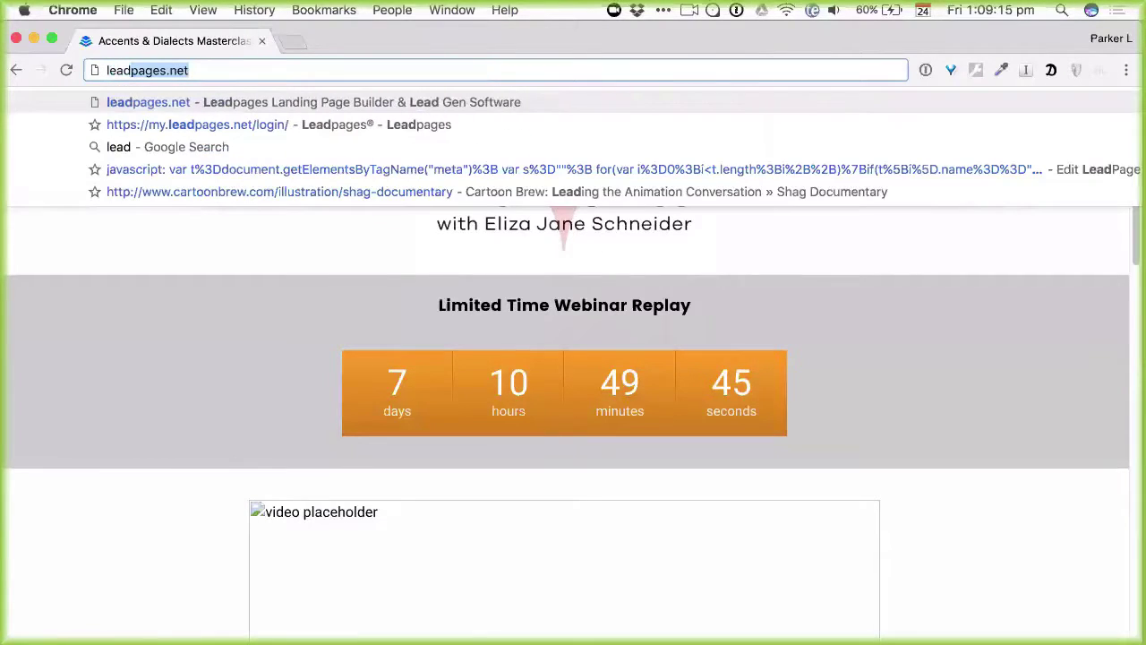
{"action": "key", "text": "Return"}
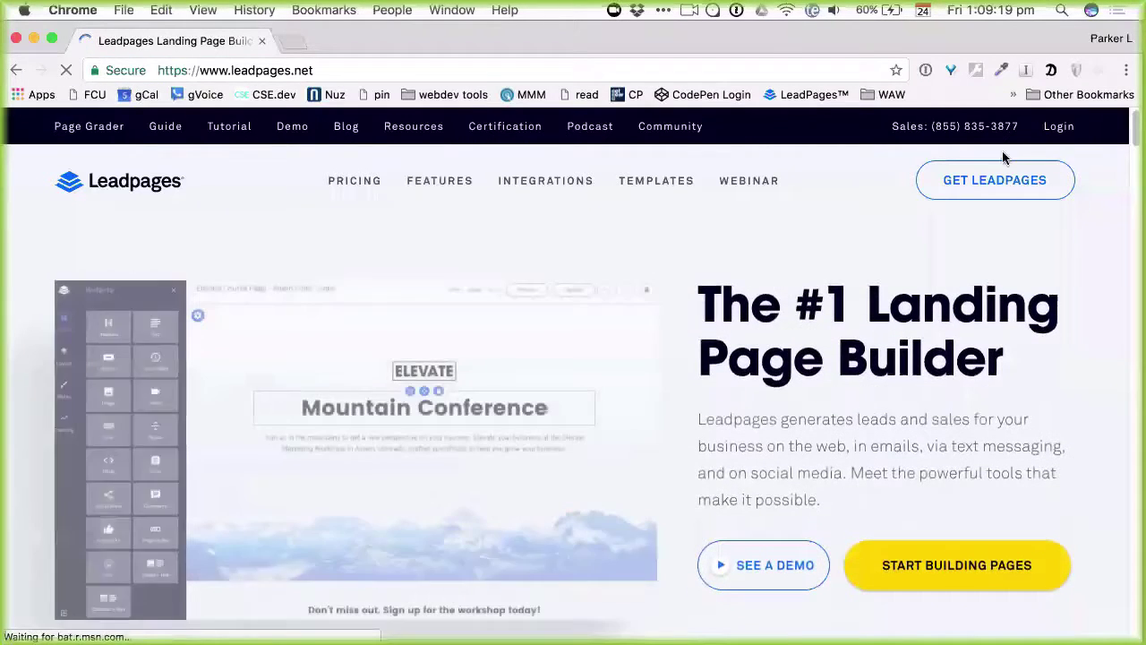
Step: Log in to Leadpages with the account's e-mail and password, and dismiss the browser's offer to save the password
{"action": "left_click", "coordinate": [1052, 128]}
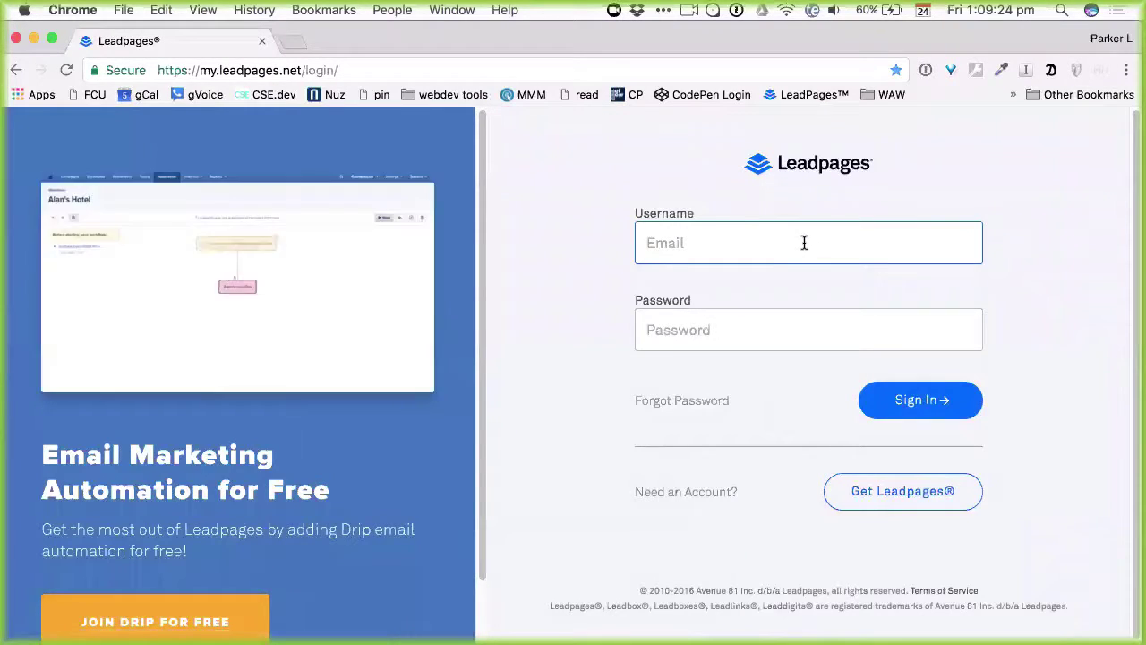
{"action": "left_click", "coordinate": [922, 402]}
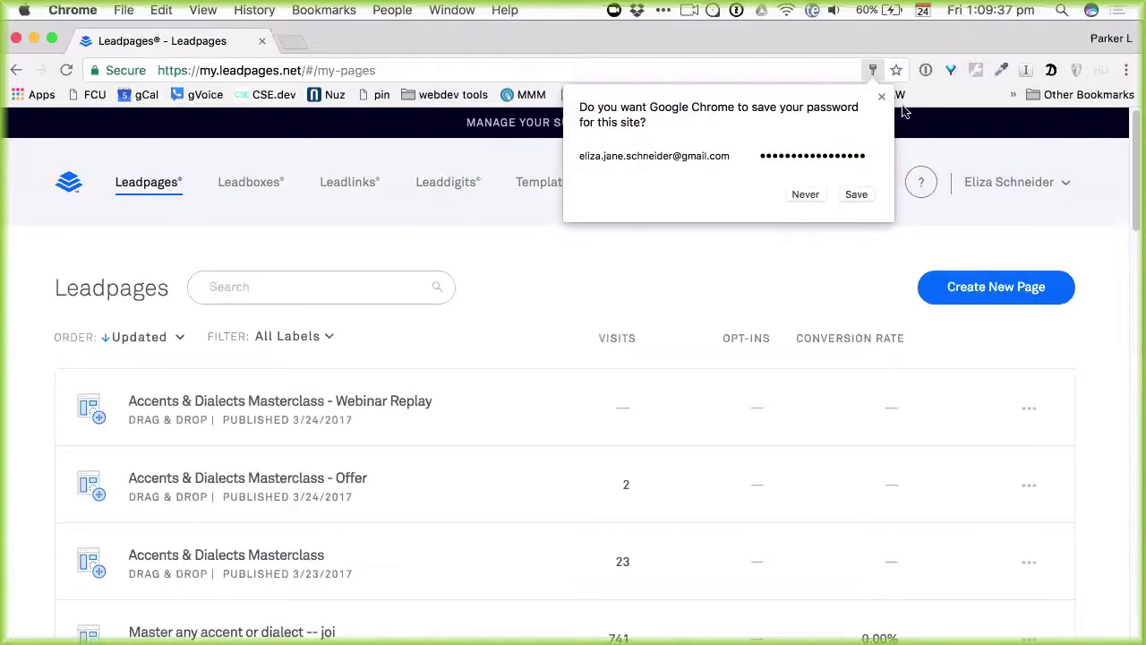
{"action": "left_click", "coordinate": [882, 97]}
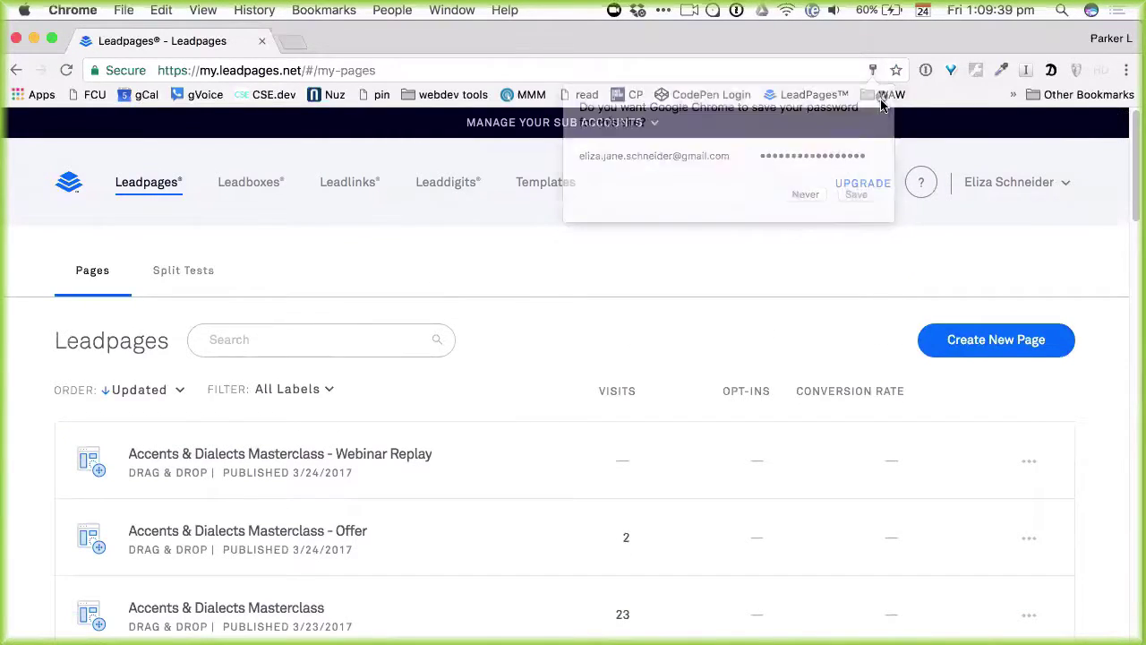
Step: Set the countdown on the Accents & Dialects Masterclass - Webinar Replay page to end on 03/27/2017 and check its expiry action
{"action": "left_click", "coordinate": [217, 451]}
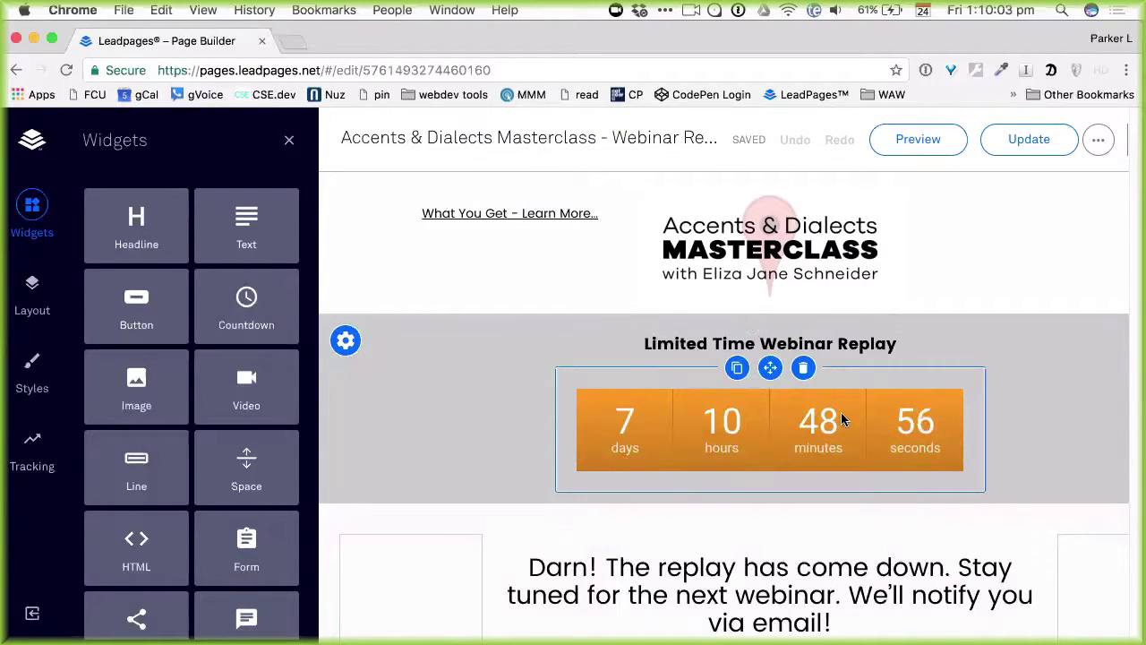
{"action": "left_click", "coordinate": [812, 425]}
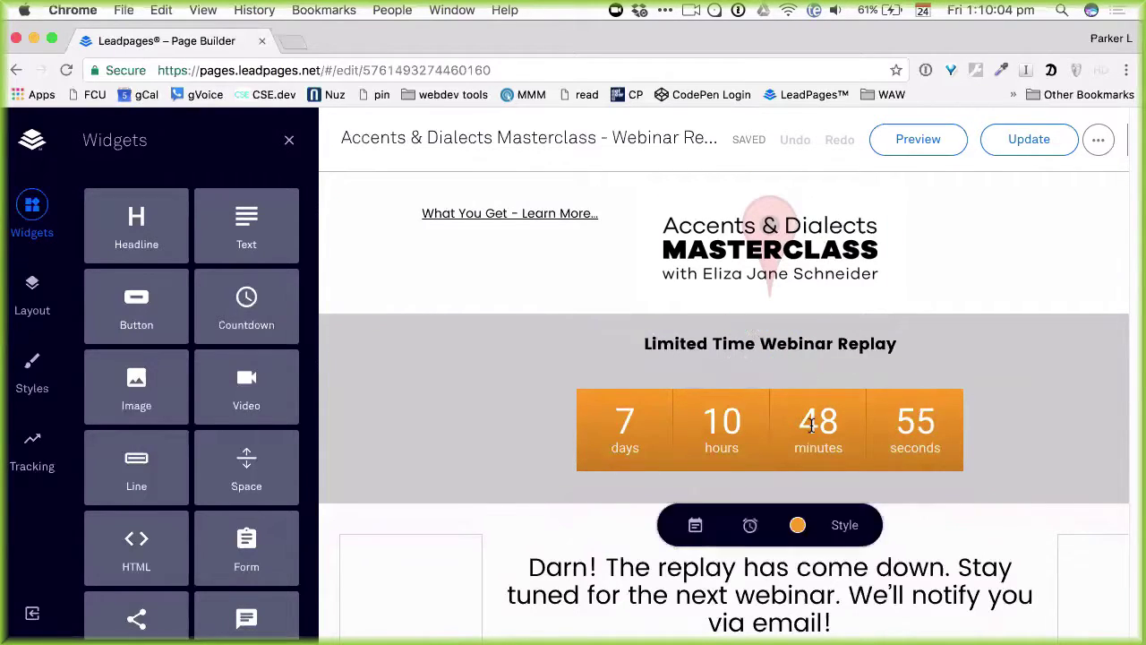
{"action": "left_click", "coordinate": [696, 528]}
{"action": "scroll", "coordinate": [750, 392], "scroll_direction": "down", "scroll_amount": 5}
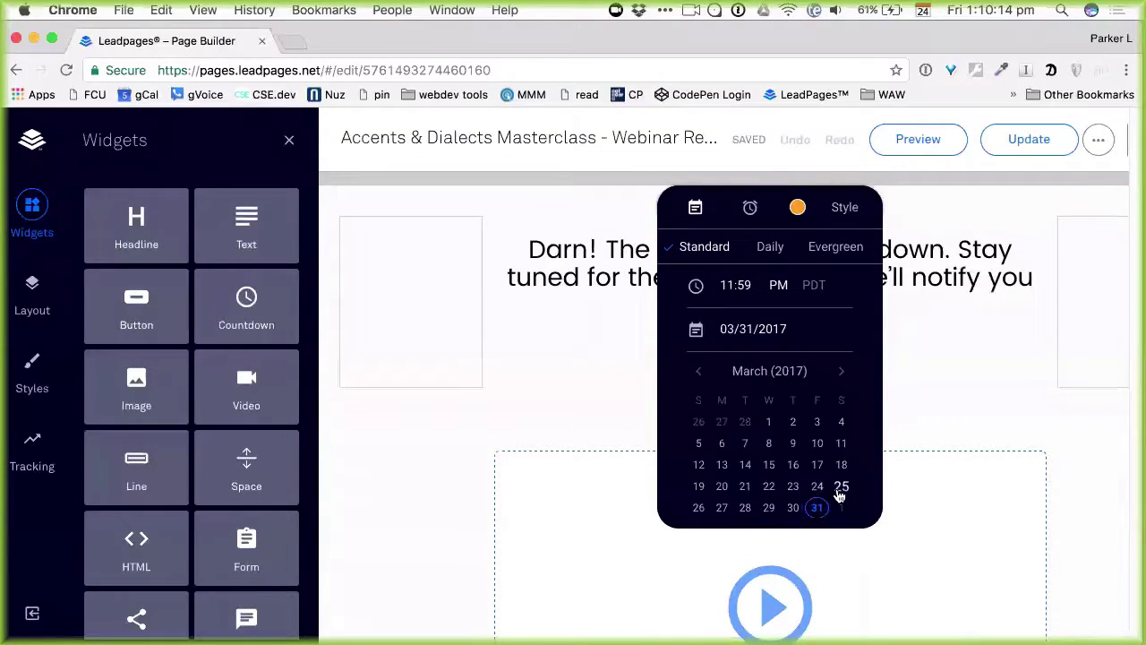
{"action": "left_click", "coordinate": [722, 508]}
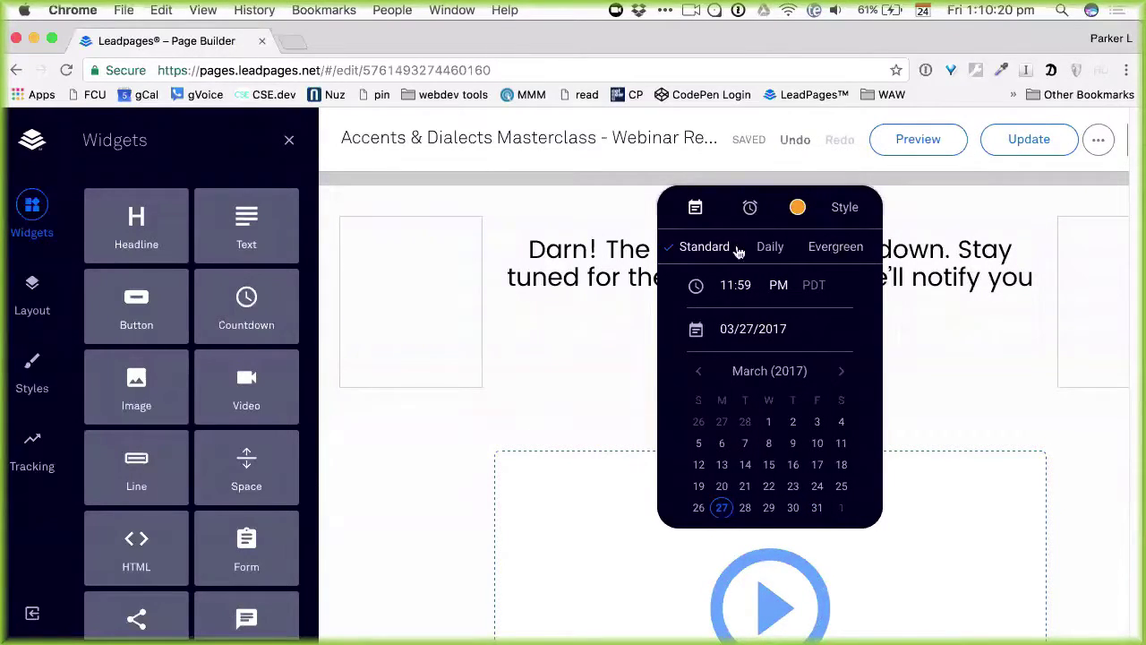
{"action": "left_click", "coordinate": [750, 209]}
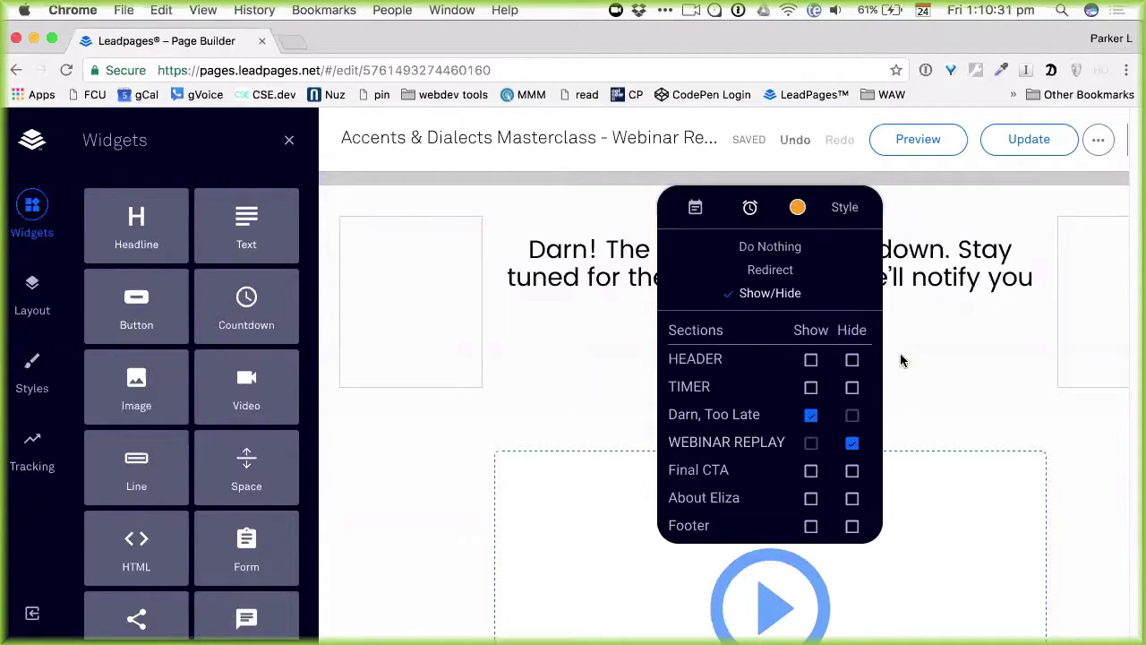
{"action": "left_click", "coordinate": [988, 409]}
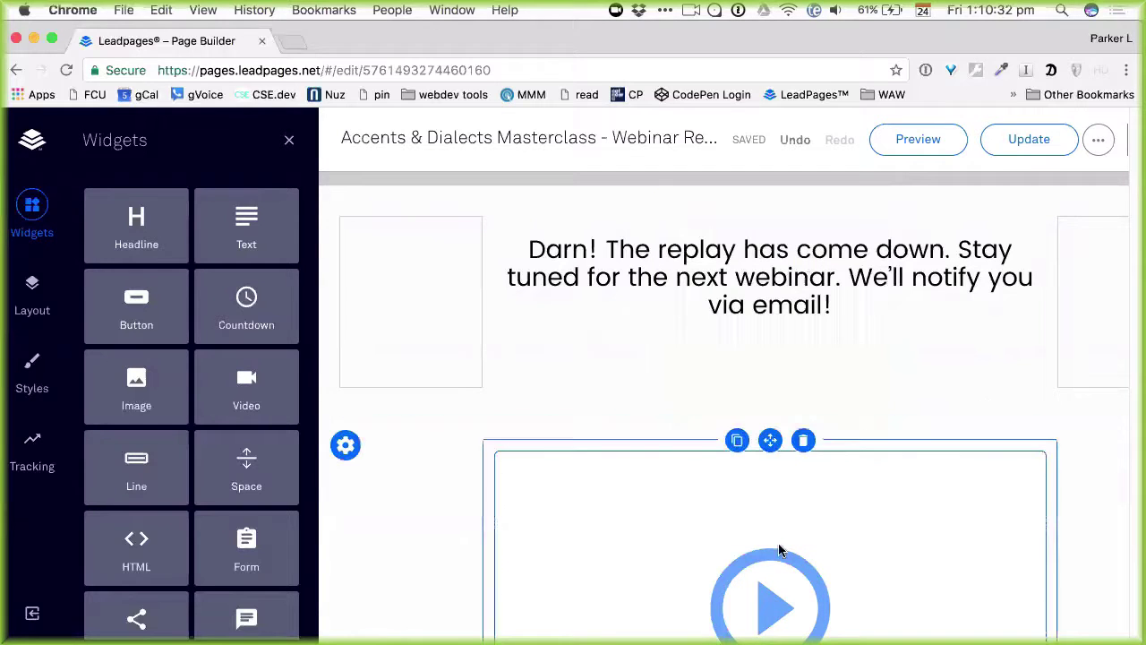
Step: Embed the copied Vimeo iframe code in the video widget below the countdown and publish the page update
{"action": "scroll", "coordinate": [772, 473], "scroll_direction": "down", "scroll_amount": 5}
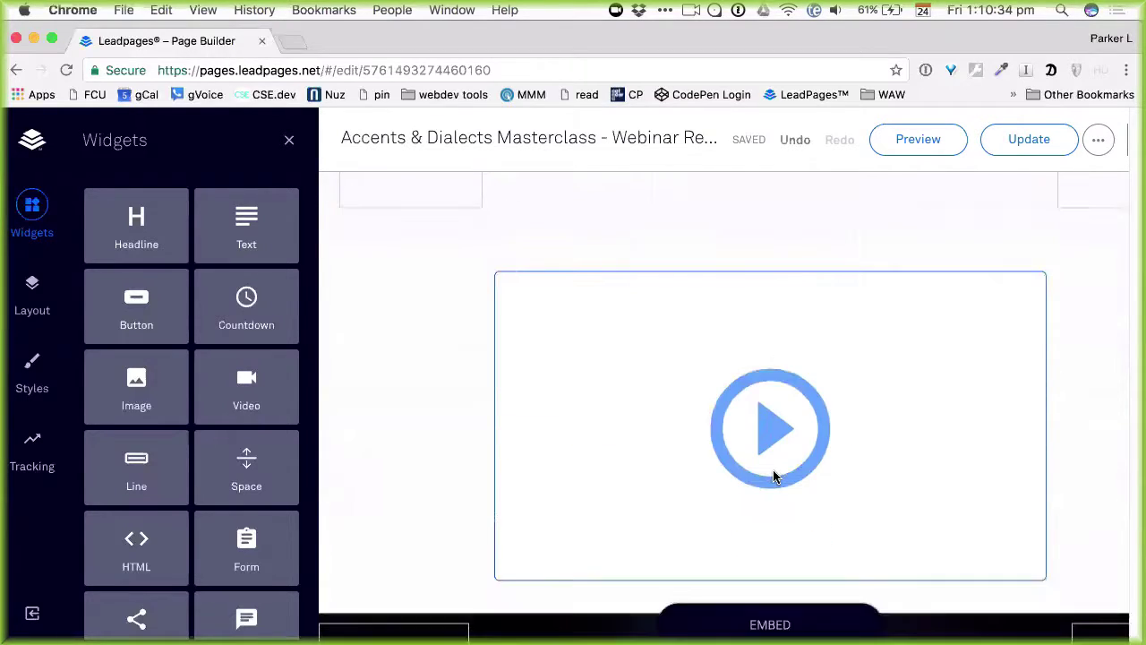
{"action": "scroll", "coordinate": [774, 477], "scroll_direction": "down", "scroll_amount": 2}
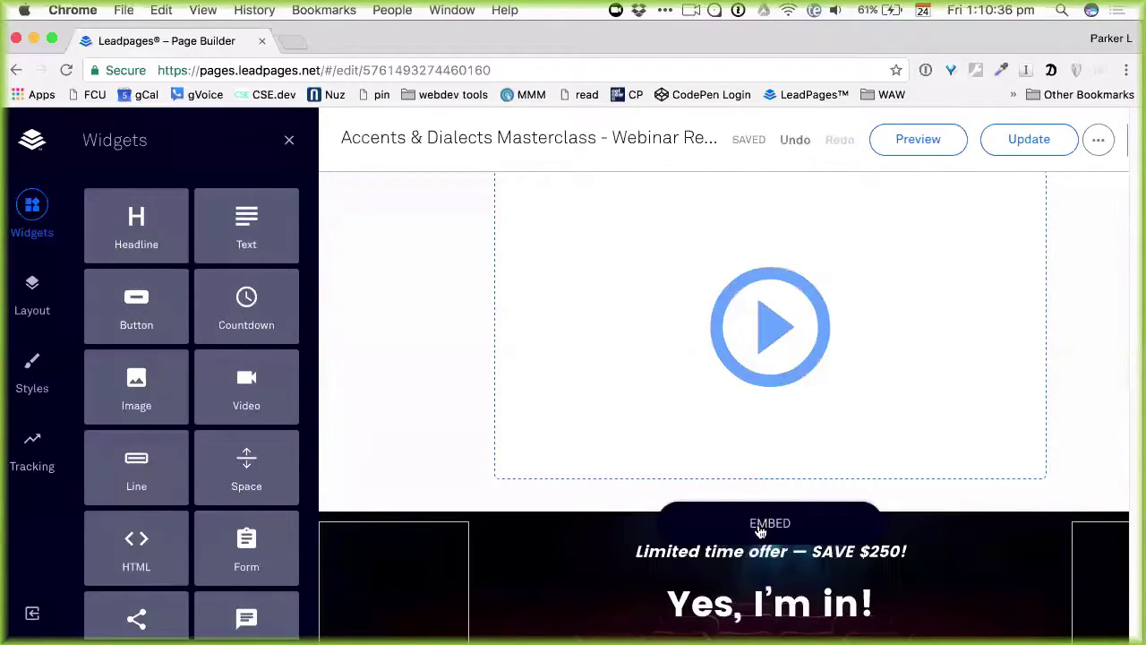
{"action": "left_click", "coordinate": [762, 528]}
{"action": "scroll", "coordinate": [763, 515], "scroll_direction": "down", "scroll_amount": 2}
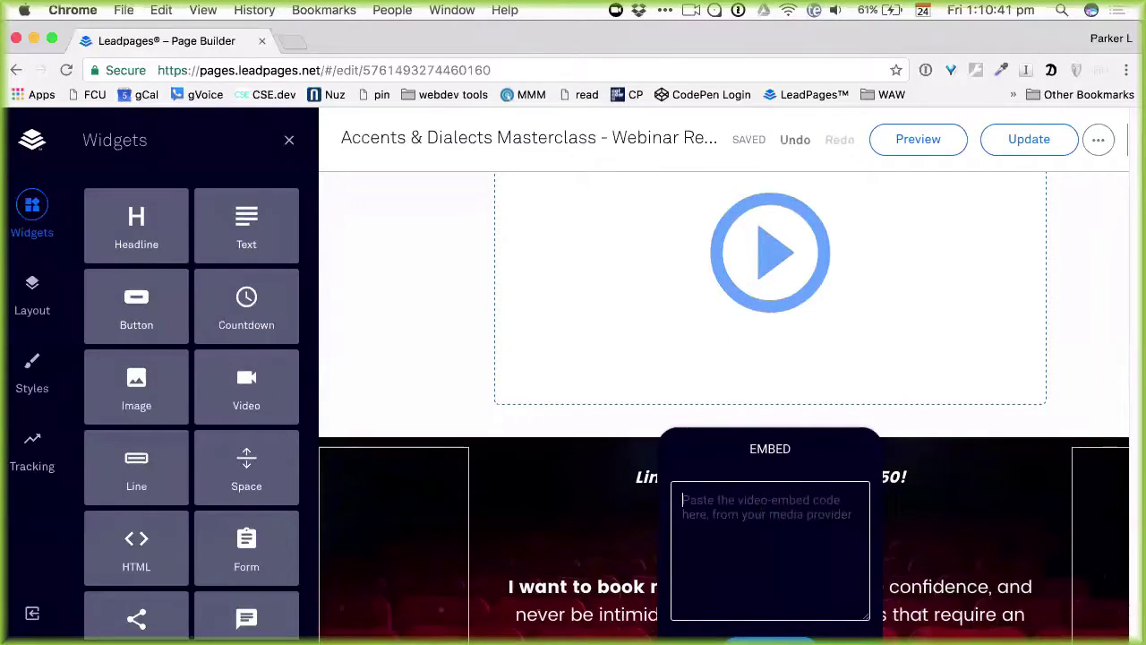
{"action": "type", "text": "<iframe src=\"https://player.vimeo.com/video/209959436\" width=\"640\" height=\"360\" frameborder=\"0\" webkitallowfullscreen mozallowfullscreen allowfullscreen></iframe>"}
{"action": "scroll", "coordinate": [824, 355], "scroll_direction": "down", "scroll_amount": 5}
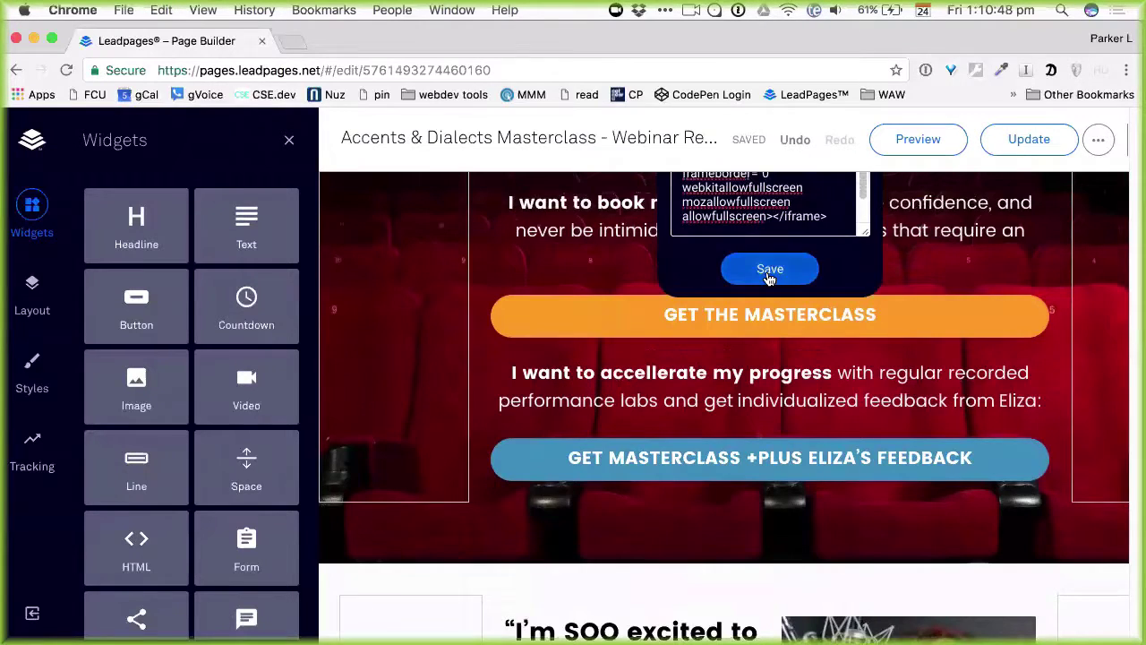
{"action": "left_click", "coordinate": [769, 269]}
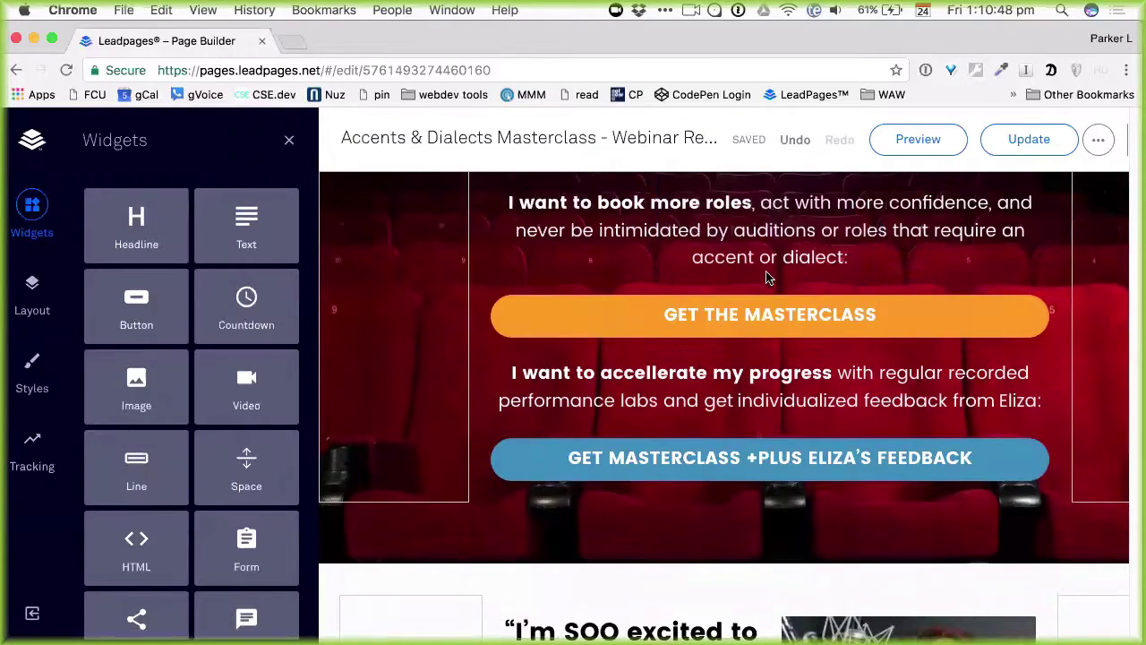
{"action": "left_click", "coordinate": [1031, 143]}
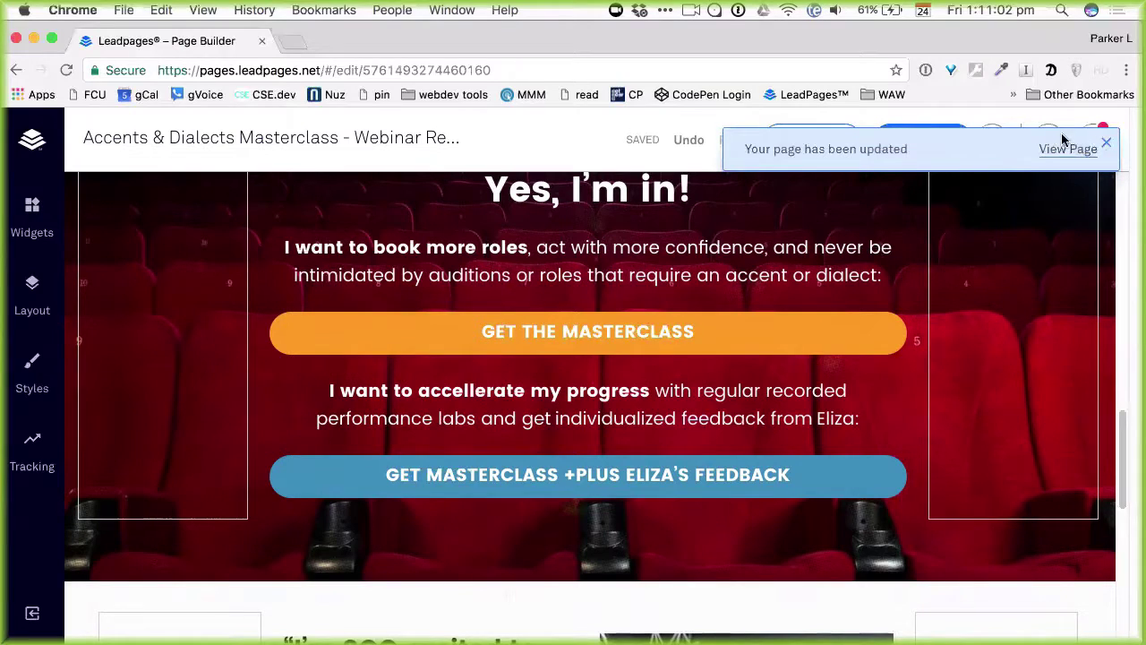
{"action": "left_click", "coordinate": [1107, 145]}
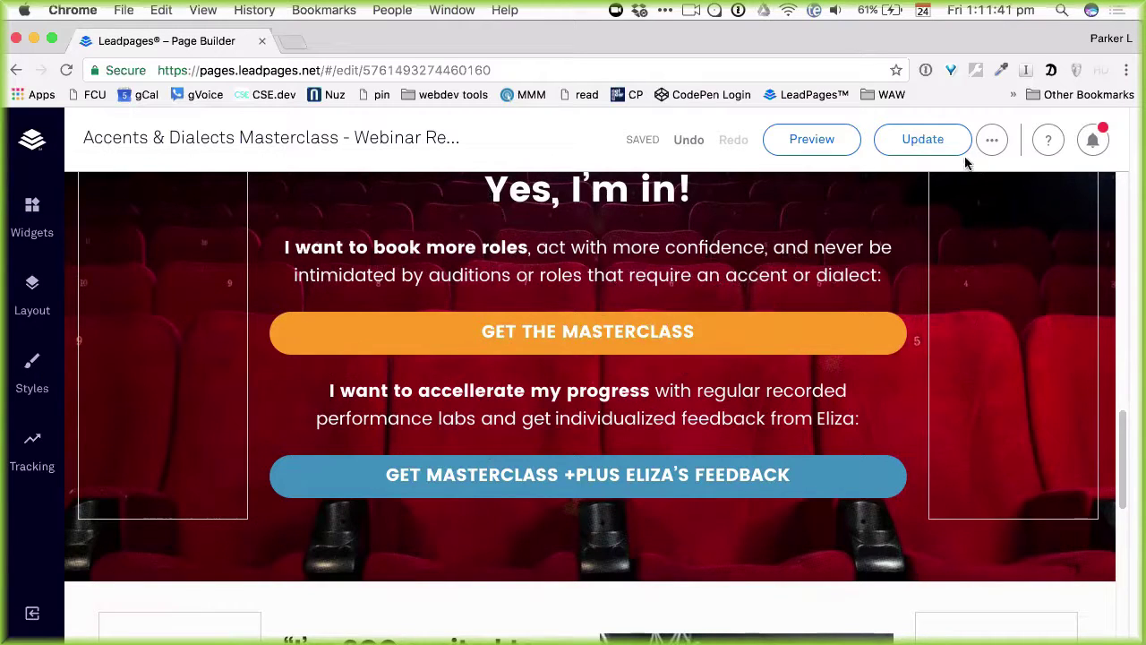
Step: Copy the live page URL from the Publish Options and open it in the browser to view the updated replay page
{"action": "left_click", "coordinate": [992, 140]}
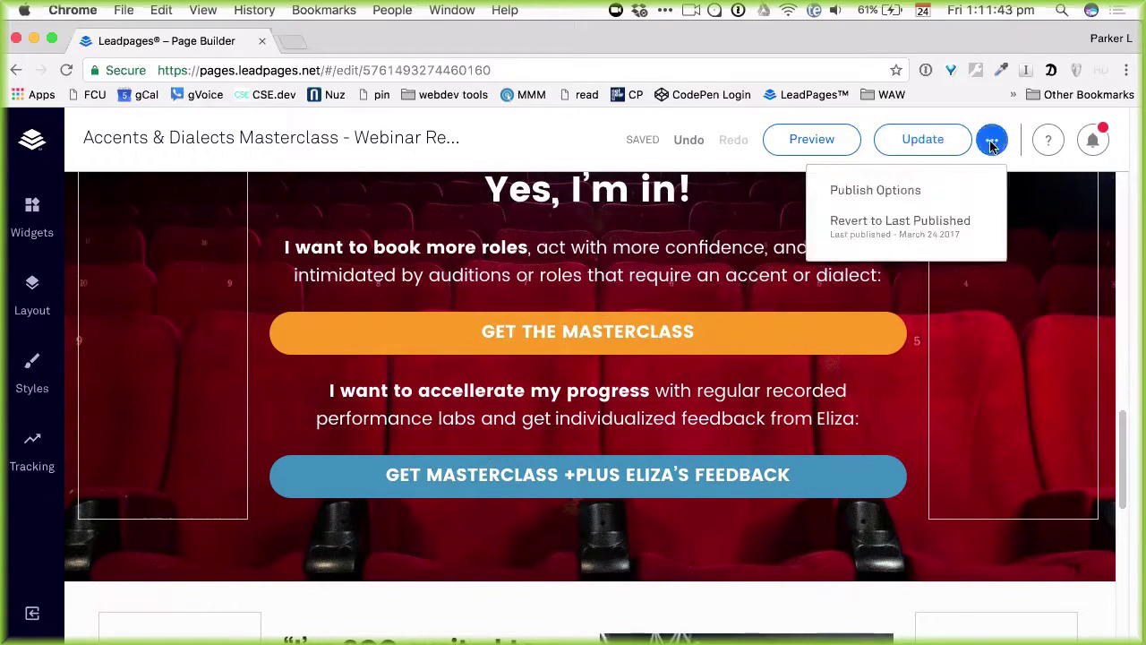
{"action": "left_click", "coordinate": [907, 198]}
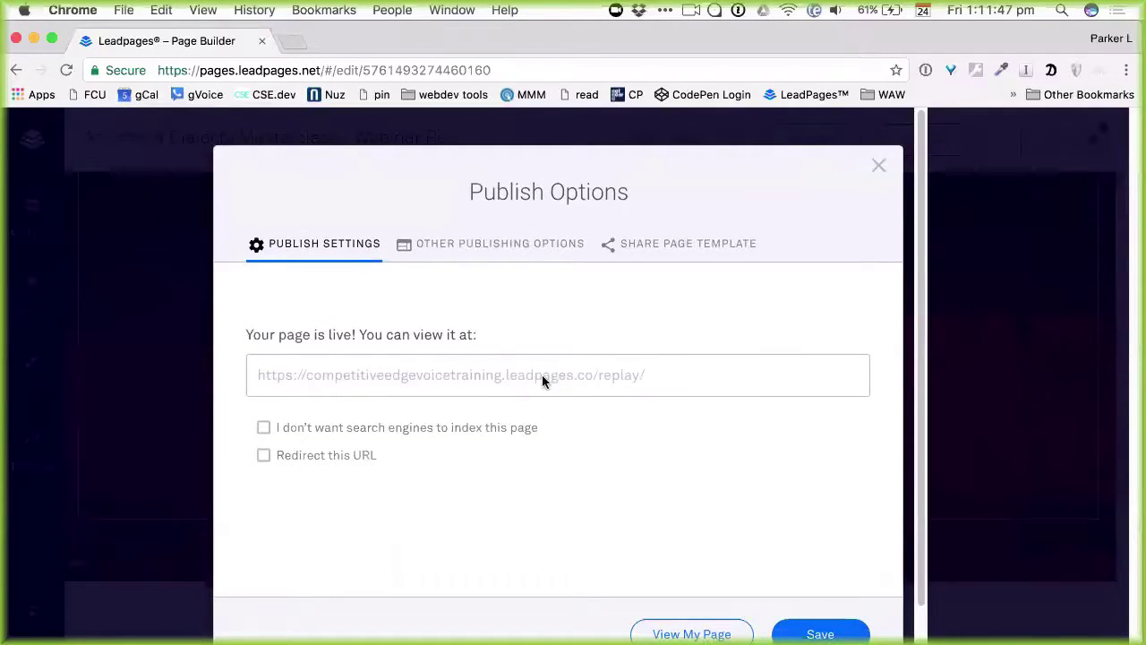
{"action": "left_click", "coordinate": [697, 378]}
{"action": "key", "text": "super+c"}
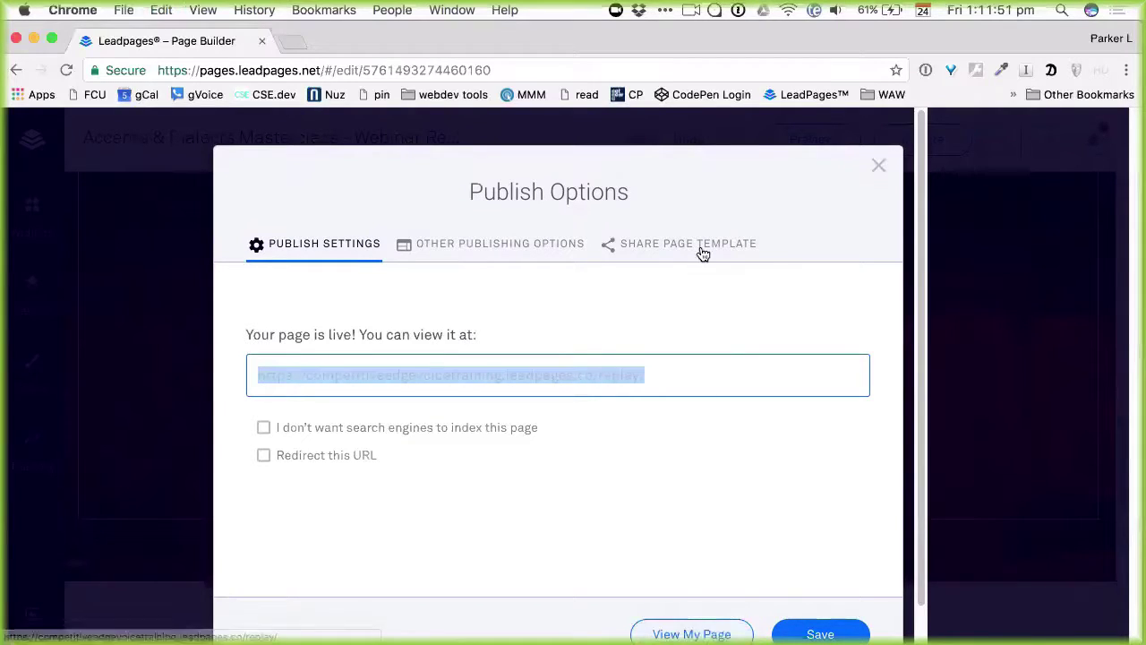
{"action": "left_click", "coordinate": [496, 70]}
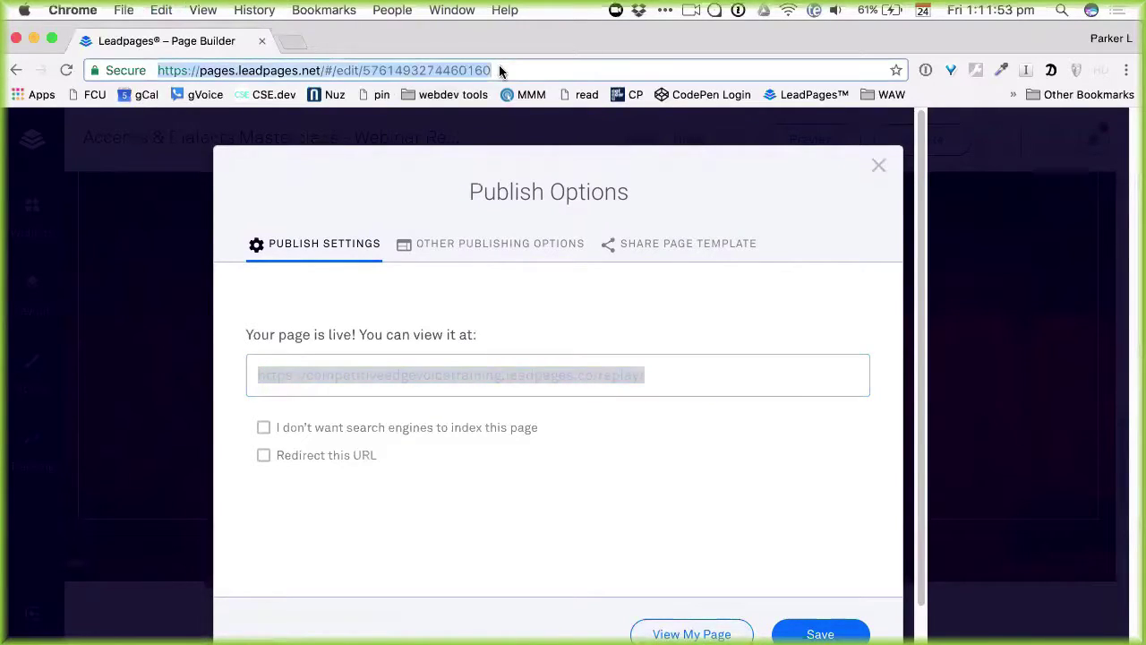
{"action": "key", "text": "super+v"}
{"action": "key", "text": "Return"}
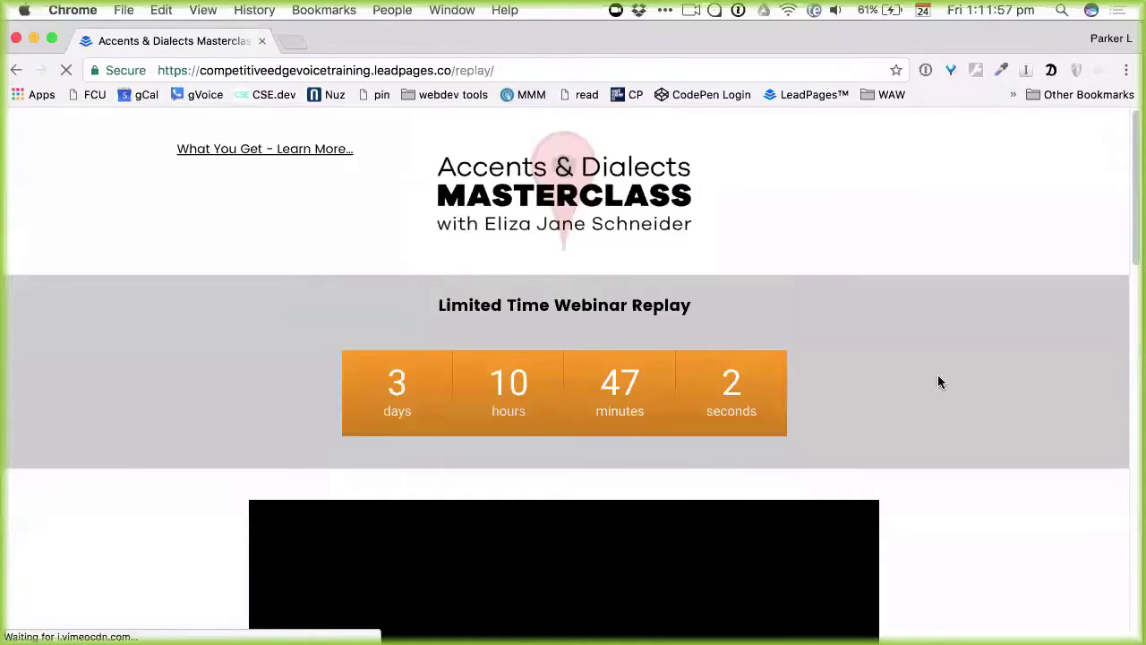
Step: Review the published replay page from the countdown and embedded webinar video down to the masterclass offer buttons and testimonial
{"action": "scroll", "coordinate": [937, 374], "scroll_direction": "down", "scroll_amount": 1}
{"action": "scroll", "coordinate": [938, 380], "scroll_direction": "down", "scroll_amount": 5}
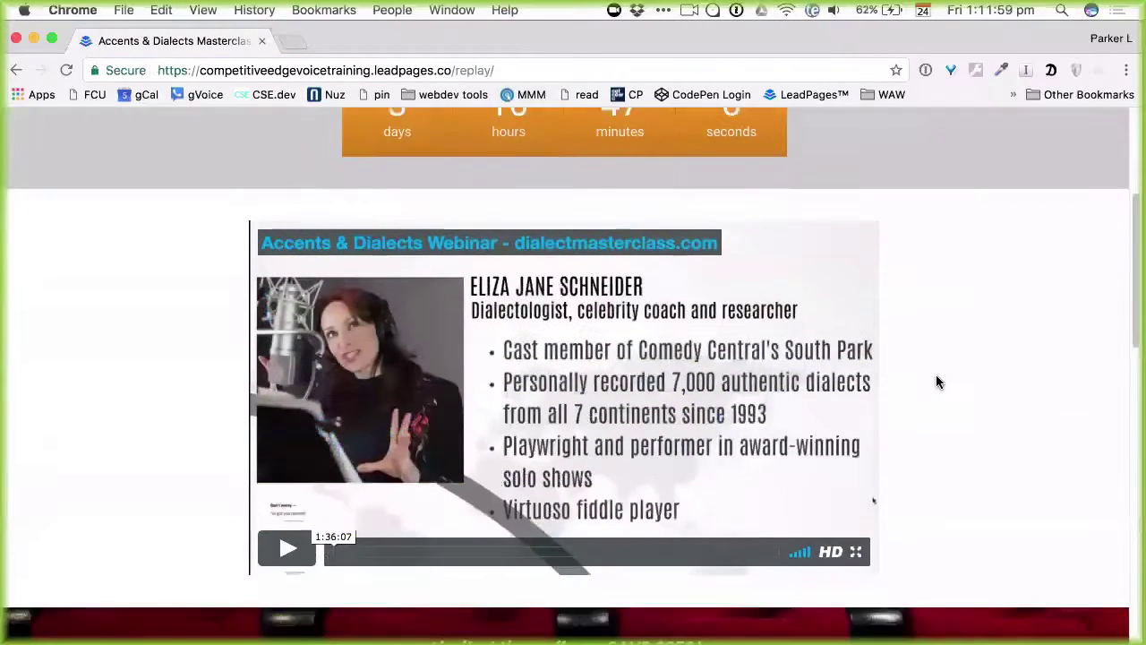
{"action": "scroll", "coordinate": [592, 274], "scroll_direction": "down", "scroll_amount": 5}
{"action": "scroll", "coordinate": [591, 268], "scroll_direction": "down", "scroll_amount": 5}
{"action": "scroll", "coordinate": [591, 268], "scroll_direction": "up", "scroll_amount": 3}
{"action": "scroll", "coordinate": [591, 268], "scroll_direction": "up", "scroll_amount": 15}
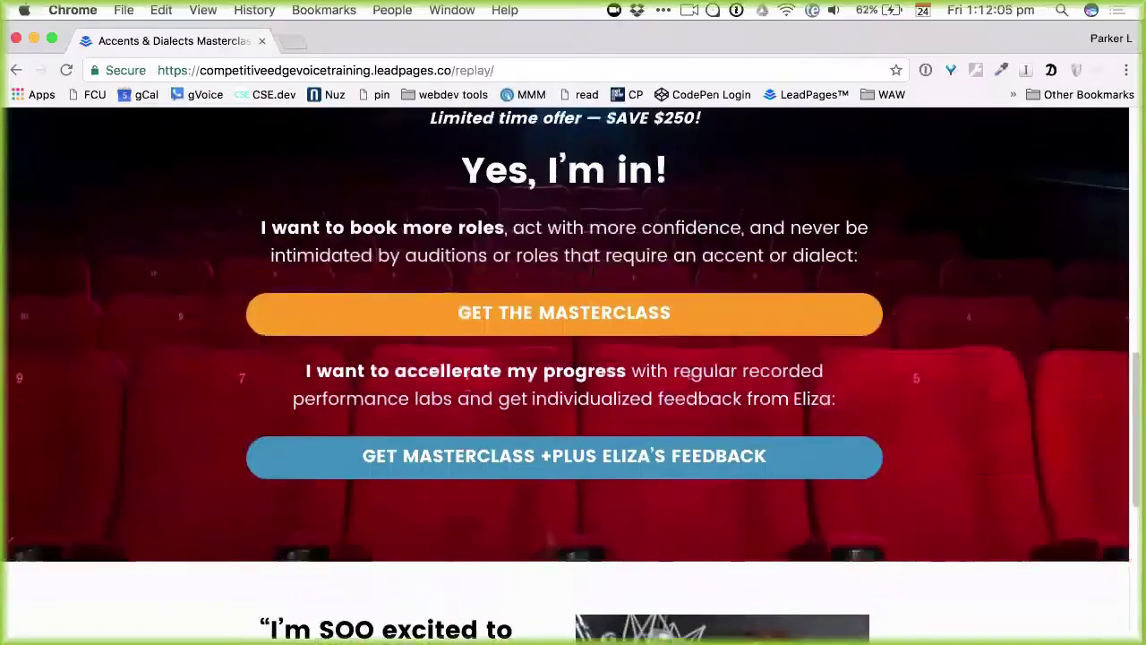
{"action": "scroll", "coordinate": [591, 268], "scroll_direction": "down", "scroll_amount": 8}
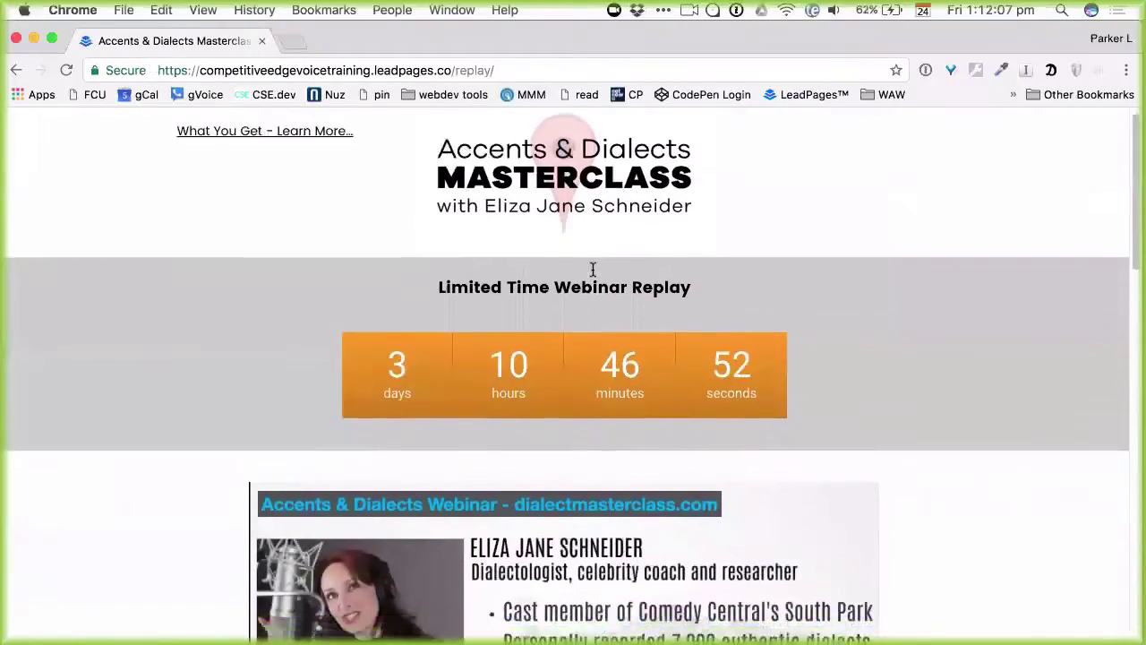
{"action": "scroll", "coordinate": [595, 277], "scroll_direction": "down", "scroll_amount": 3}
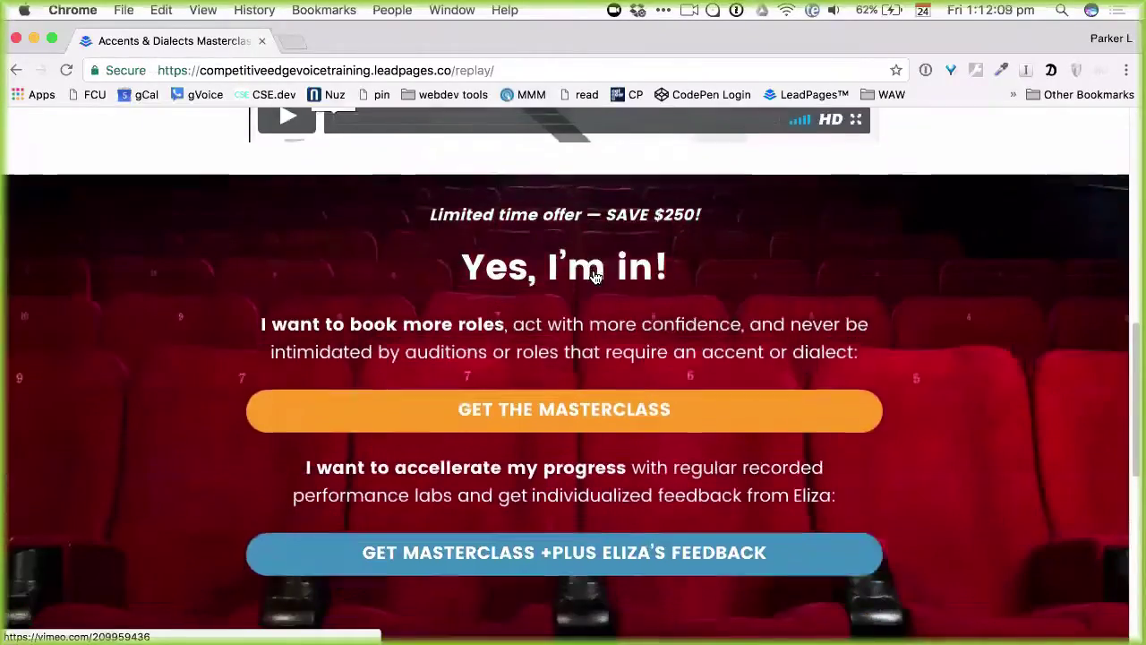
{"action": "scroll", "coordinate": [591, 276], "scroll_direction": "up", "scroll_amount": 10}
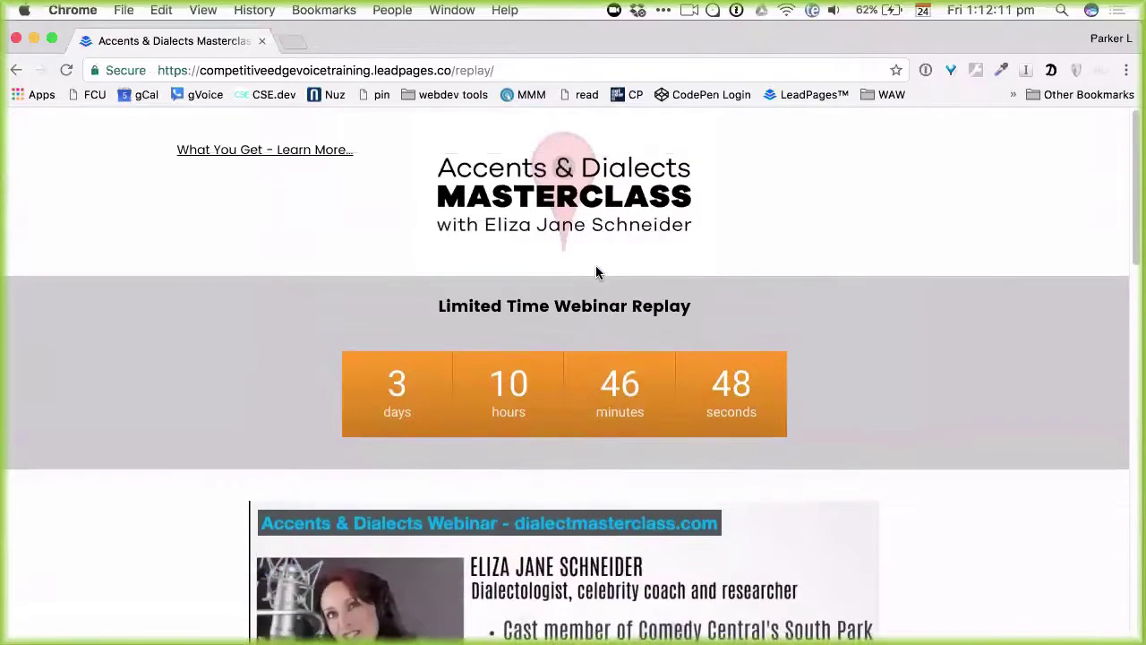
Step: Follow the replay page's What You Get - Learn More link, review the masterclass sales page and close it
{"action": "left_click", "coordinate": [315, 152]}
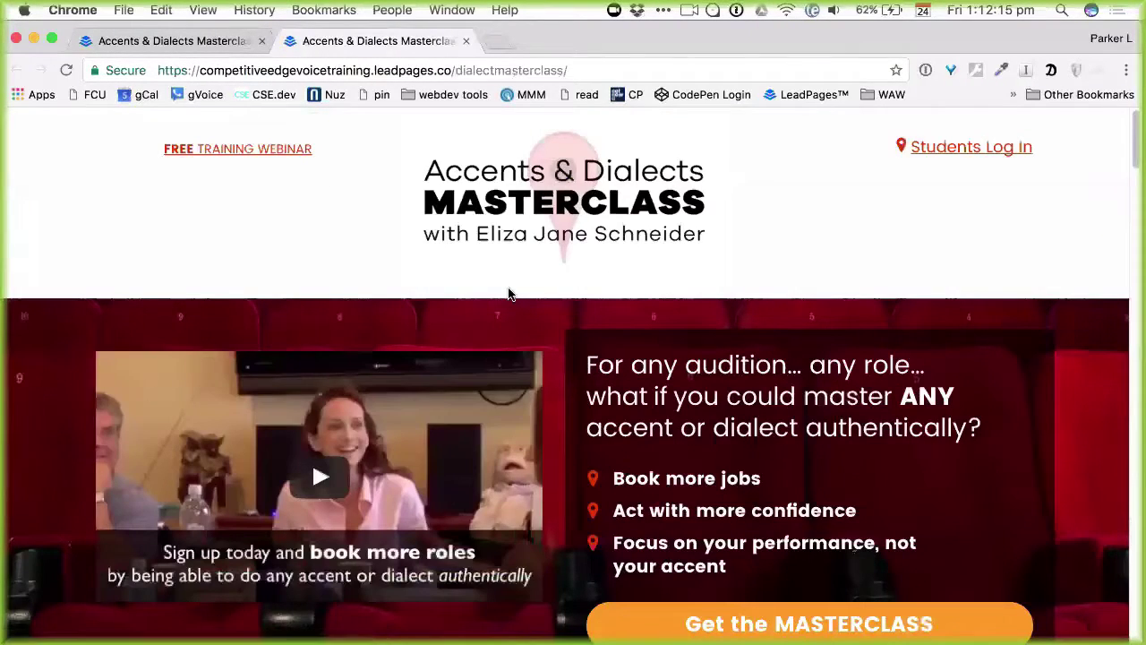
{"action": "scroll", "coordinate": [508, 294], "scroll_direction": "down", "scroll_amount": 12}
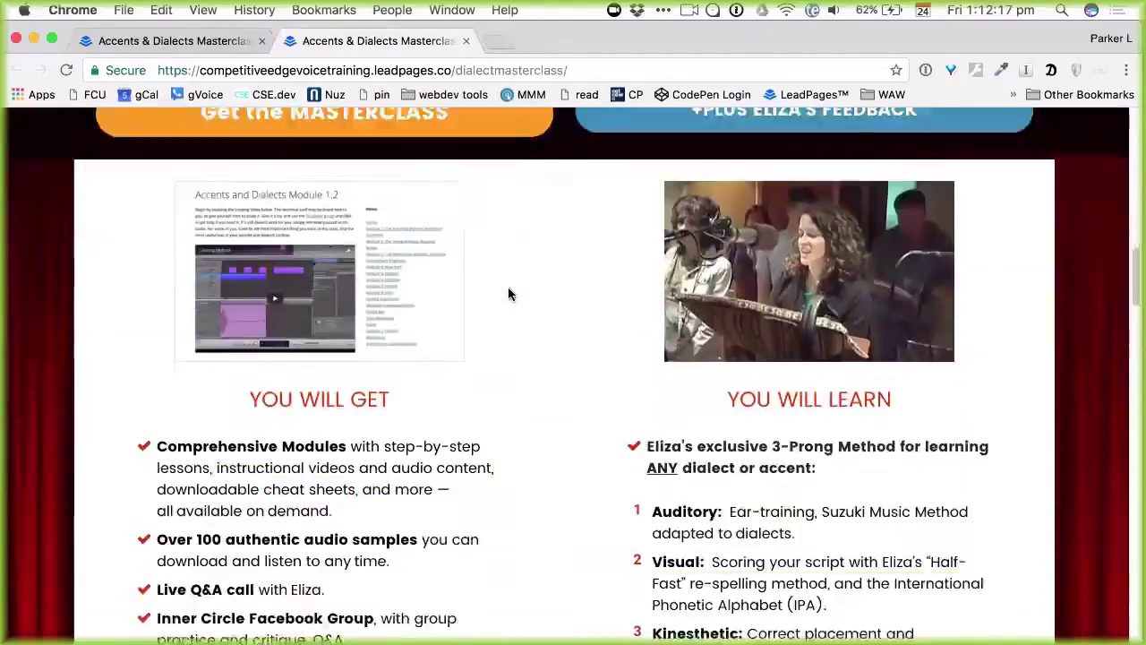
{"action": "scroll", "coordinate": [508, 294], "scroll_direction": "down", "scroll_amount": 11}
{"action": "scroll", "coordinate": [508, 294], "scroll_direction": "up", "scroll_amount": 17}
{"action": "scroll", "coordinate": [508, 294], "scroll_direction": "up", "scroll_amount": 7}
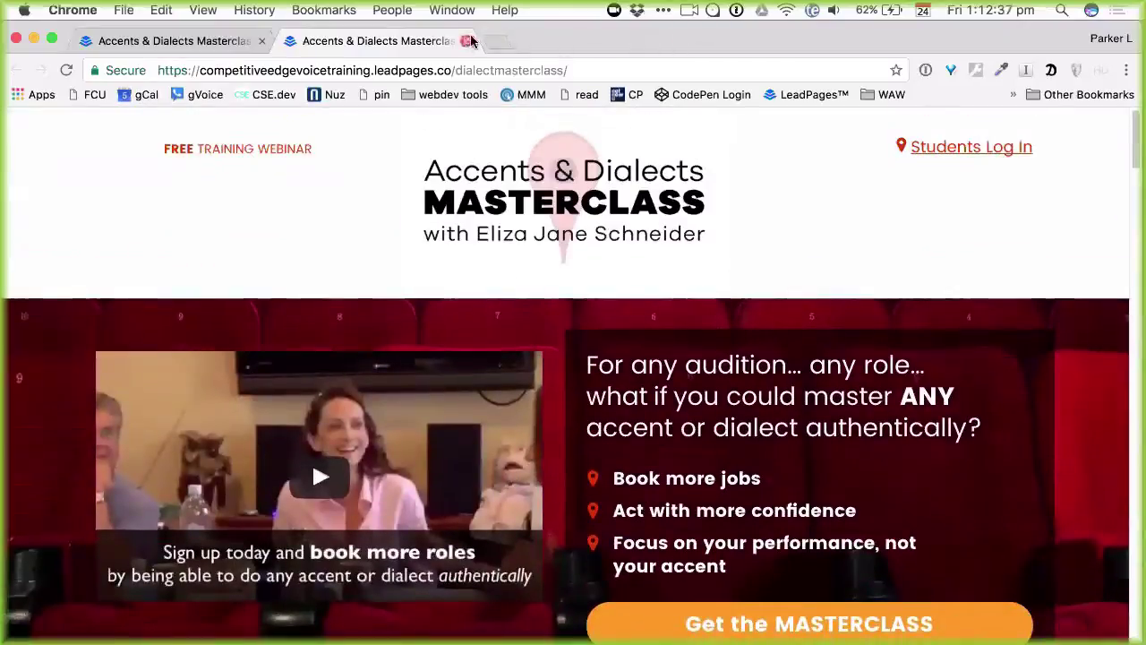
{"action": "left_click", "coordinate": [467, 42]}
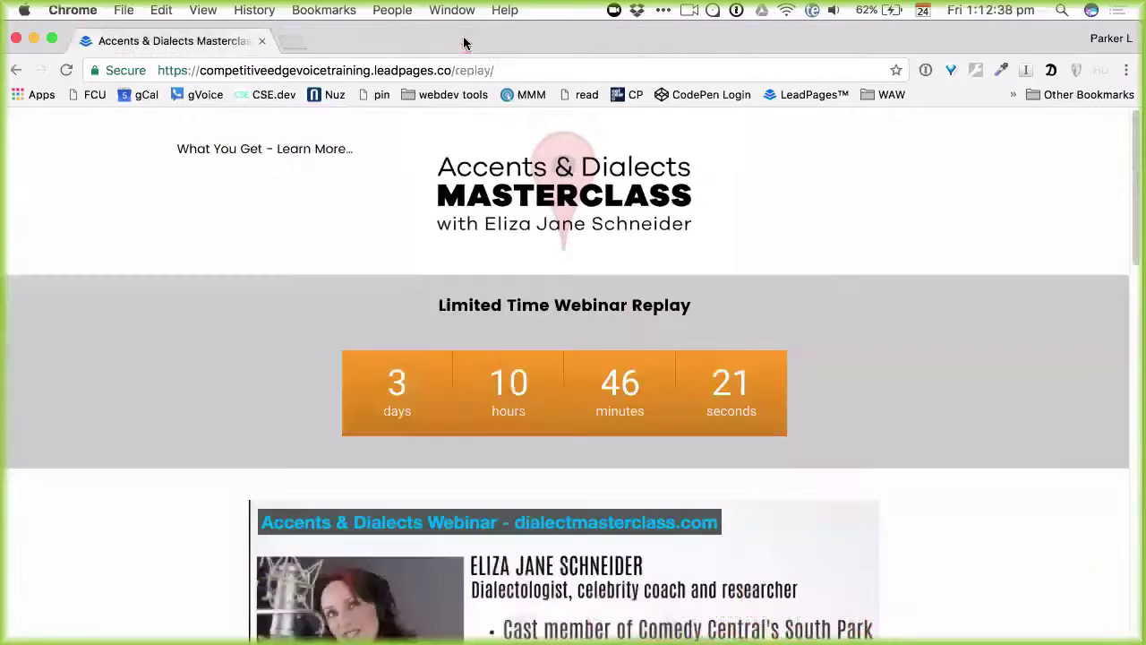
Step: Close the replay page, the blank tab and the Vimeo embed settings, and open a fresh Chrome window
{"action": "left_click", "coordinate": [263, 42]}
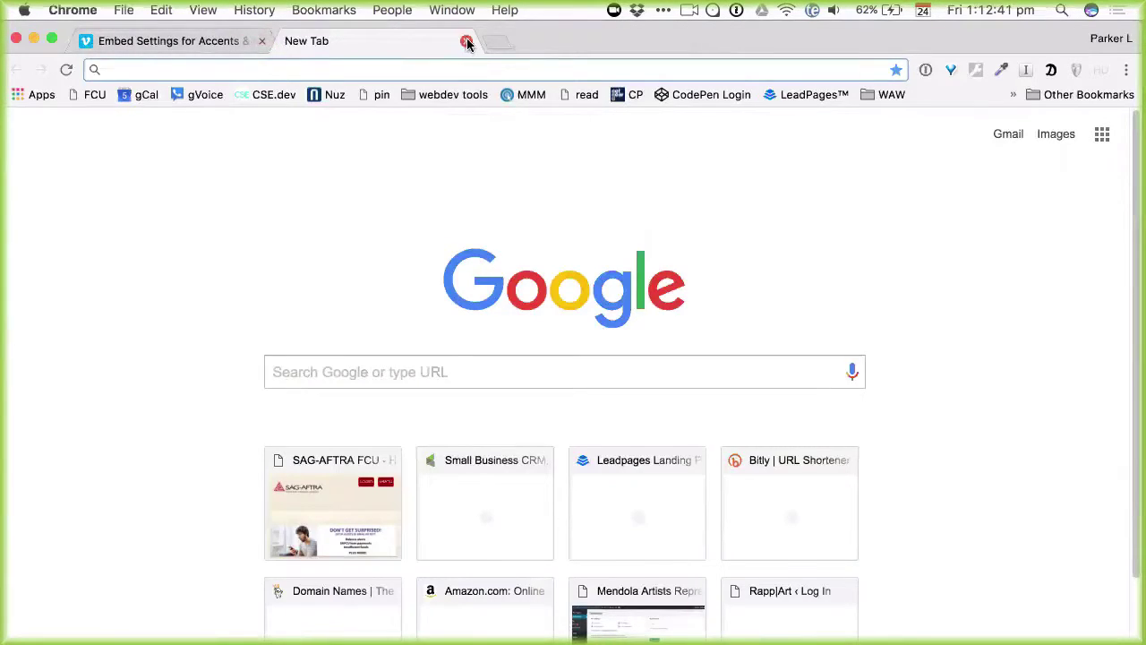
{"action": "left_click", "coordinate": [466, 41]}
{"action": "left_click", "coordinate": [262, 41]}
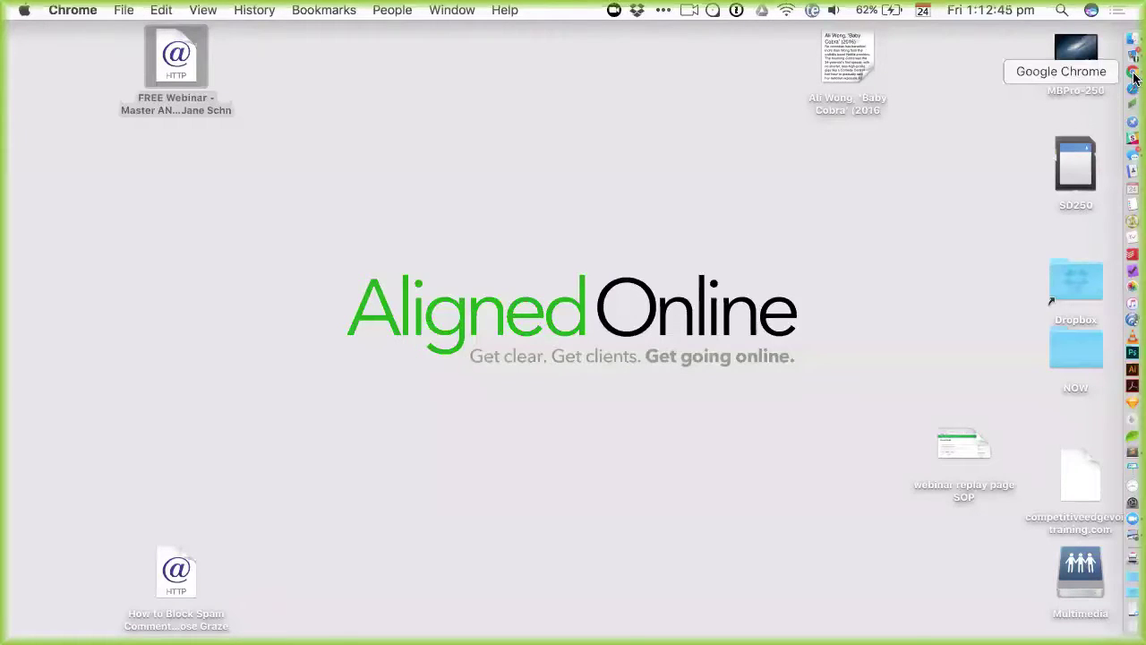
{"action": "left_click", "coordinate": [1132, 73]}
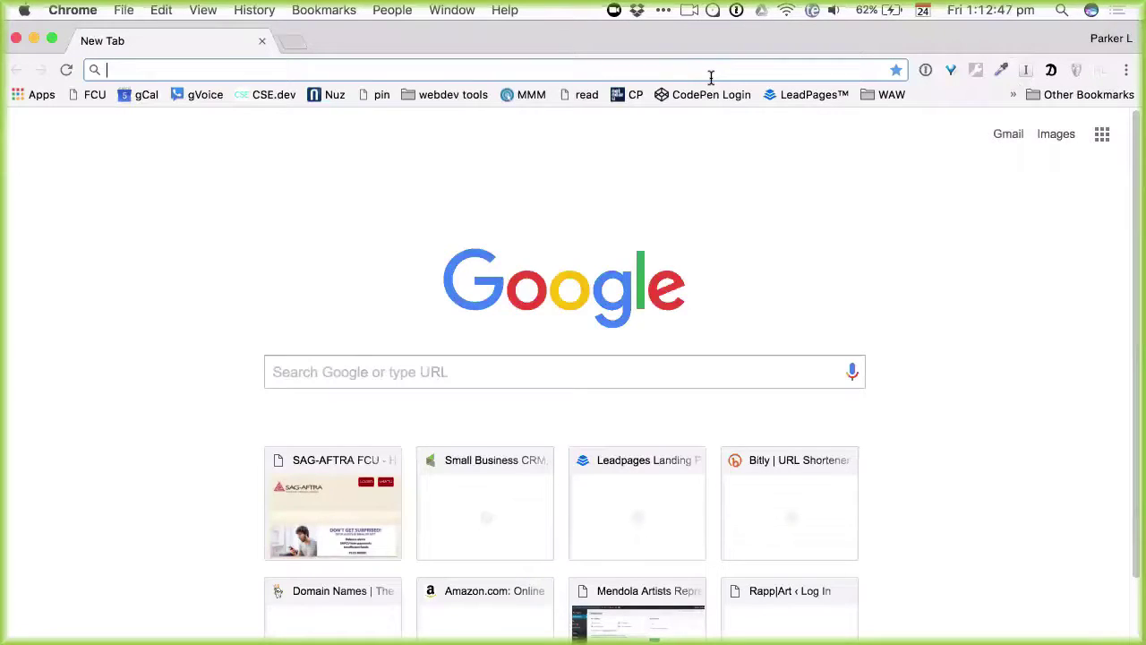
Step: Open the Trekland site's WordPress login page at larrynemecek.com/wp-admin
{"action": "type", "text": "lar"}
{"action": "key", "text": "Return"}
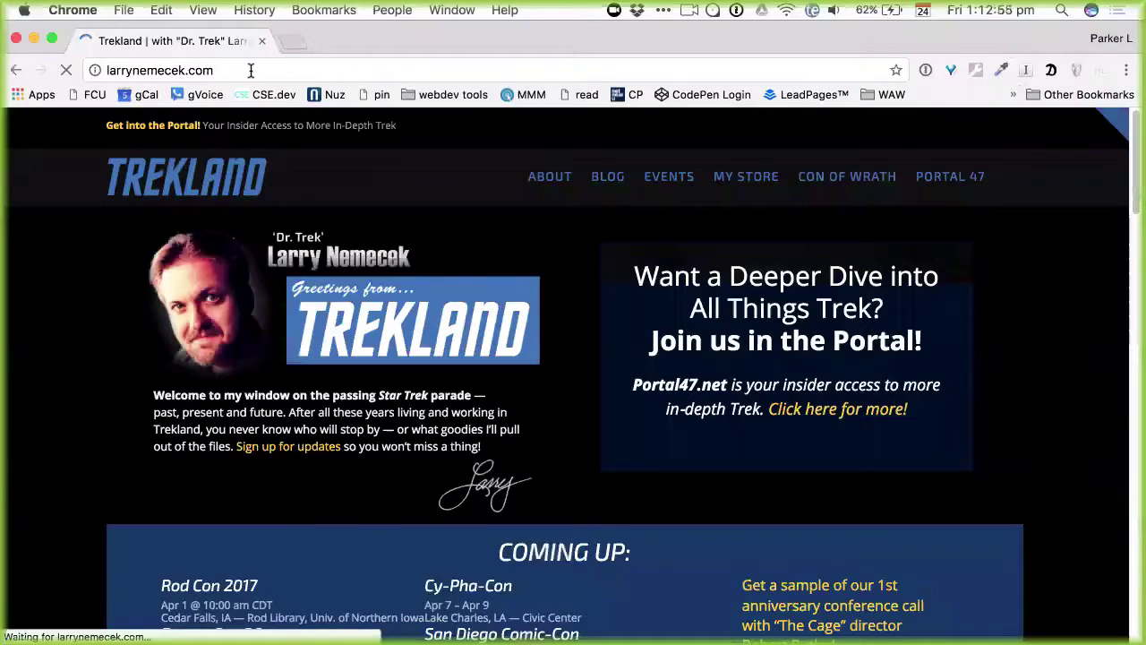
{"action": "left_click", "coordinate": [243, 69]}
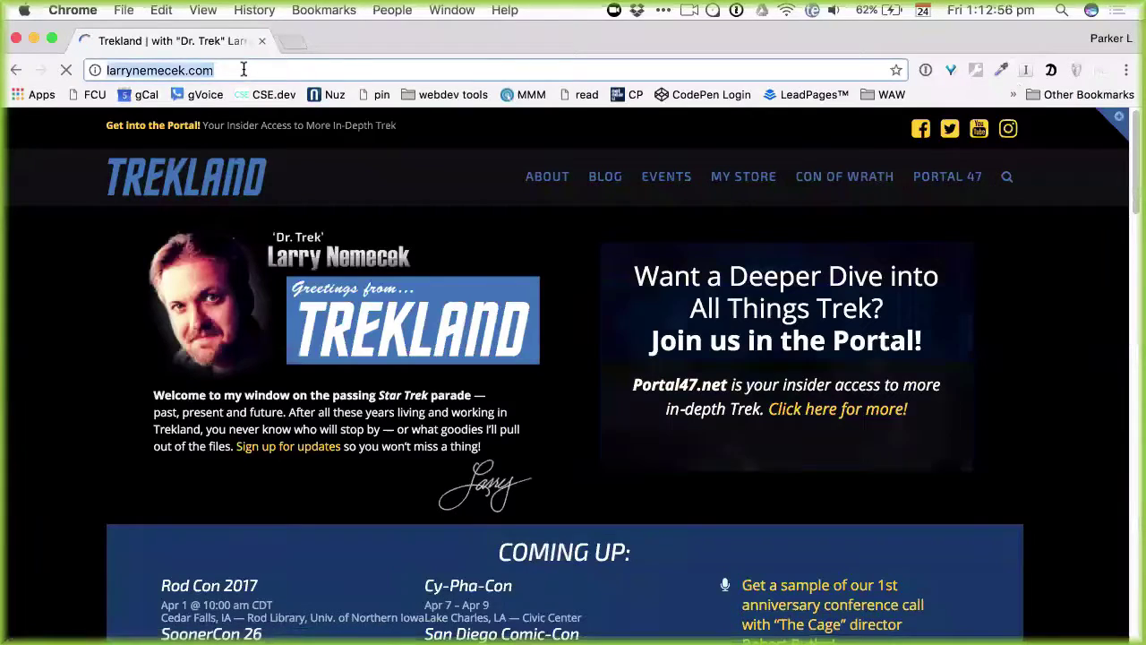
{"action": "key", "text": "Right"}
{"action": "type", "text": "/"}
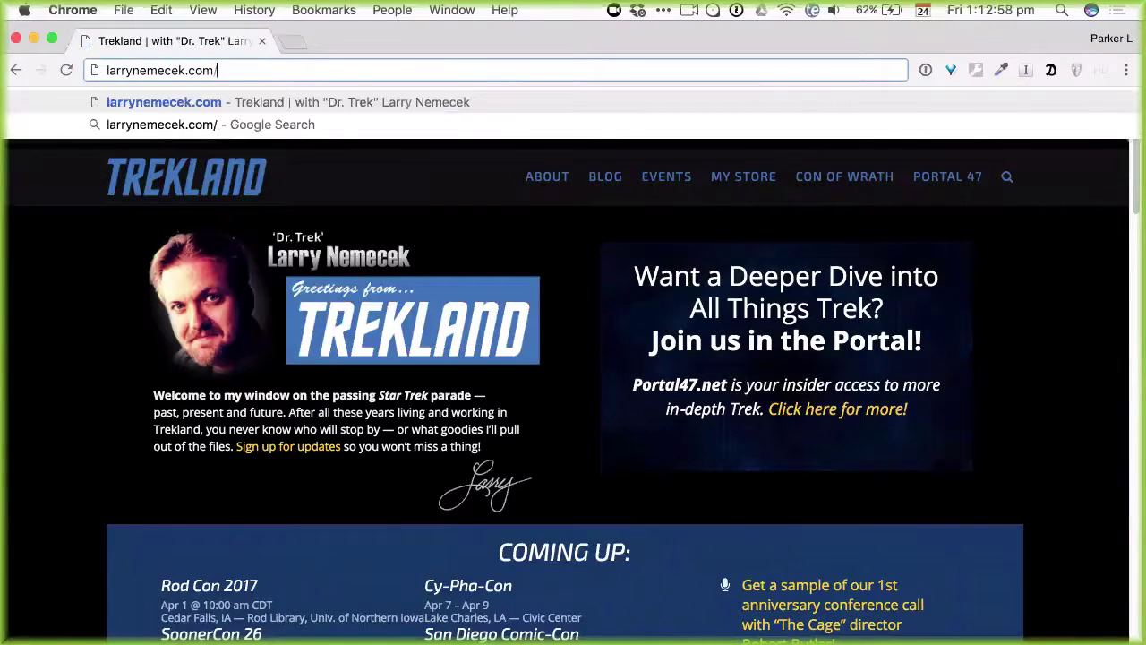
{"action": "type", "text": "wp"}
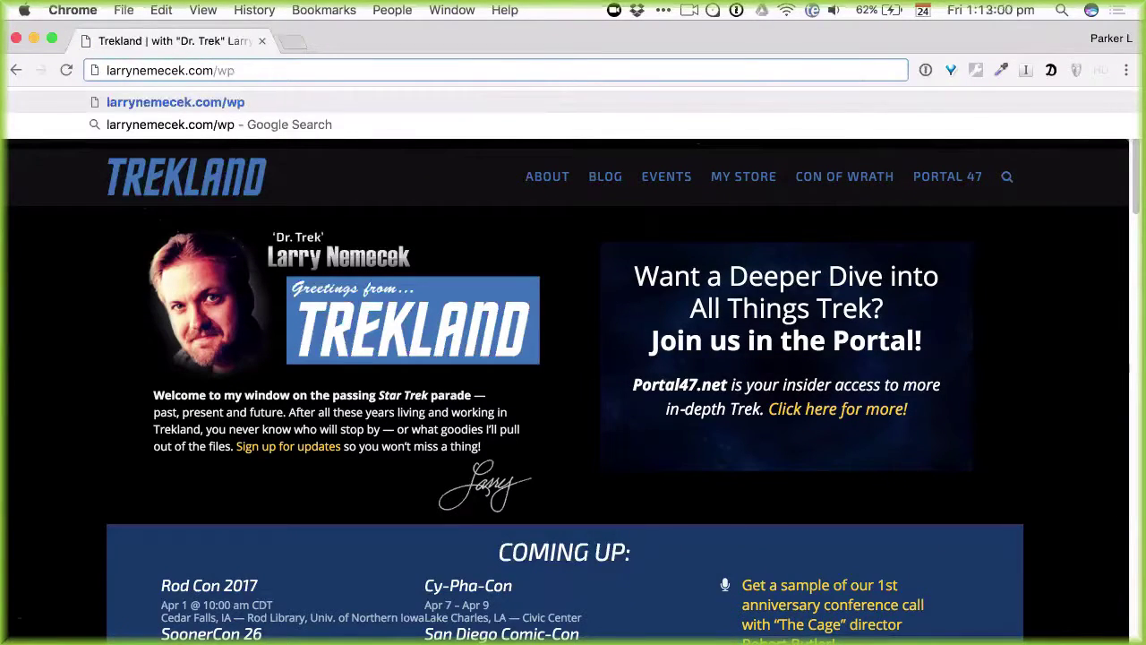
{"action": "type", "text": "-admin"}
{"action": "key", "text": "Return"}
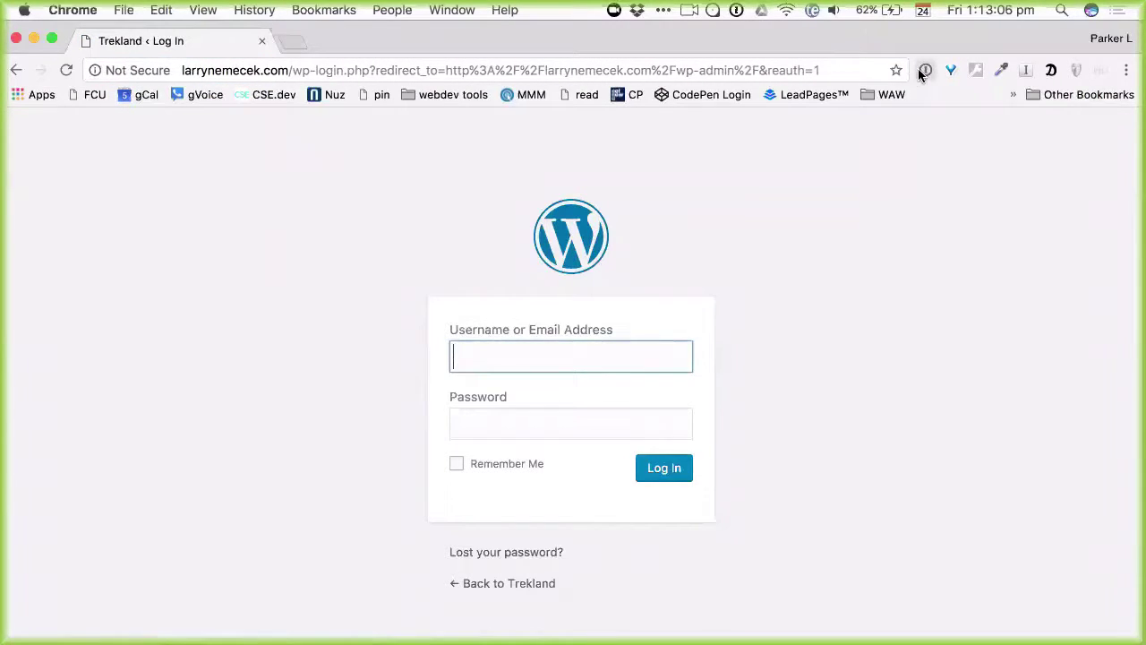
Step: Log in to the Trekland WordPress site with the username and password from the password manager, and dismiss the browser's offer to save the password
{"action": "left_click", "coordinate": [924, 69]}
{"action": "left_click", "coordinate": [926, 119]}
{"action": "left_click", "coordinate": [664, 468]}
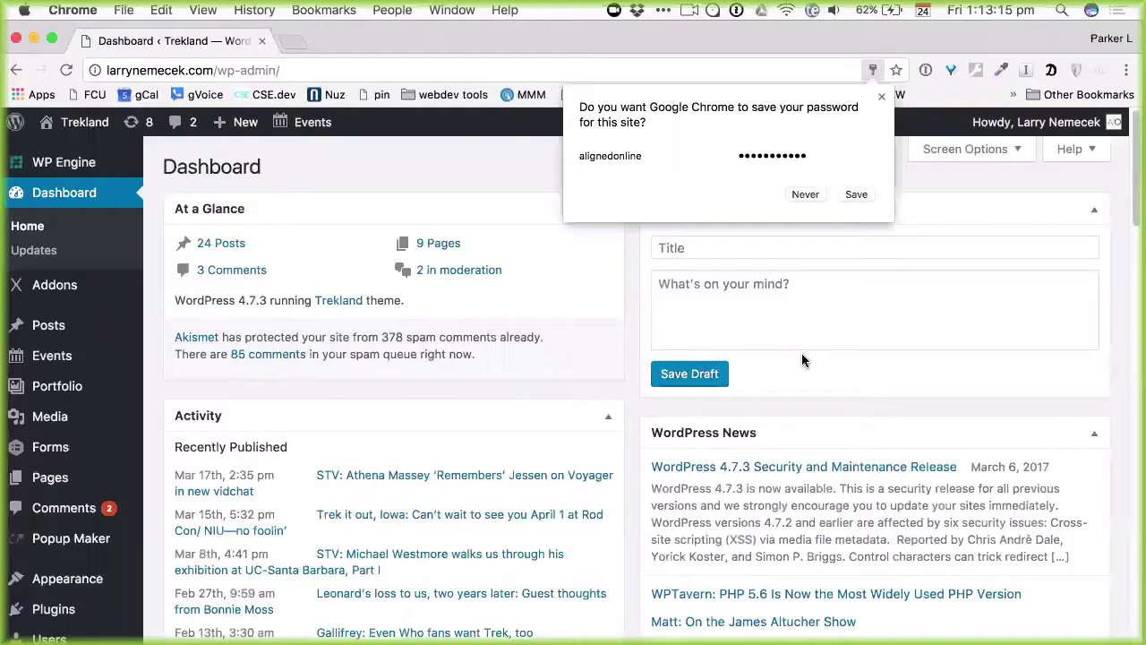
{"action": "left_click", "coordinate": [854, 121]}
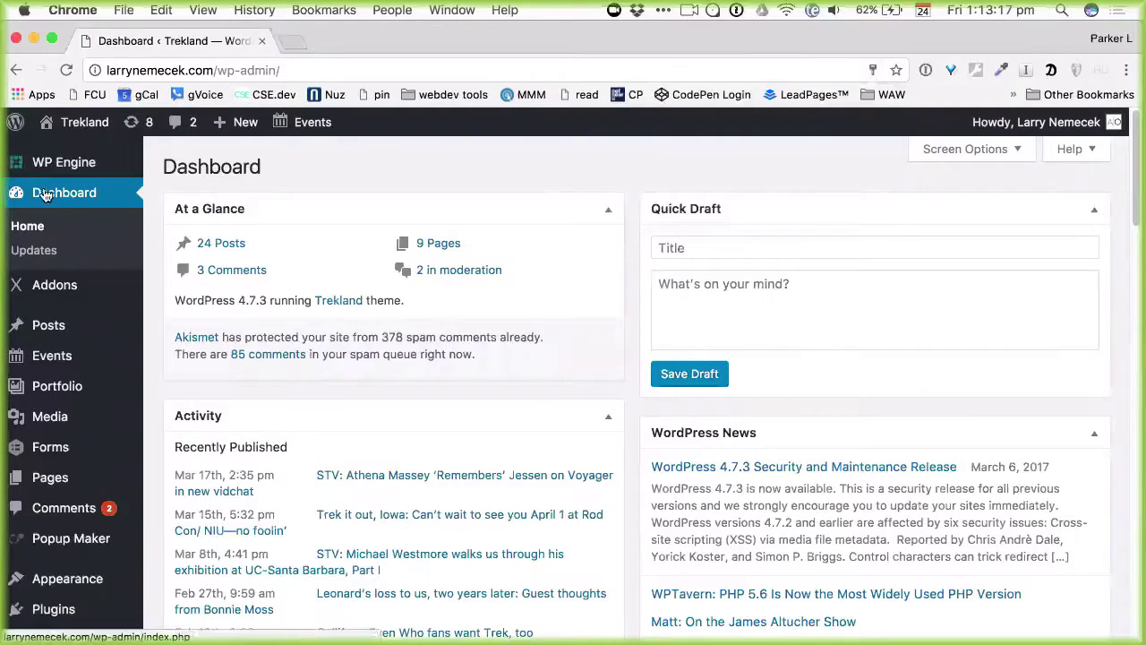
{"action": "mouse_move", "coordinate": [14, 580]}
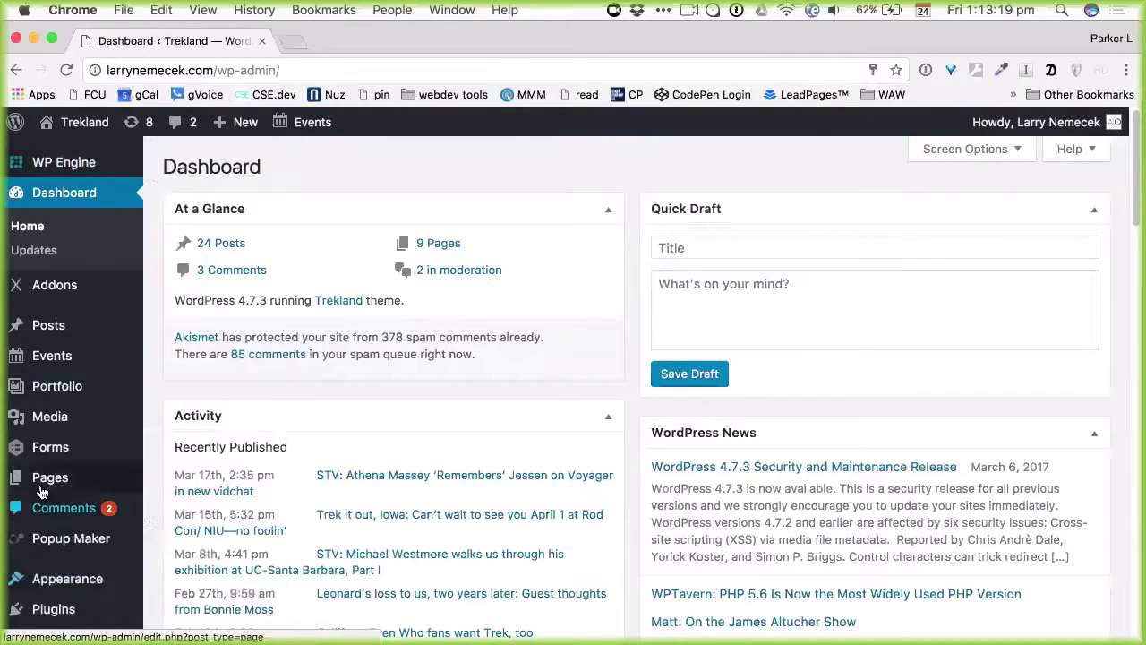
{"action": "mouse_move", "coordinate": [51, 416]}
{"action": "scroll", "coordinate": [49, 416], "scroll_direction": "down", "scroll_amount": 1}
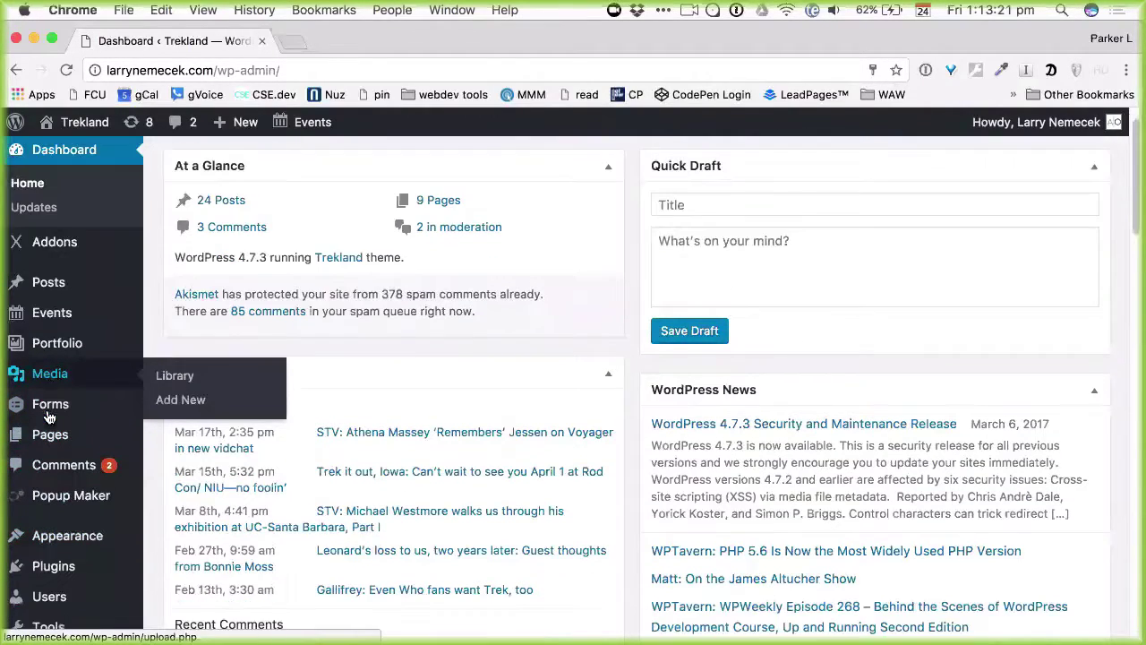
{"action": "scroll", "coordinate": [49, 417], "scroll_direction": "up", "scroll_amount": 1}
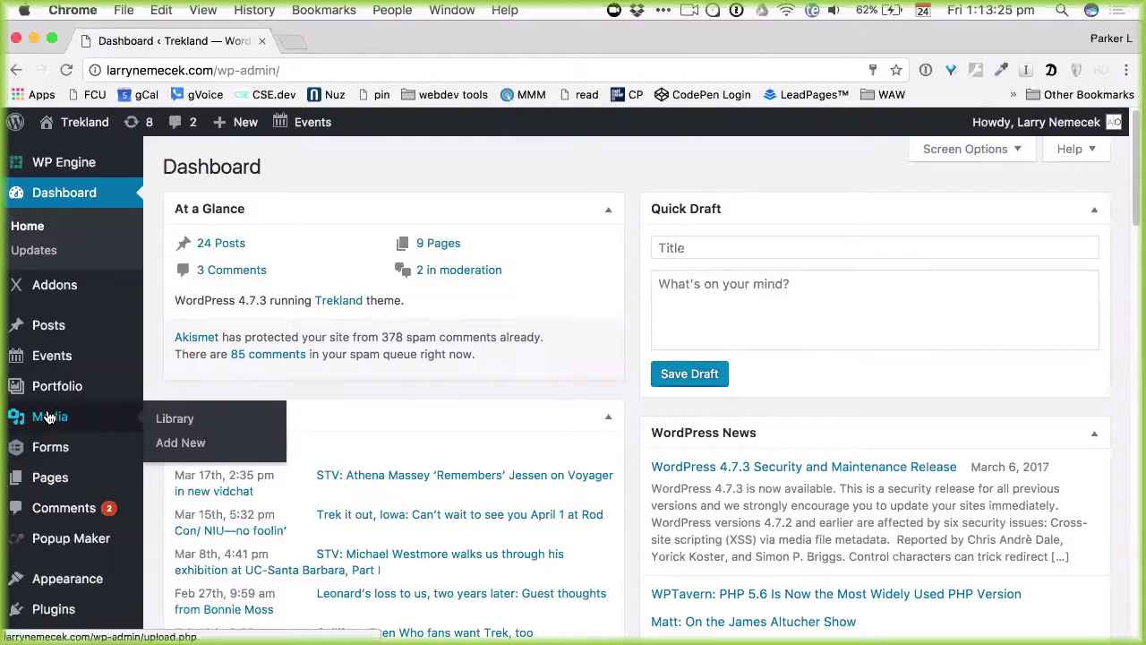
{"action": "mouse_move", "coordinate": [79, 484]}
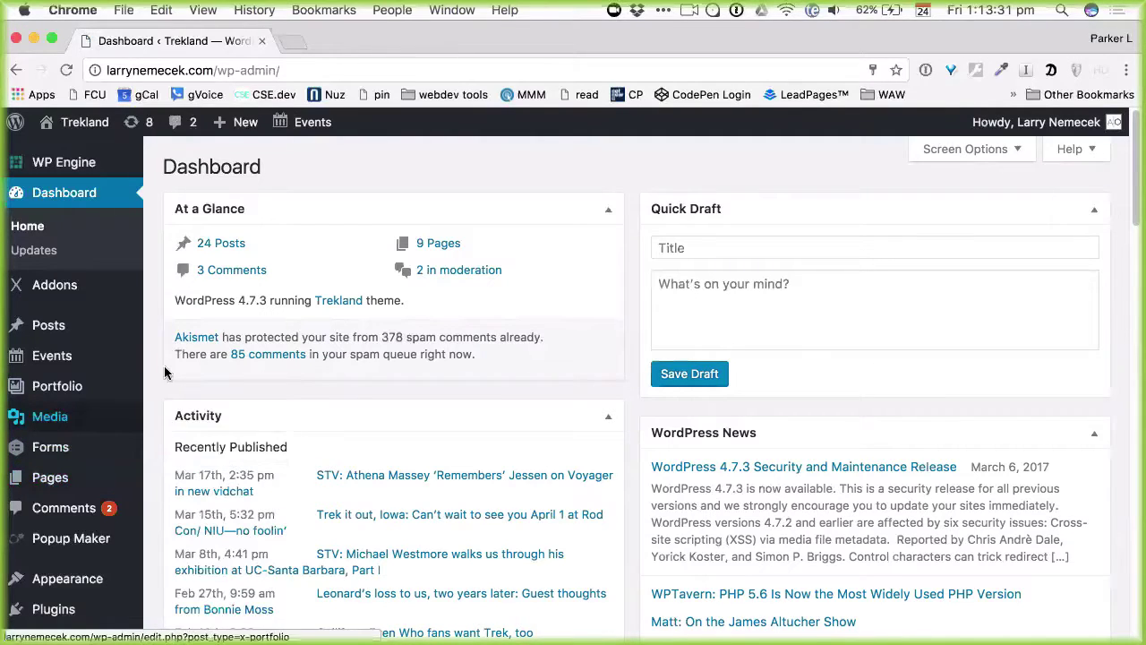
{"action": "scroll", "coordinate": [161, 394], "scroll_direction": "down", "scroll_amount": 1}
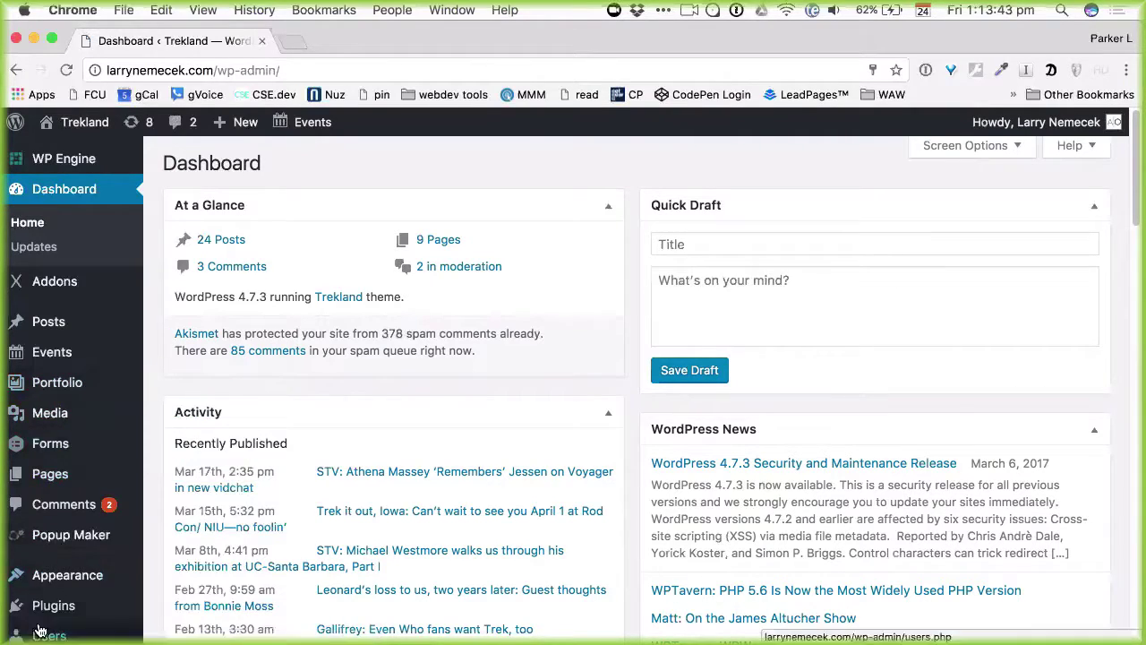
Step: Open the page for adding new WordPress plugins and search the plugin directory for "yoast"
{"action": "mouse_move", "coordinate": [48, 585]}
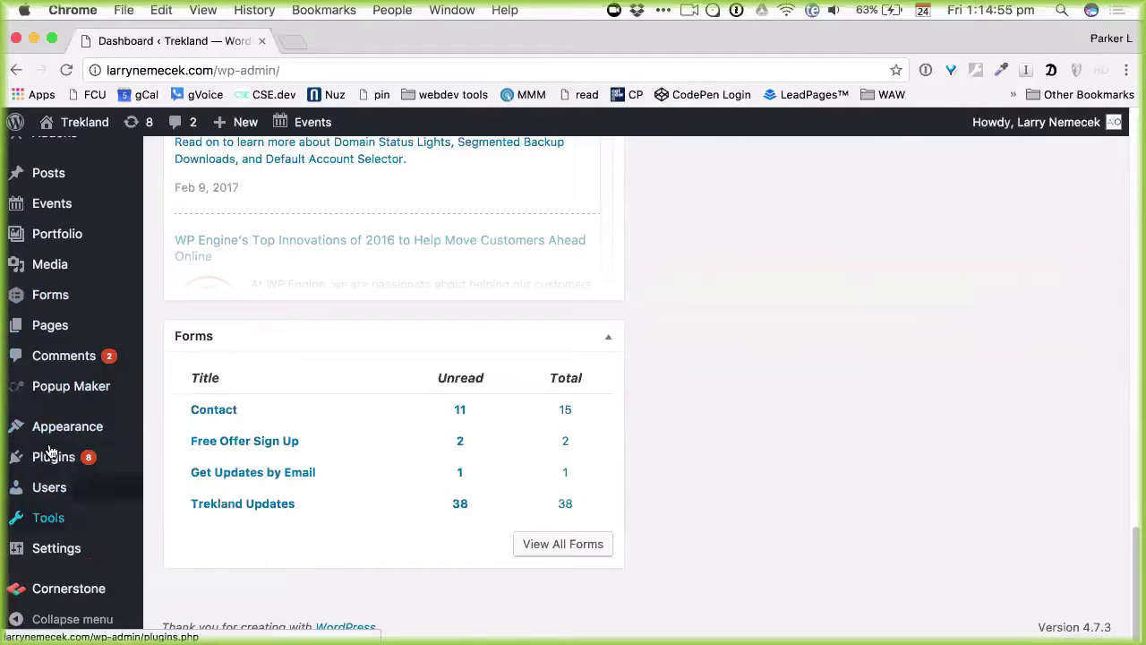
{"action": "mouse_move", "coordinate": [51, 456]}
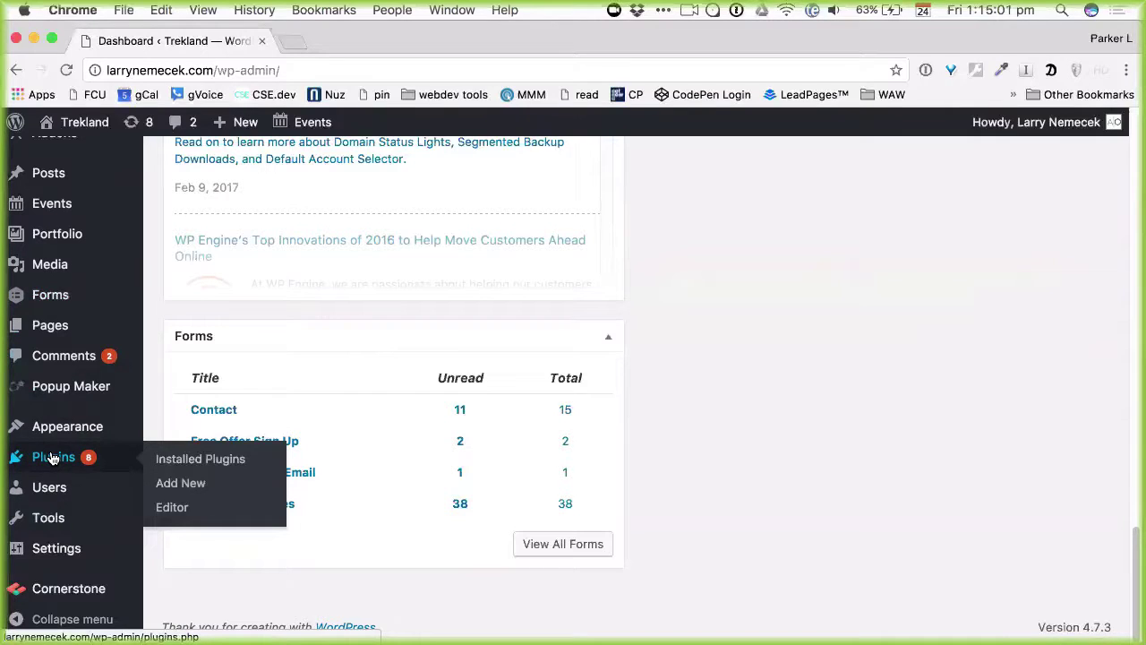
{"action": "left_click", "coordinate": [163, 482]}
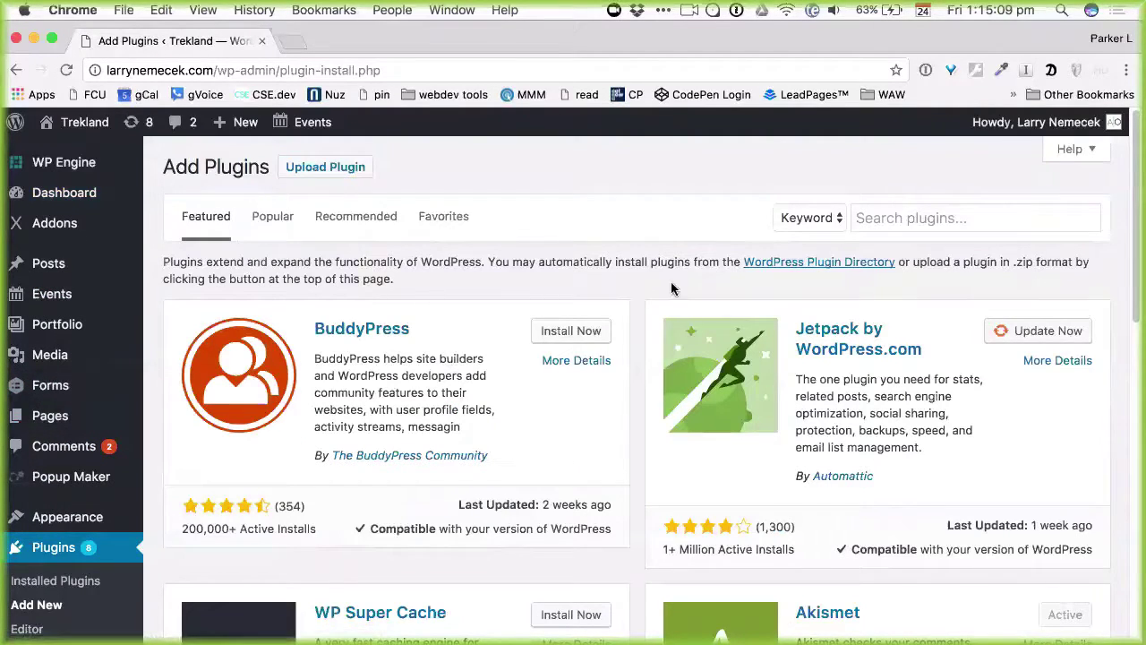
{"action": "left_click", "coordinate": [922, 225]}
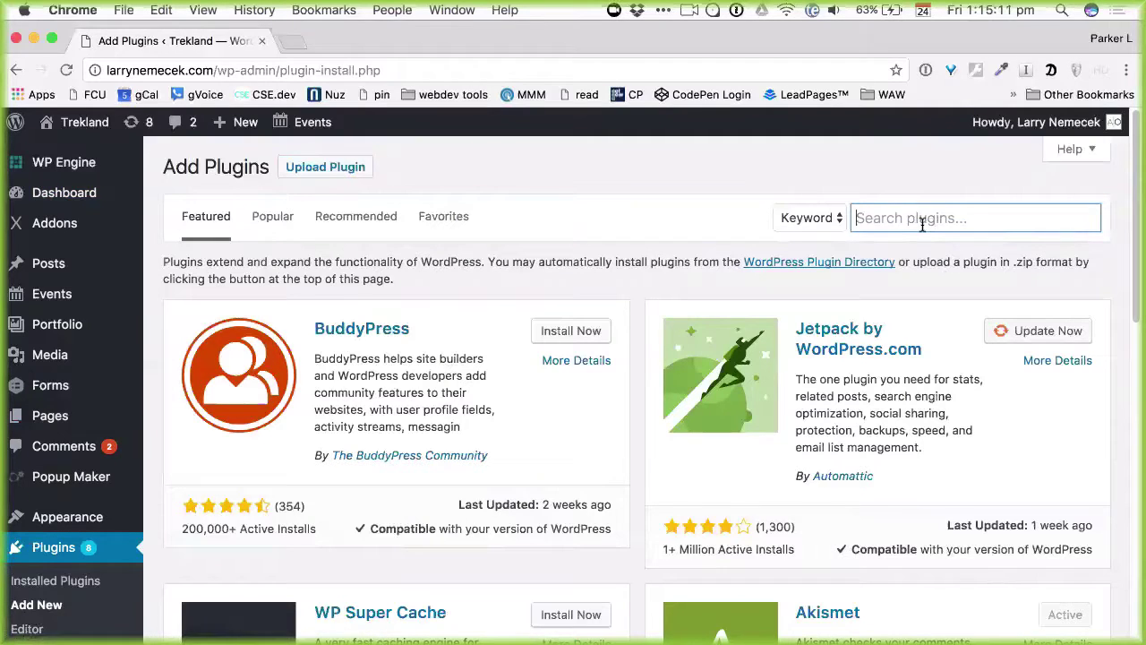
{"action": "type", "text": "yoast"}
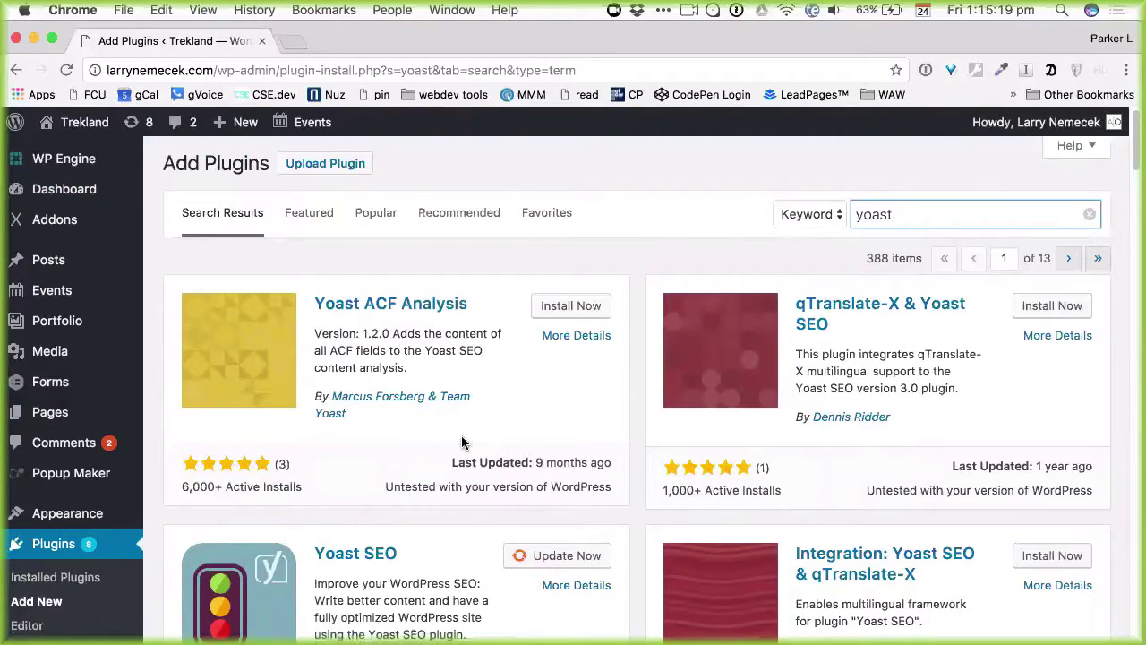
Step: Find the Yoast SEO plugin by Team Yoast in the search results and update it
{"action": "scroll", "coordinate": [462, 443], "scroll_direction": "down", "scroll_amount": 1}
{"action": "scroll", "coordinate": [463, 439], "scroll_direction": "down", "scroll_amount": 15}
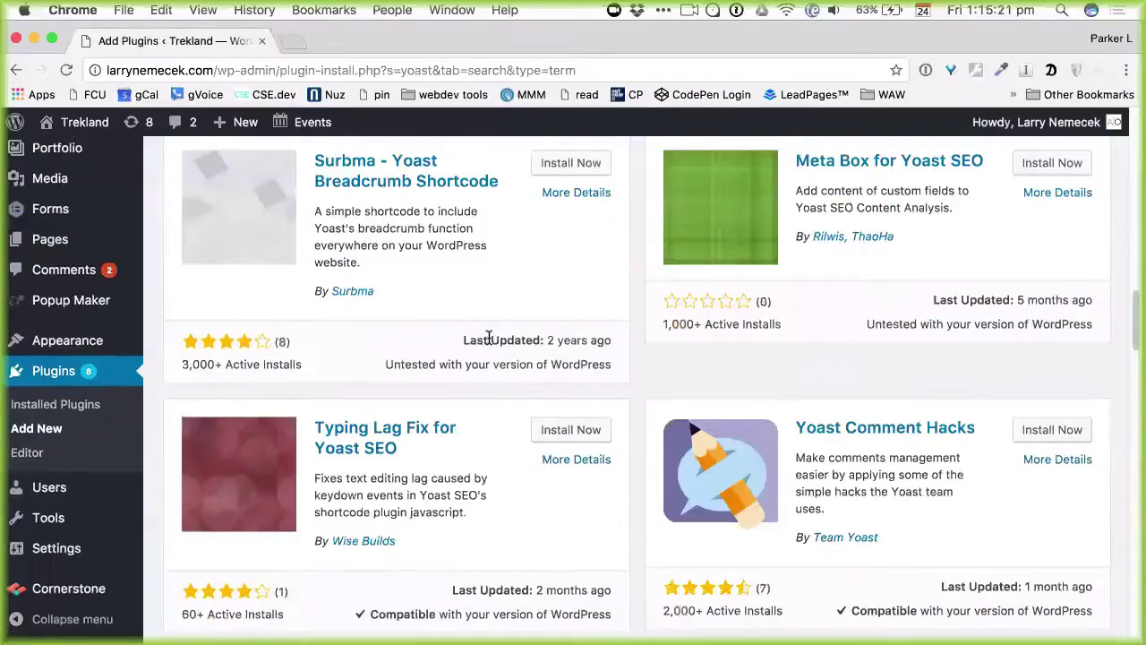
{"action": "scroll", "coordinate": [492, 340], "scroll_direction": "up", "scroll_amount": 12}
{"action": "scroll", "coordinate": [488, 333], "scroll_direction": "up", "scroll_amount": 8}
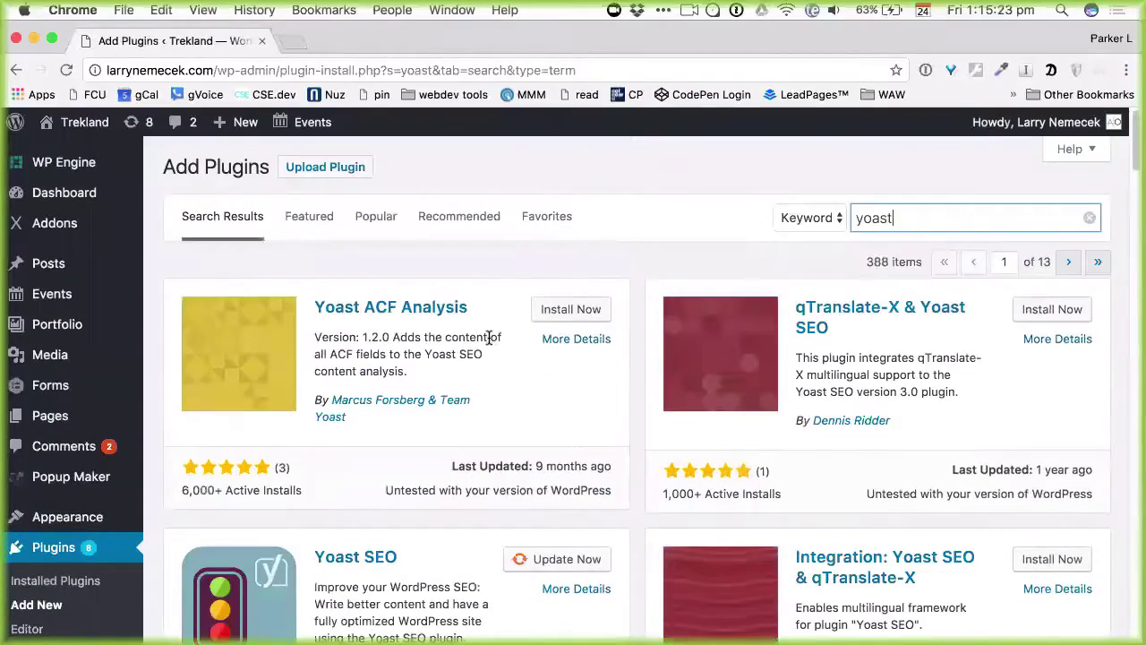
{"action": "scroll", "coordinate": [489, 336], "scroll_direction": "down", "scroll_amount": 5}
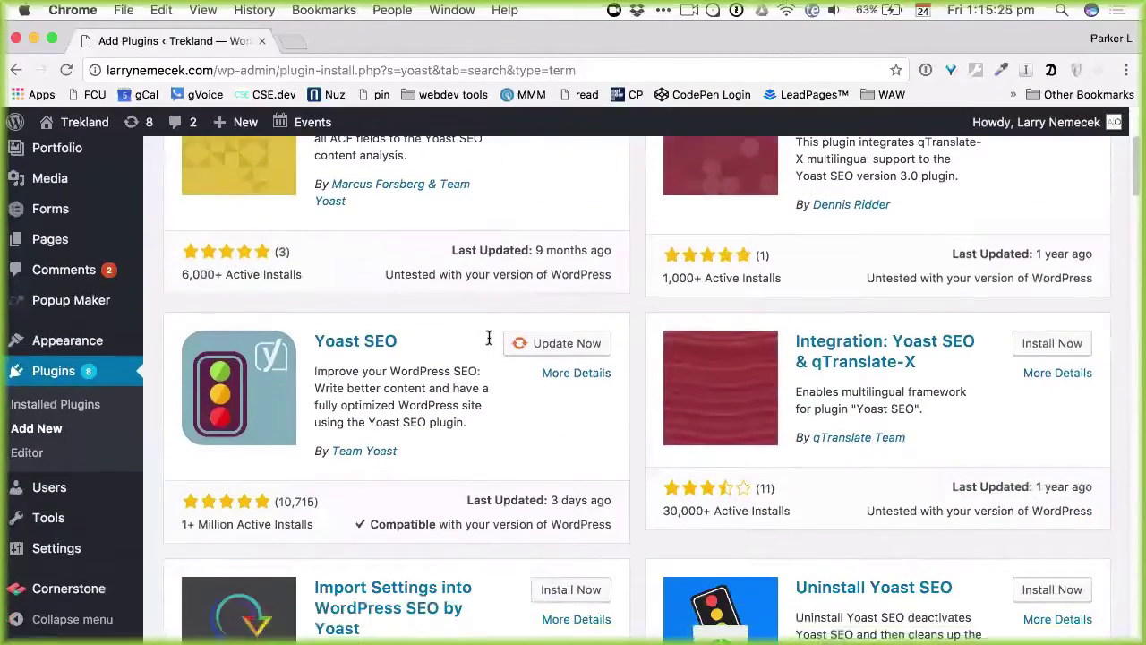
{"action": "left_click", "coordinate": [559, 345]}
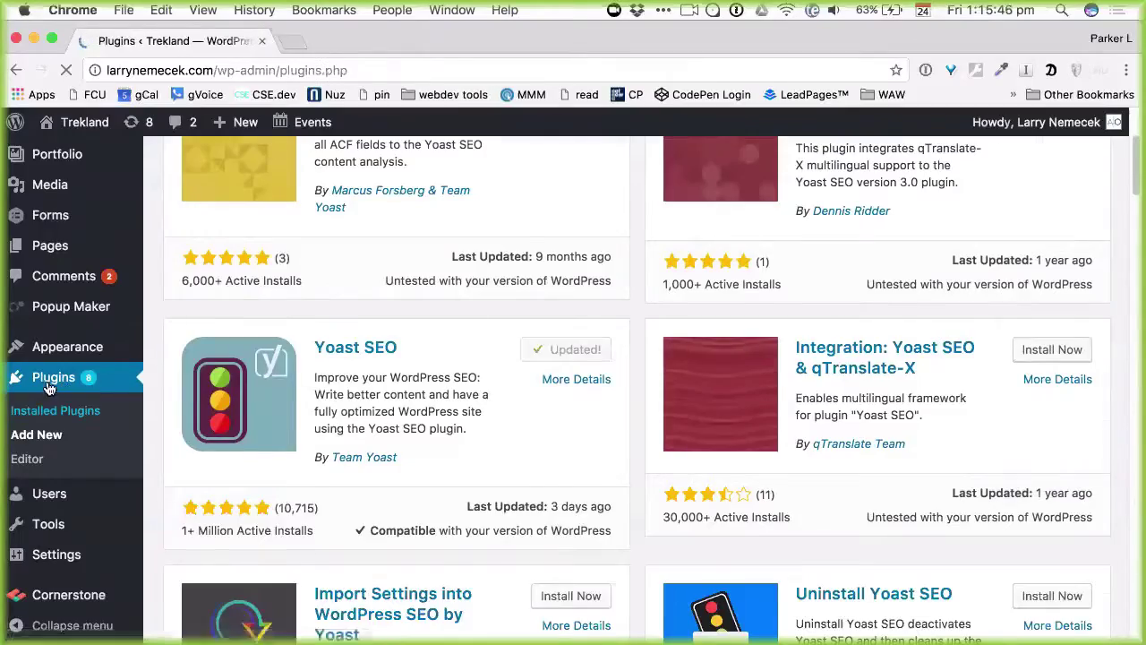
Step: Find Yoast SEO in the list of installed plugins and activate it
{"action": "scroll", "coordinate": [435, 315], "scroll_direction": "down", "scroll_amount": 10}
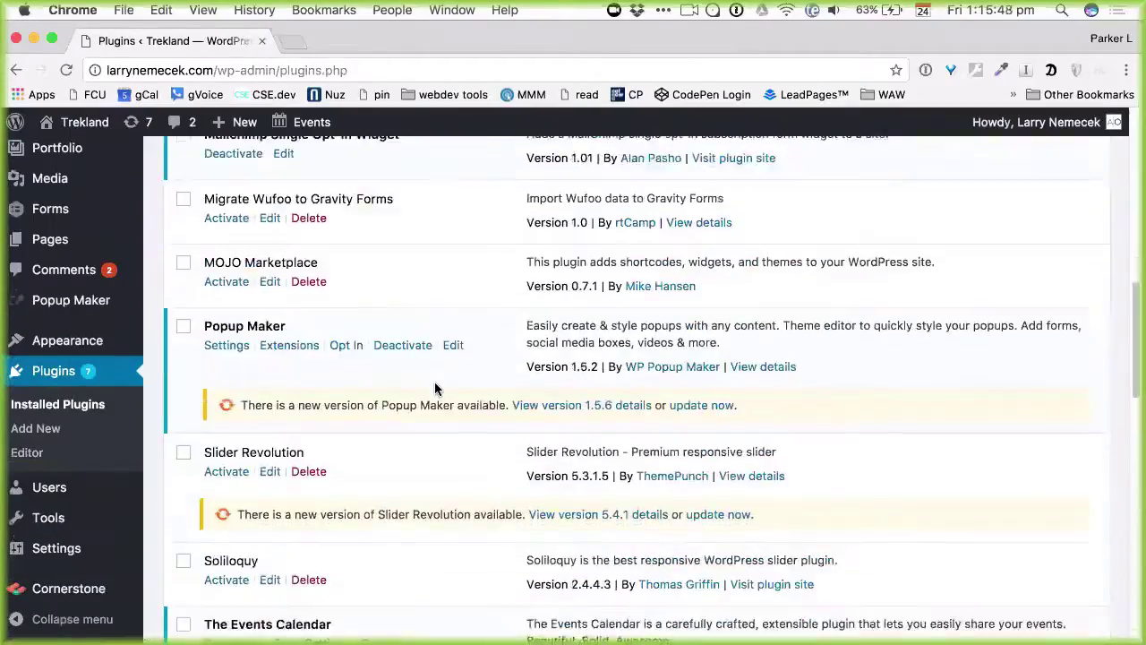
{"action": "scroll", "coordinate": [435, 385], "scroll_direction": "down", "scroll_amount": 8}
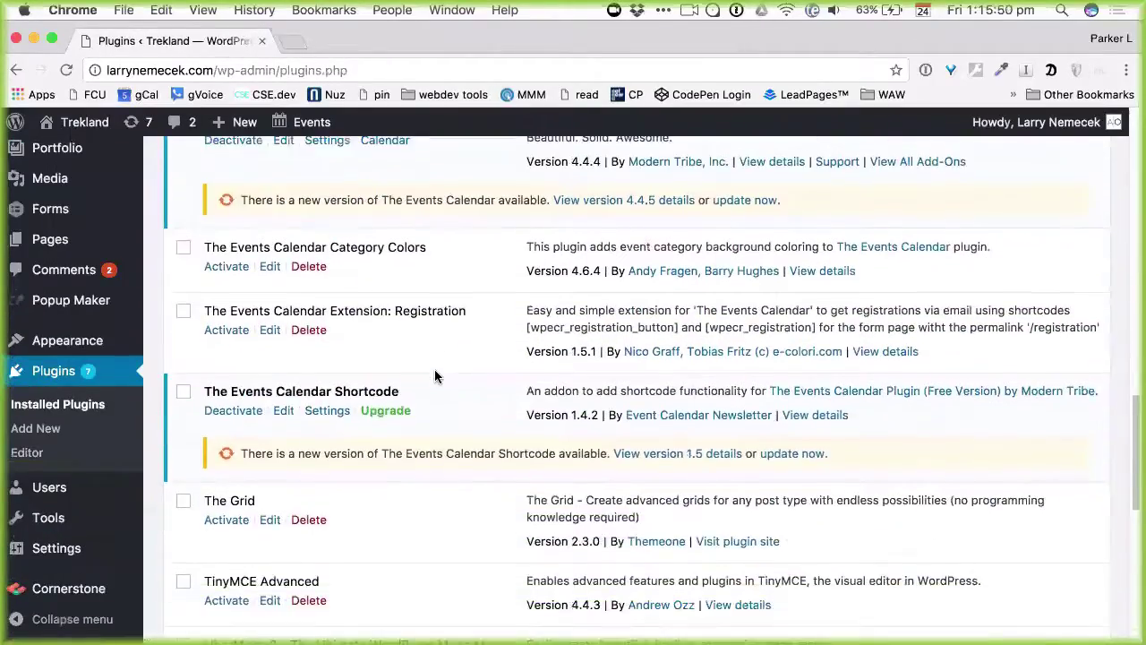
{"action": "scroll", "coordinate": [435, 376], "scroll_direction": "down", "scroll_amount": 8}
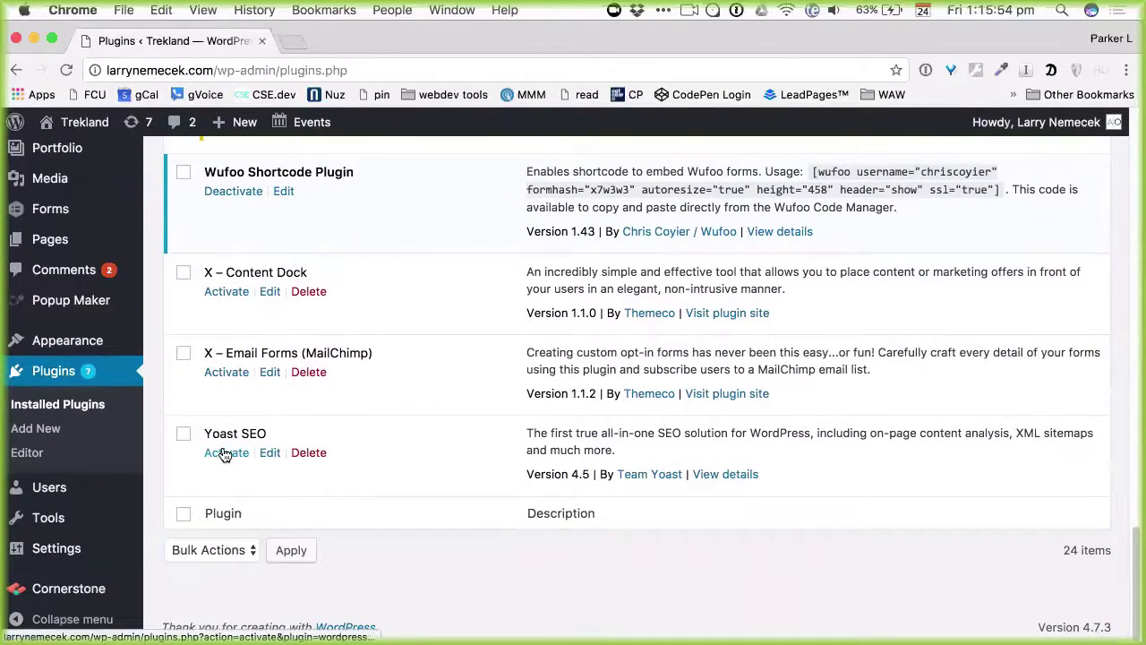
{"action": "left_click", "coordinate": [184, 433]}
{"action": "left_click", "coordinate": [223, 455]}
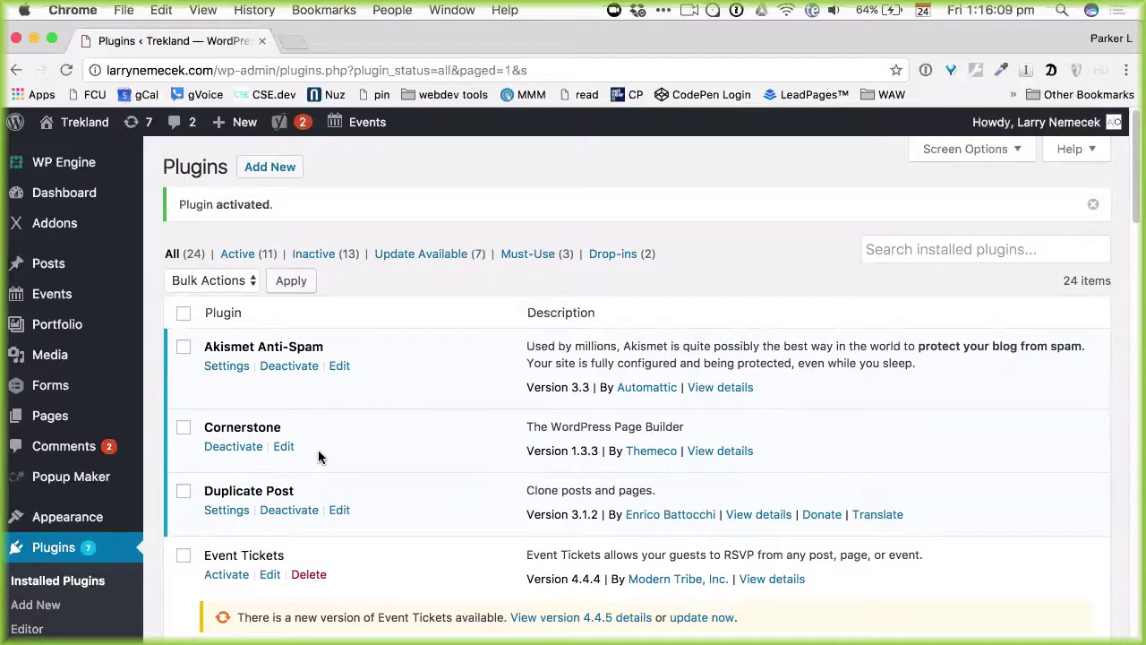
Step: Open the theme editor and highlight the header comment of the Trekland stylesheet (style.css)
{"action": "scroll", "coordinate": [318, 451], "scroll_direction": "down", "scroll_amount": 1}
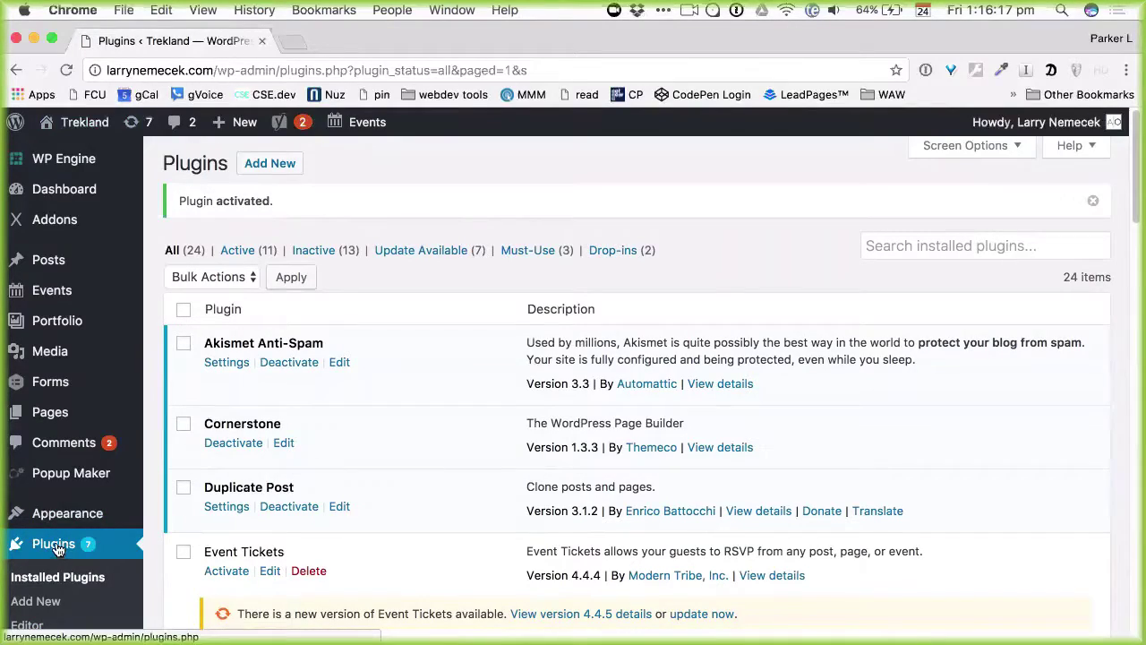
{"action": "scroll", "coordinate": [53, 544], "scroll_direction": "down", "scroll_amount": 2}
{"action": "scroll", "coordinate": [49, 555], "scroll_direction": "down", "scroll_amount": 15}
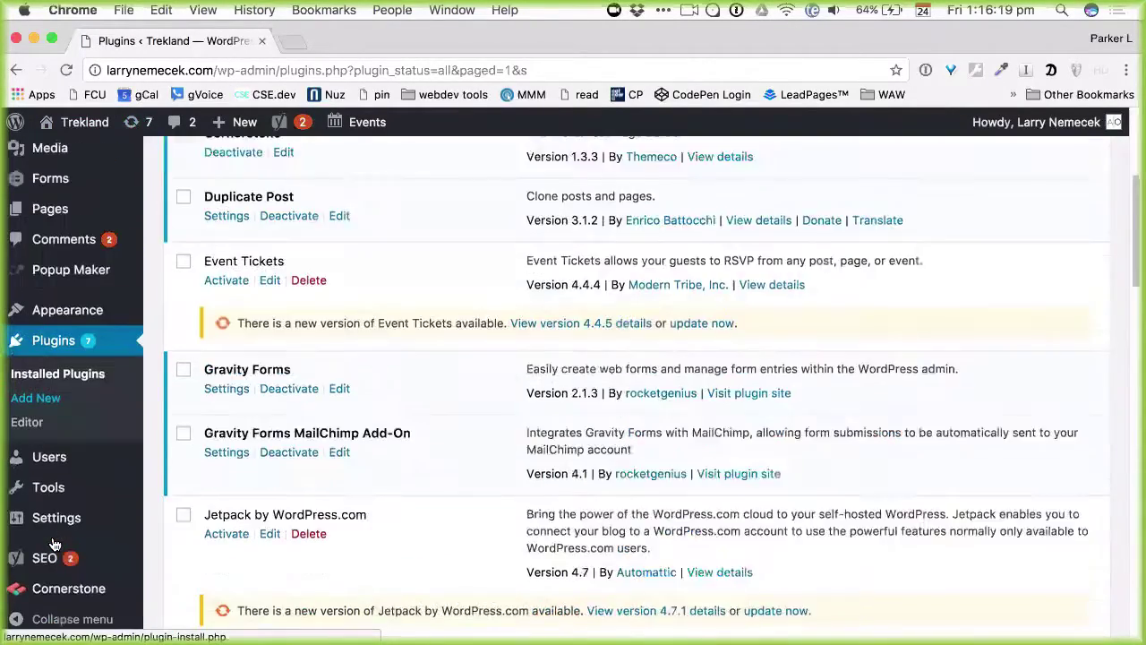
{"action": "left_click", "coordinate": [39, 573]}
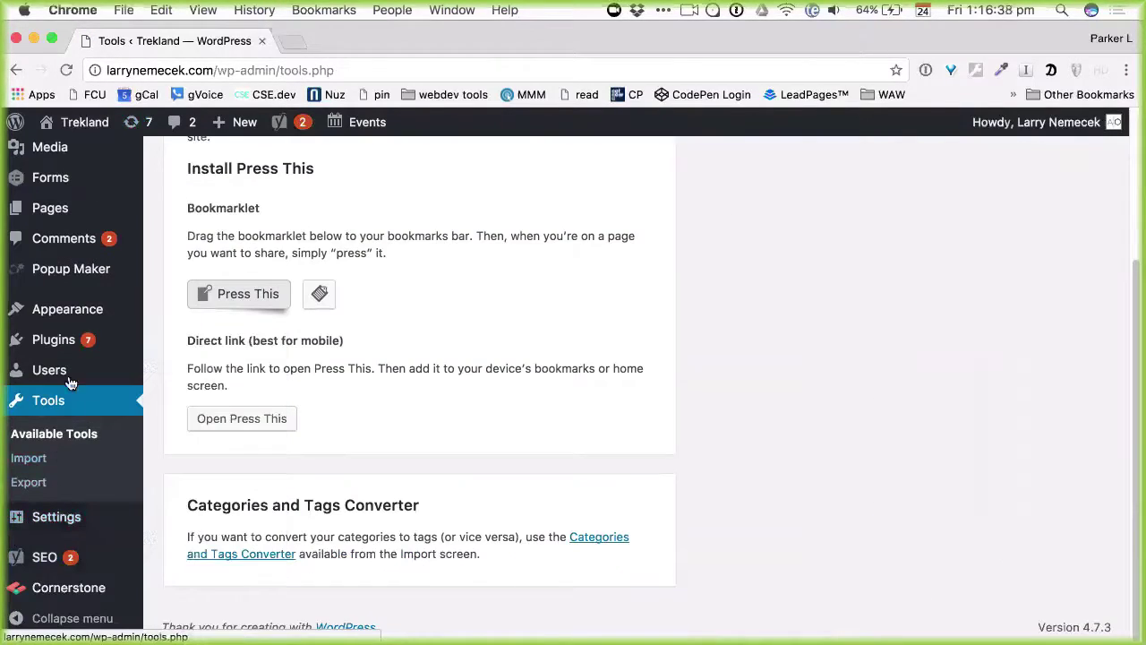
{"action": "mouse_move", "coordinate": [75, 365]}
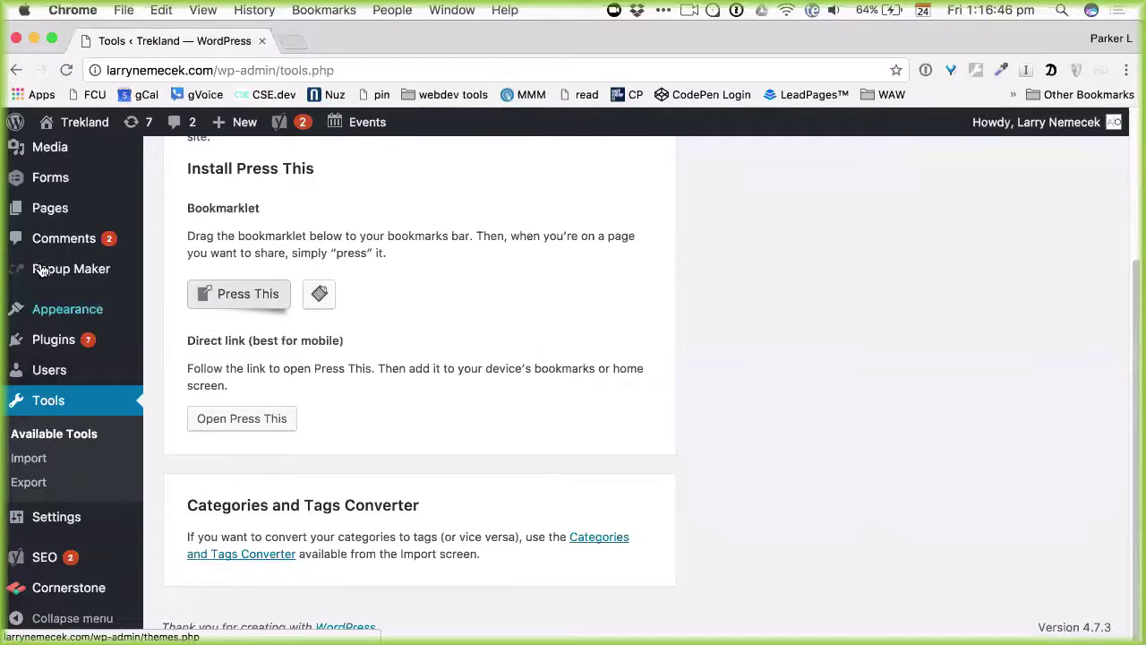
{"action": "mouse_move", "coordinate": [50, 311]}
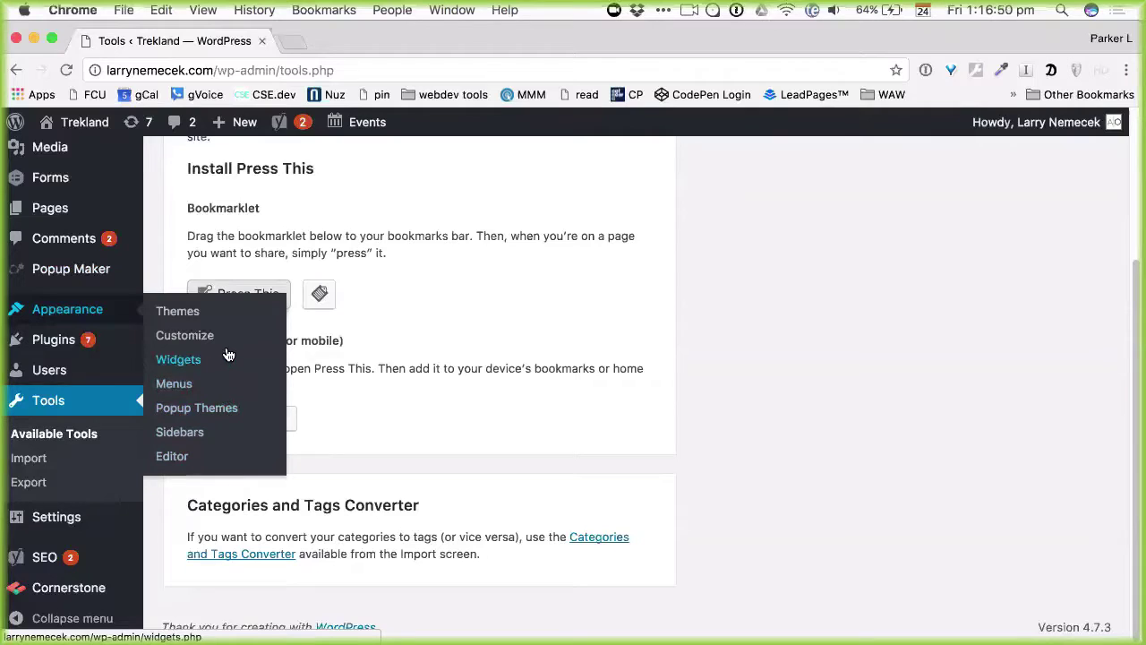
{"action": "left_click", "coordinate": [174, 460]}
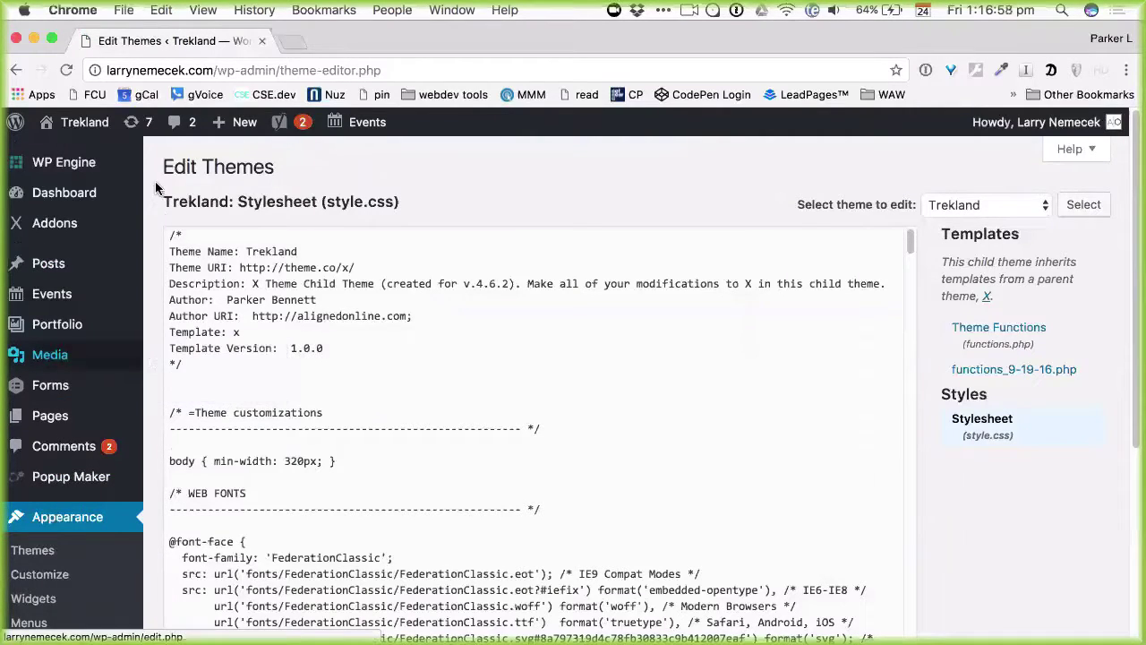
{"action": "mouse_move", "coordinate": [49, 125]}
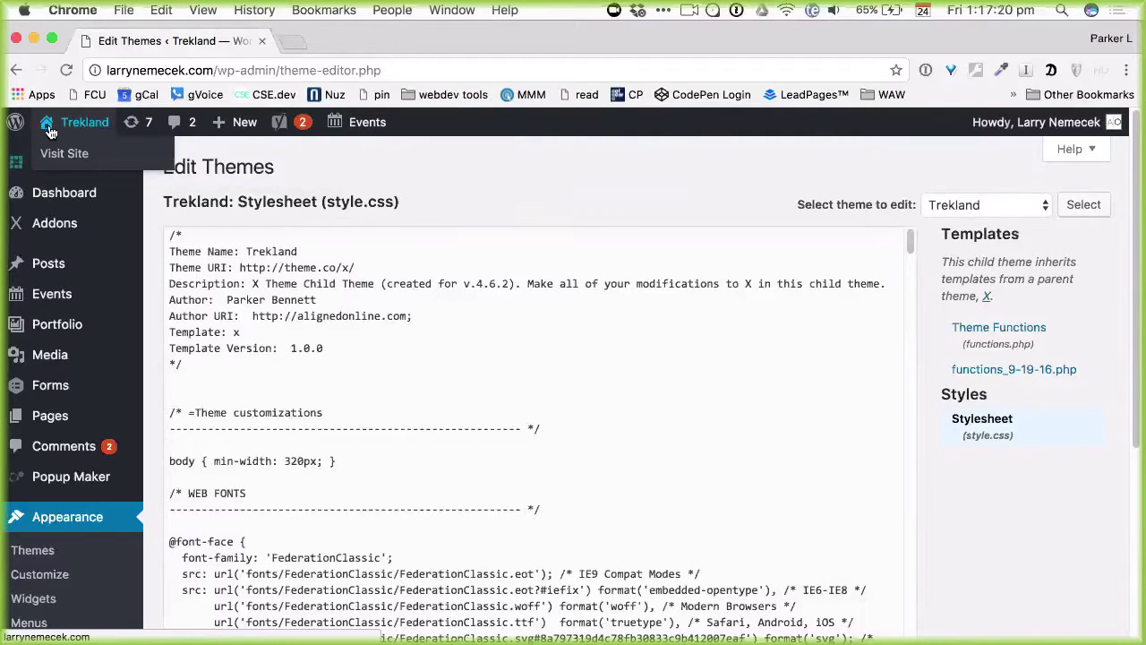
{"action": "left_click_drag", "start_coordinate": [169, 235], "coordinate": [183, 365]}
{"action": "mouse_move", "coordinate": [82, 261]}
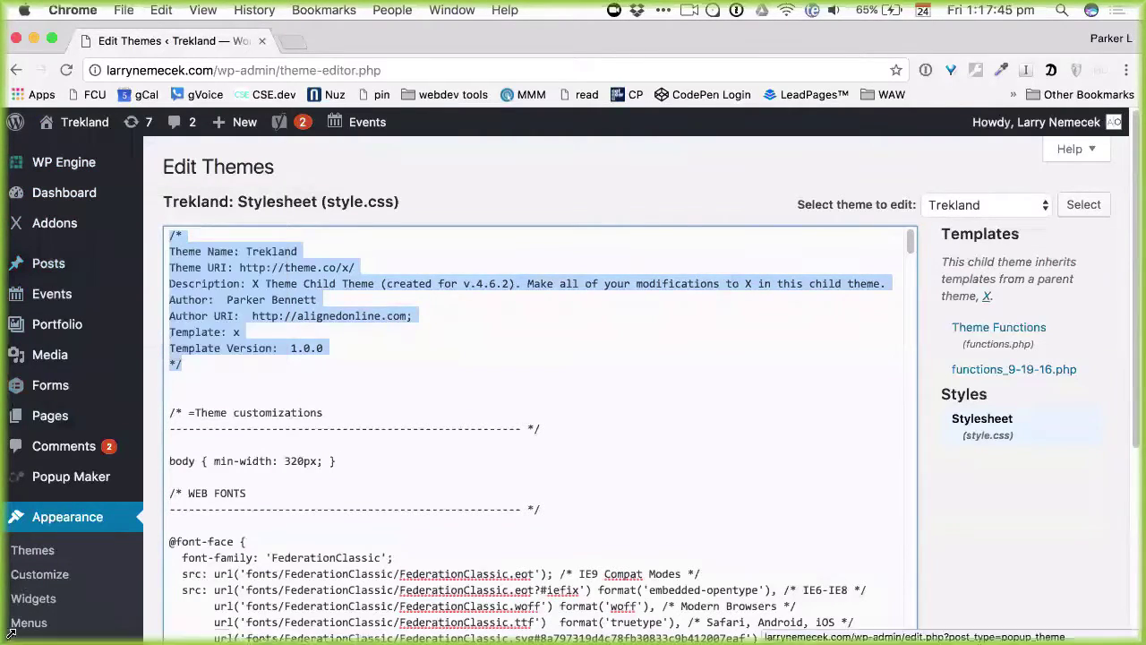
{"action": "mouse_move", "coordinate": [44, 419]}
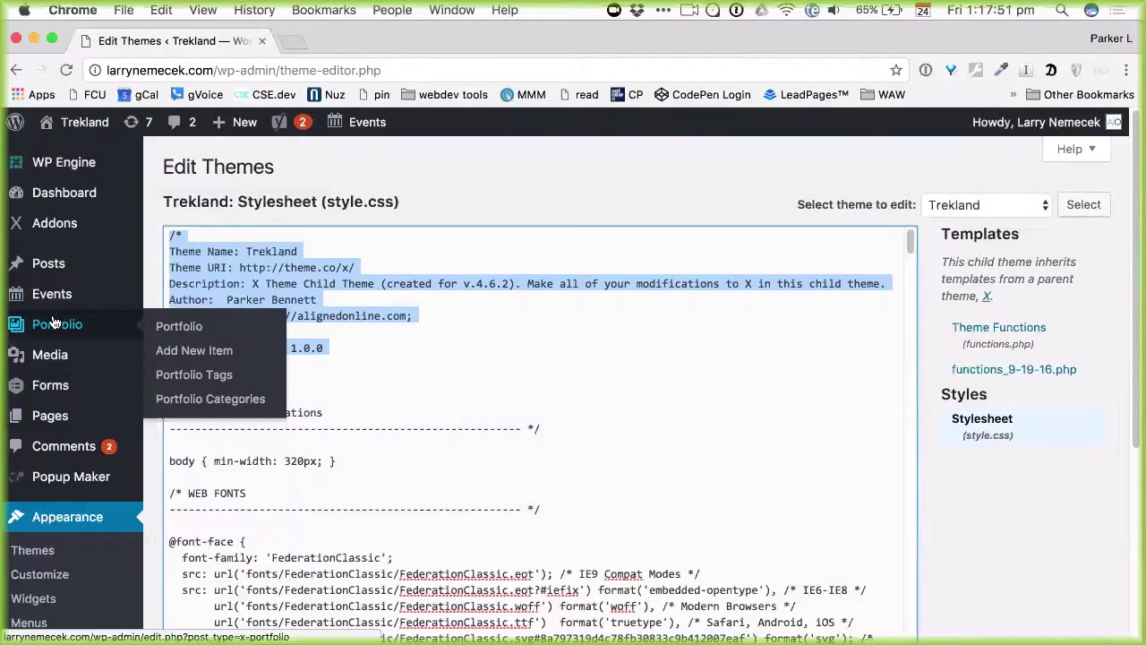
{"action": "mouse_move", "coordinate": [69, 165]}
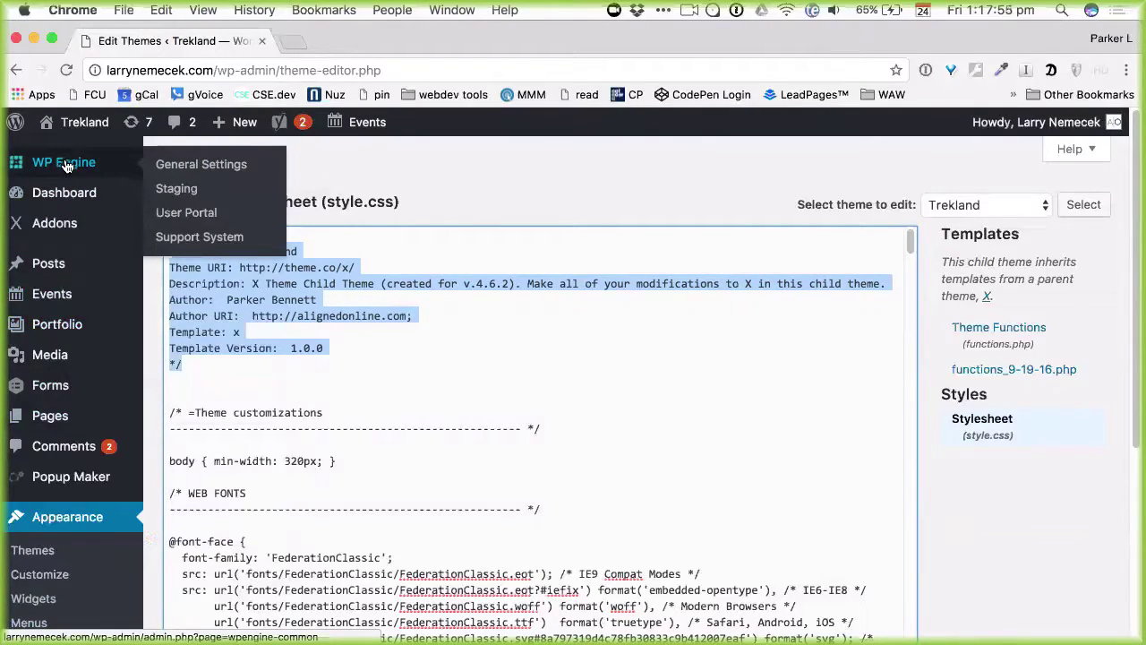
{"action": "mouse_move", "coordinate": [74, 131]}
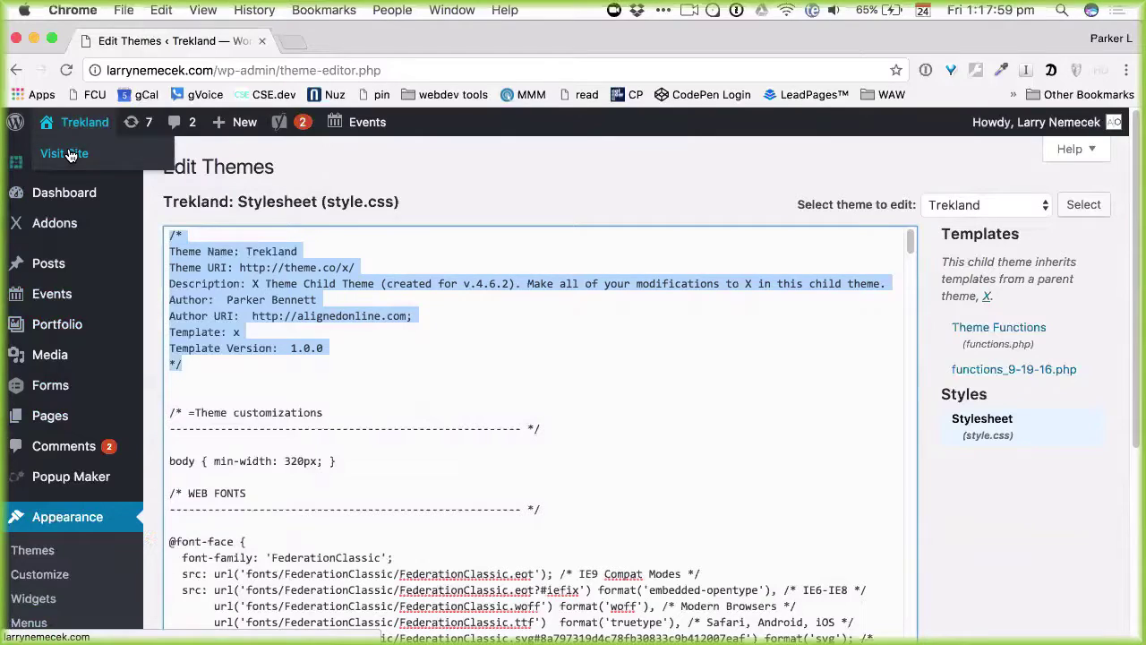
{"action": "mouse_move", "coordinate": [99, 195]}
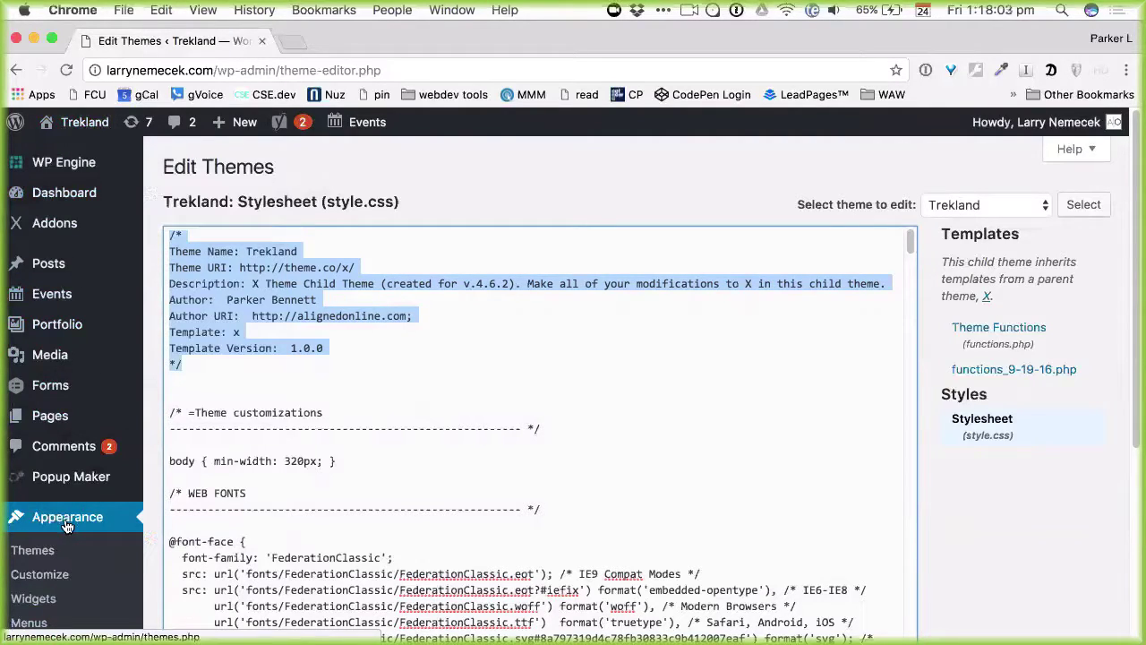
Step: Open the Yoast SEO settings, look over the dashboard notifications and launch the configuration wizard from the General settings
{"action": "scroll", "coordinate": [63, 526], "scroll_direction": "down", "scroll_amount": 5}
{"action": "mouse_move", "coordinate": [63, 526]}
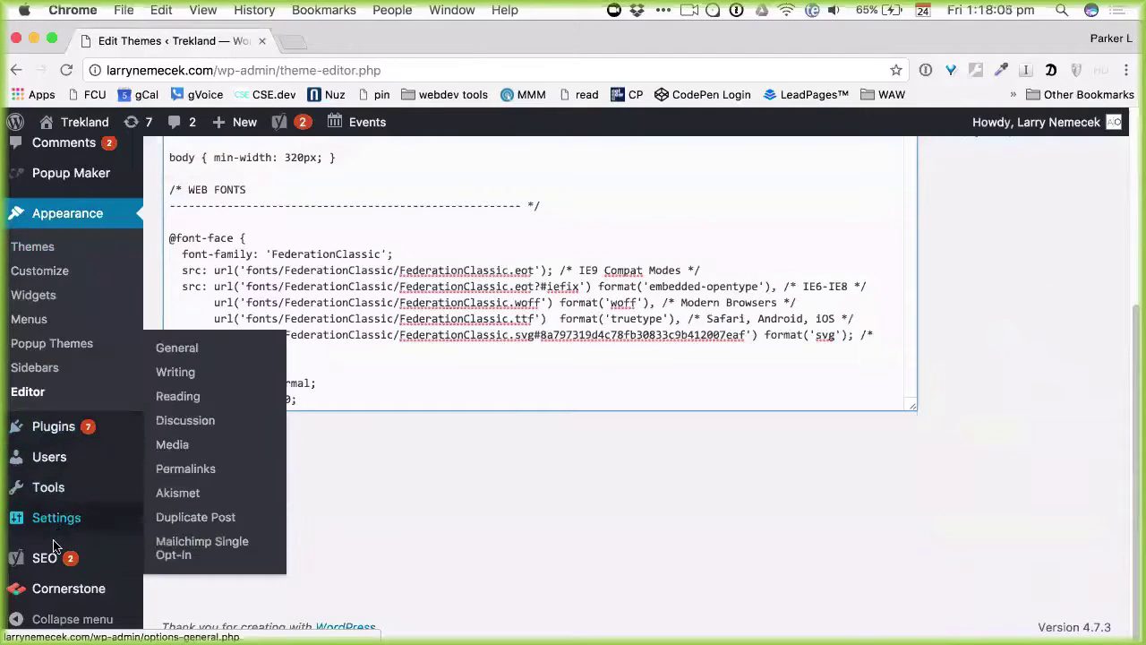
{"action": "left_click", "coordinate": [40, 561]}
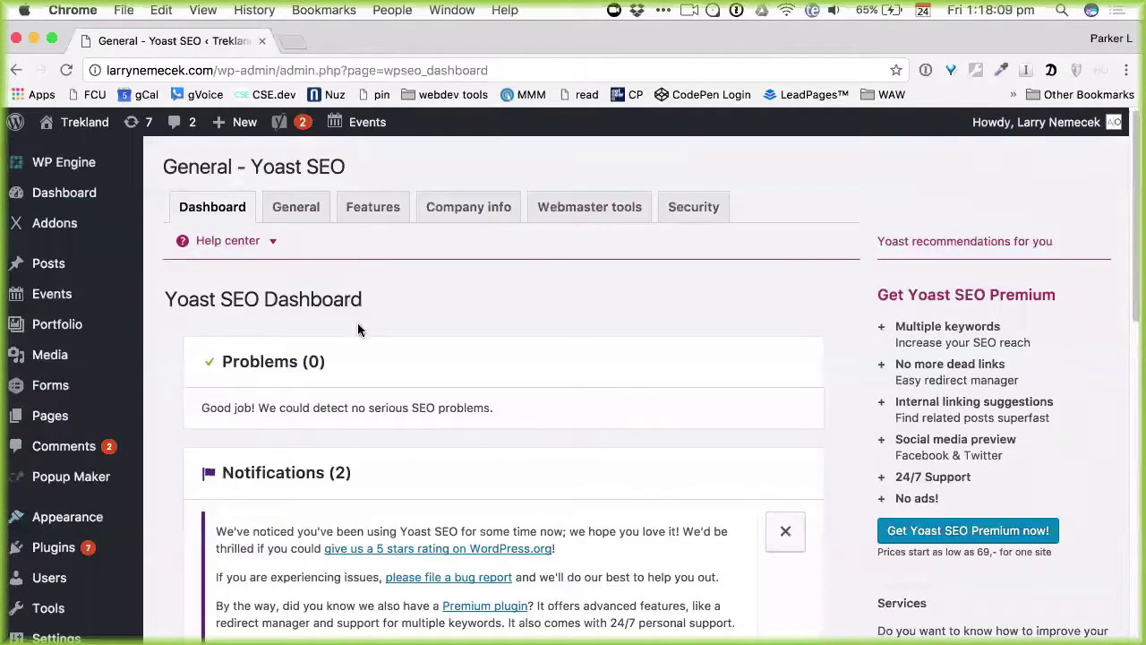
{"action": "scroll", "coordinate": [352, 433], "scroll_direction": "down", "scroll_amount": 4}
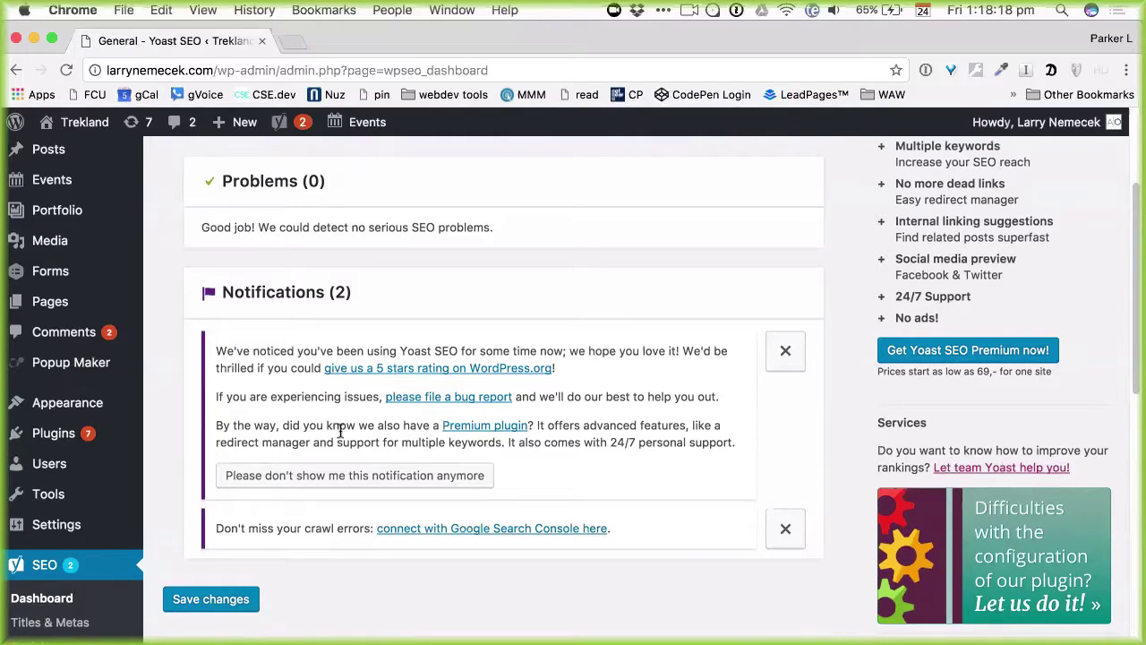
{"action": "left_click", "coordinate": [296, 204]}
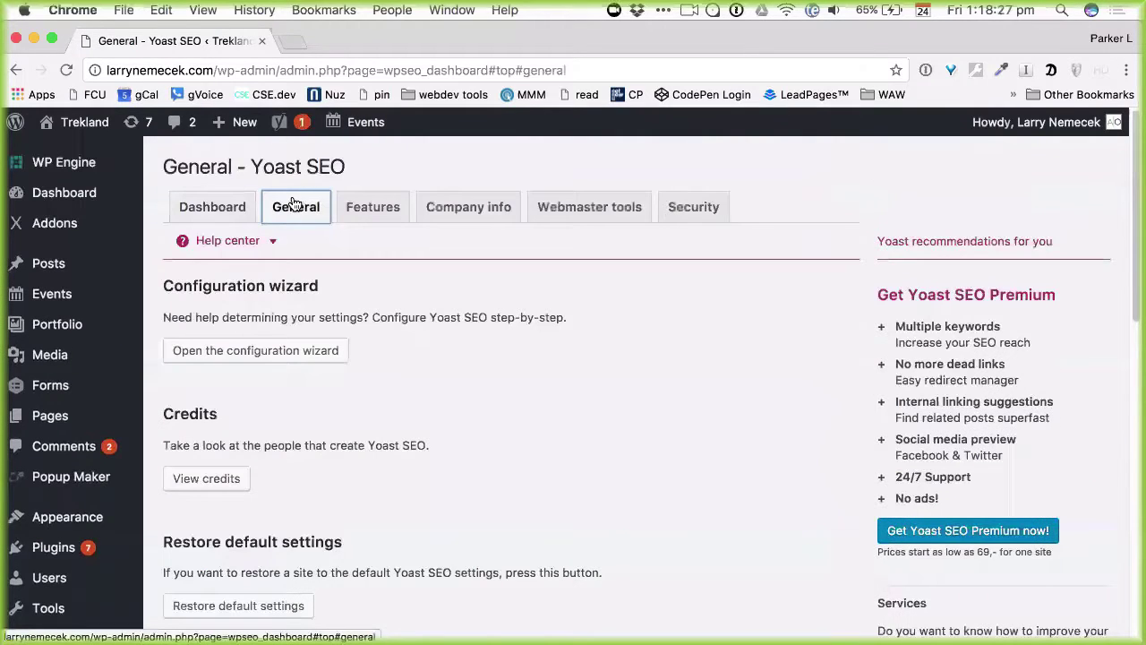
{"action": "left_click", "coordinate": [237, 354]}
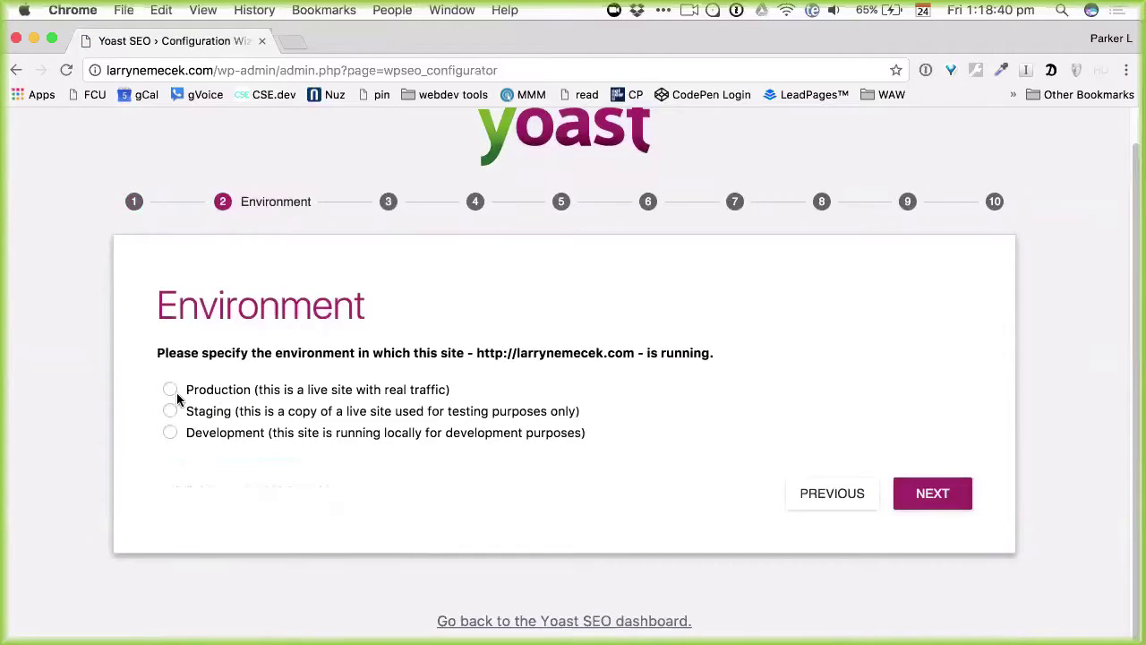
Step: Set the environment to Production and the site type to Blog in the Yoast configuration wizard
{"action": "left_click", "coordinate": [170, 388]}
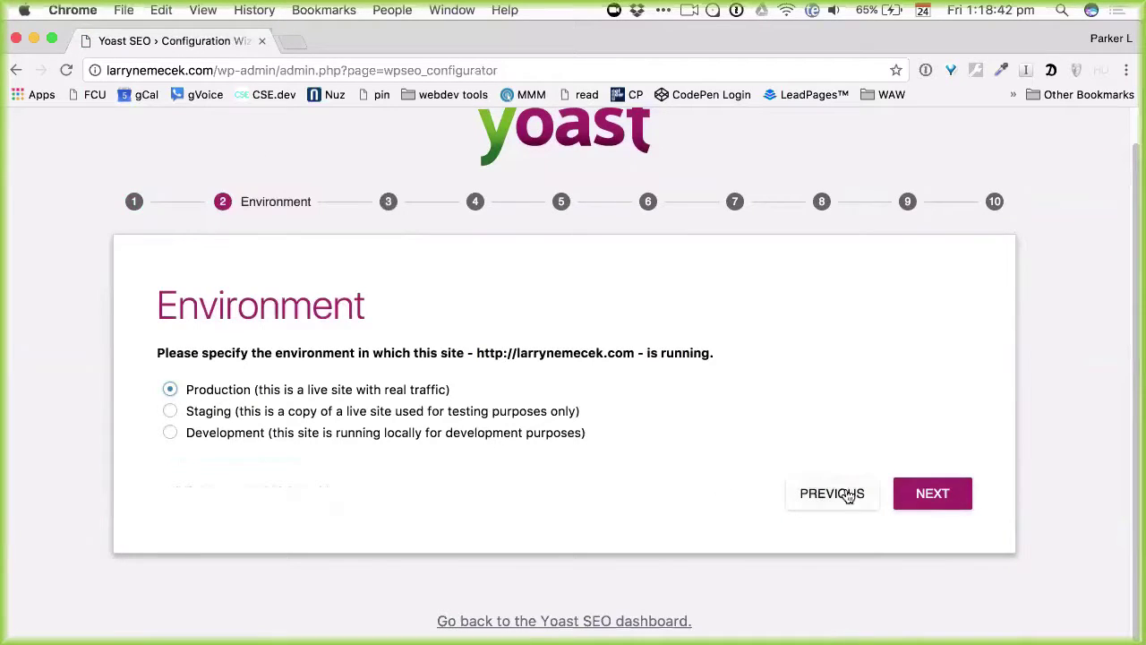
{"action": "left_click", "coordinate": [915, 486]}
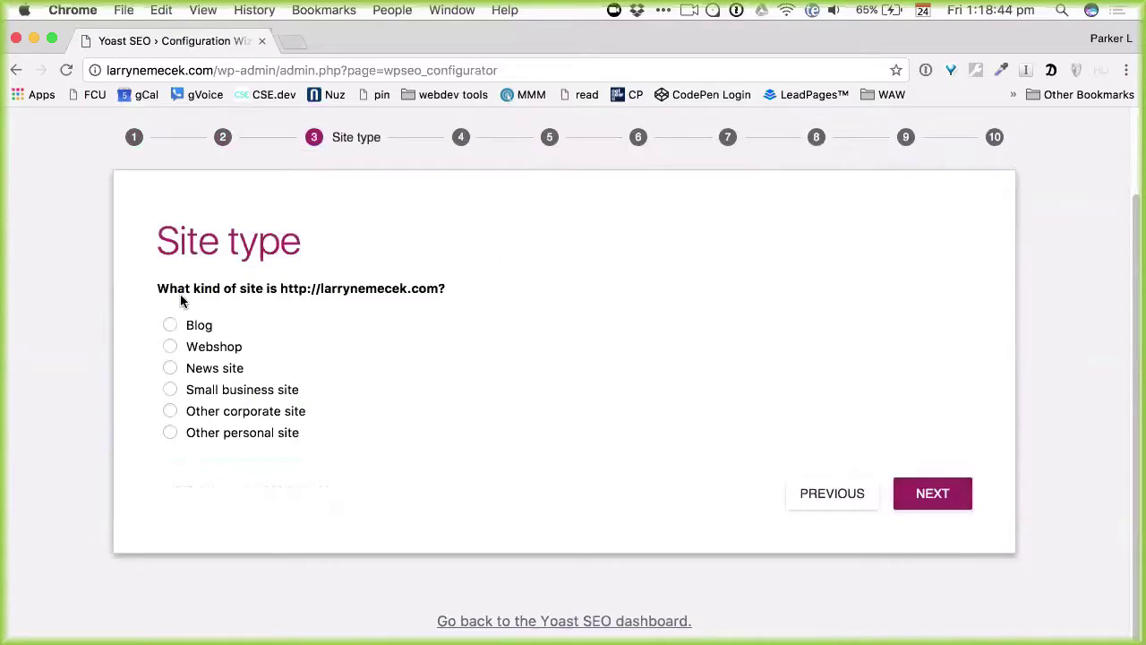
{"action": "left_click", "coordinate": [171, 325]}
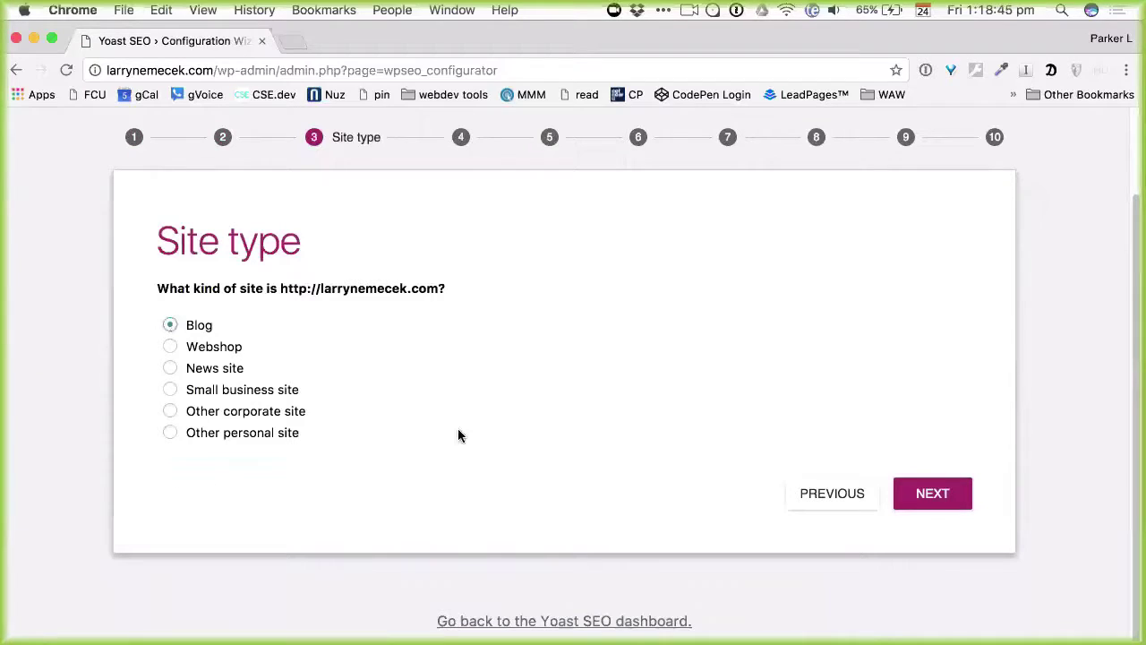
{"action": "left_click", "coordinate": [952, 489]}
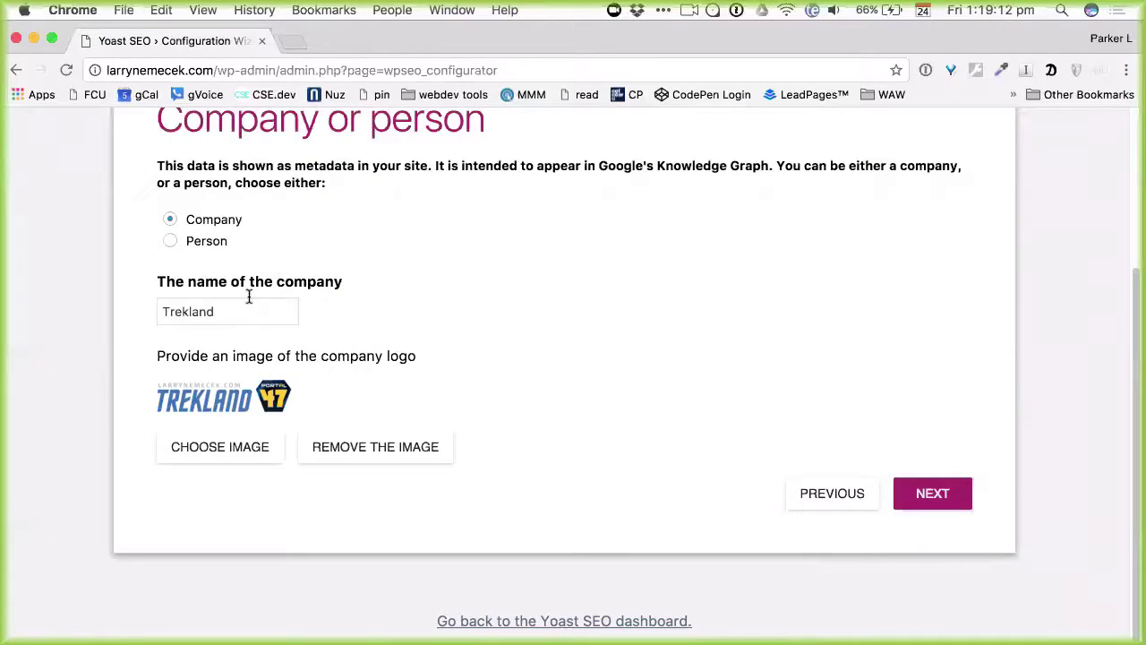
Step: Set the company name to "Trekland - Portal 47 with" followed by the site owner's full name, and continue to the social profiles
{"action": "left_click", "coordinate": [244, 303]}
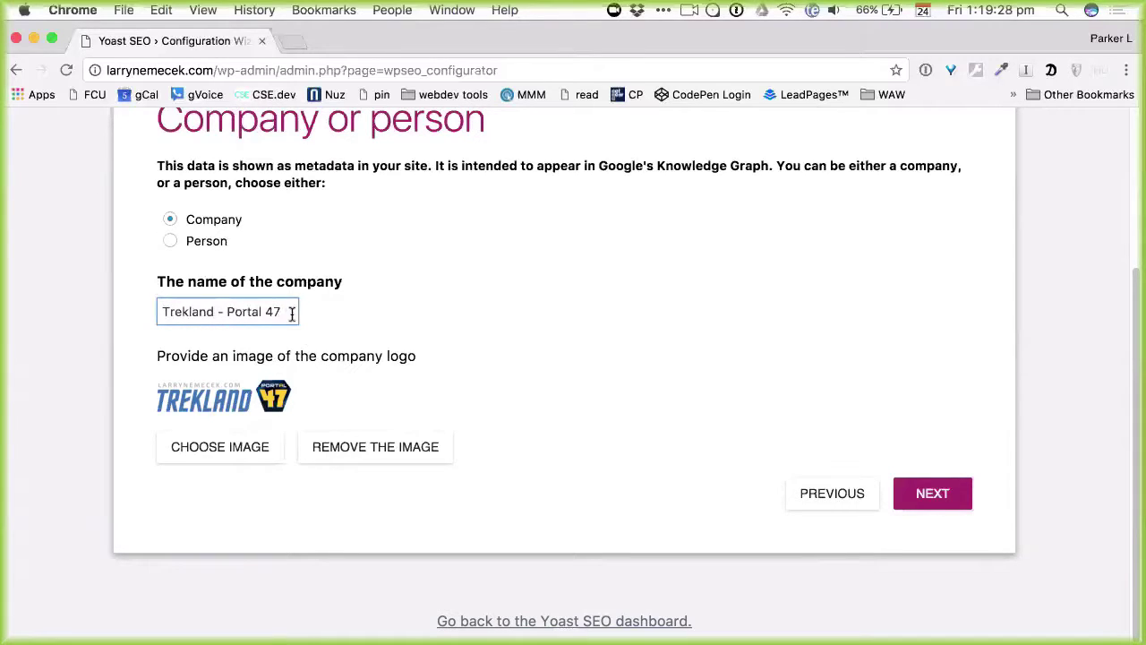
{"action": "type", "text": "with Larry Nemecek"}
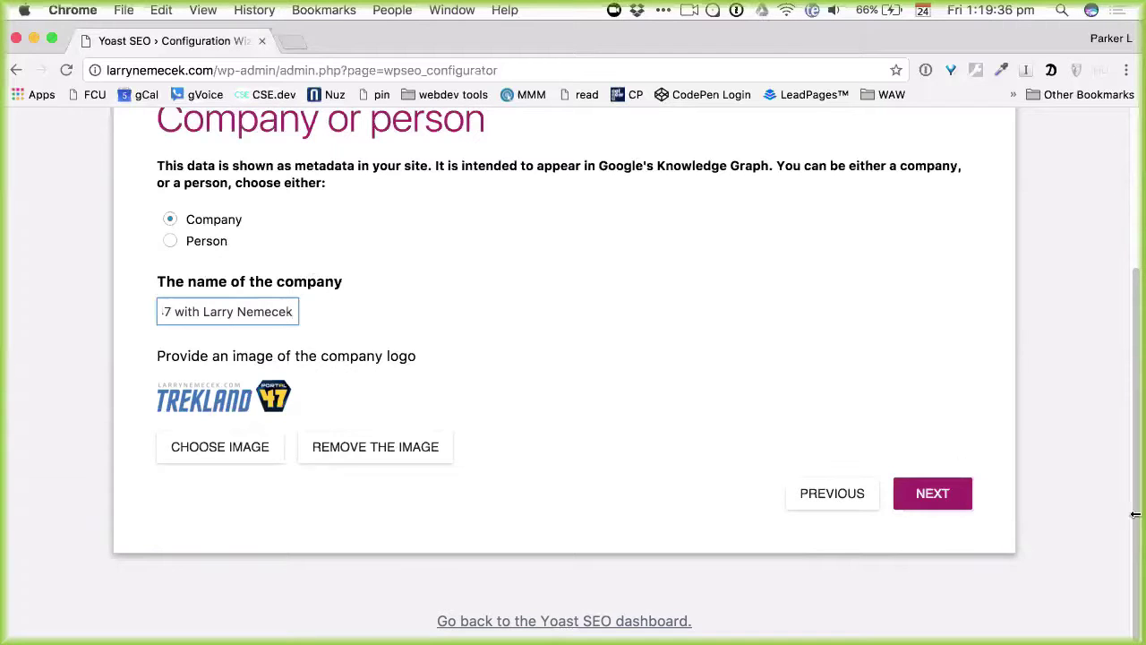
{"action": "left_click", "coordinate": [918, 492]}
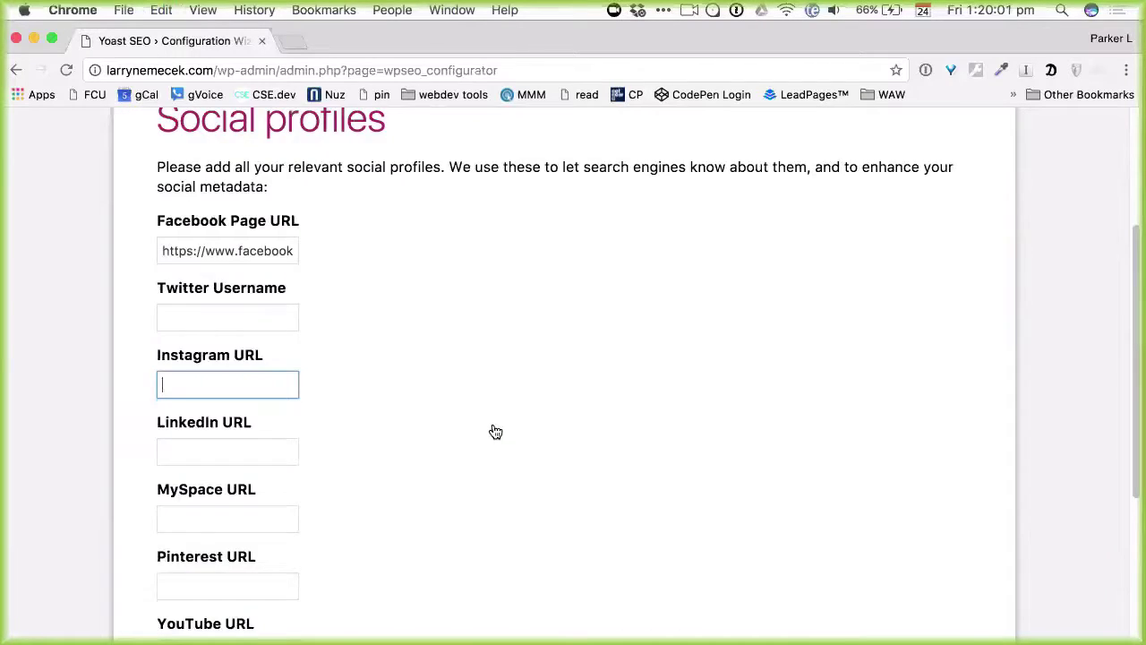
Step: Check the social profile fields, including the Facebook page URL, and advance the wizard to the post type visibility page
{"action": "scroll", "coordinate": [495, 432], "scroll_direction": "down", "scroll_amount": 4}
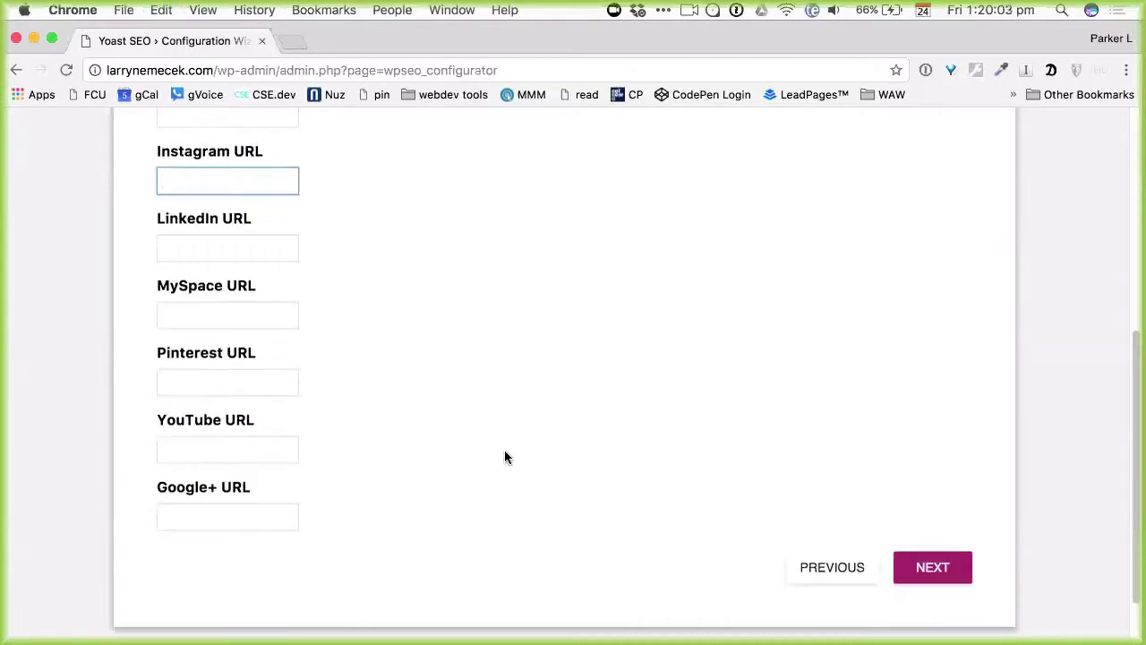
{"action": "scroll", "coordinate": [504, 455], "scroll_direction": "up", "scroll_amount": 6}
{"action": "scroll", "coordinate": [504, 455], "scroll_direction": "up", "scroll_amount": 3}
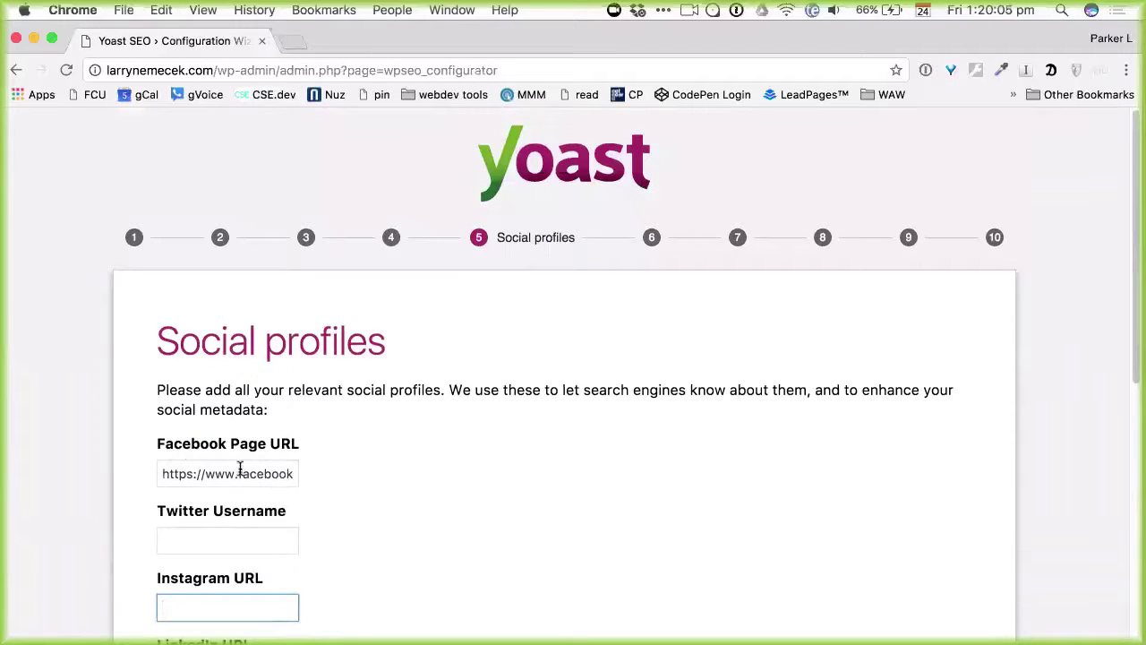
{"action": "left_click_drag", "start_coordinate": [240, 473], "coordinate": [340, 470]}
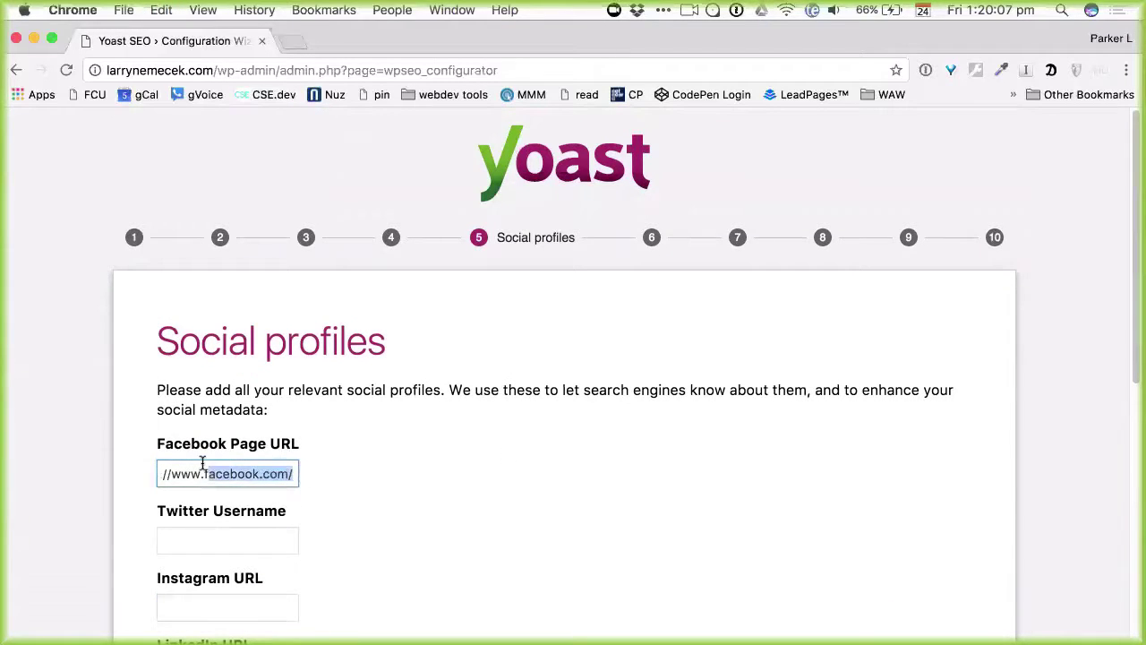
{"action": "scroll", "coordinate": [356, 469], "scroll_direction": "down", "scroll_amount": 5}
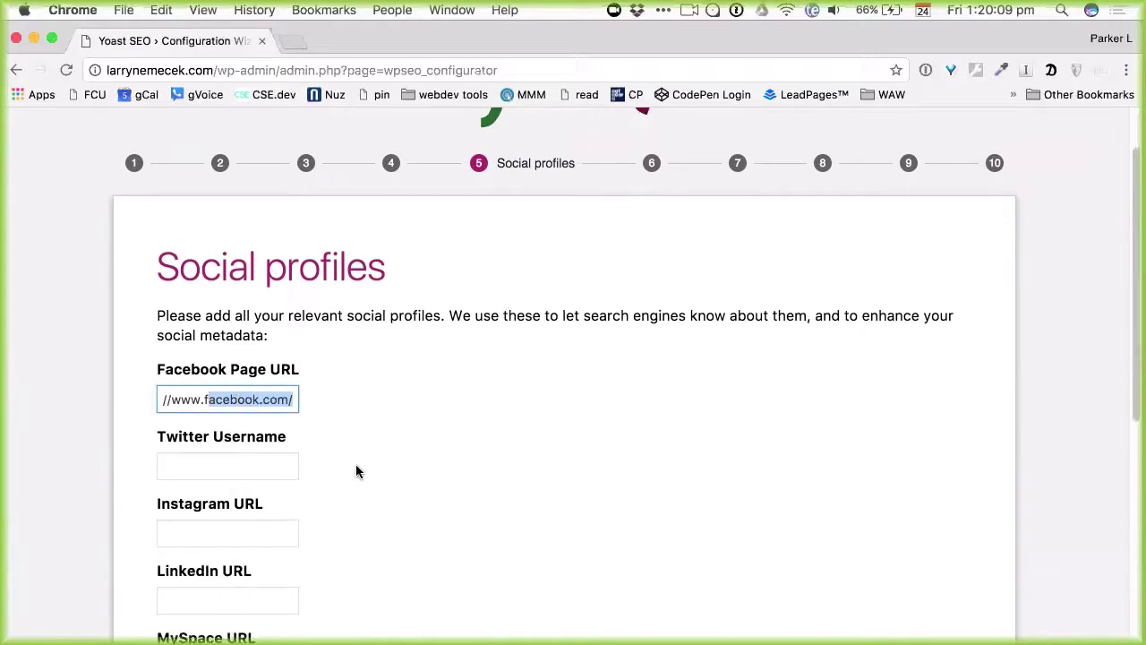
{"action": "scroll", "coordinate": [356, 473], "scroll_direction": "down", "scroll_amount": 4}
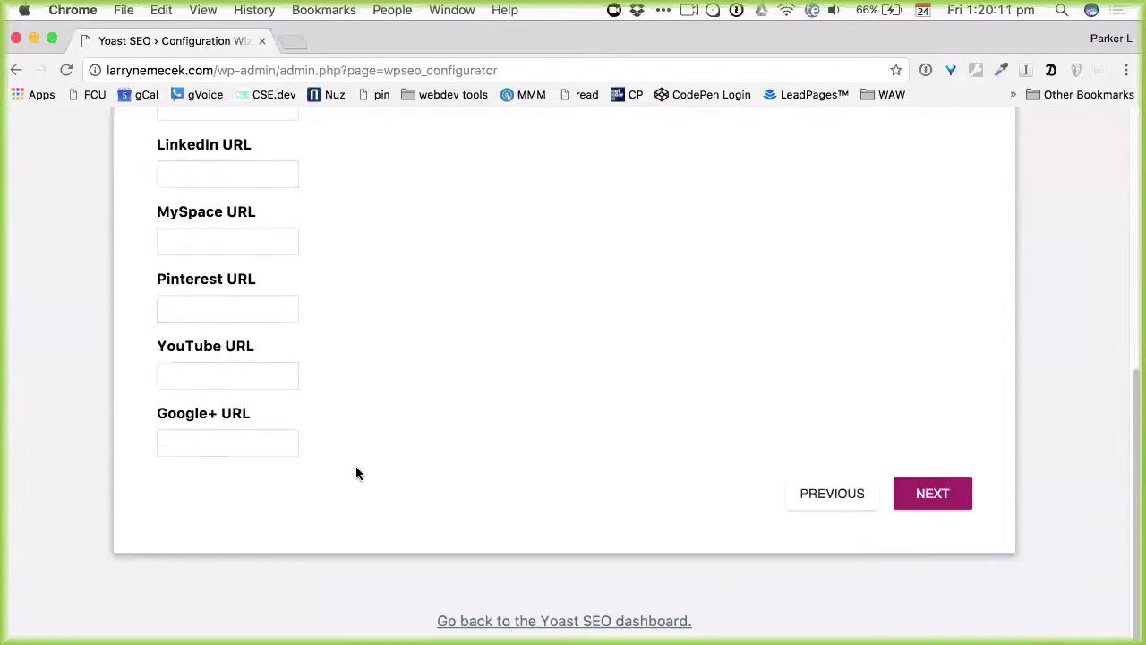
{"action": "left_click", "coordinate": [955, 483]}
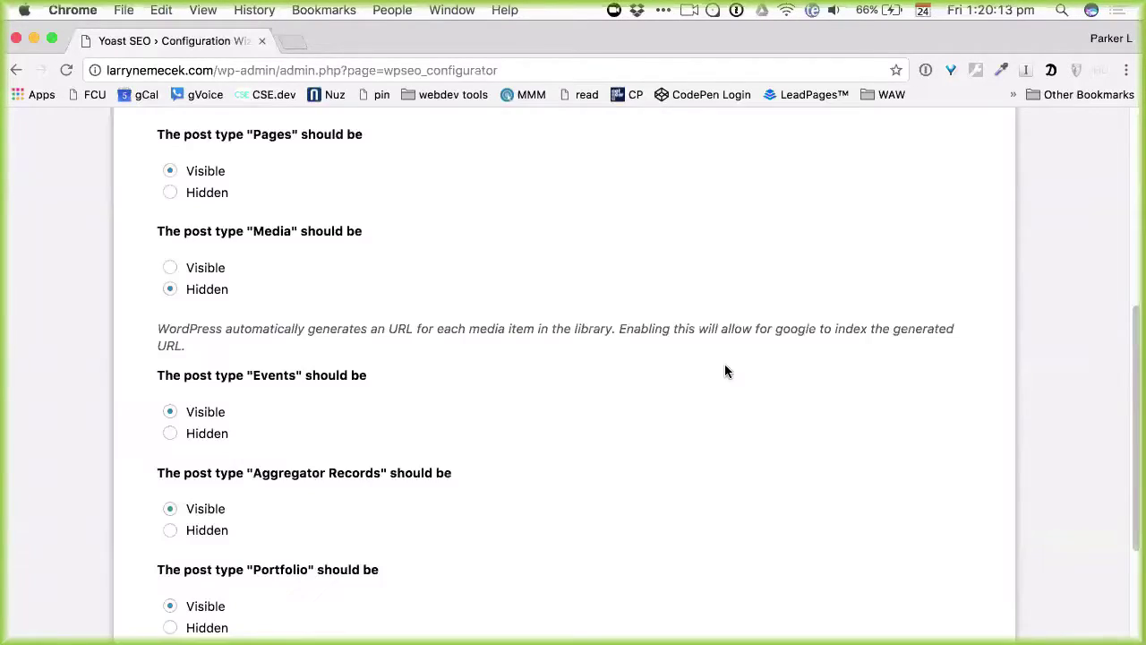
Step: Set the "Aggregator Records" post type to Hidden and continue to the multiple authors page
{"action": "scroll", "coordinate": [352, 204], "scroll_direction": "down", "scroll_amount": 4}
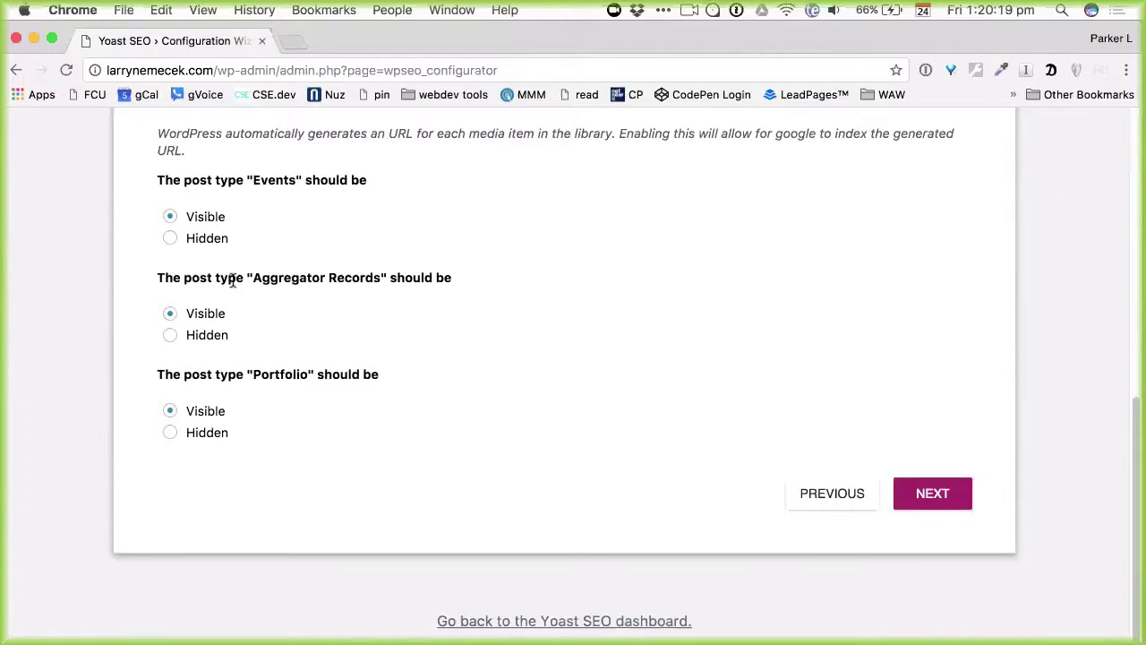
{"action": "left_click", "coordinate": [170, 335]}
{"action": "left_click", "coordinate": [931, 494]}
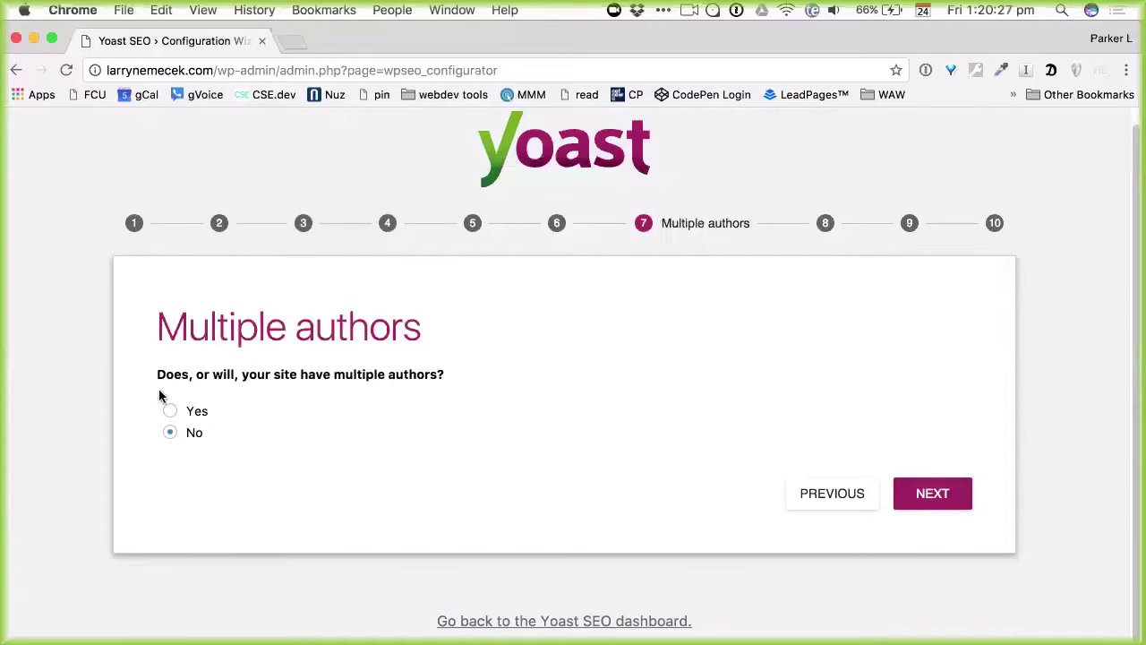
Step: Keep multiple authors set to No and skip the Google Search Console authorization to reach the title settings
{"action": "left_click", "coordinate": [922, 493]}
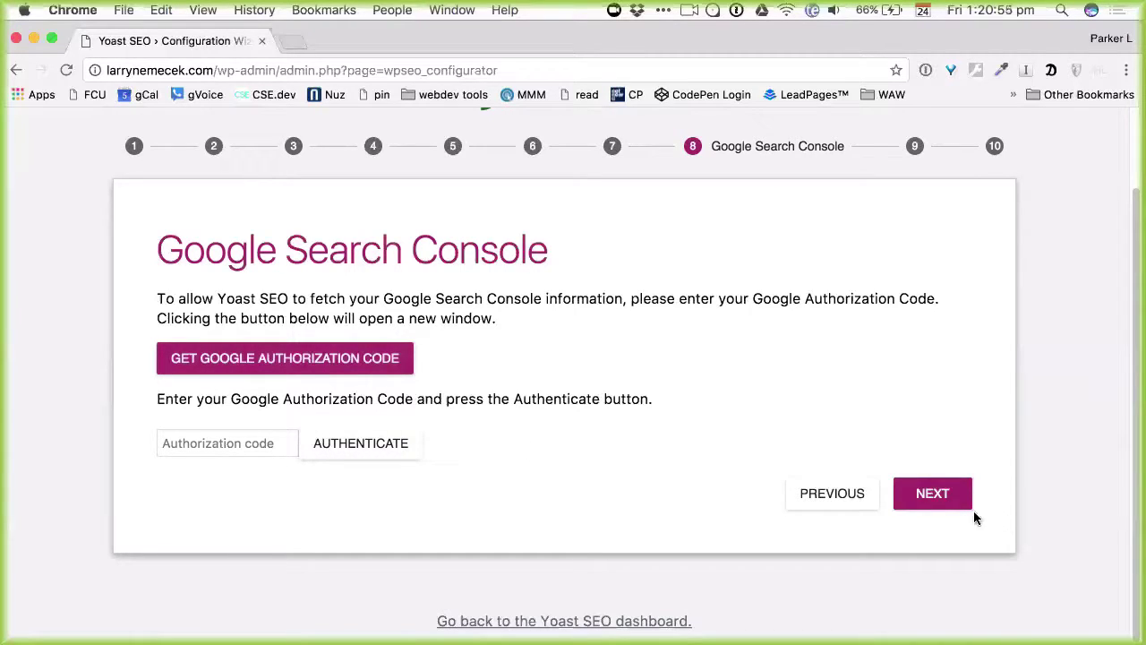
{"action": "left_click", "coordinate": [946, 499]}
Step: Try extending the website name with "with "Dr. Trek"" and the site owner's full name, and cut it back to "Trekland"
{"action": "left_click", "coordinate": [263, 298]}
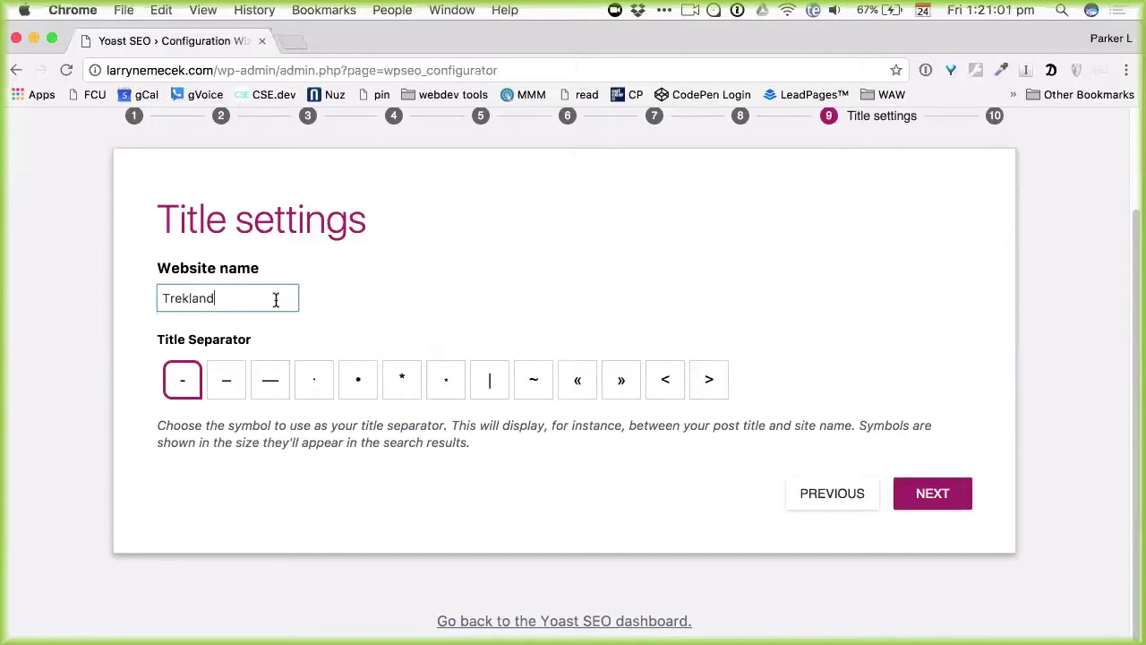
{"action": "type", "text": "with"}
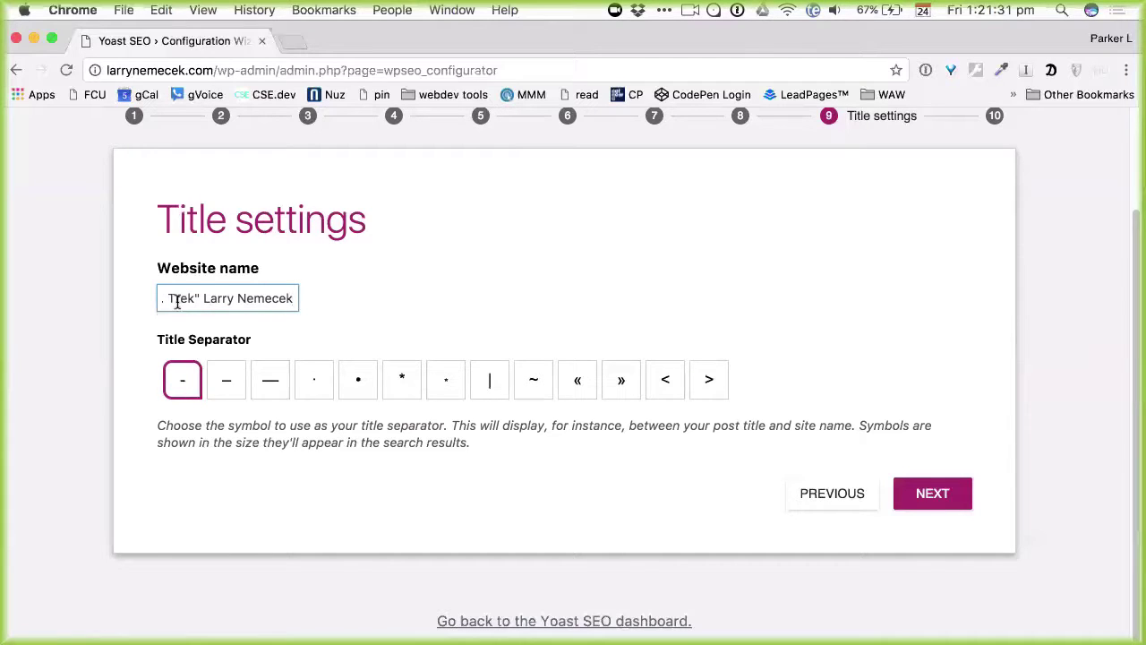
{"action": "left_click_drag", "start_coordinate": [176, 296], "coordinate": [618, 350]}
{"action": "left_click_drag", "start_coordinate": [213, 307], "coordinate": [27, 288]}
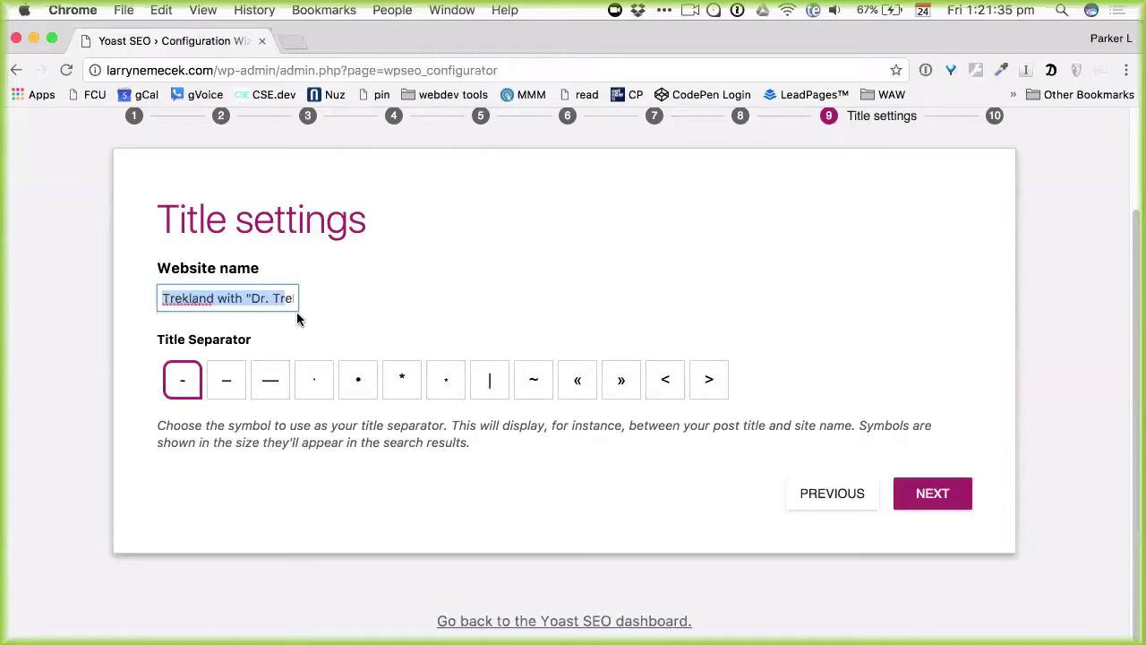
{"action": "left_click", "coordinate": [223, 298]}
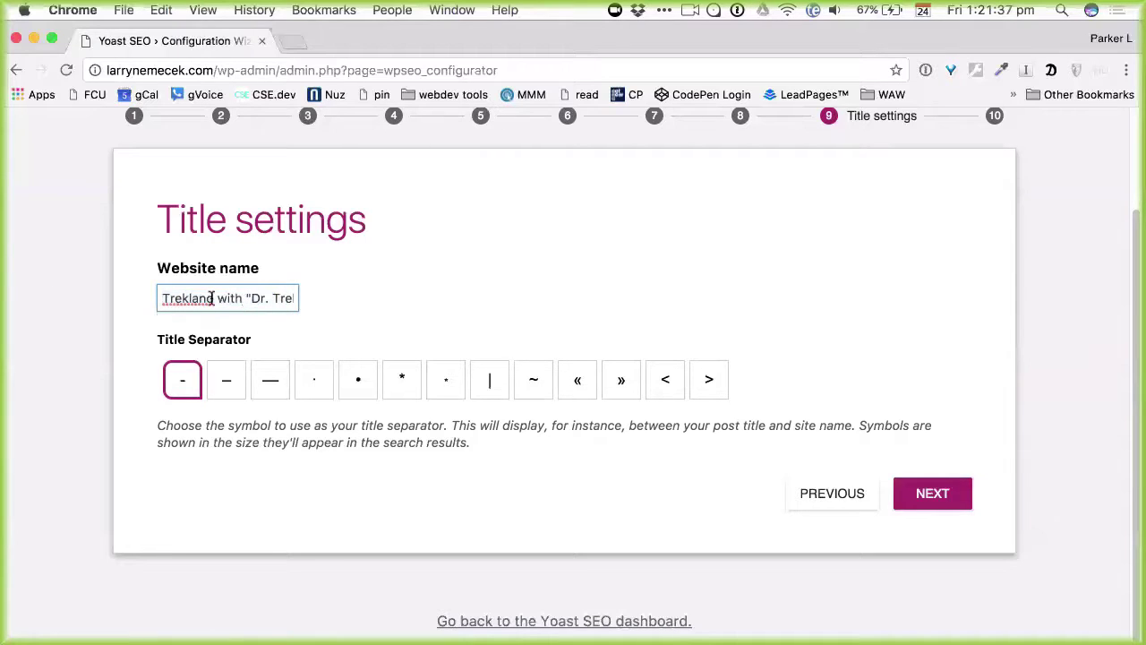
{"action": "left_click_drag", "start_coordinate": [225, 298], "coordinate": [449, 311]}
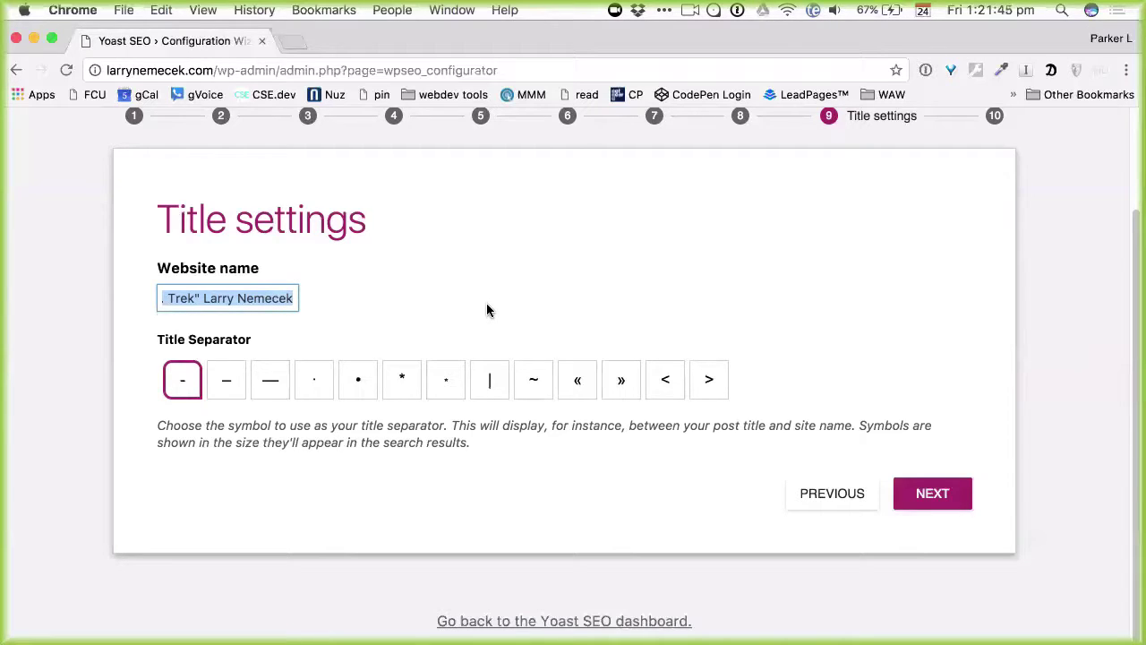
{"action": "left_click", "coordinate": [248, 318]}
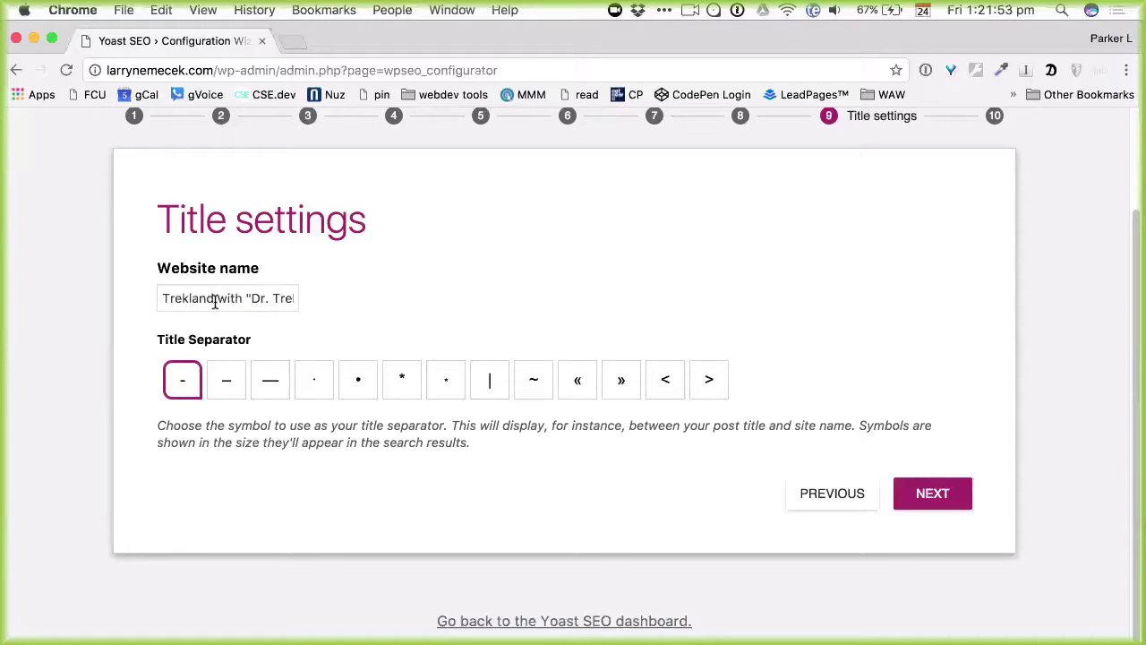
{"action": "left_click_drag", "start_coordinate": [215, 303], "coordinate": [604, 383]}
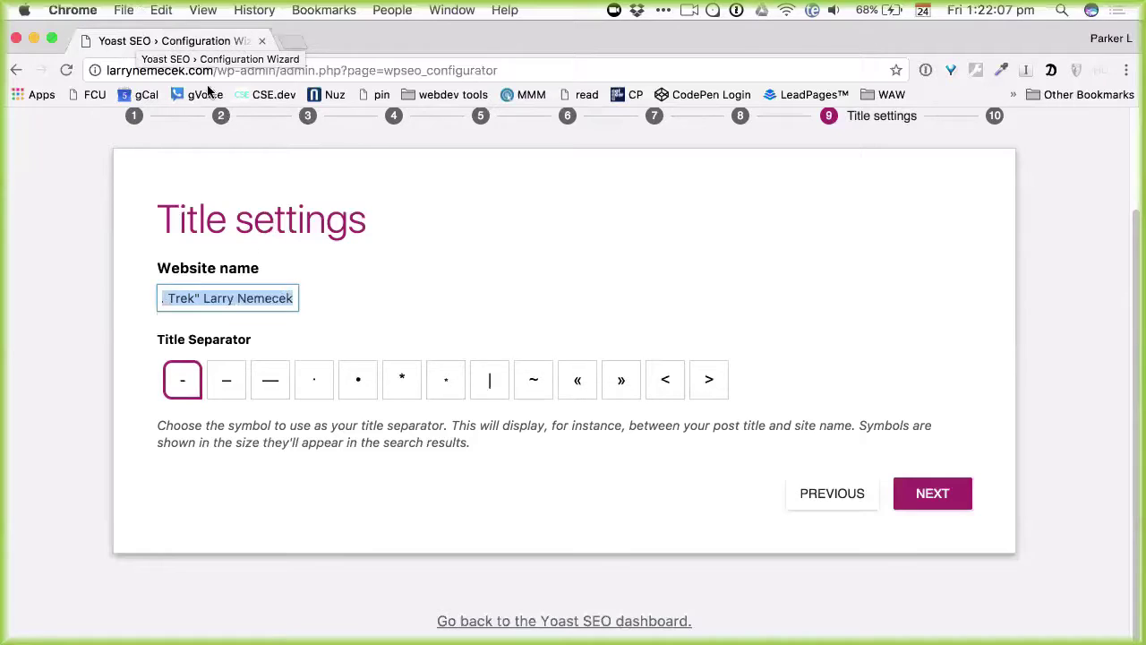
{"action": "left_click", "coordinate": [235, 298]}
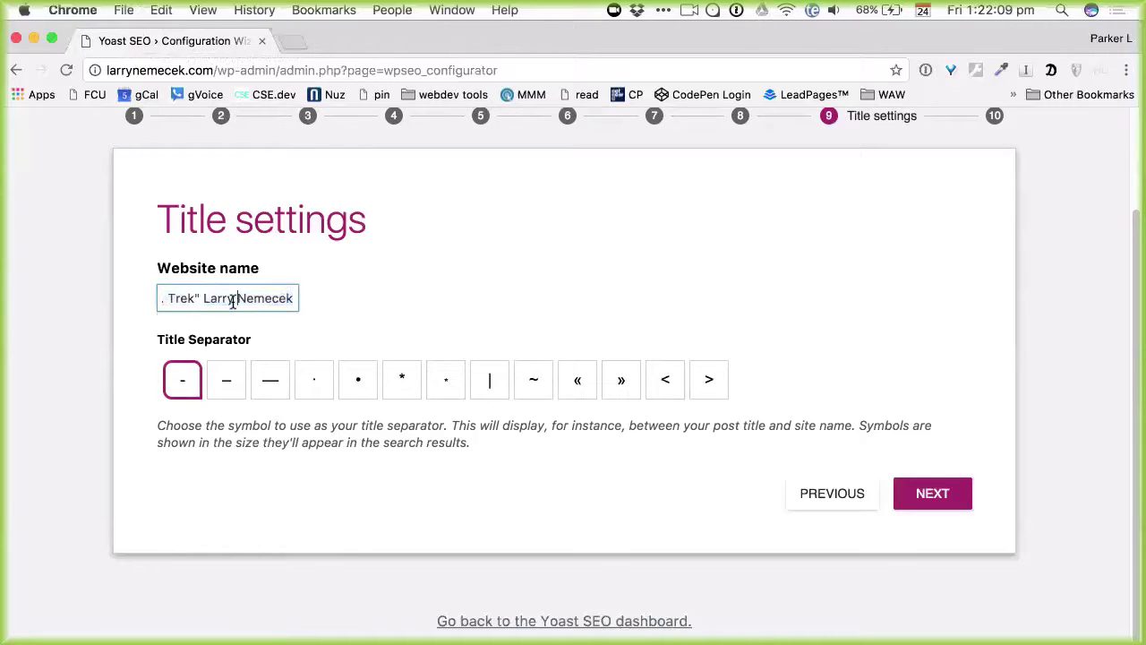
{"action": "left_click_drag", "start_coordinate": [167, 298], "coordinate": [448, 301]}
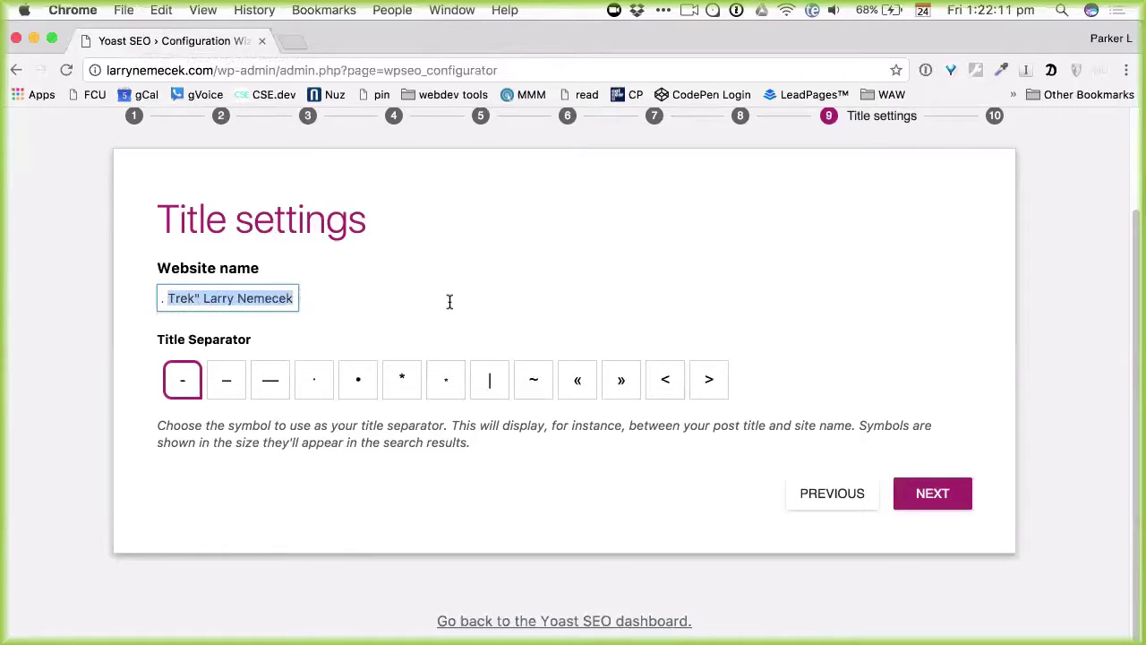
{"action": "left_click", "coordinate": [213, 296]}
{"action": "left_click_drag", "start_coordinate": [201, 297], "coordinate": [467, 345]}
{"action": "left_click", "coordinate": [219, 299]}
{"action": "key", "text": "BackSpace"}
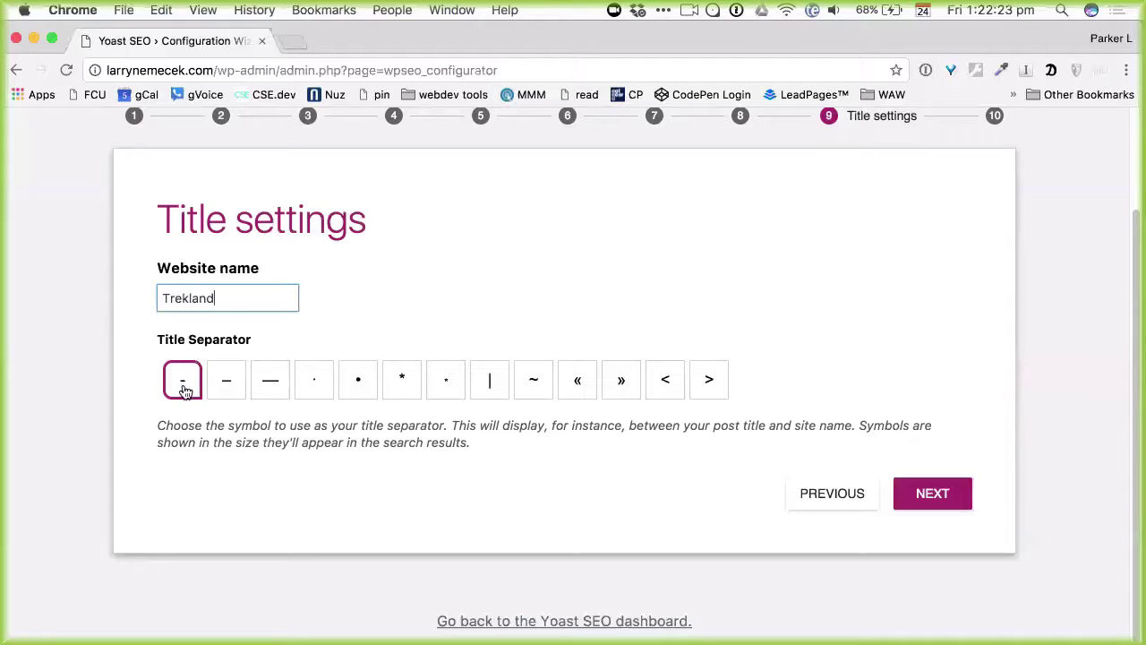
Step: Accept the title settings with the hyphen separator and close the finished wizard without signing up for the newsletter
{"action": "left_click", "coordinate": [962, 502]}
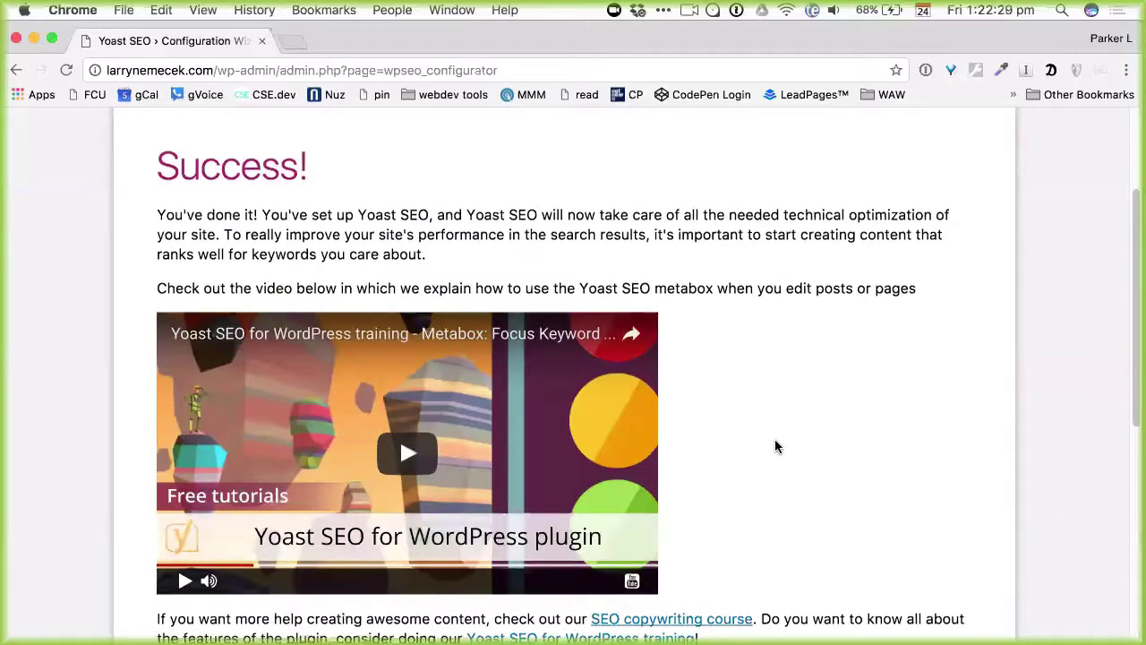
{"action": "scroll", "coordinate": [775, 448], "scroll_direction": "down", "scroll_amount": 5}
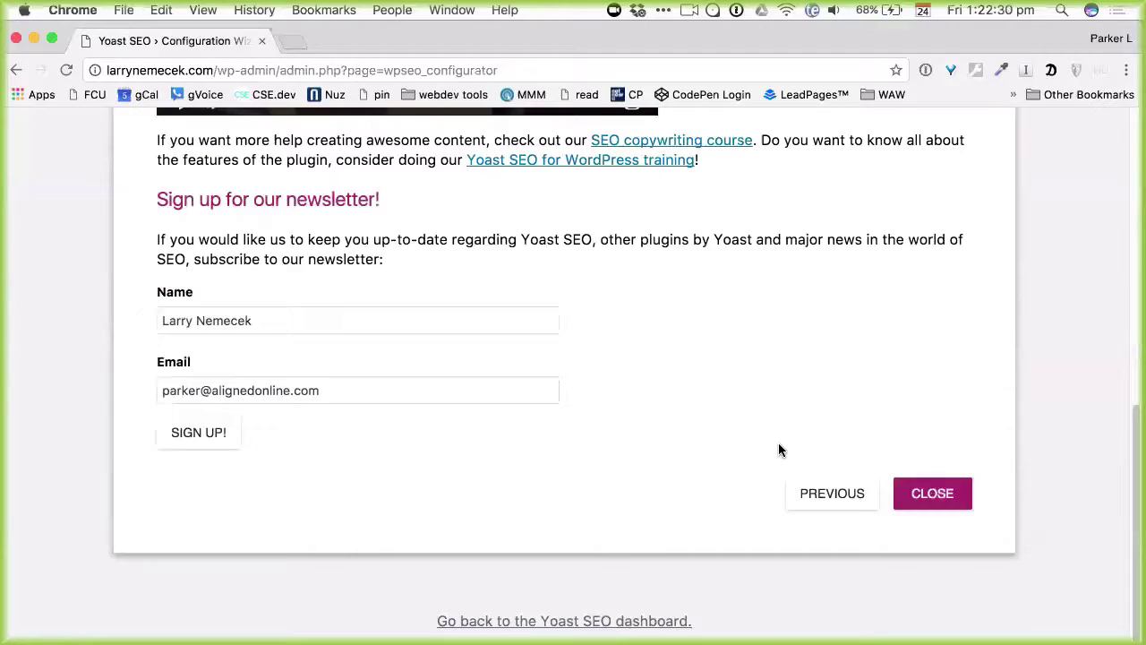
{"action": "left_click", "coordinate": [923, 499]}
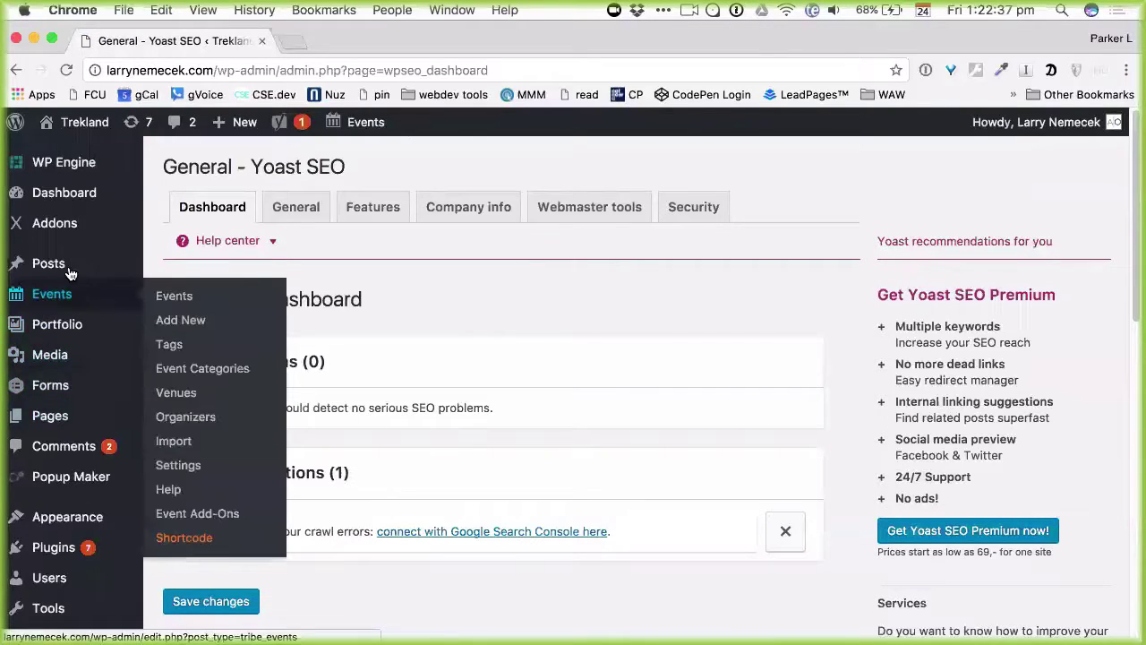
Step: Open the post "STV: Athena Massey 'Remembers' Jessen on Voyager in new vidchat" for editing from the list of all posts
{"action": "mouse_move", "coordinate": [68, 263]}
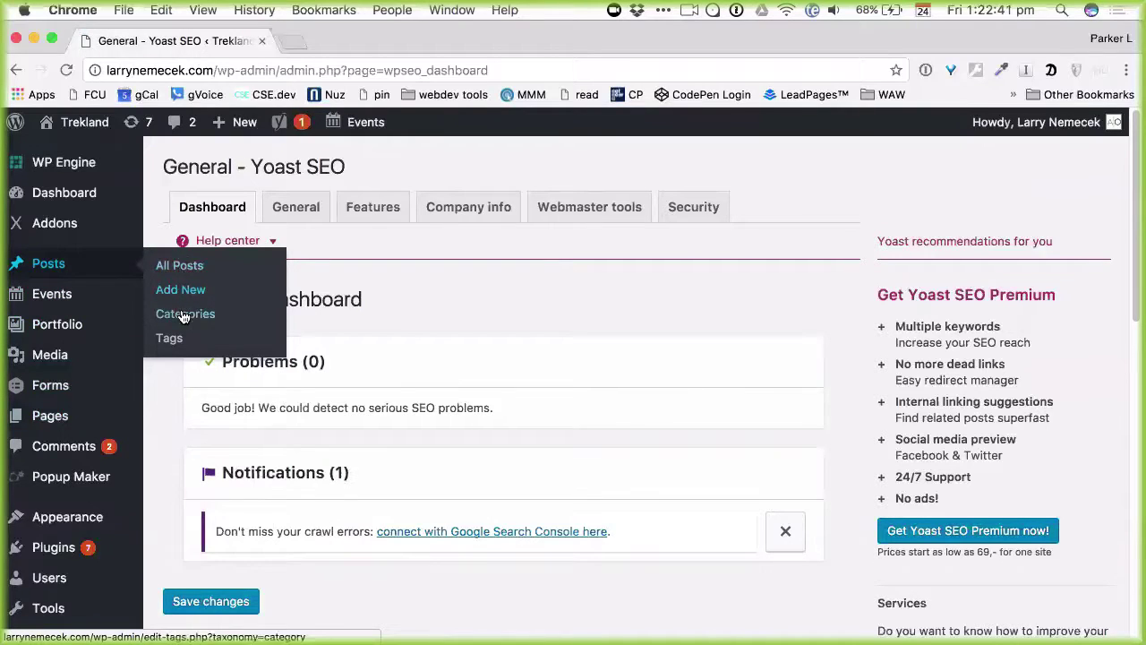
{"action": "left_click", "coordinate": [175, 268]}
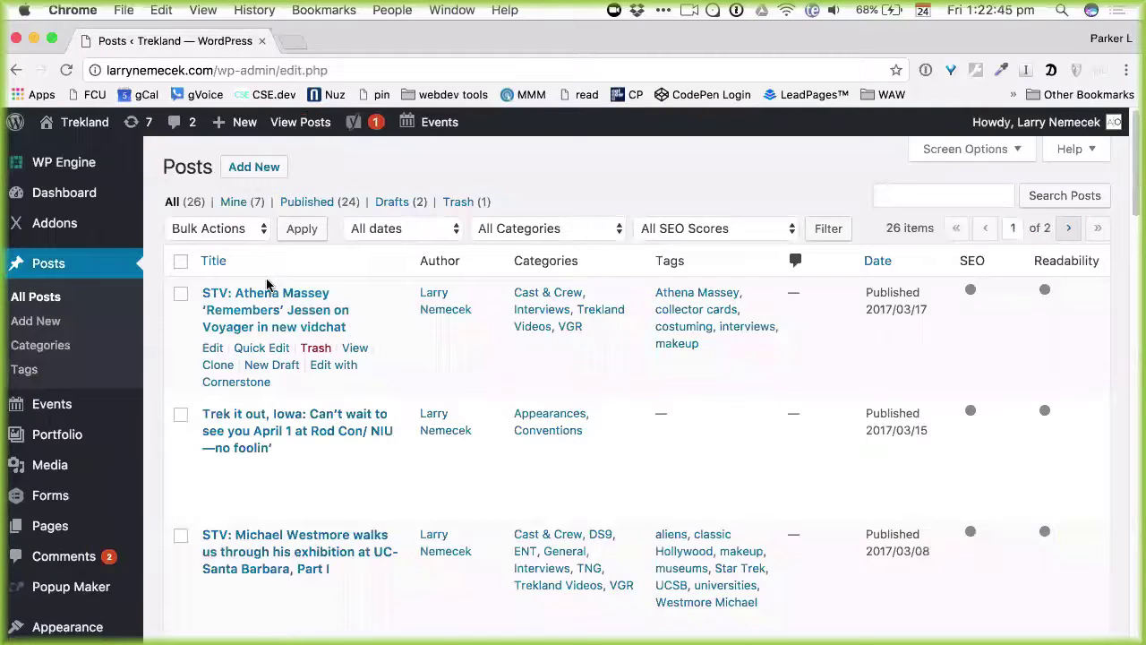
{"action": "left_click", "coordinate": [278, 298]}
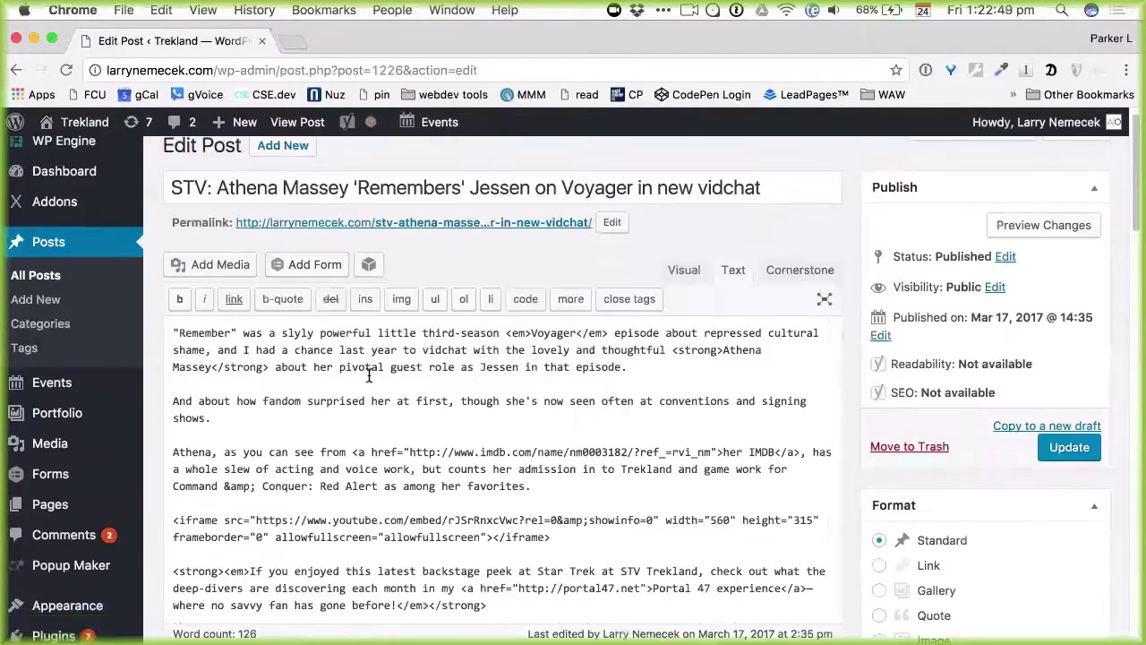
Step: Look through the post's edit page, examining the Yoast SEO snippet preview, content analysis and post settings
{"action": "scroll", "coordinate": [368, 374], "scroll_direction": "down", "scroll_amount": 4}
{"action": "scroll", "coordinate": [368, 375], "scroll_direction": "down", "scroll_amount": 15}
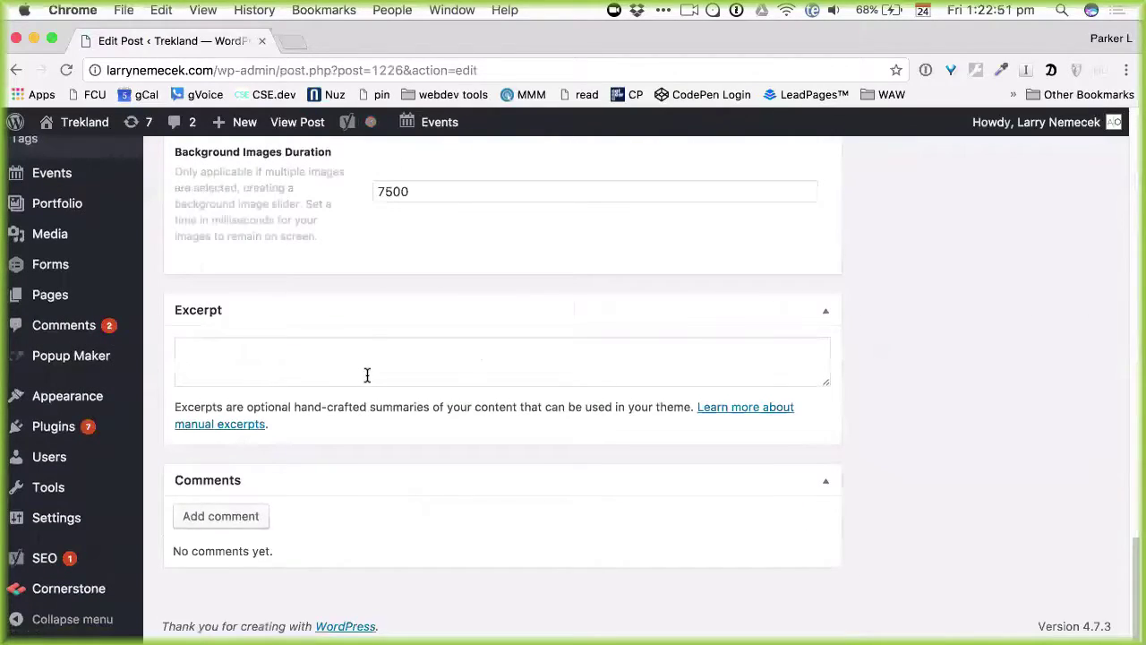
{"action": "scroll", "coordinate": [367, 374], "scroll_direction": "up", "scroll_amount": 10}
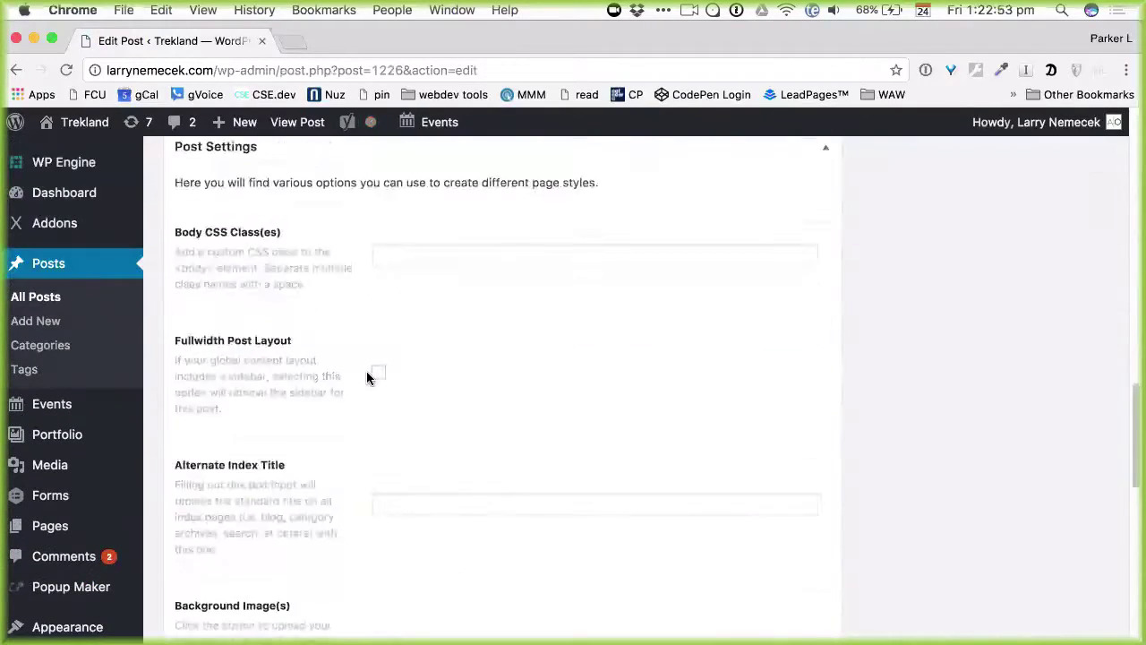
{"action": "scroll", "coordinate": [366, 377], "scroll_direction": "up", "scroll_amount": 5}
{"action": "scroll", "coordinate": [367, 378], "scroll_direction": "up", "scroll_amount": 3}
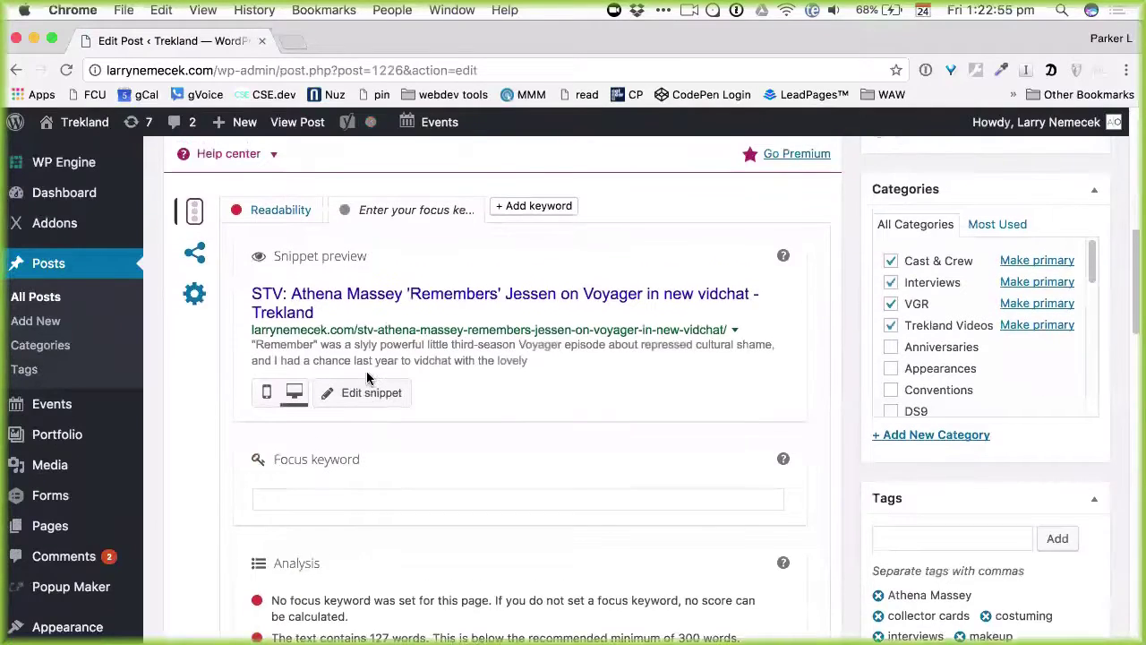
{"action": "scroll", "coordinate": [368, 380], "scroll_direction": "down", "scroll_amount": 5}
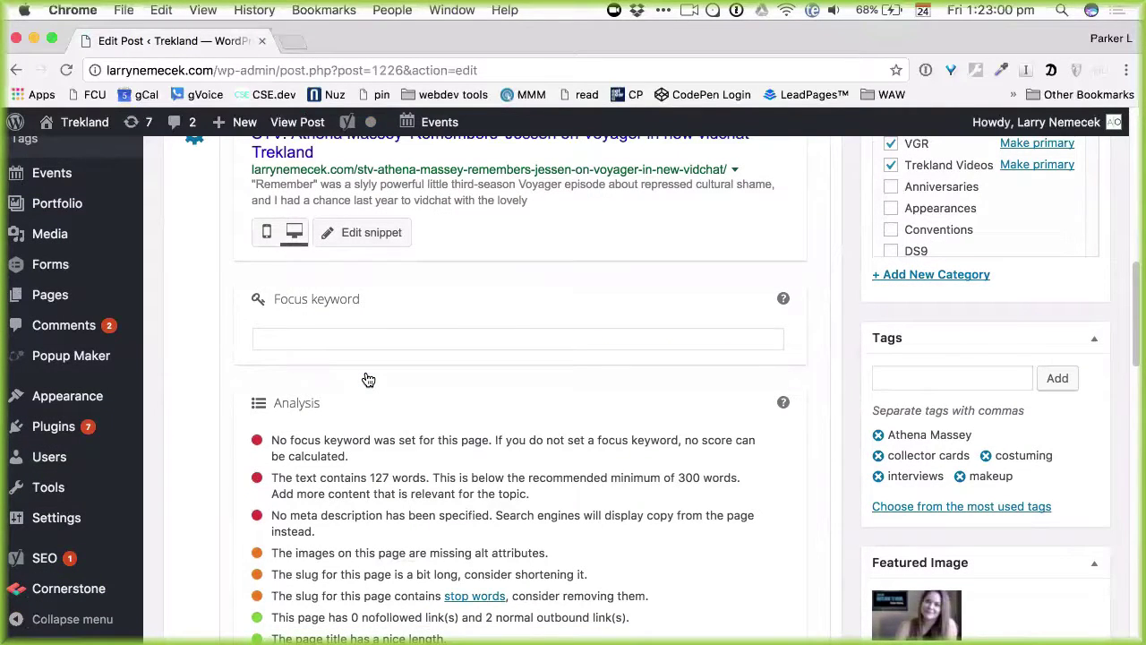
{"action": "scroll", "coordinate": [367, 379], "scroll_direction": "down", "scroll_amount": 3}
{"action": "scroll", "coordinate": [367, 378], "scroll_direction": "up", "scroll_amount": 6}
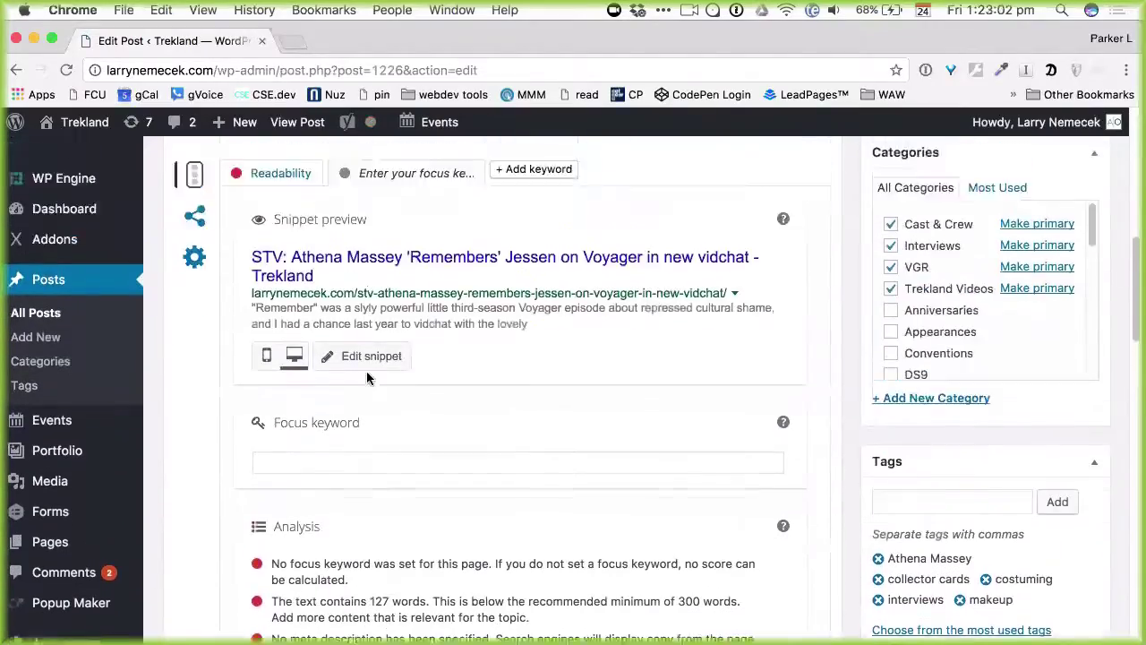
{"action": "scroll", "coordinate": [366, 377], "scroll_direction": "up", "scroll_amount": 4}
{"action": "scroll", "coordinate": [366, 377], "scroll_direction": "down", "scroll_amount": 6}
{"action": "scroll", "coordinate": [366, 376], "scroll_direction": "down", "scroll_amount": 8}
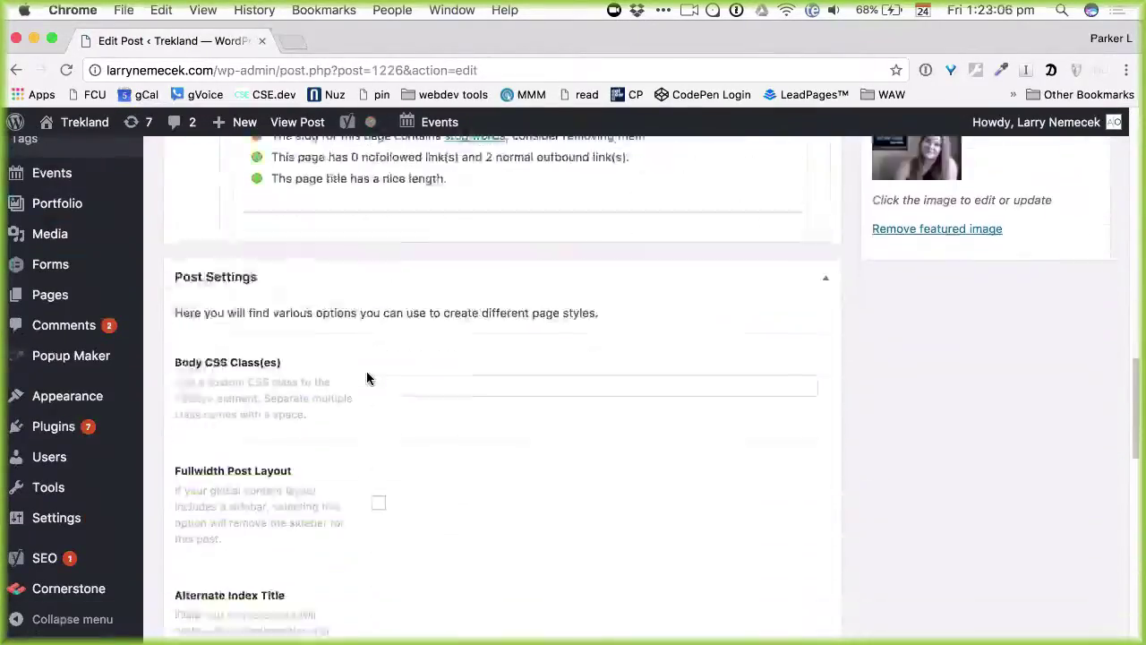
{"action": "scroll", "coordinate": [366, 379], "scroll_direction": "down", "scroll_amount": 8}
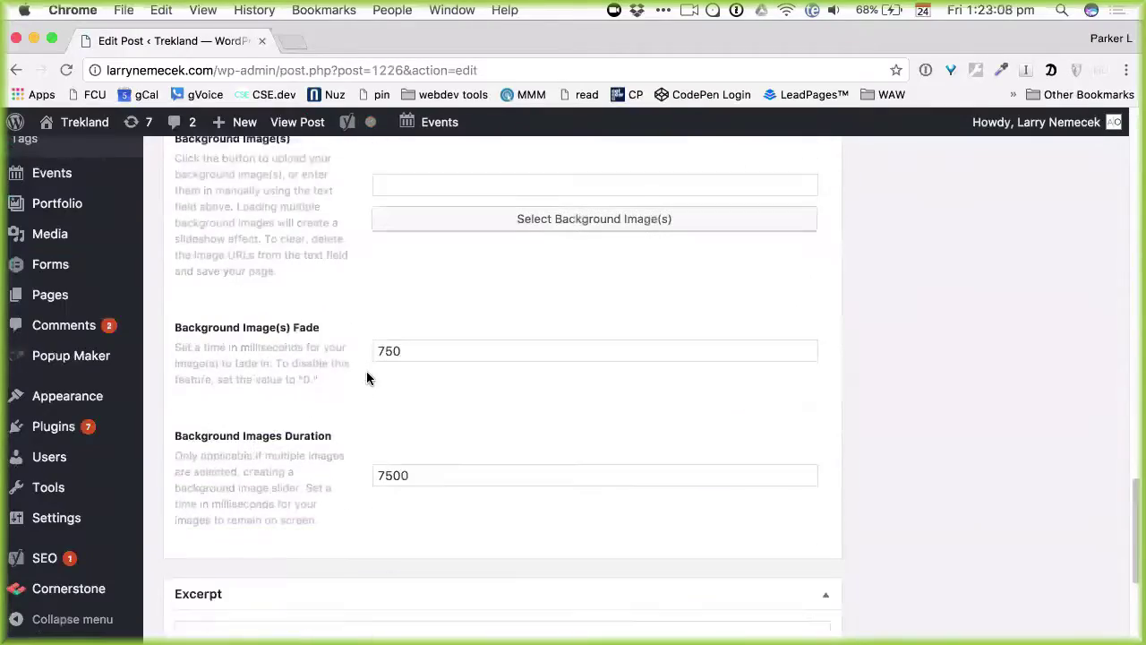
{"action": "scroll", "coordinate": [366, 377], "scroll_direction": "up", "scroll_amount": 10}
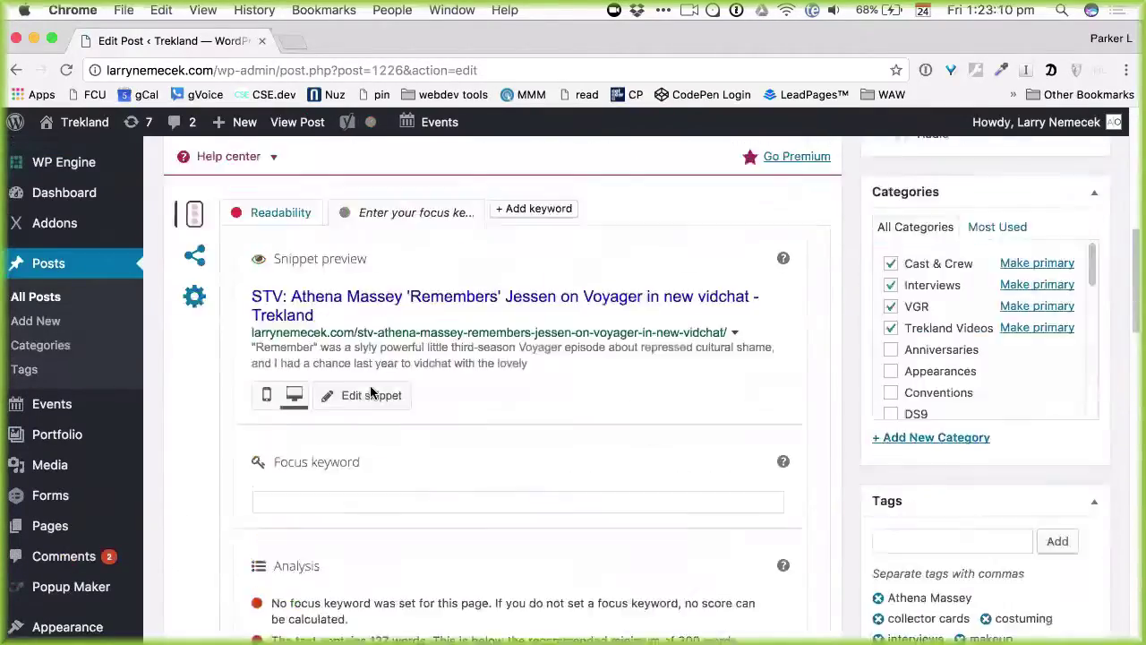
{"action": "scroll", "coordinate": [370, 391], "scroll_direction": "up", "scroll_amount": 5}
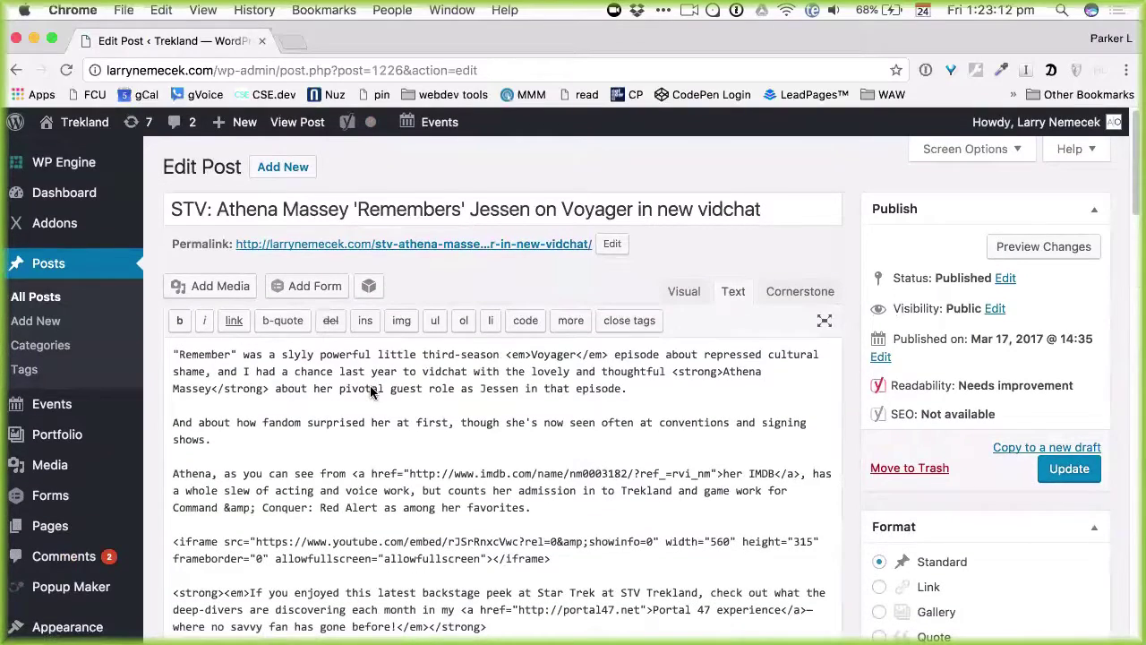
Step: Examine the Yoast SEO focus keyword field together with the analysis list and snippet preview for this post
{"action": "scroll", "coordinate": [371, 391], "scroll_direction": "down", "scroll_amount": 8}
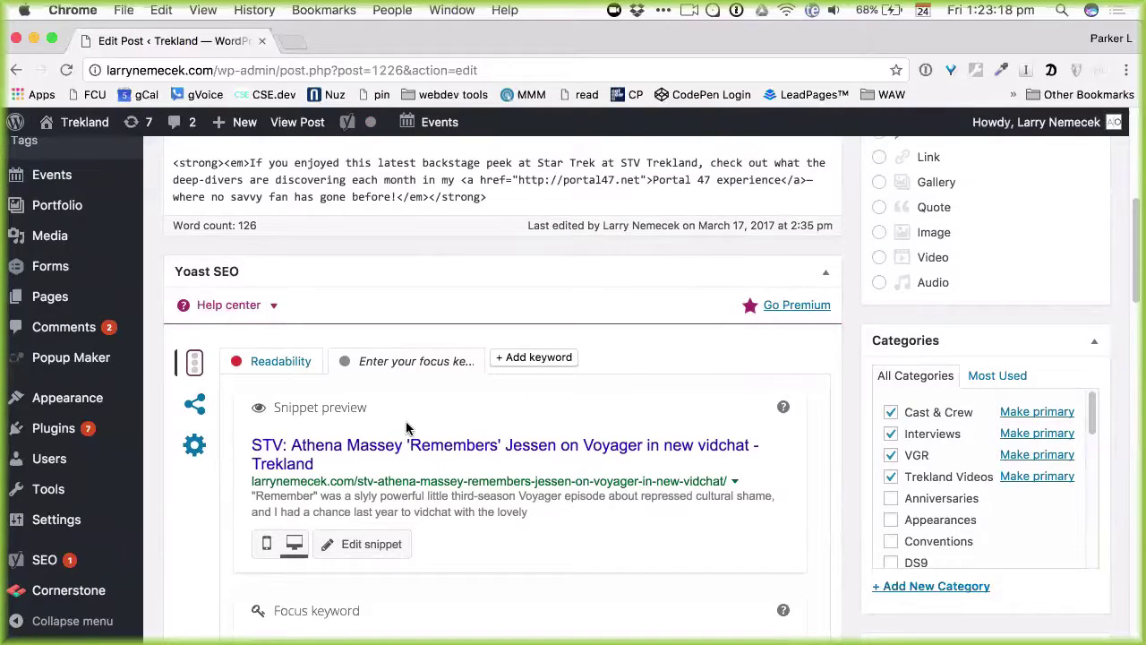
{"action": "scroll", "coordinate": [408, 434], "scroll_direction": "down", "scroll_amount": 3}
{"action": "scroll", "coordinate": [355, 484], "scroll_direction": "down", "scroll_amount": 1}
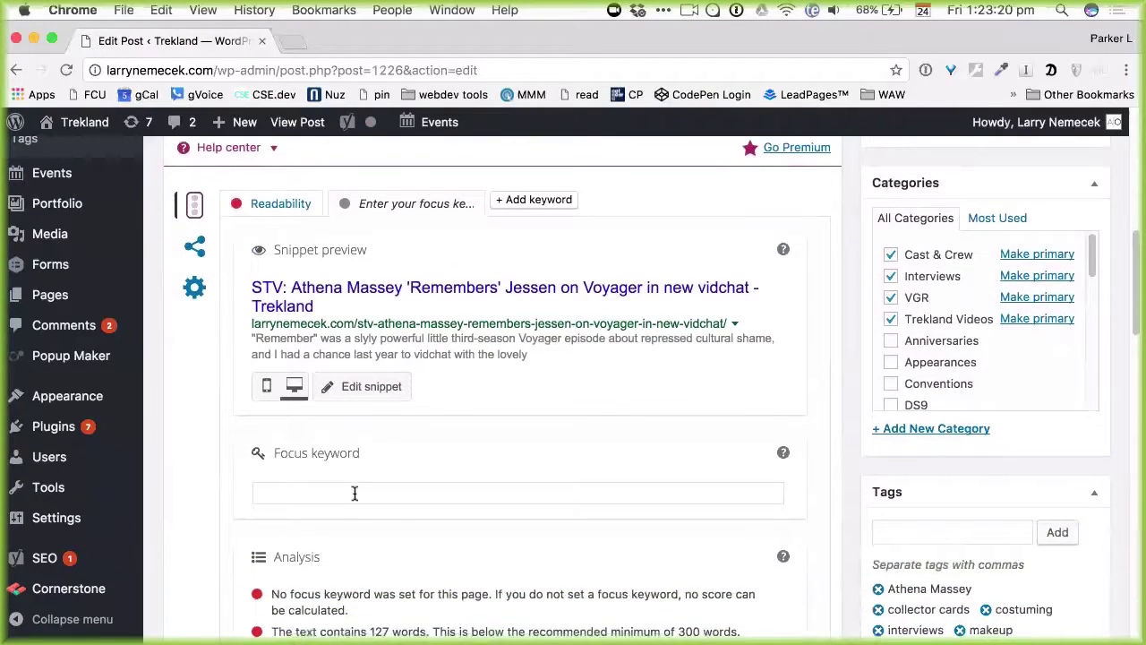
{"action": "left_click", "coordinate": [351, 493]}
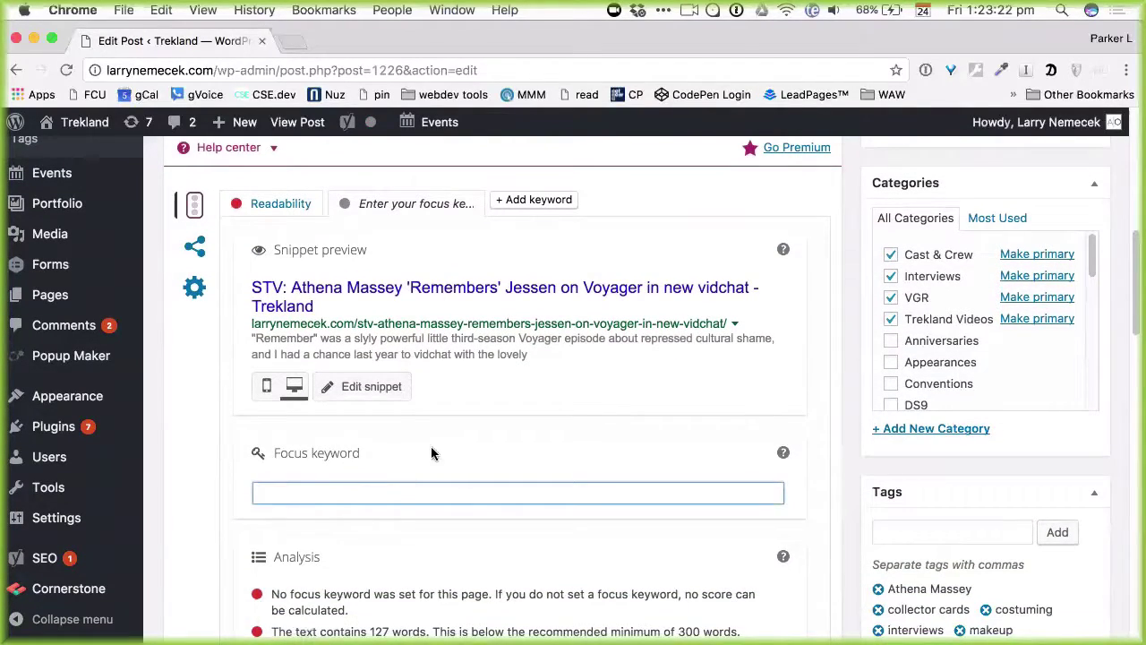
{"action": "scroll", "coordinate": [431, 453], "scroll_direction": "down", "scroll_amount": 5}
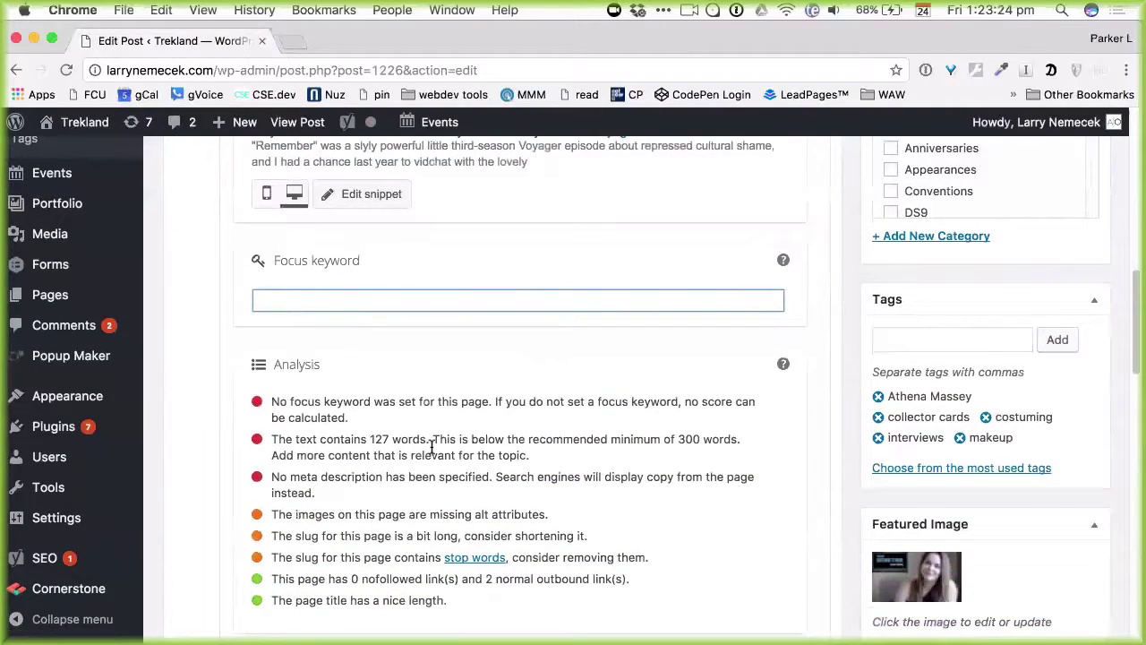
{"action": "scroll", "coordinate": [430, 446], "scroll_direction": "up", "scroll_amount": 2}
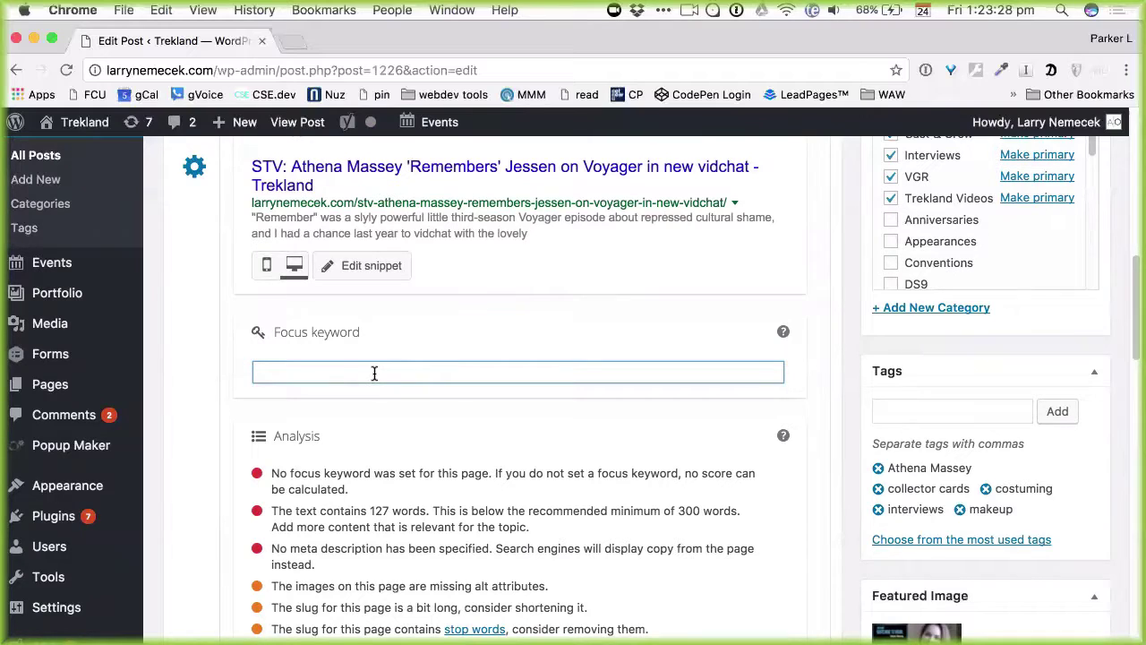
{"action": "scroll", "coordinate": [374, 373], "scroll_direction": "up", "scroll_amount": 2}
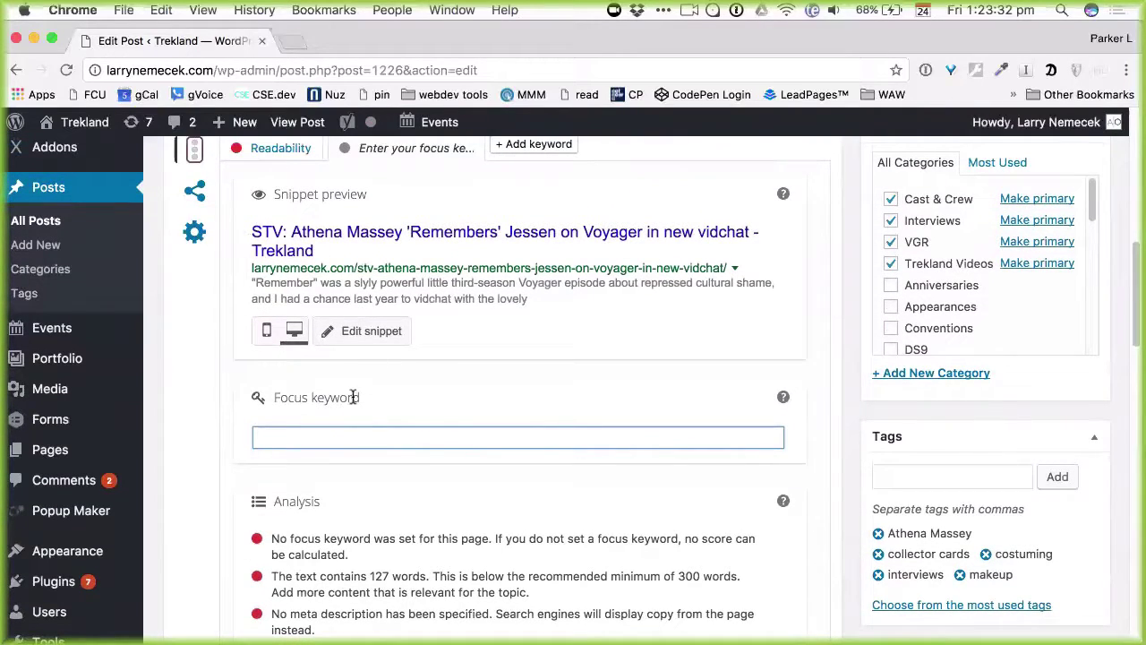
{"action": "left_click", "coordinate": [365, 432]}
{"action": "scroll", "coordinate": [365, 434], "scroll_direction": "up", "scroll_amount": 4}
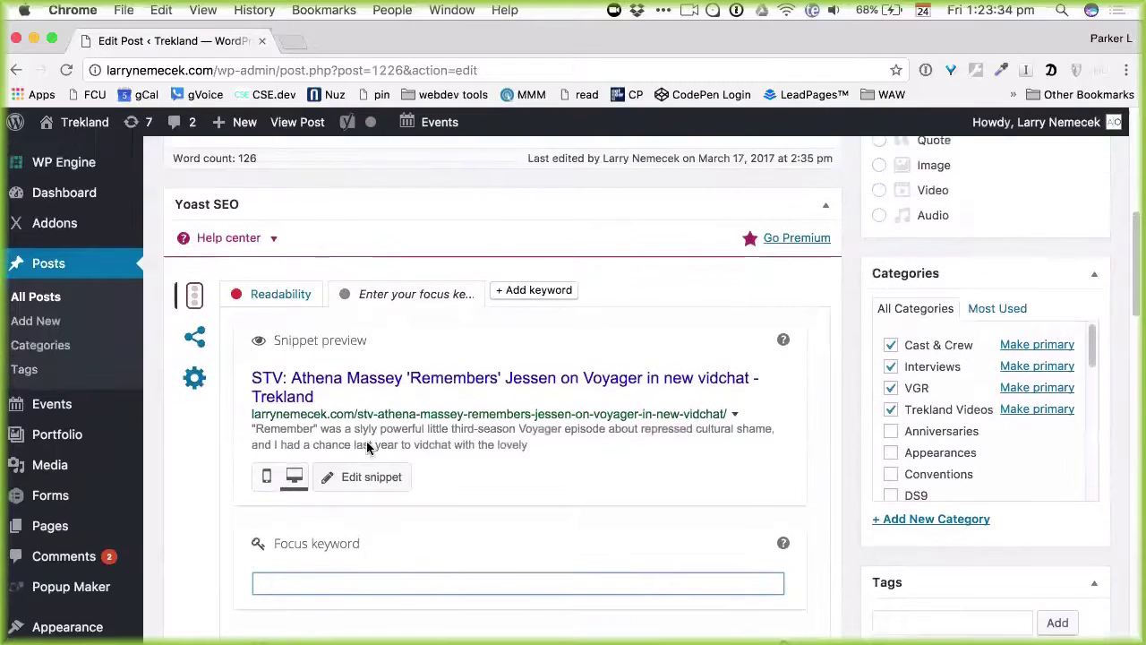
Step: Examine the post's Yoast SEO social settings for the Facebook title, description and image
{"action": "scroll", "coordinate": [365, 448], "scroll_direction": "down", "scroll_amount": 2}
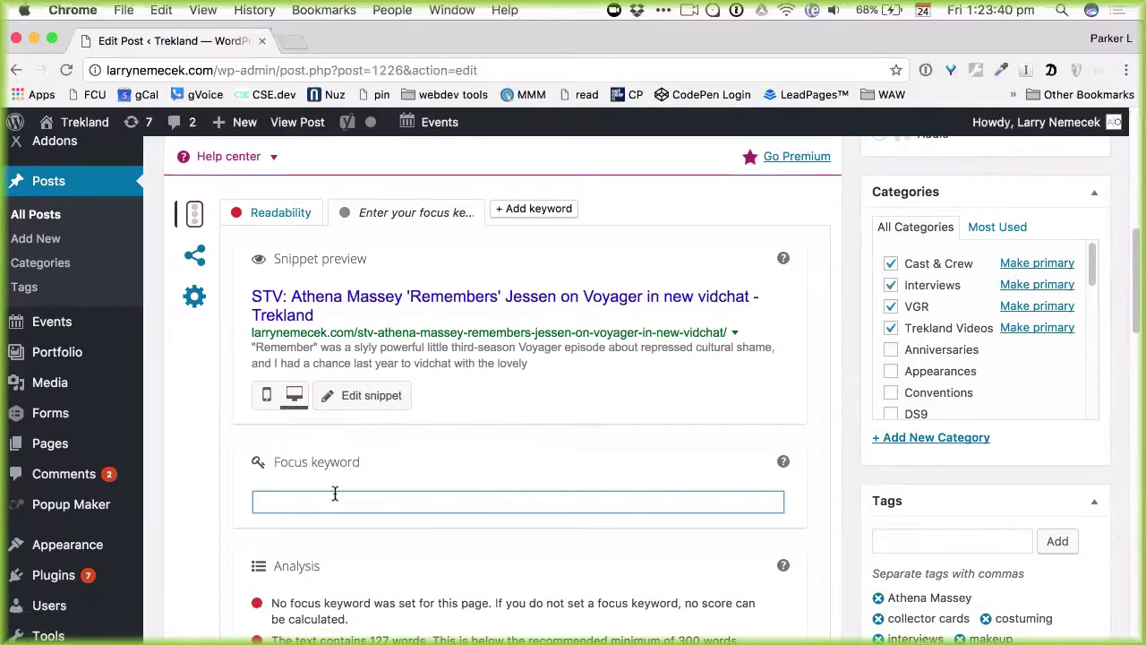
{"action": "left_click", "coordinate": [195, 255]}
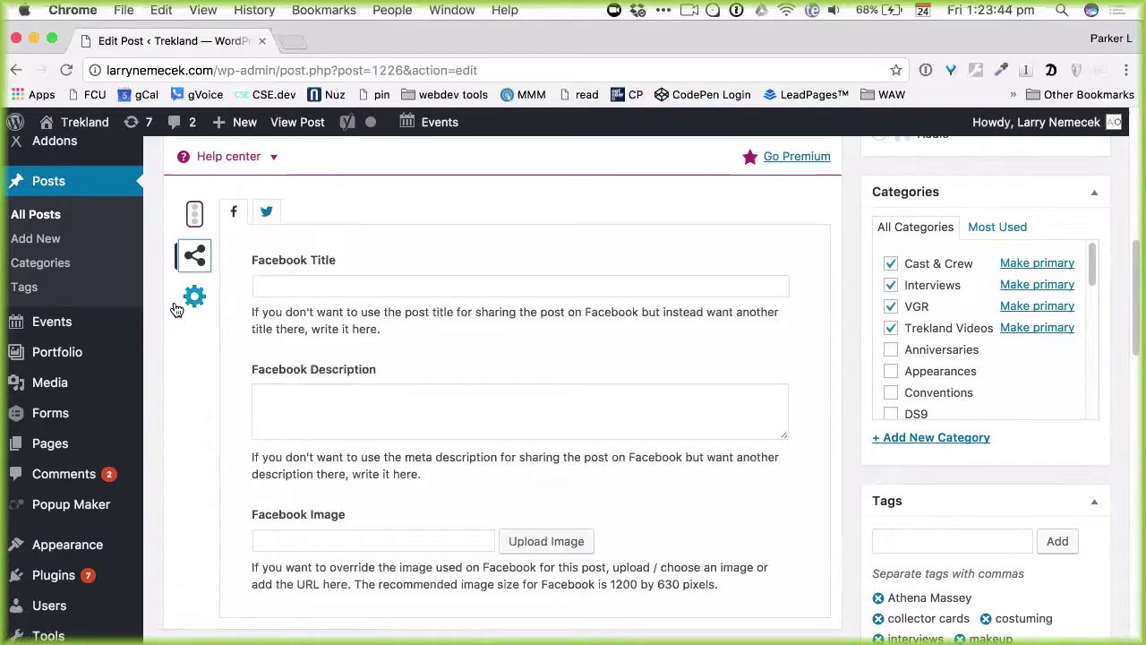
{"action": "left_click", "coordinate": [286, 286]}
{"action": "left_click", "coordinate": [294, 399]}
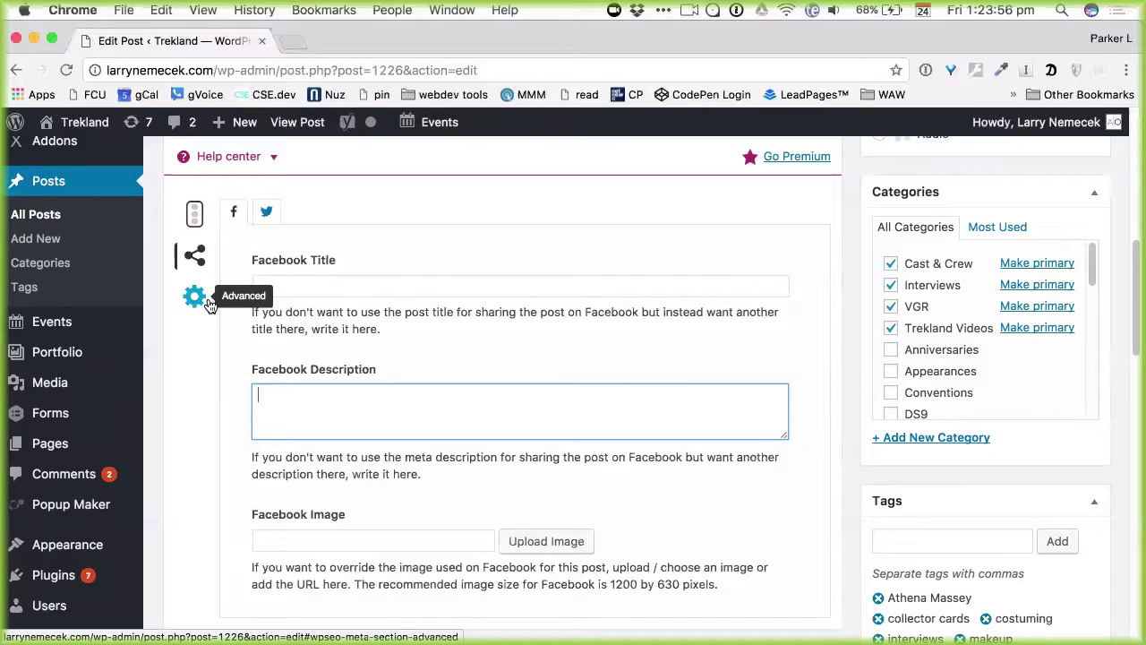
{"action": "left_click", "coordinate": [306, 282]}
{"action": "left_click", "coordinate": [343, 409]}
{"action": "left_click", "coordinate": [364, 540]}
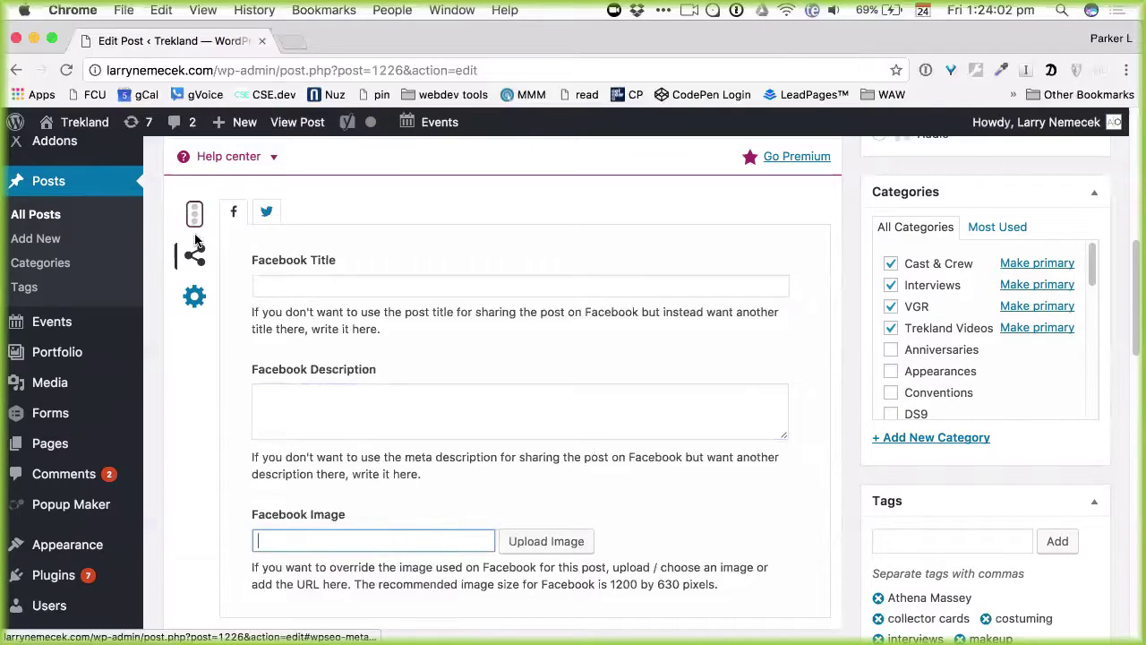
{"action": "left_click", "coordinate": [199, 281]}
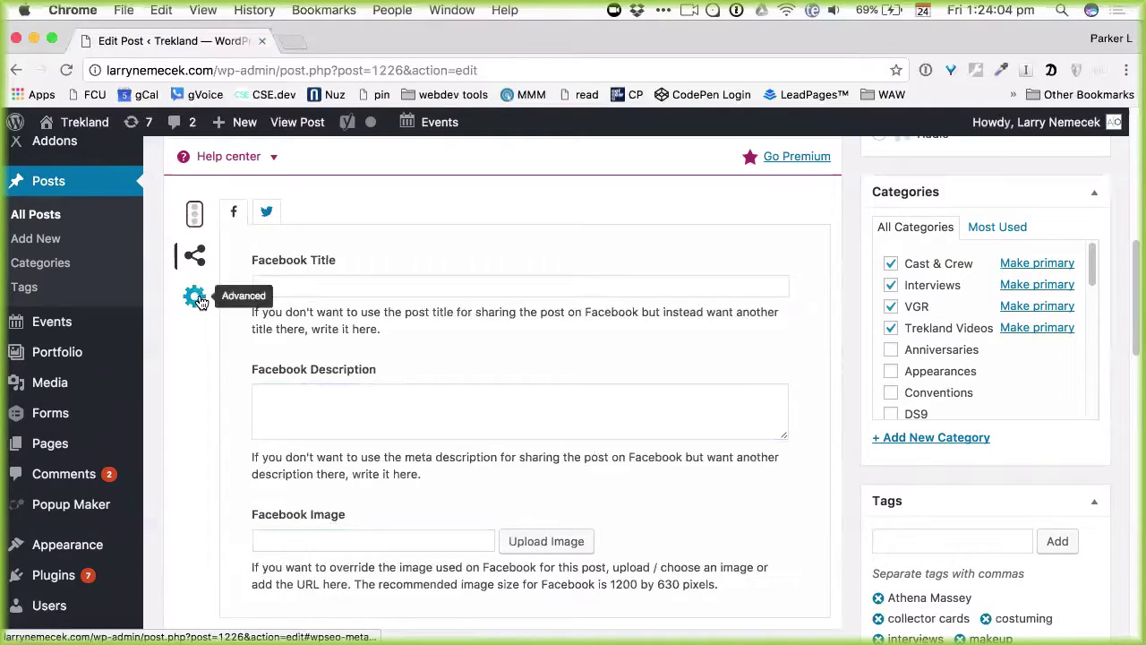
Step: Examine the post's advanced Yoast SEO settings for meta robots and the canonical URL
{"action": "left_click", "coordinate": [198, 298]}
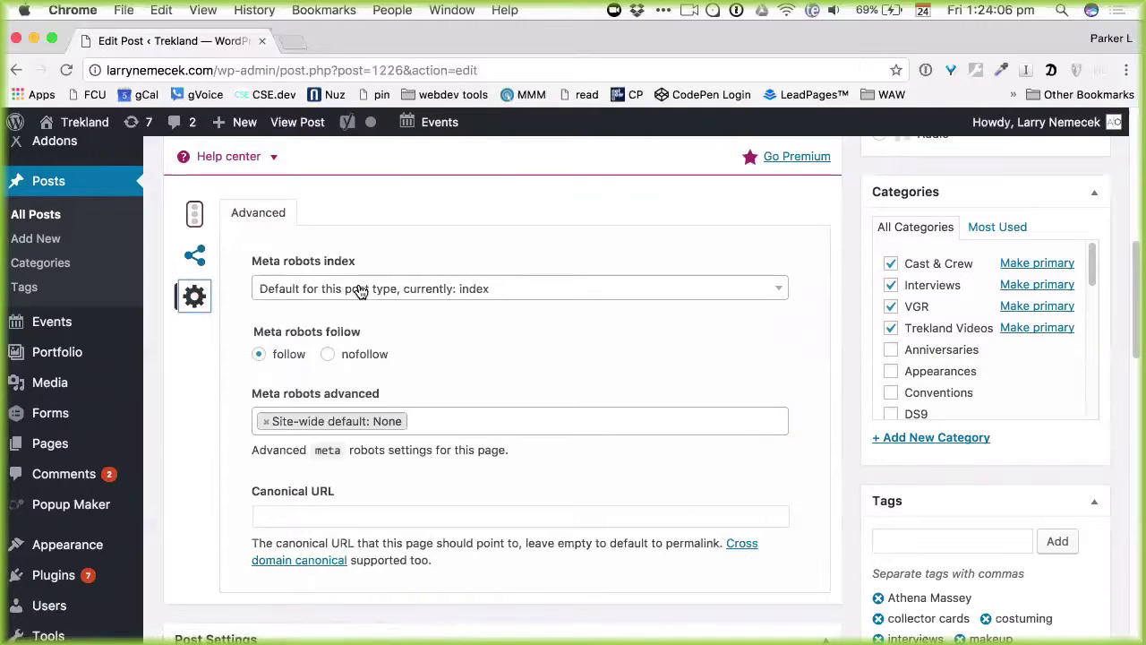
{"action": "scroll", "coordinate": [451, 418], "scroll_direction": "down", "scroll_amount": 3}
{"action": "scroll", "coordinate": [451, 421], "scroll_direction": "up", "scroll_amount": 3}
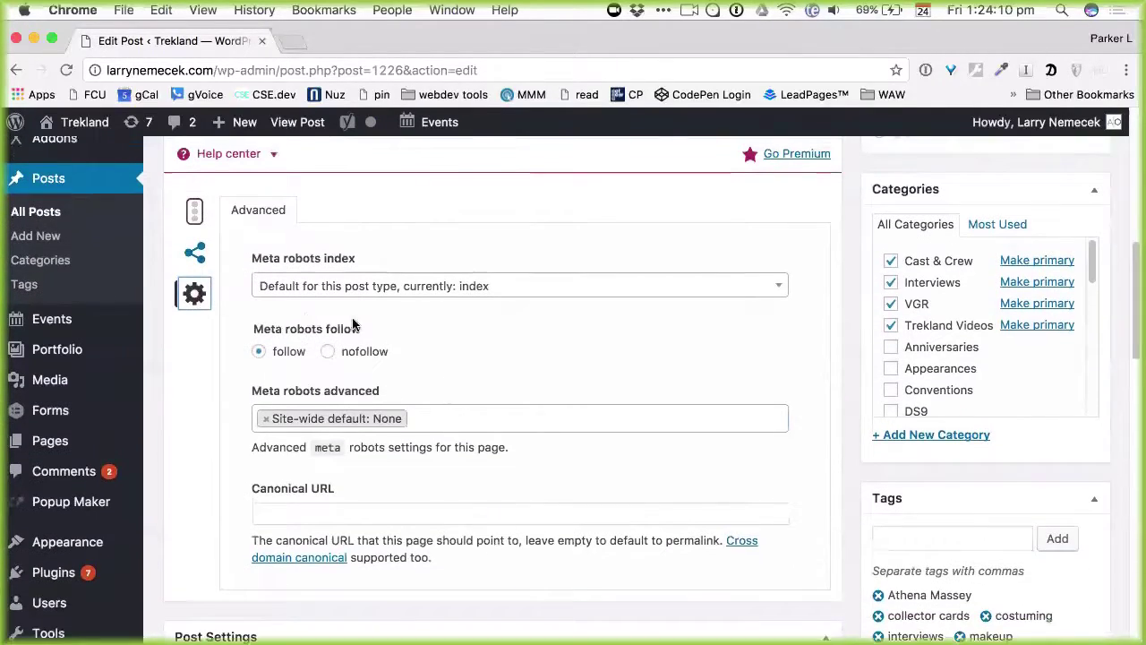
Step: Examine the Yoast SEO readability analysis for the post
{"action": "left_click", "coordinate": [191, 220]}
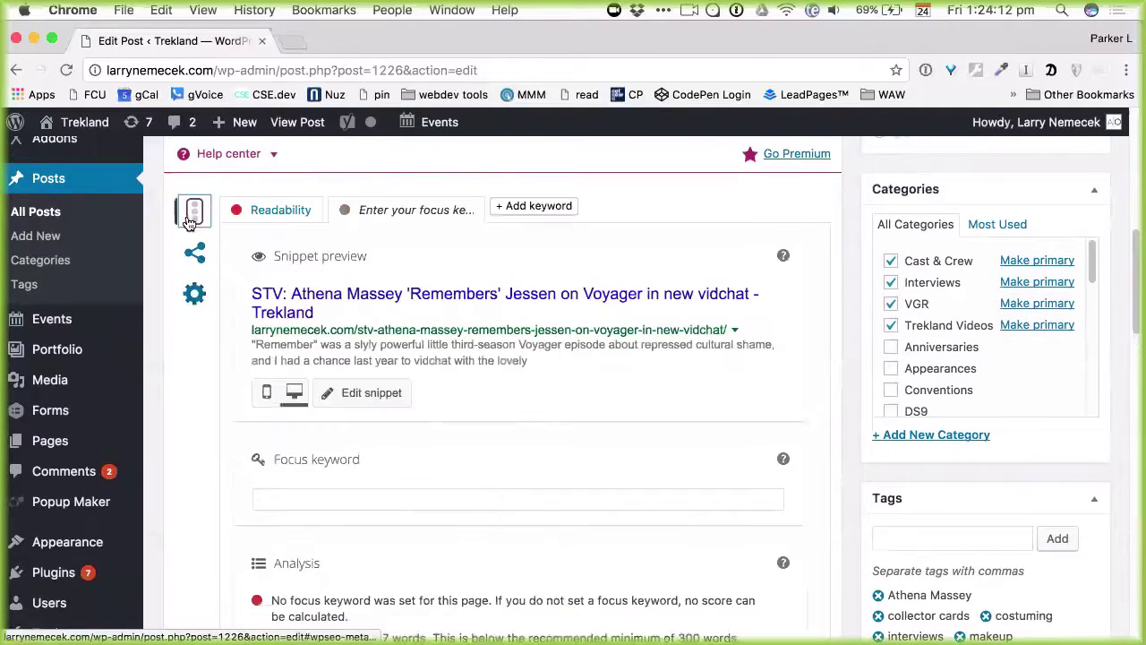
{"action": "left_click", "coordinate": [274, 213]}
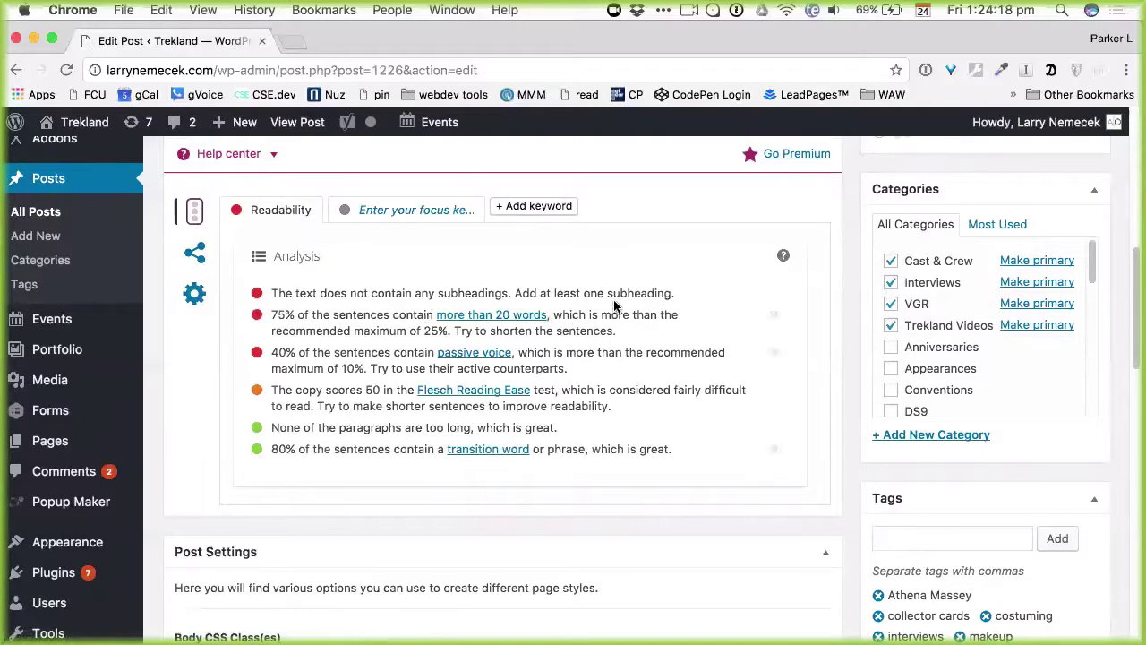
{"action": "scroll", "coordinate": [613, 299], "scroll_direction": "up", "scroll_amount": 5}
{"action": "scroll", "coordinate": [617, 308], "scroll_direction": "down", "scroll_amount": 2}
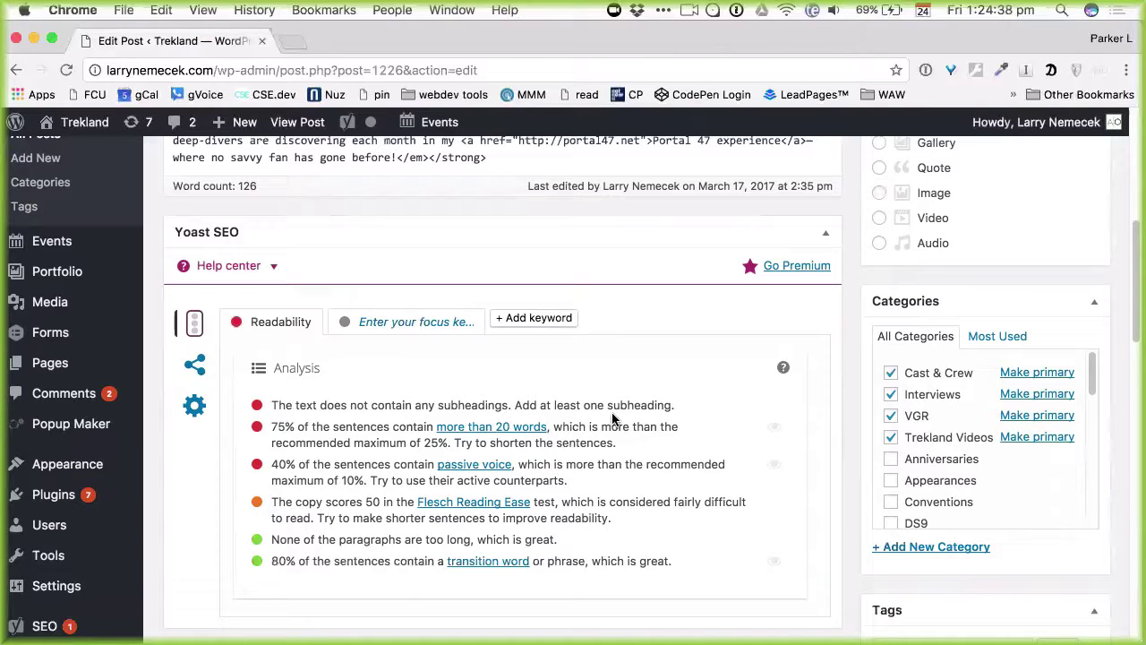
Step: Examine the post's title and the opening of its body text in the Text editor
{"action": "scroll", "coordinate": [376, 426], "scroll_direction": "up", "scroll_amount": 10}
{"action": "scroll", "coordinate": [376, 426], "scroll_direction": "down", "scroll_amount": 3}
{"action": "scroll", "coordinate": [374, 422], "scroll_direction": "up", "scroll_amount": 3}
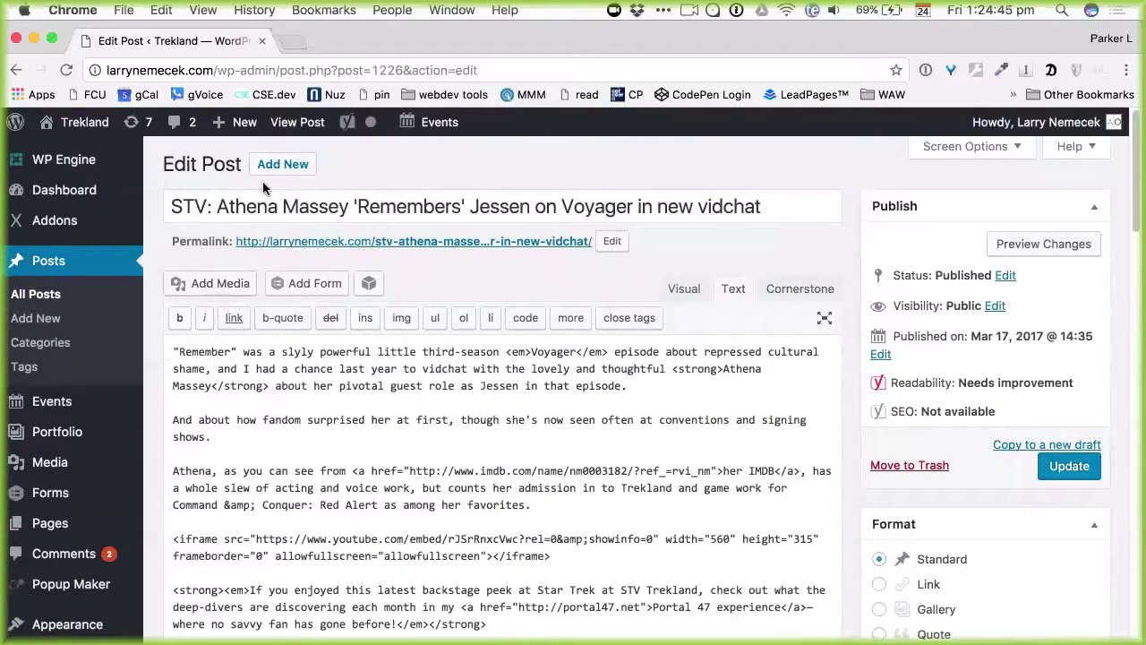
{"action": "left_click", "coordinate": [792, 196]}
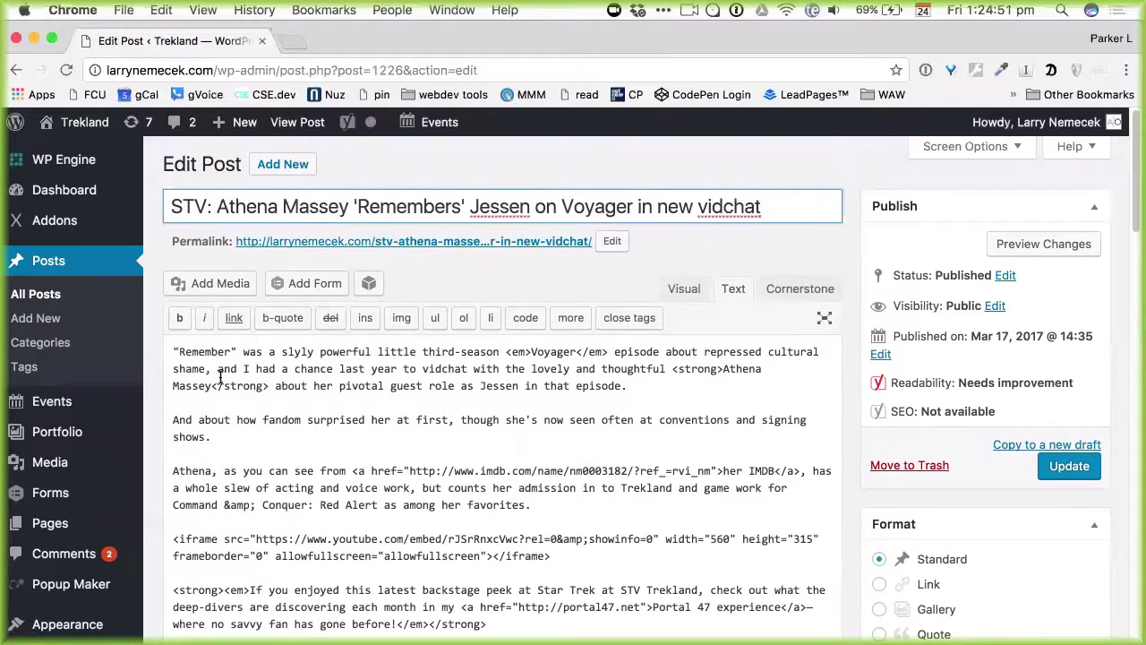
{"action": "left_click", "coordinate": [172, 351]}
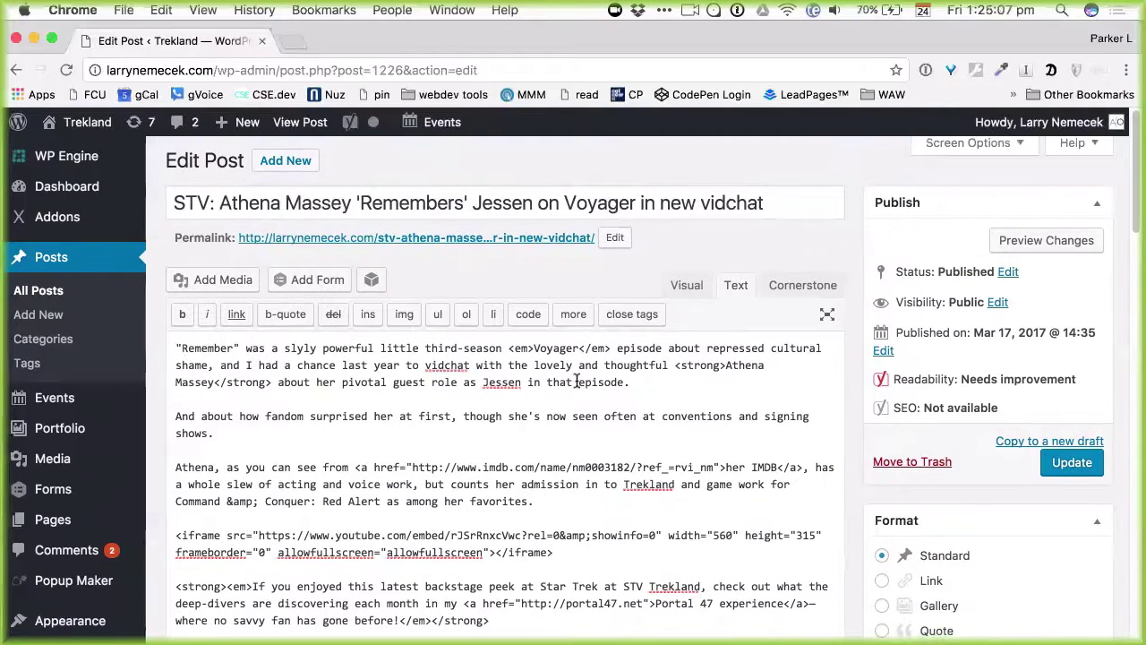
Step: Switch the post editor to Visual mode and look through the formatted content
{"action": "left_click", "coordinate": [684, 286]}
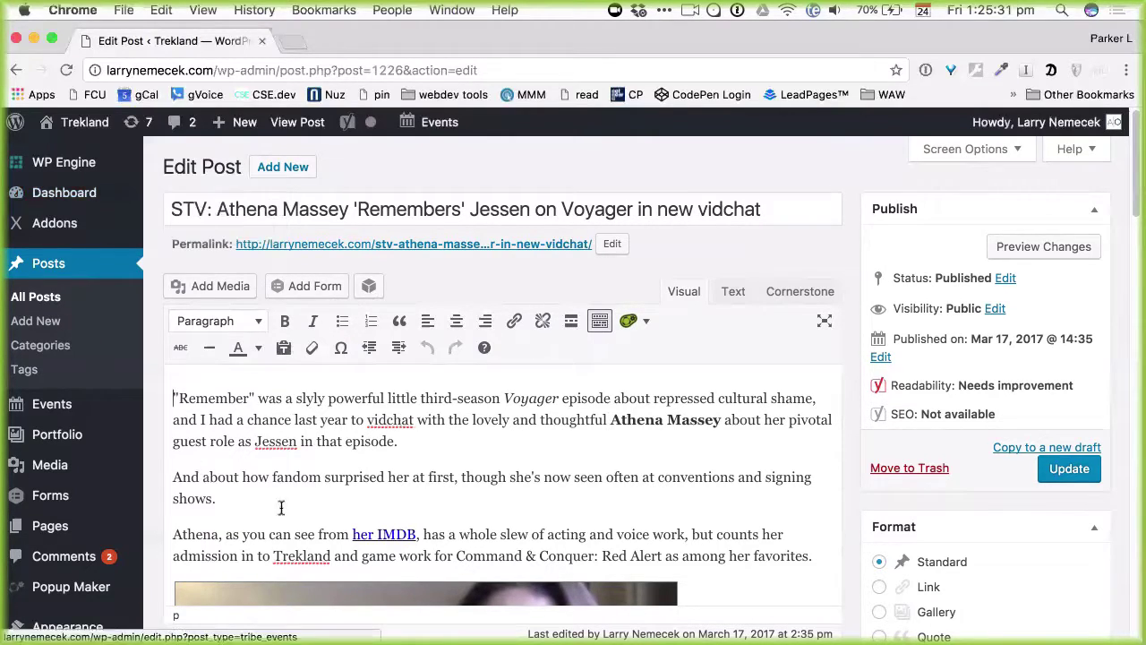
{"action": "scroll", "coordinate": [295, 445], "scroll_direction": "down", "scroll_amount": 2}
{"action": "scroll", "coordinate": [296, 446], "scroll_direction": "up", "scroll_amount": 2}
{"action": "scroll", "coordinate": [296, 446], "scroll_direction": "down", "scroll_amount": 4}
{"action": "scroll", "coordinate": [295, 446], "scroll_direction": "up", "scroll_amount": 4}
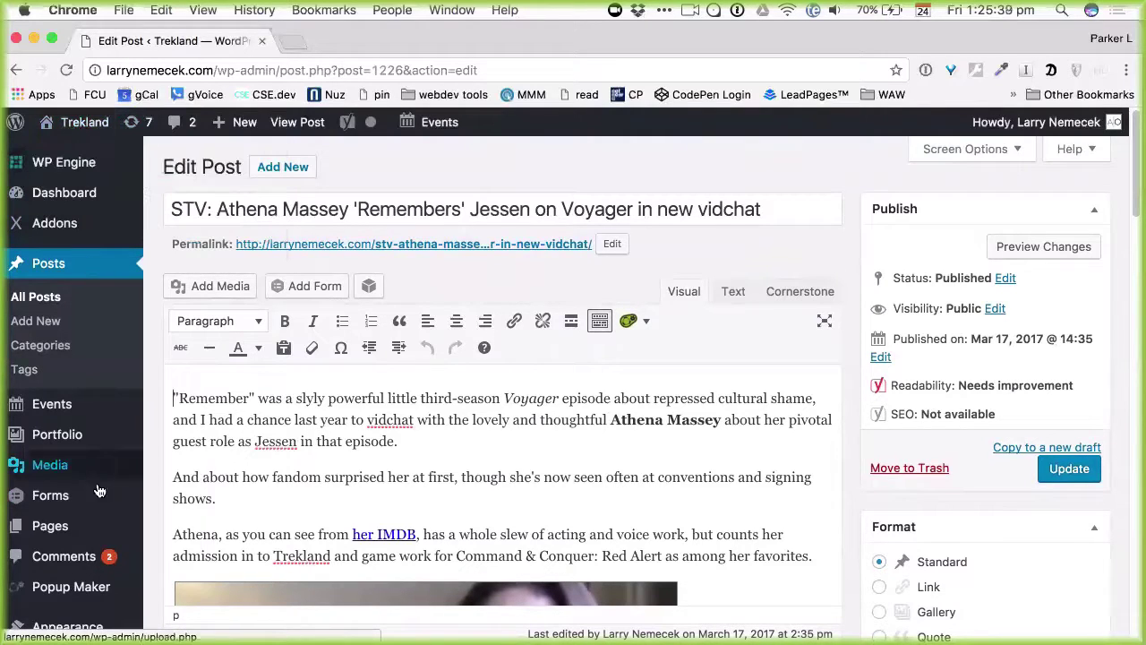
Step: Open the Yoast SEO general dashboard from the post's edit page
{"action": "scroll", "coordinate": [71, 555], "scroll_direction": "down", "scroll_amount": 5}
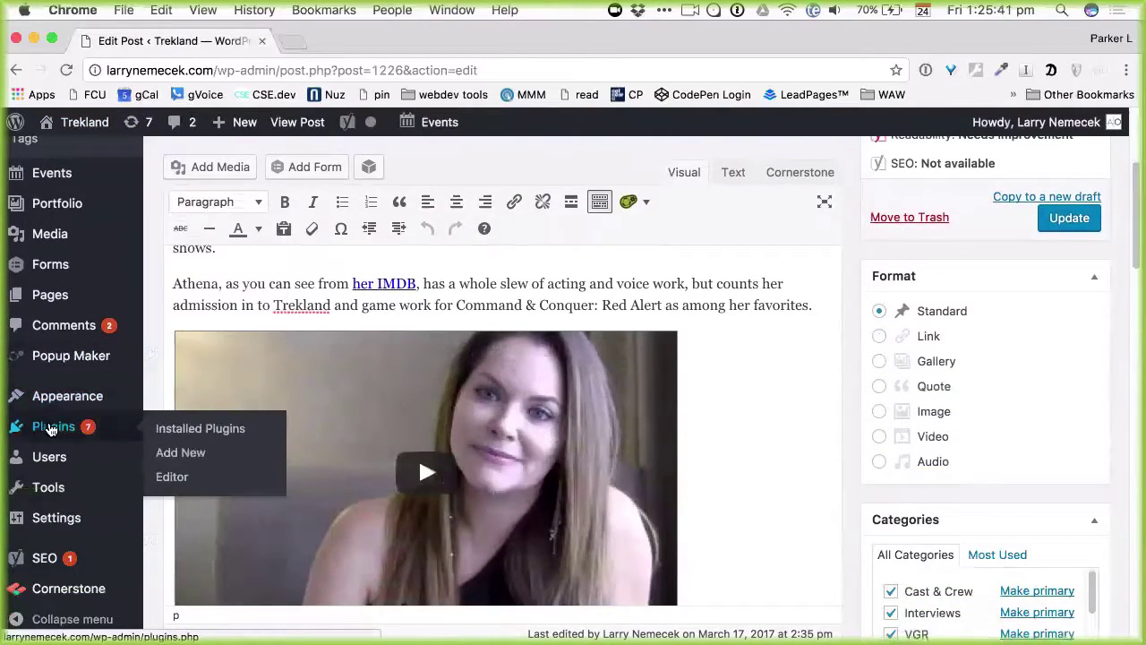
{"action": "left_click", "coordinate": [44, 558]}
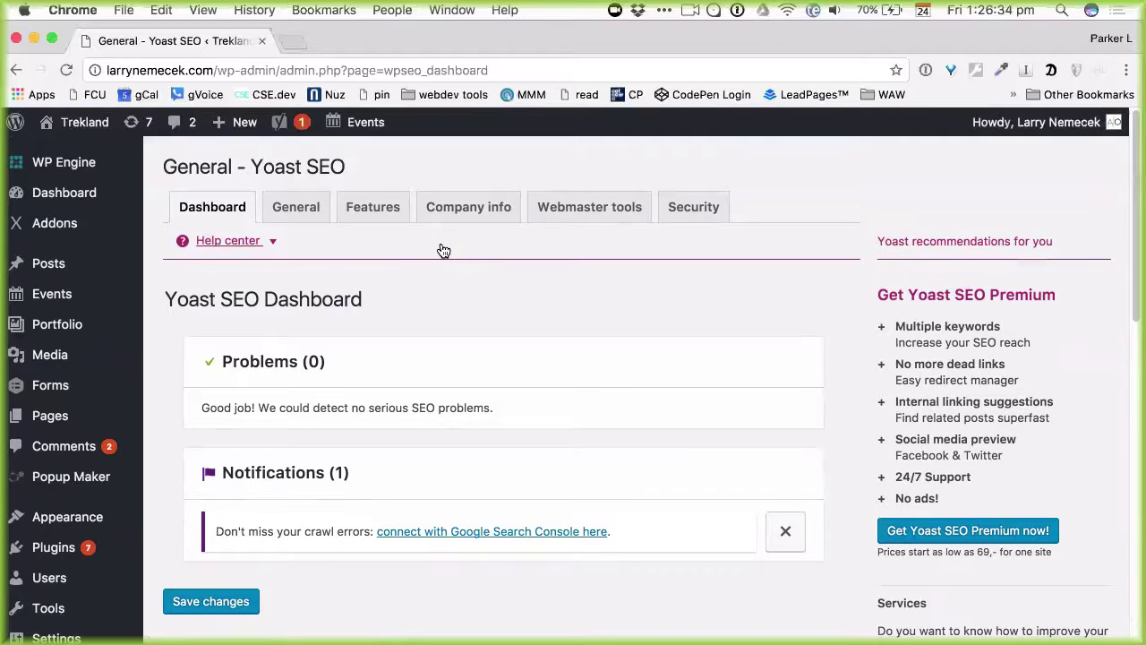
{"action": "mouse_move", "coordinate": [45, 161]}
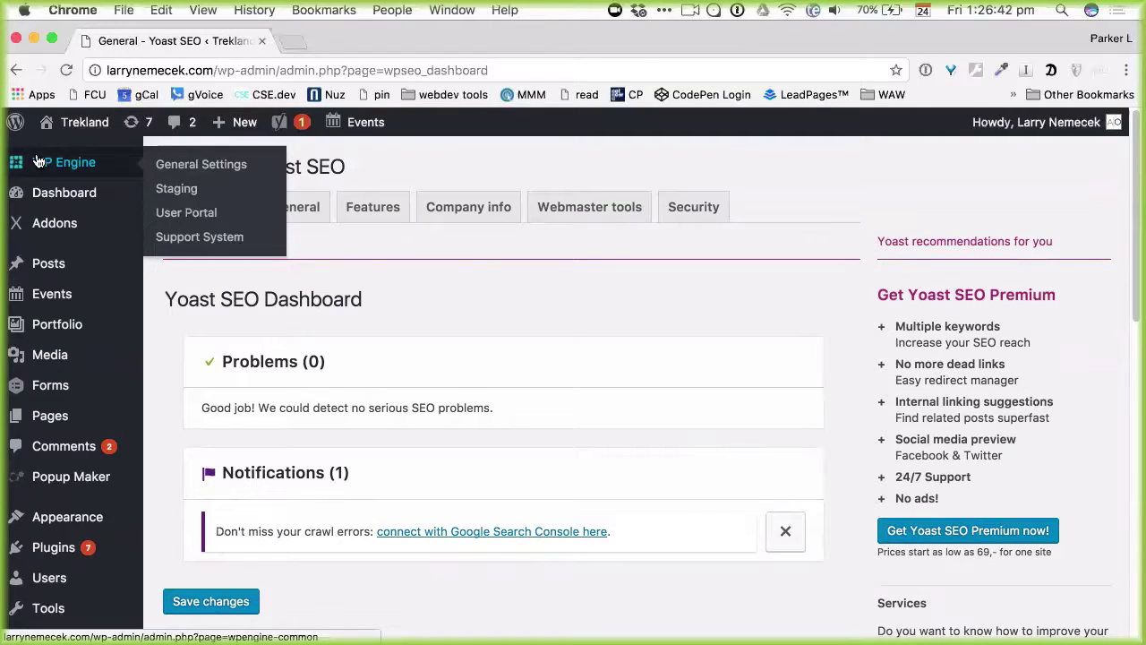
Step: Search Google for "star trek expert" and look through the first page of results
{"action": "left_click", "coordinate": [204, 71]}
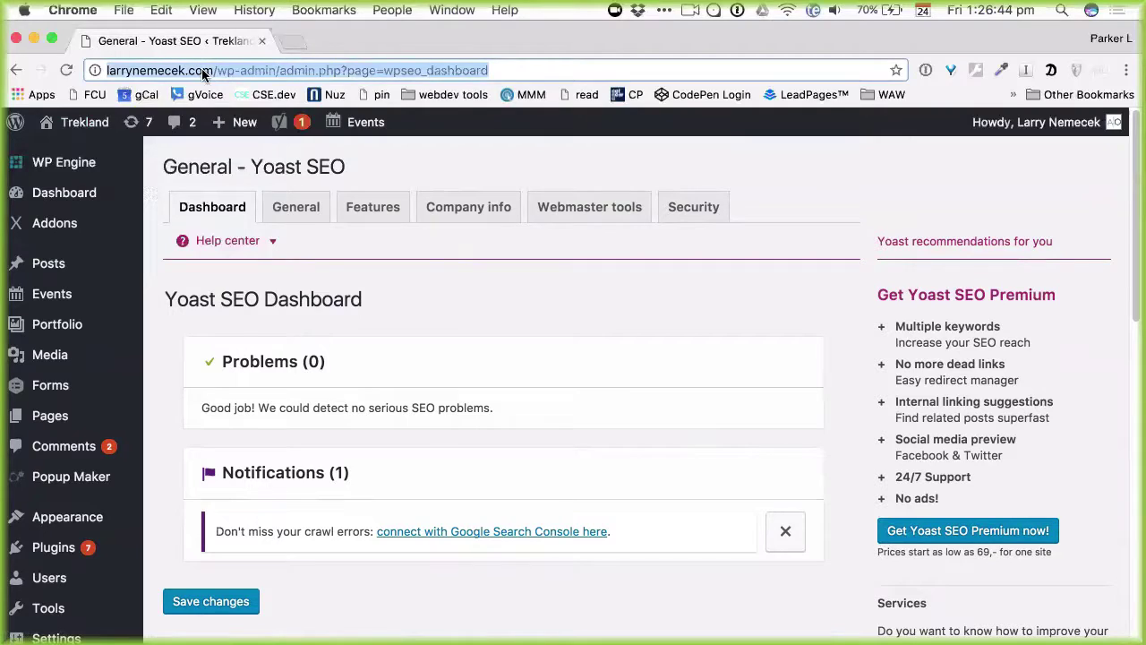
{"action": "type", "text": "star trek "}
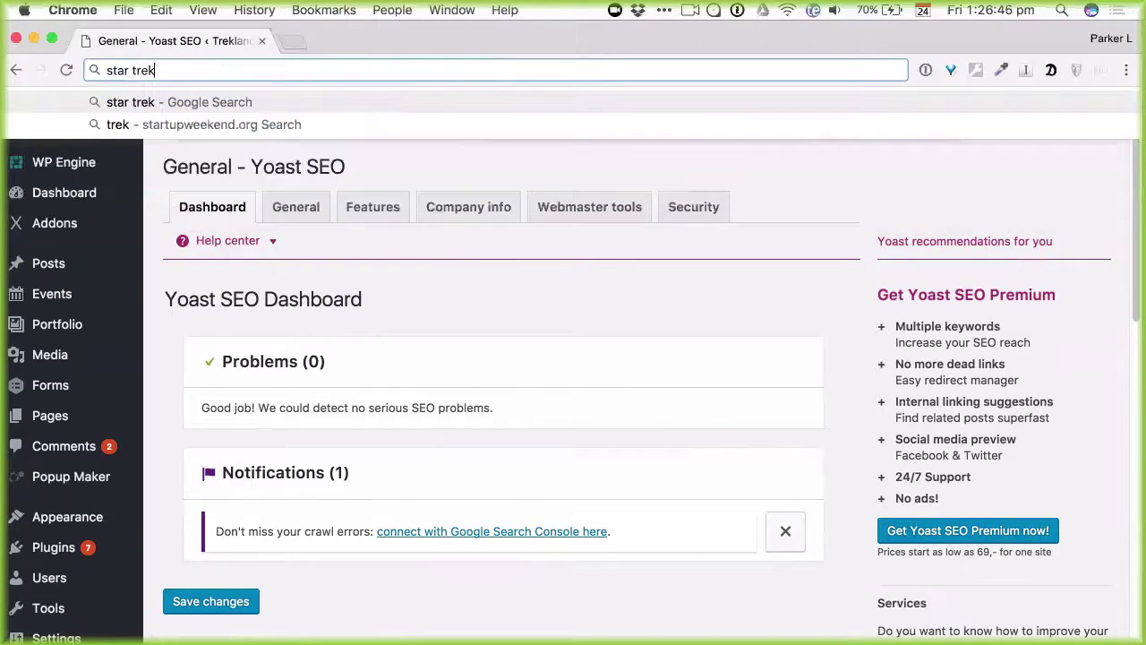
{"action": "type", "text": "expert"}
{"action": "key", "text": "Return"}
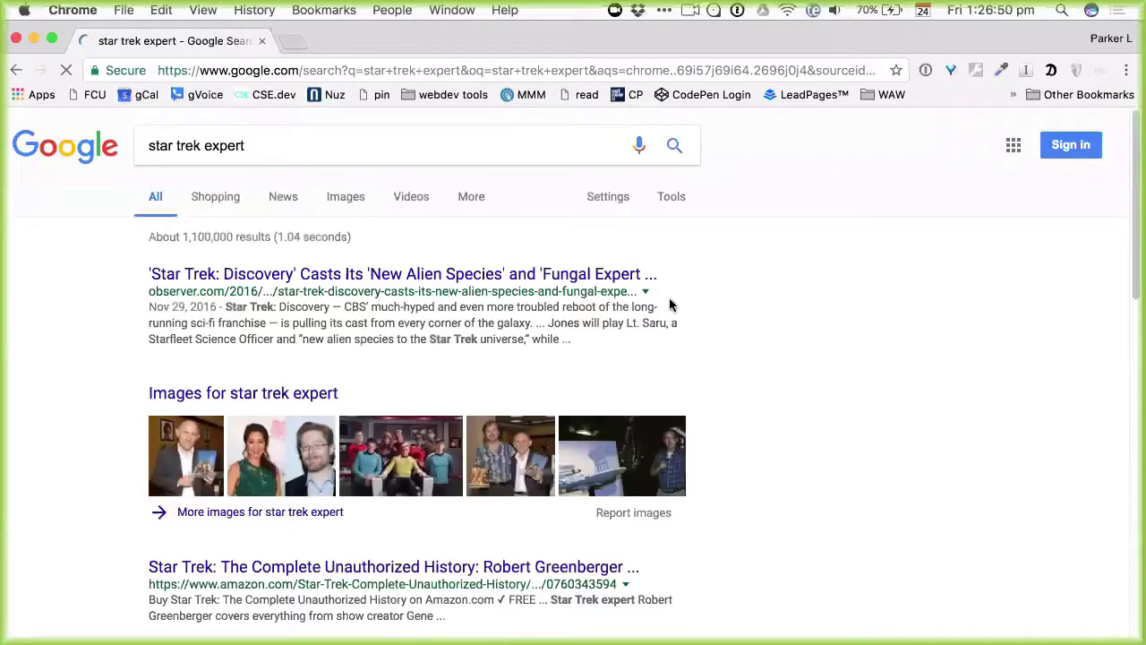
{"action": "scroll", "coordinate": [740, 320], "scroll_direction": "down", "scroll_amount": 3}
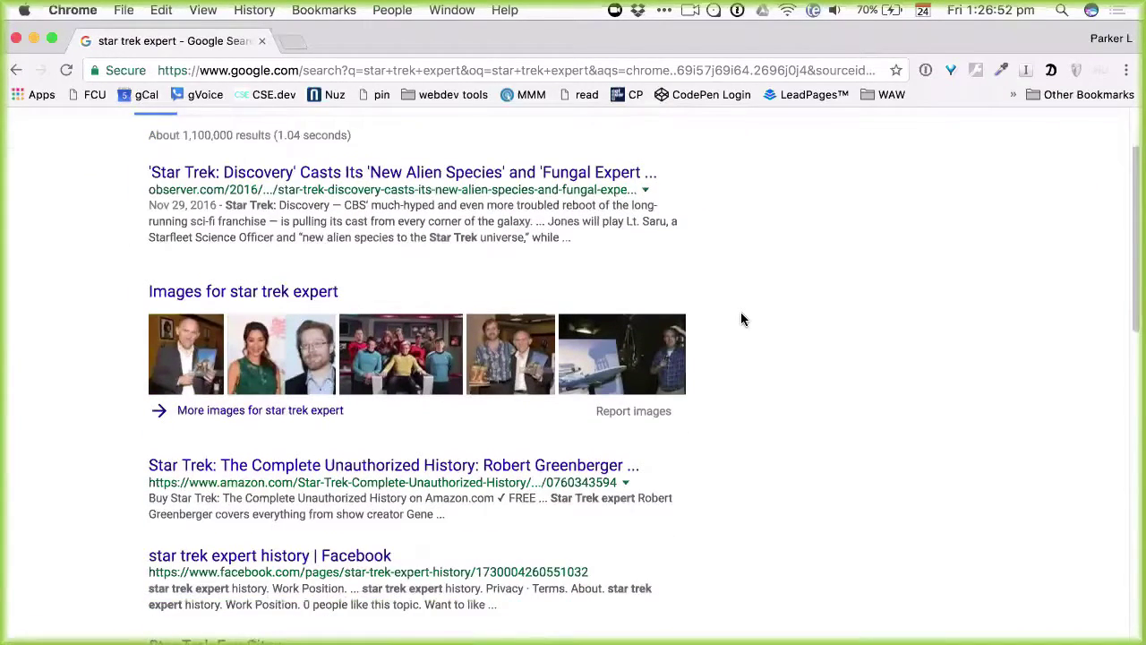
{"action": "scroll", "coordinate": [740, 320], "scroll_direction": "down", "scroll_amount": 10}
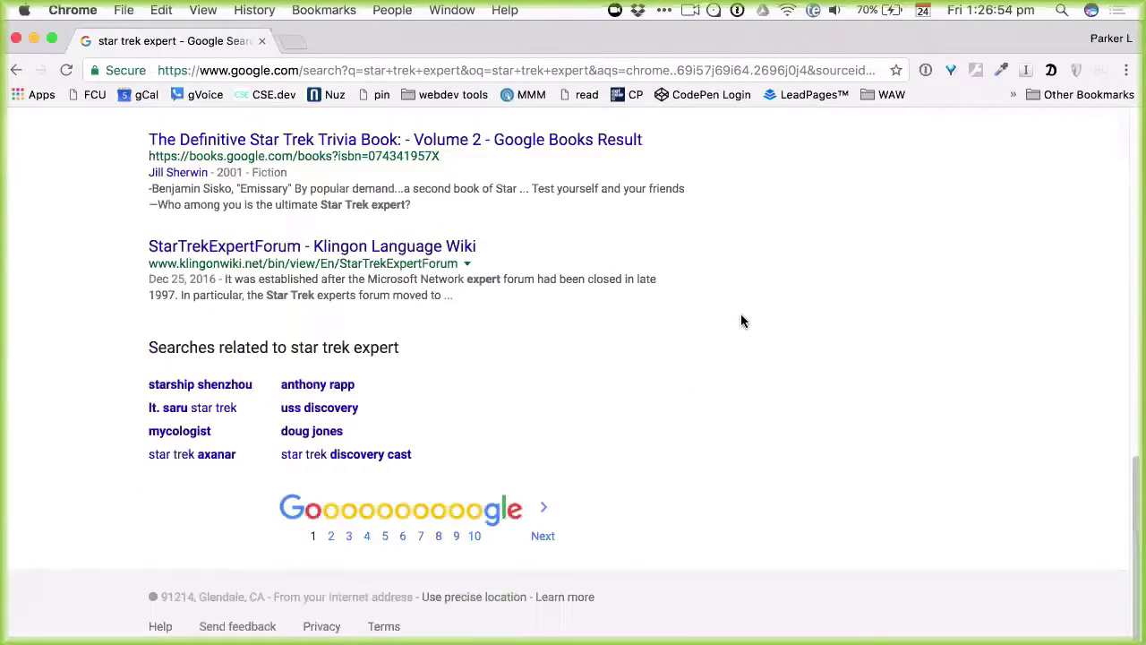
{"action": "scroll", "coordinate": [743, 322], "scroll_direction": "up", "scroll_amount": 15}
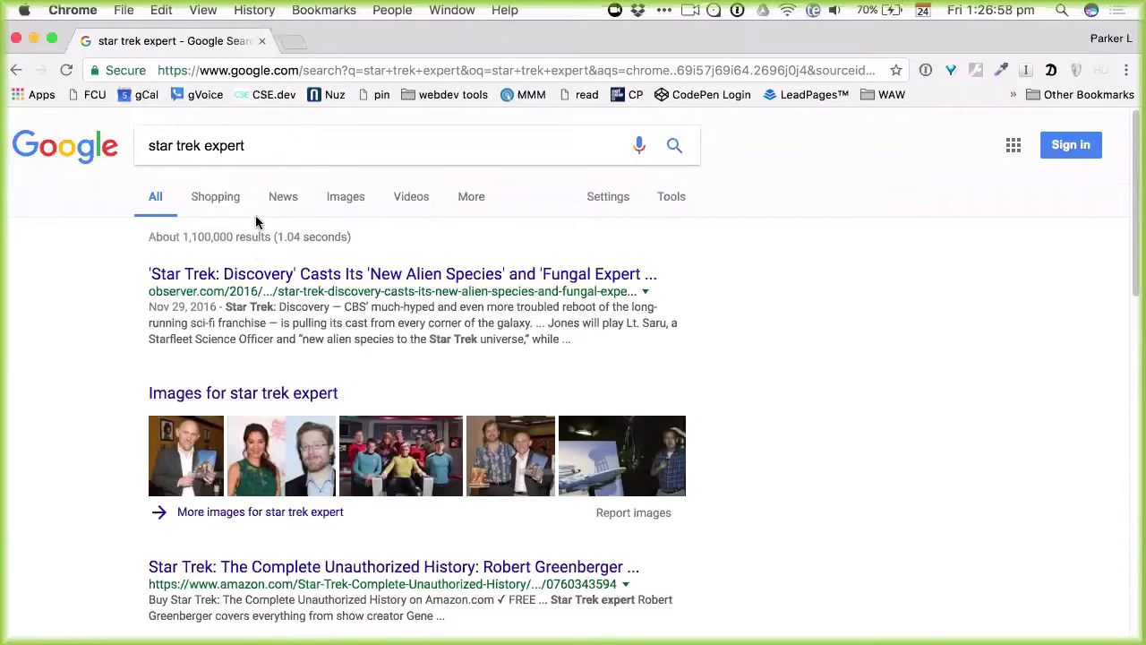
Step: Search Google for the site owner's full name
{"action": "left_click", "coordinate": [271, 138]}
{"action": "key", "text": "super+a"}
{"action": "type", "text": "larry "}
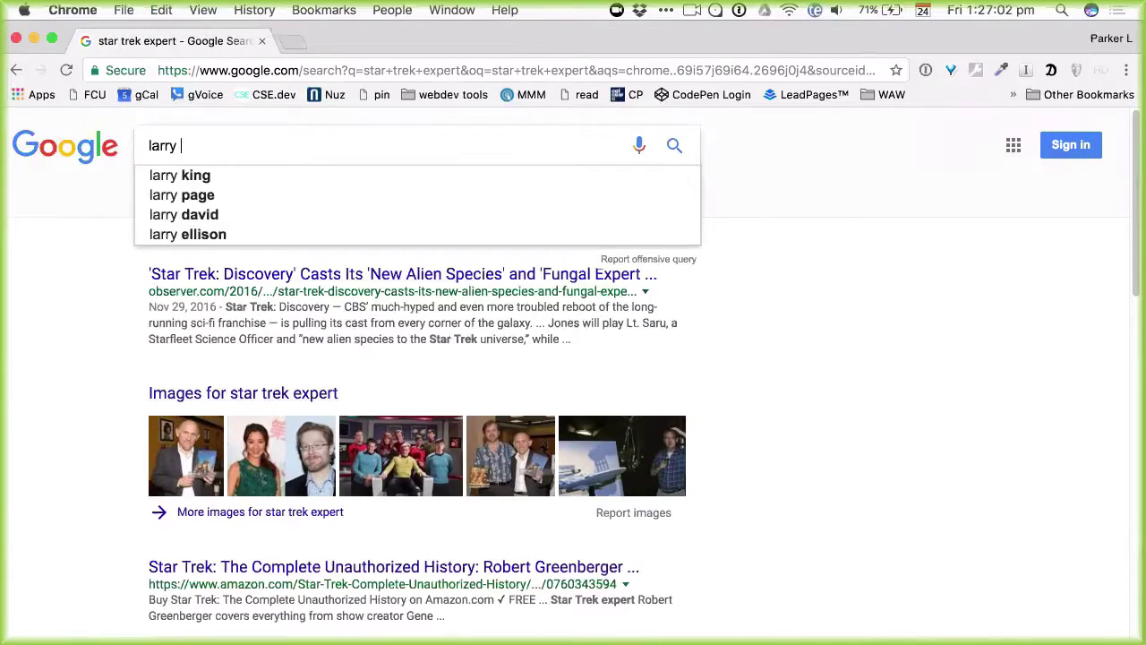
{"action": "type", "text": "lemecek"}
{"action": "key", "text": "Return"}
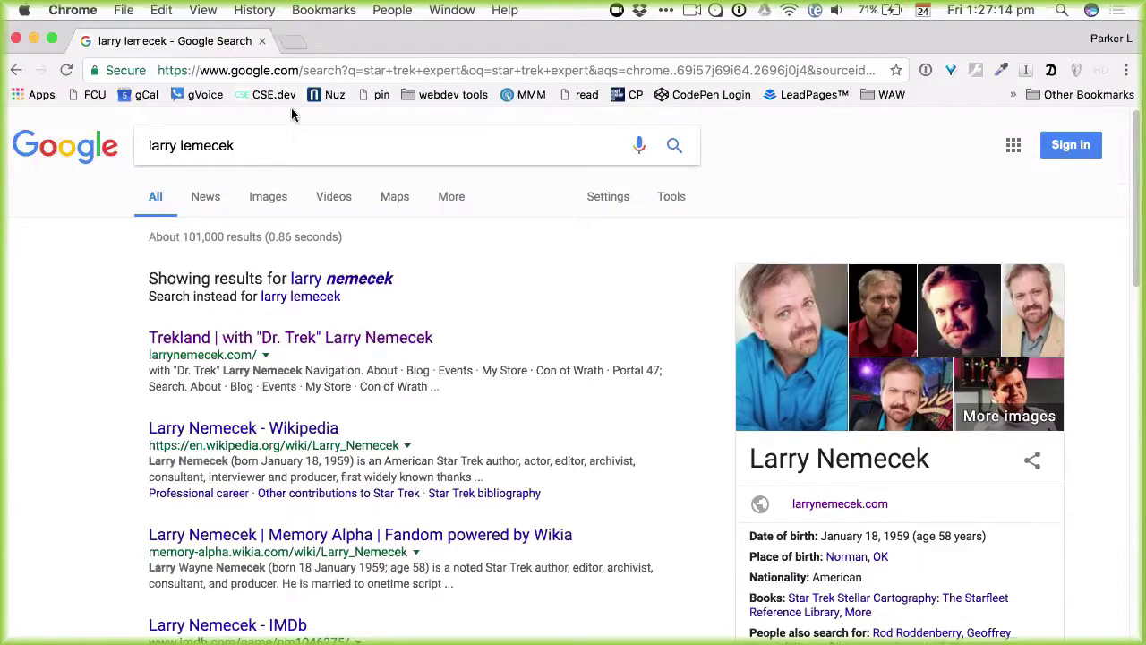
Step: Search Google for "dr trek" and examine how the Trekland site is listed
{"action": "left_click_drag", "start_coordinate": [287, 143], "coordinate": [37, 120]}
{"action": "type", "text": "dr trek"}
{"action": "key", "text": "Return"}
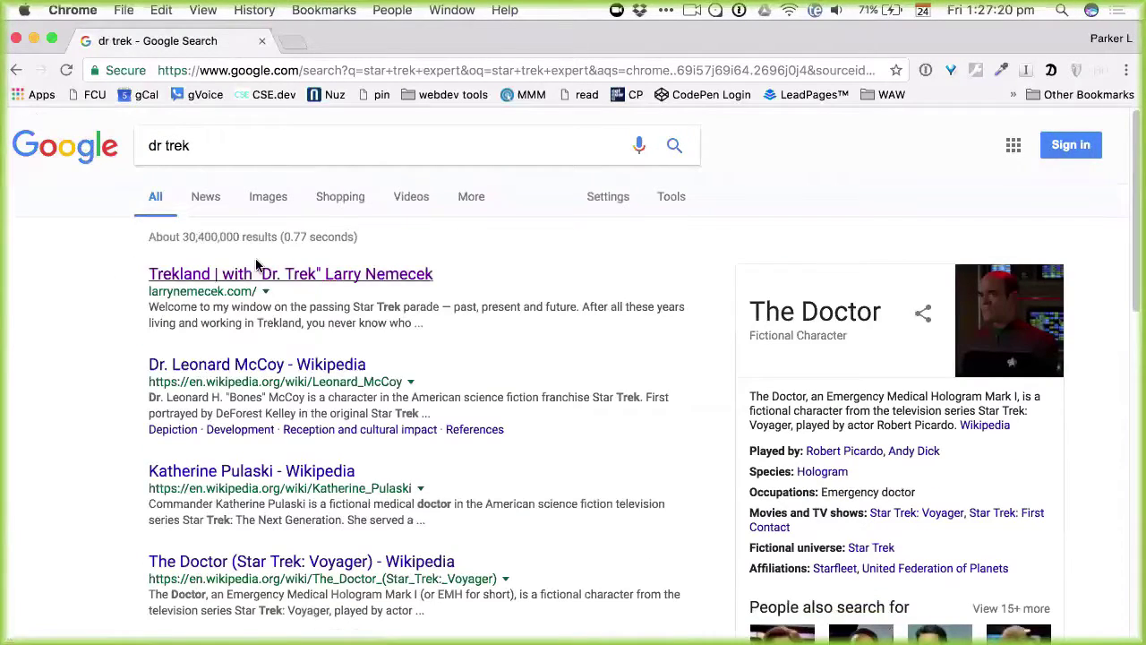
{"action": "left_click", "coordinate": [228, 147]}
{"action": "key", "text": "super+a"}
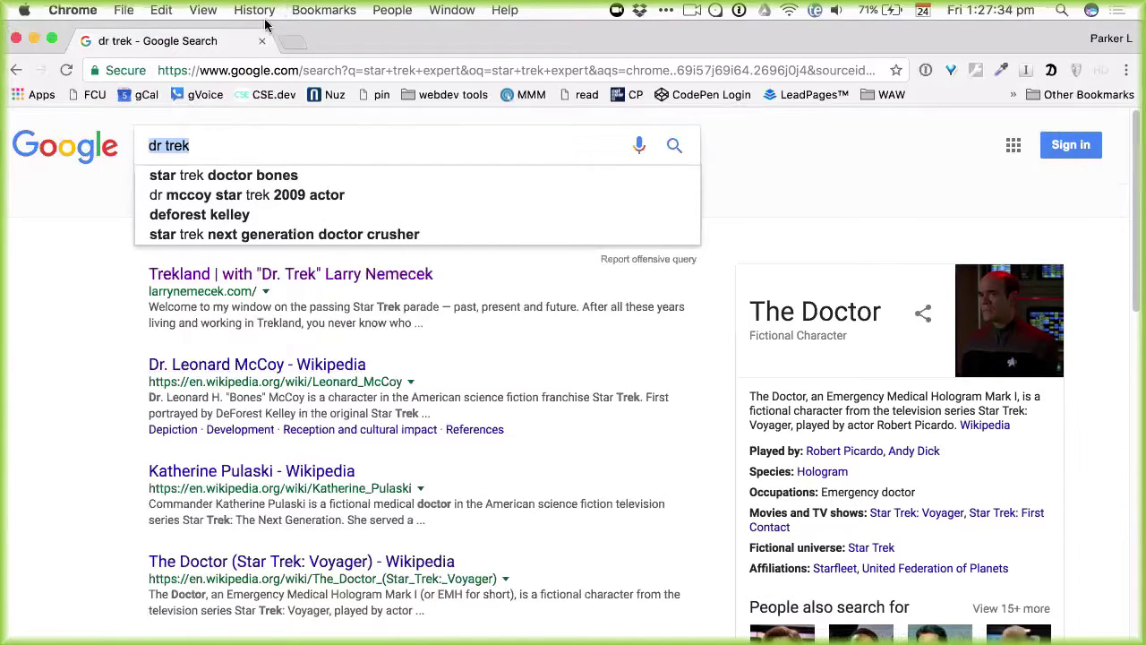
Step: Return from the Google results to the Yoast SEO general dashboard through the browsing history
{"action": "right_click", "coordinate": [14, 71]}
{"action": "left_click", "coordinate": [72, 133]}
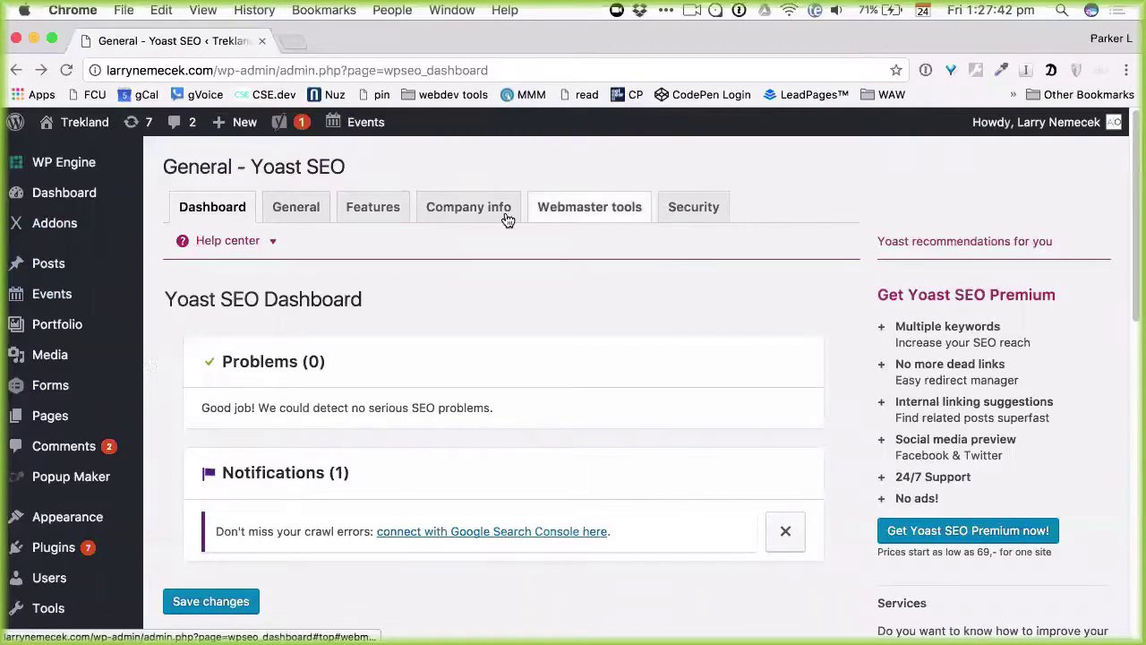
{"action": "mouse_move", "coordinate": [34, 417]}
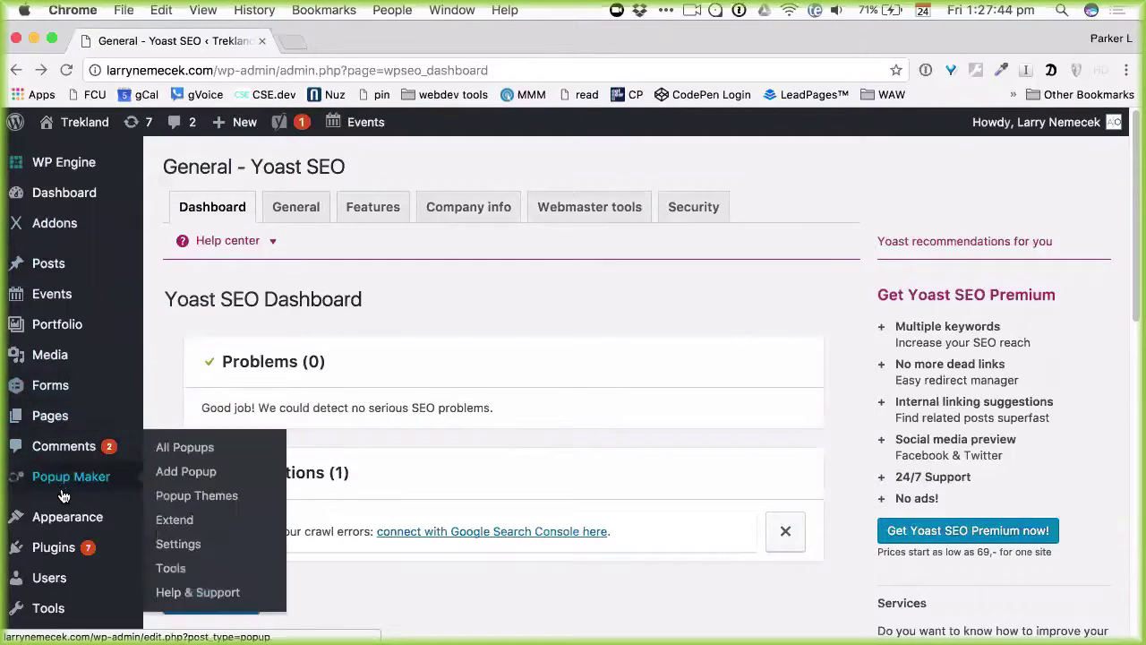
{"action": "mouse_move", "coordinate": [57, 631]}
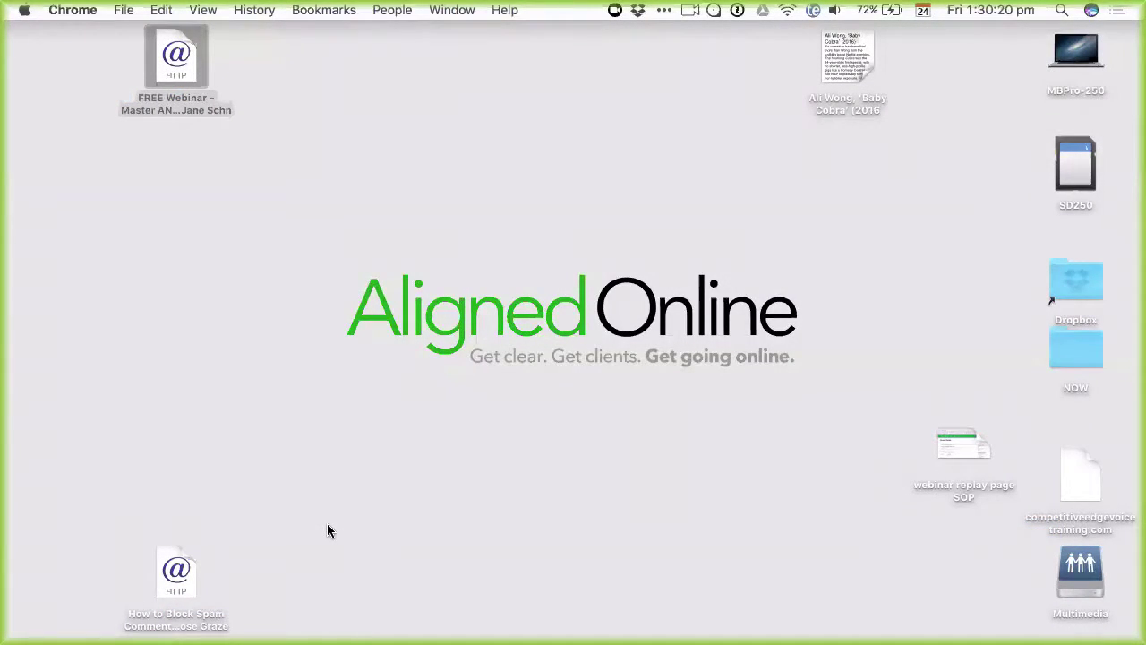
Step: Open a new Chrome window from the desktop and go to leadpages.net
{"action": "mouse_move", "coordinate": [1133, 258]}
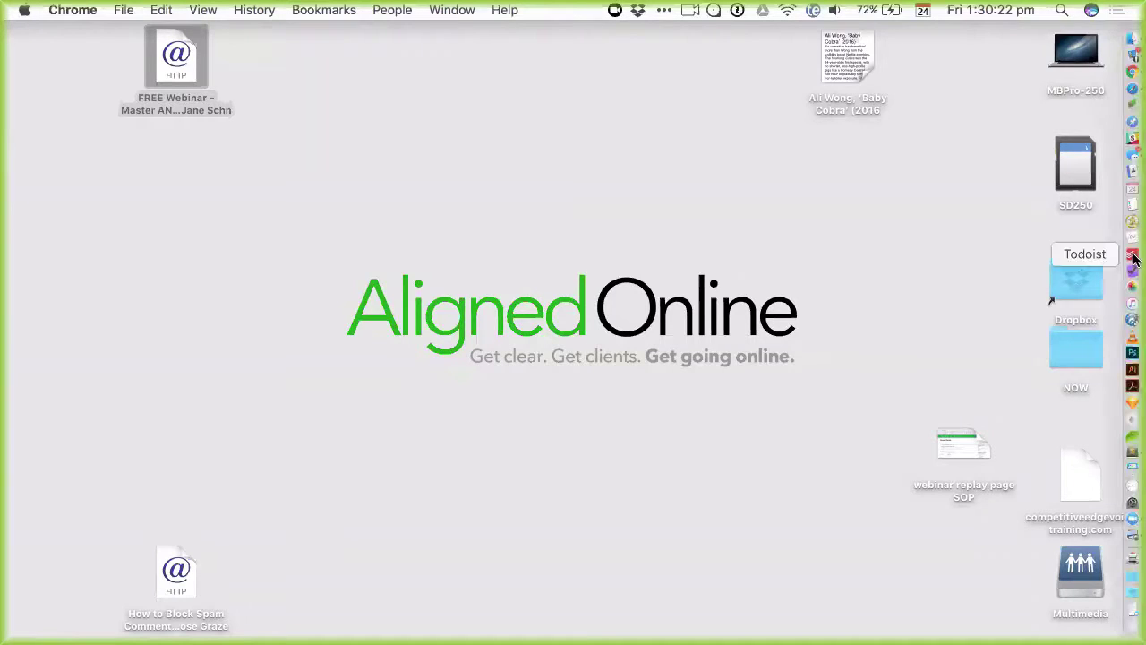
{"action": "left_click", "coordinate": [1132, 79]}
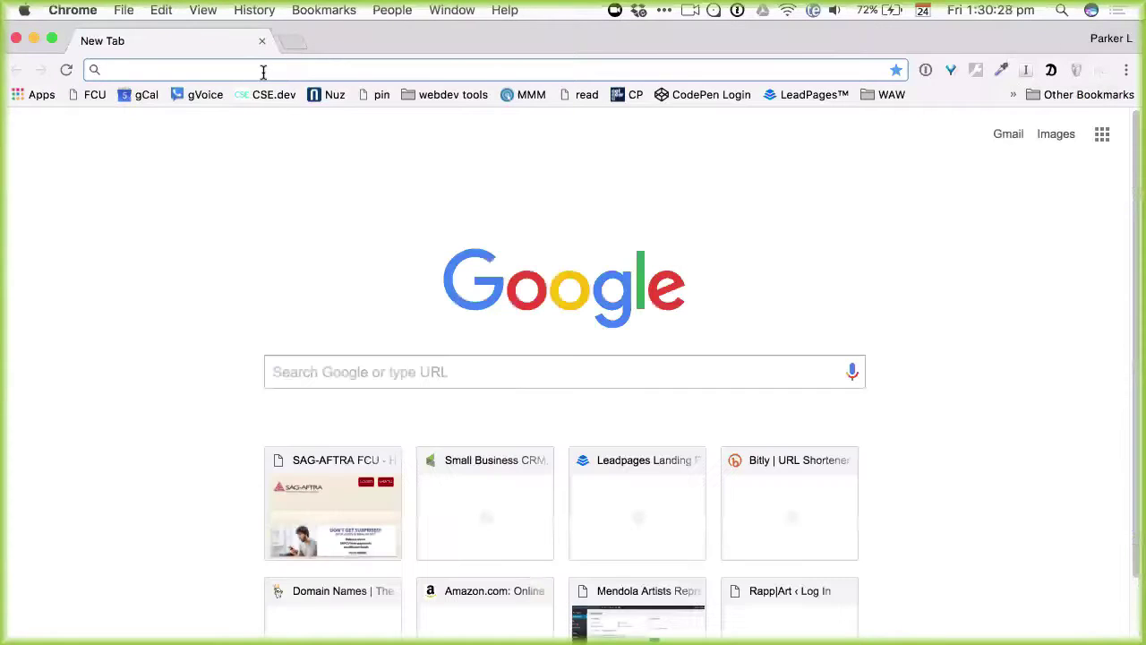
{"action": "type", "text": "leadpages.net"}
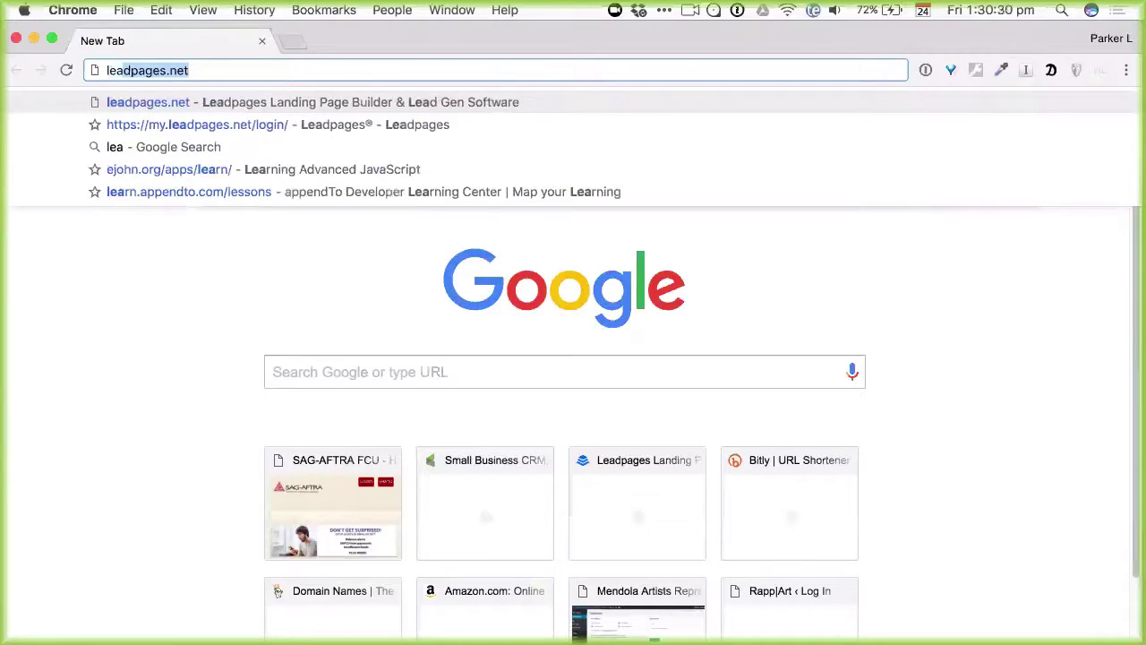
{"action": "key", "text": "Return"}
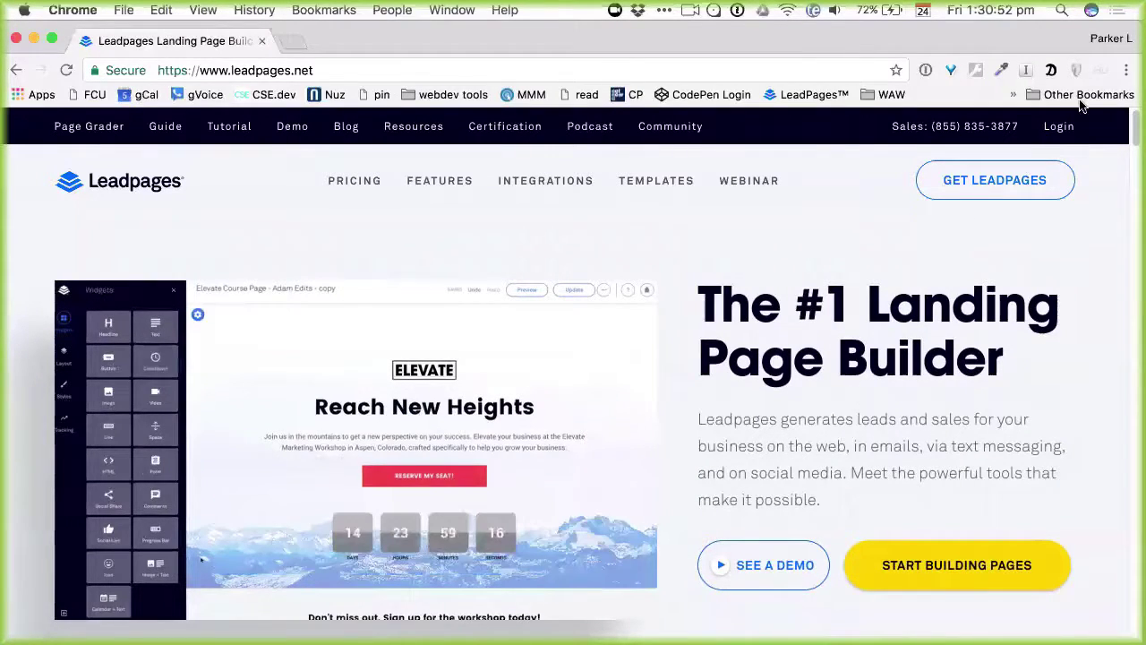
Step: Go to the Leadpages login and log out of the account that is currently signed in
{"action": "left_click", "coordinate": [1080, 96]}
{"action": "mouse_move", "coordinate": [1069, 117]}
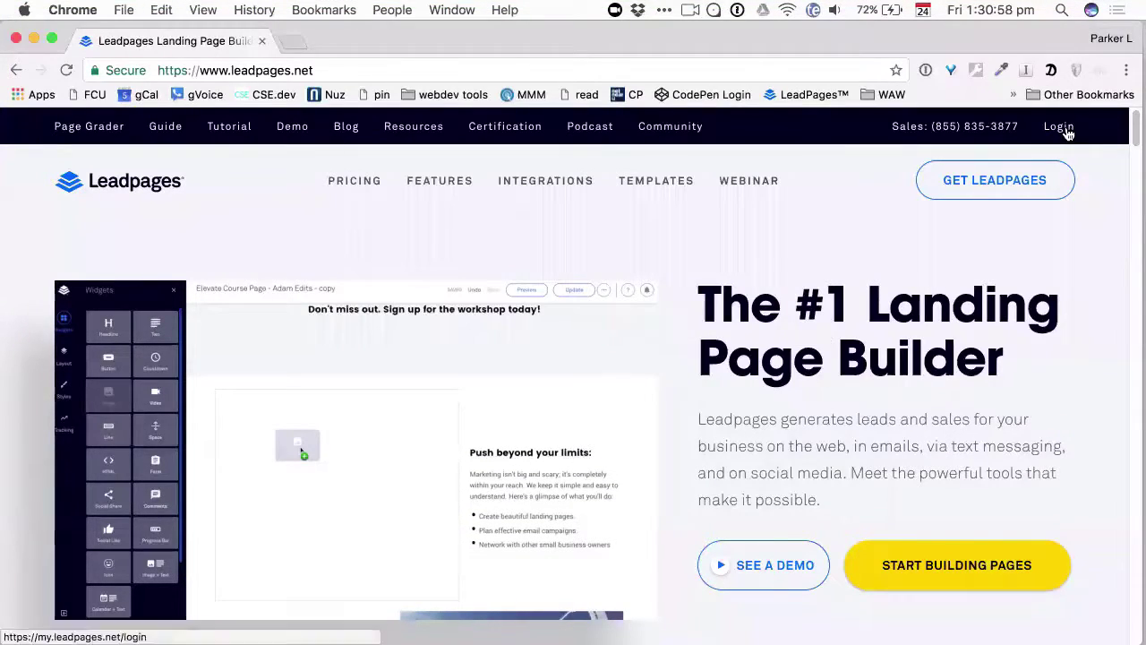
{"action": "left_click", "coordinate": [1065, 131]}
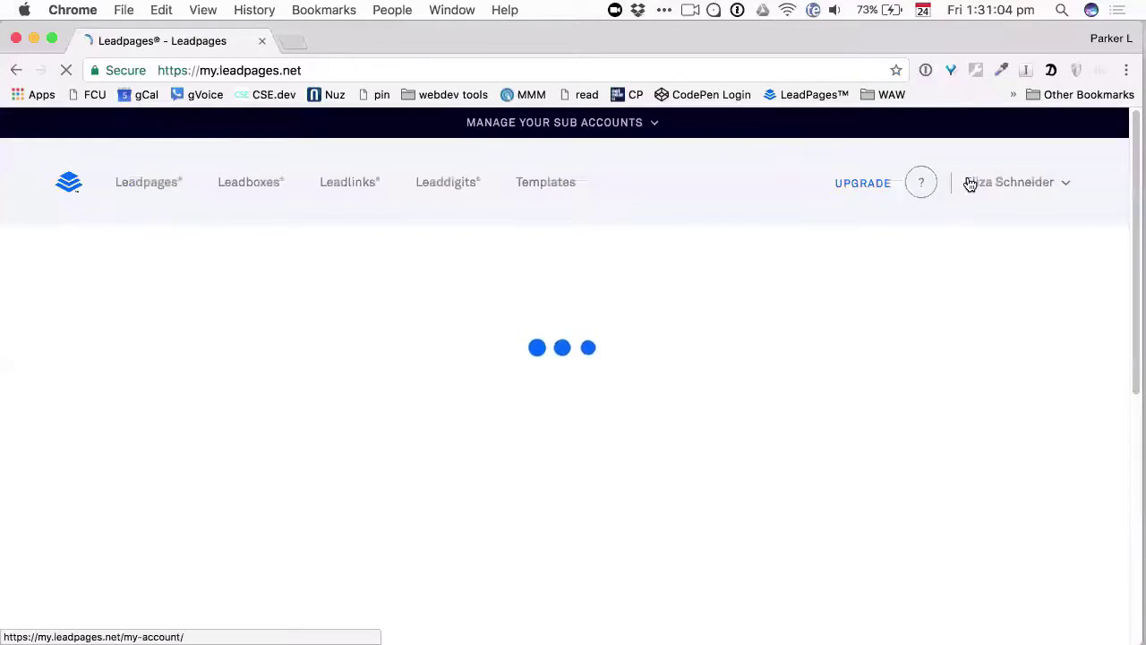
{"action": "left_click", "coordinate": [1064, 186]}
{"action": "left_click", "coordinate": [891, 615]}
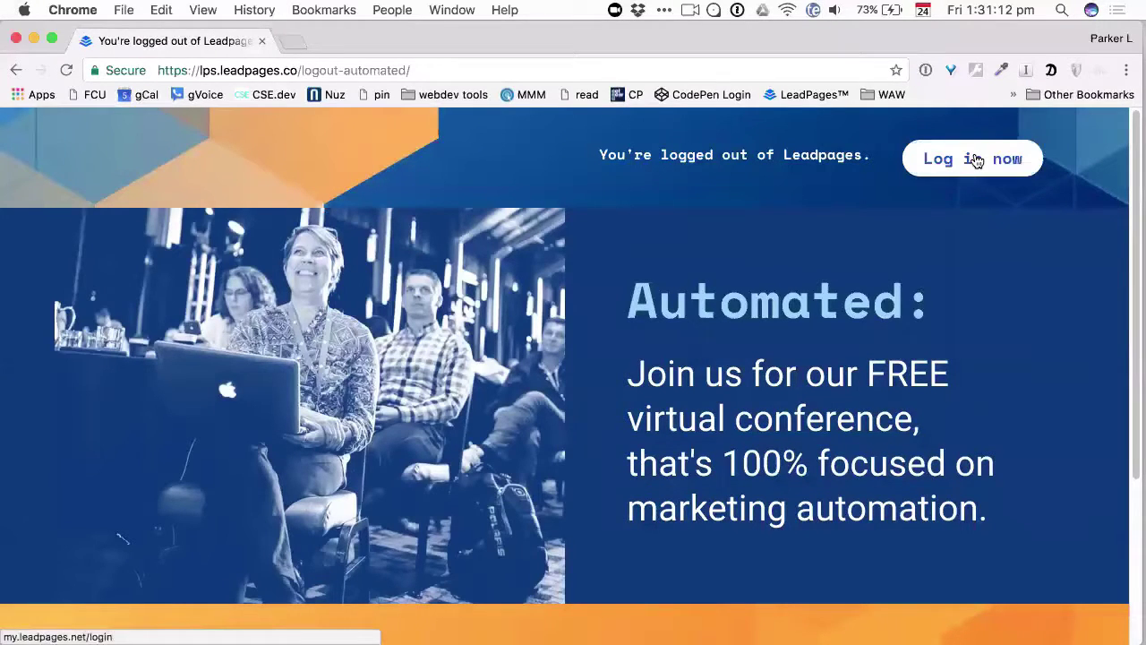
Step: Log in to Leadpages with the client's stored username and account password from 1Password, and save the password in Chrome
{"action": "left_click", "coordinate": [976, 159]}
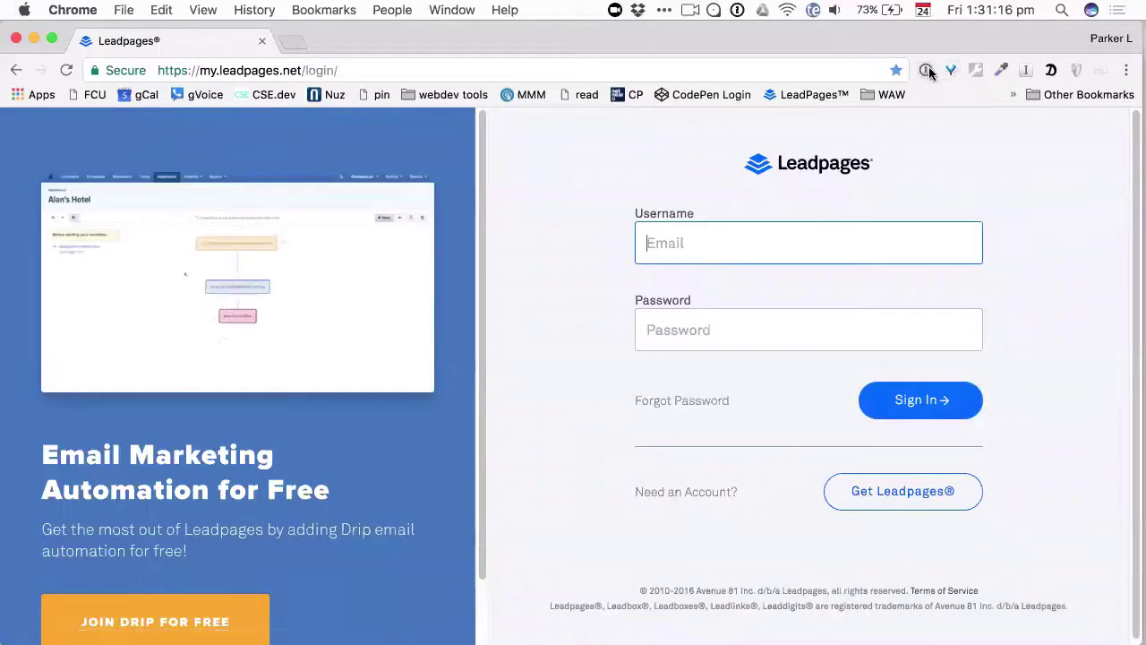
{"action": "left_click", "coordinate": [925, 69]}
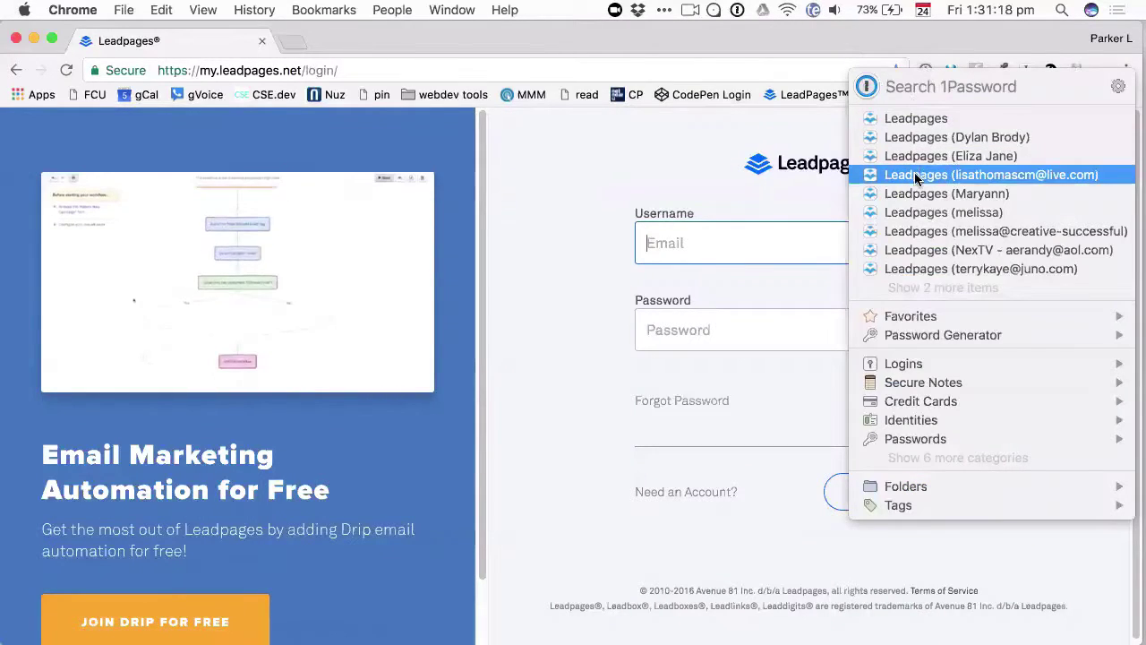
{"action": "mouse_move", "coordinate": [925, 176]}
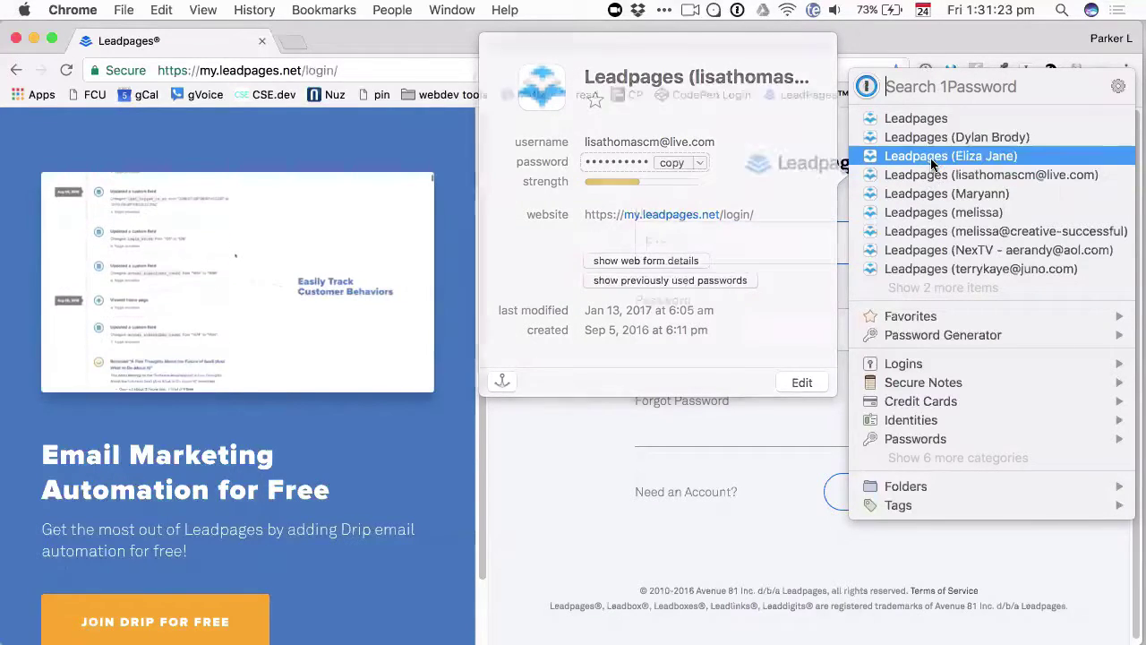
{"action": "left_click", "coordinate": [926, 193]}
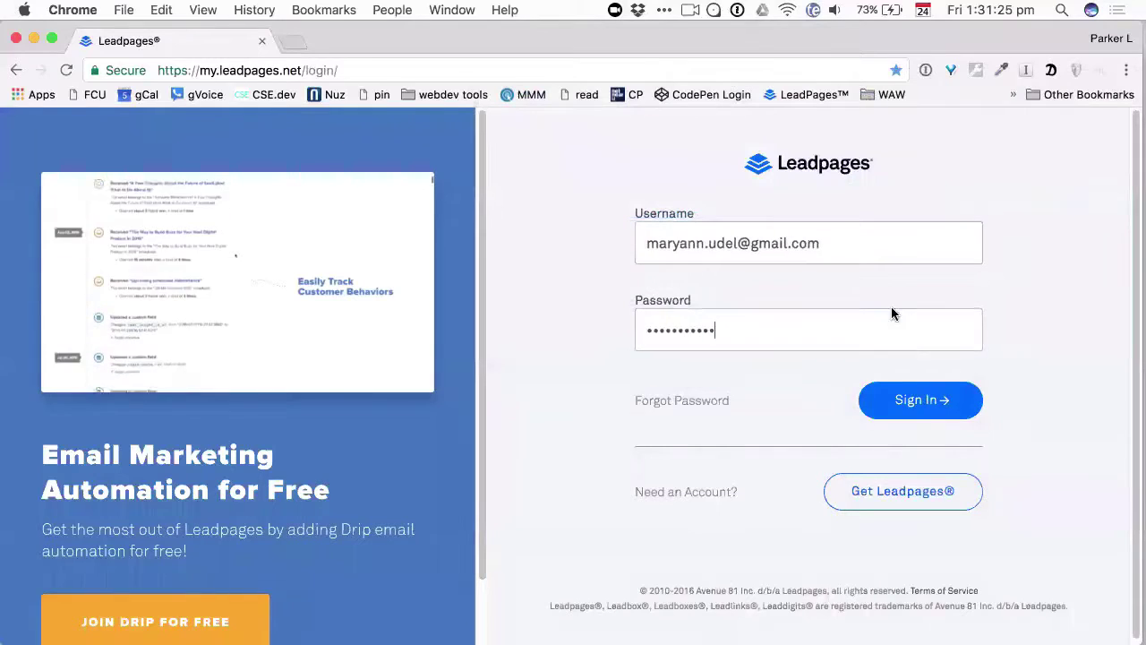
{"action": "left_click", "coordinate": [899, 393]}
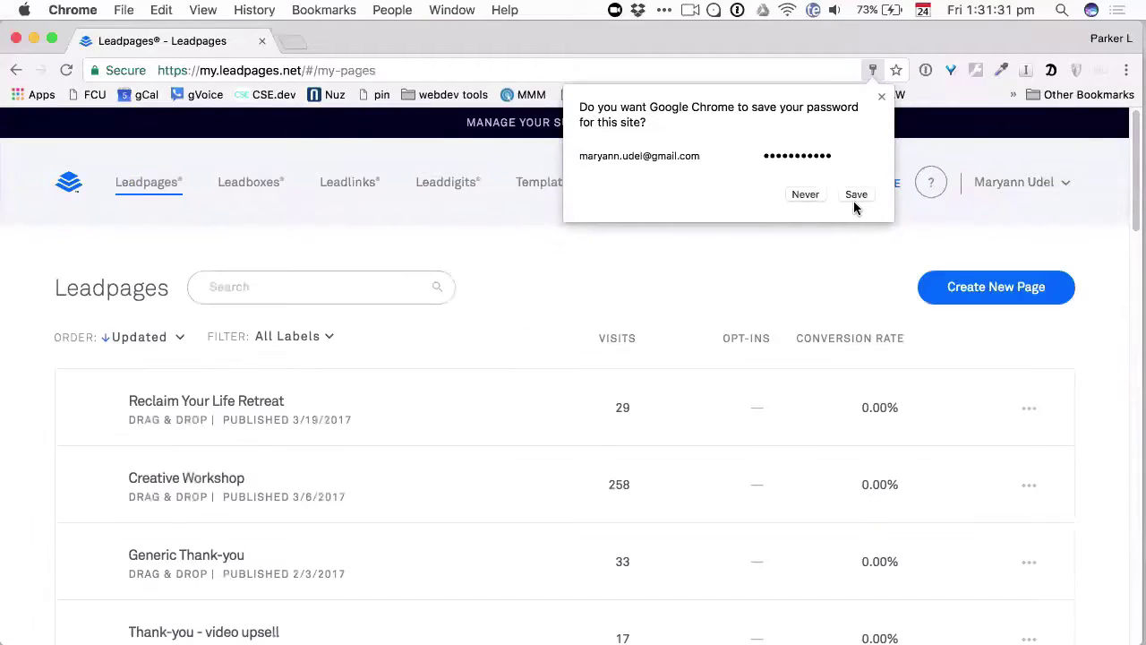
{"action": "left_click", "coordinate": [855, 195]}
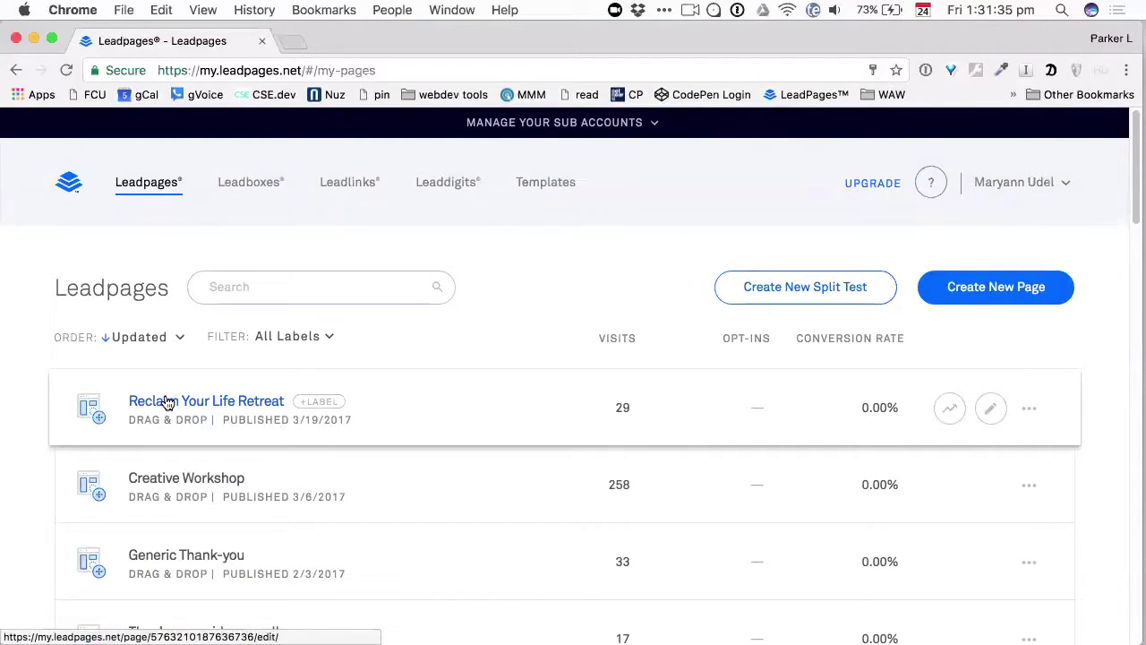
Step: Open the Reclaim Your Life Retreat page for editing and preview it in the mobile and tablet layouts
{"action": "left_click", "coordinate": [992, 411]}
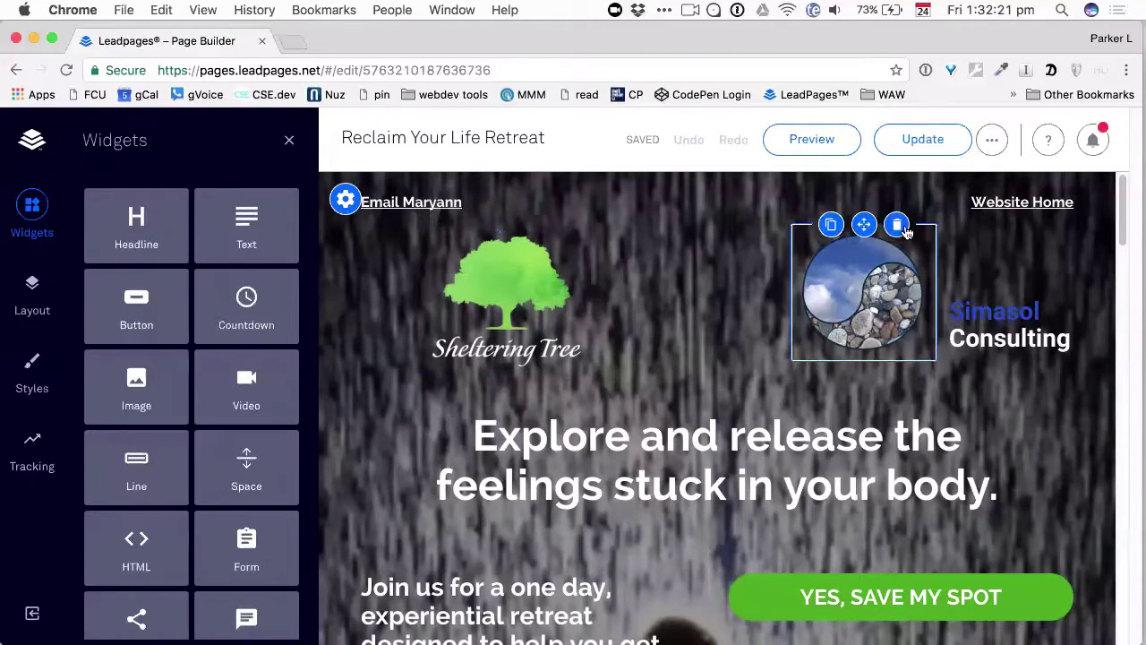
{"action": "left_click", "coordinate": [795, 147]}
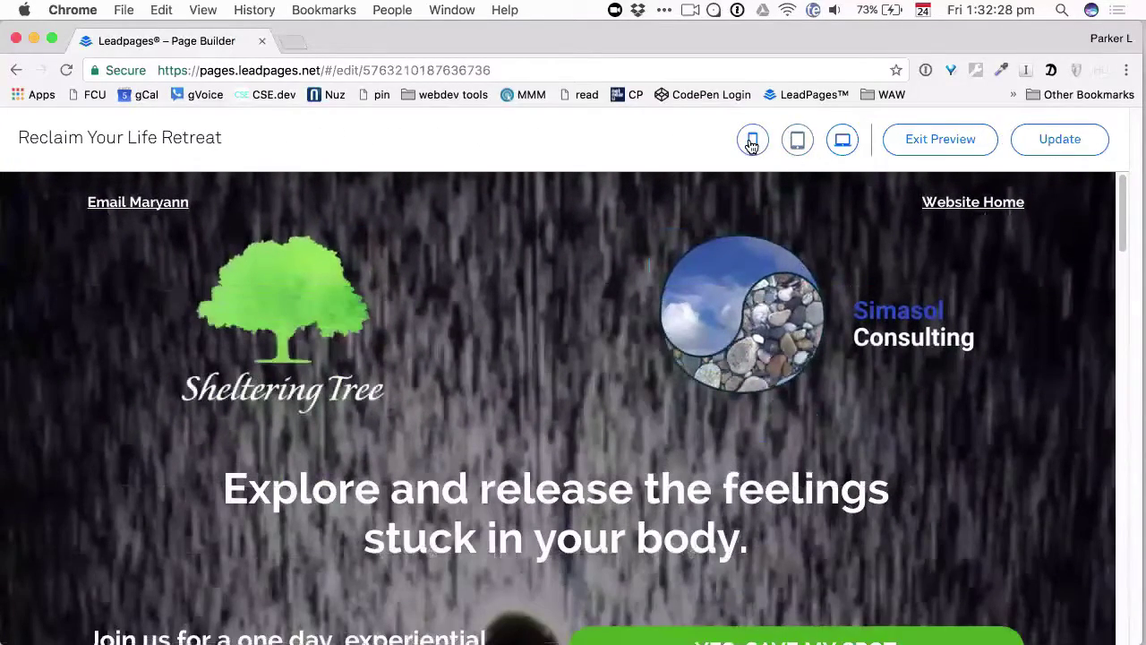
{"action": "left_click", "coordinate": [752, 142]}
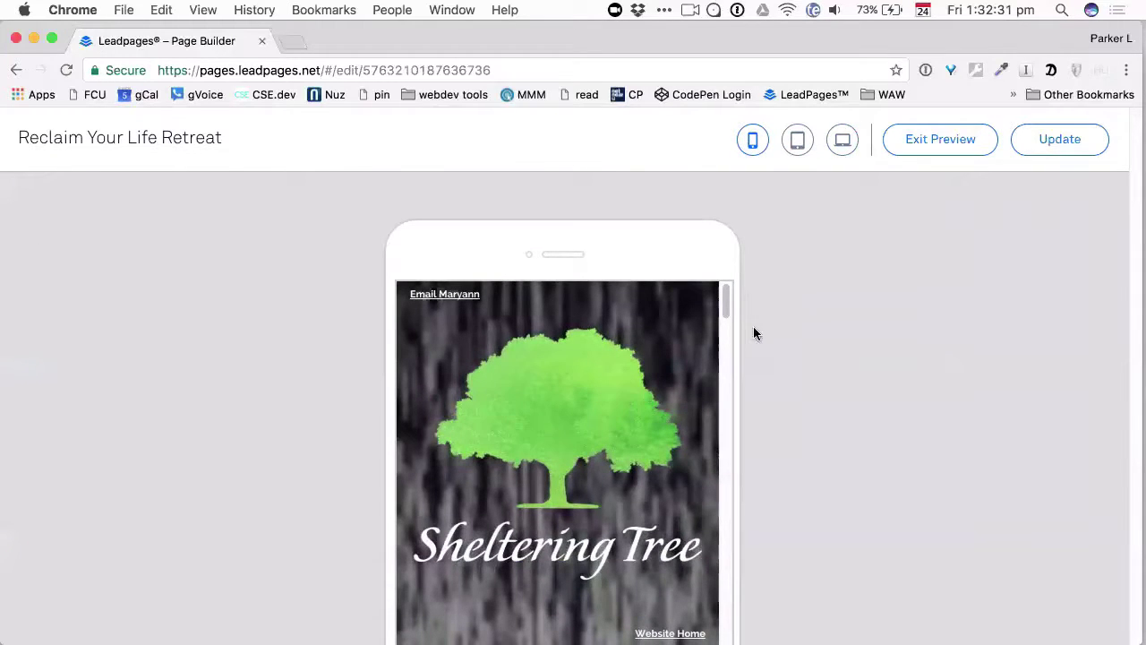
{"action": "left_click_drag", "start_coordinate": [728, 305], "coordinate": [730, 350]}
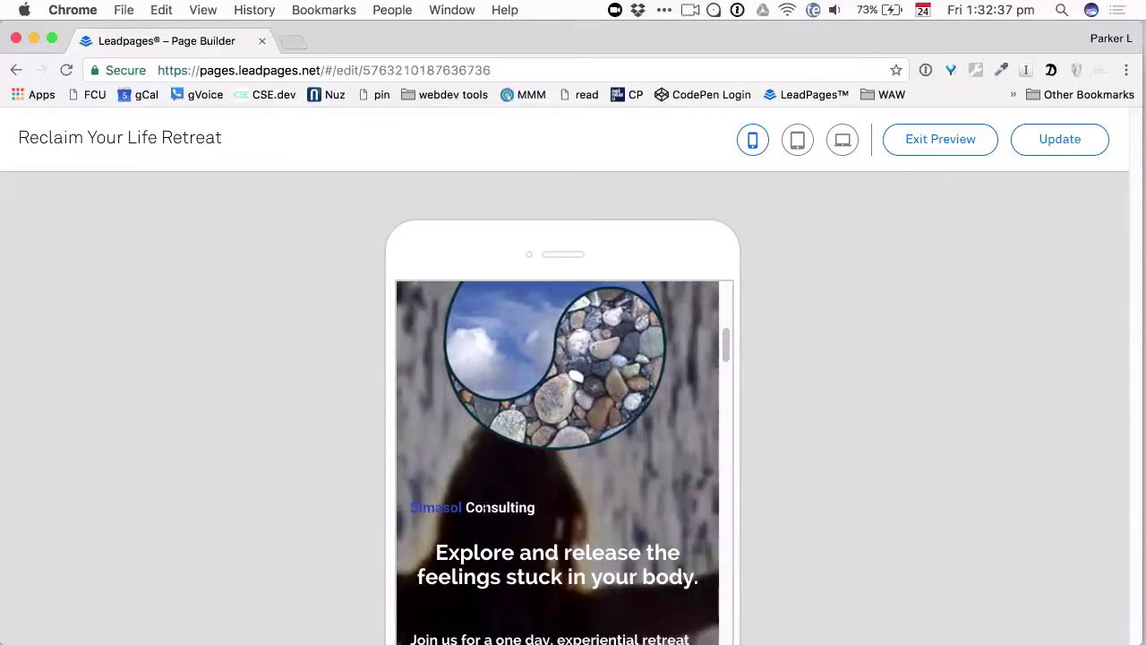
{"action": "left_click_drag", "start_coordinate": [723, 352], "coordinate": [725, 293]}
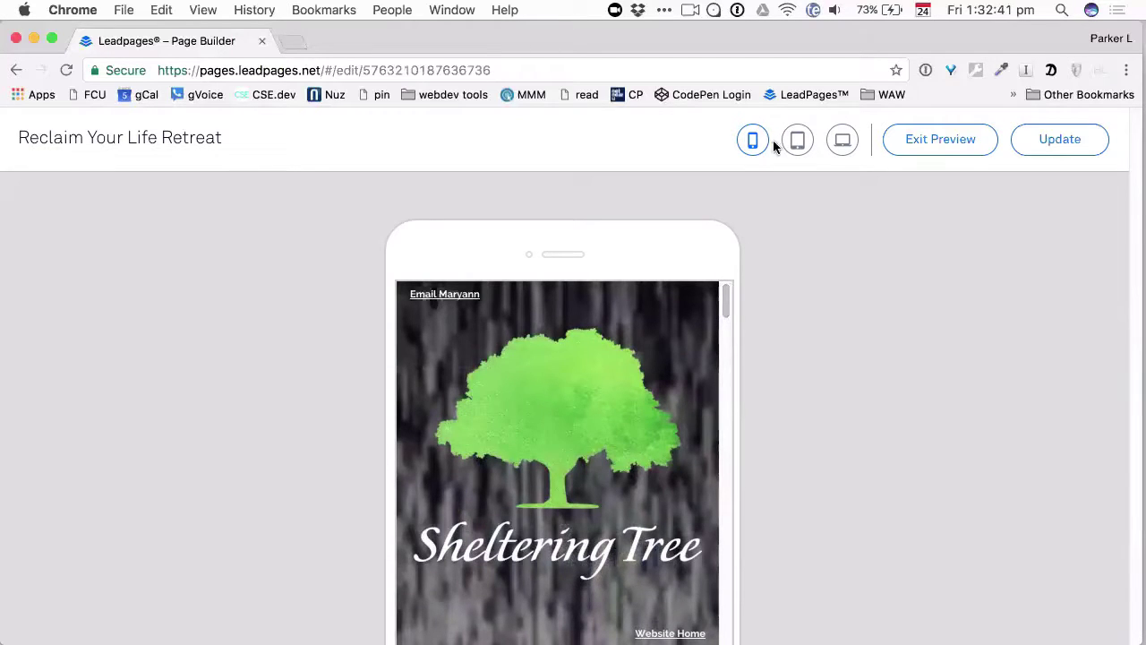
{"action": "left_click", "coordinate": [796, 140]}
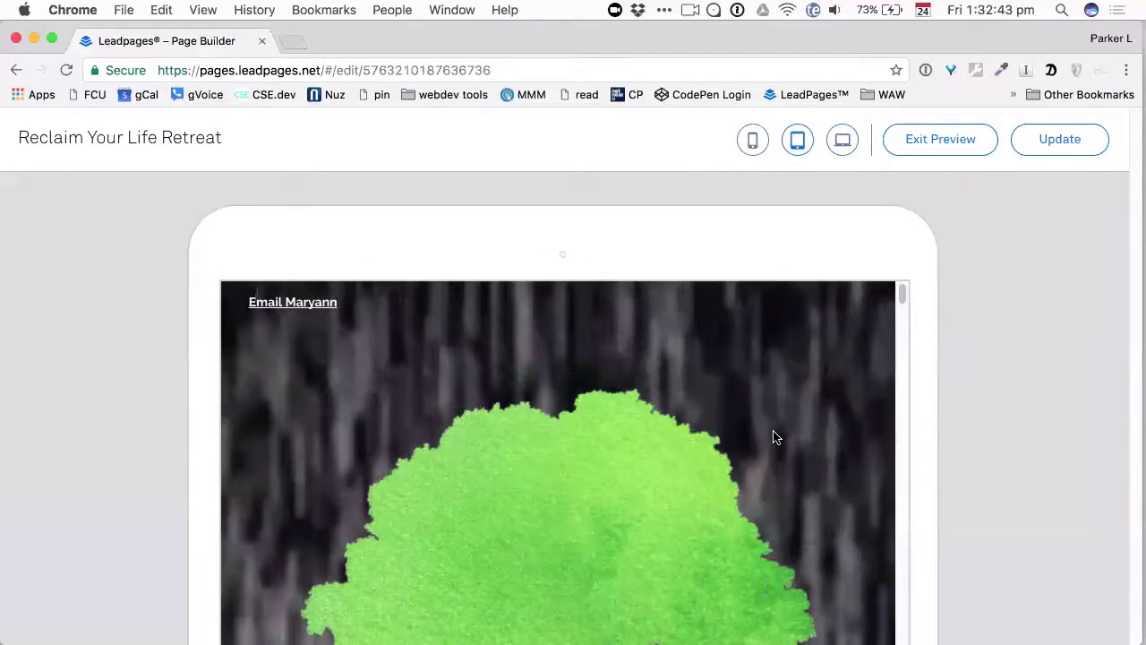
{"action": "left_click_drag", "start_coordinate": [899, 291], "coordinate": [913, 254]}
{"action": "left_click", "coordinate": [940, 138]}
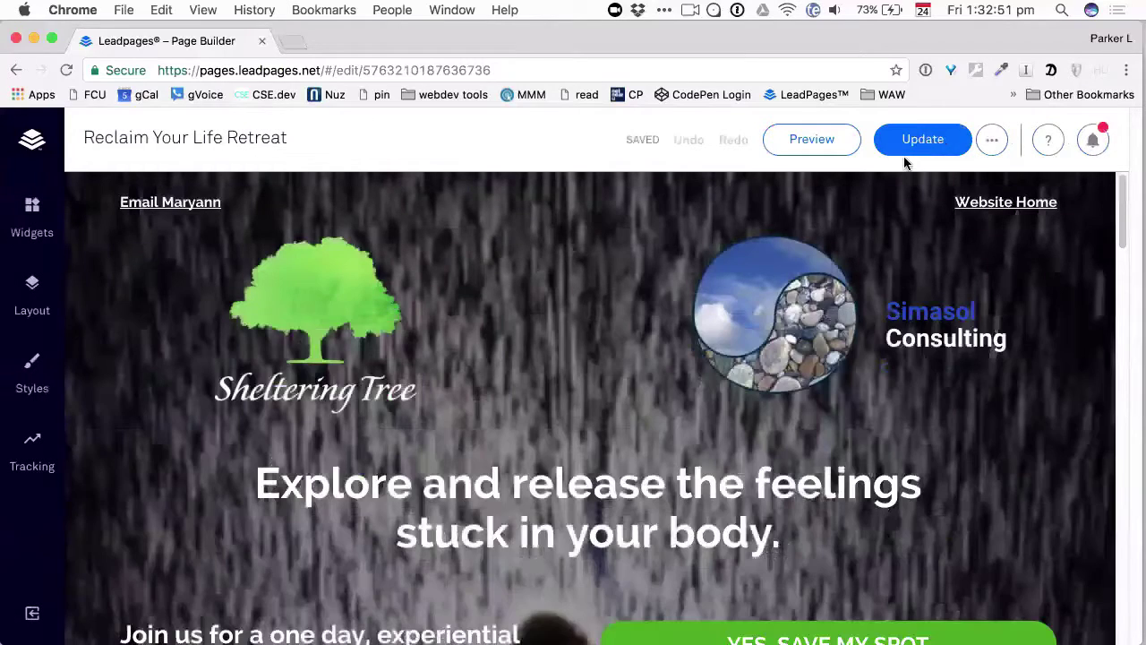
Step: Delete the two empty widgets between the Sheltering Tree logo and the round sky-and-stones logo
{"action": "mouse_move", "coordinate": [824, 277]}
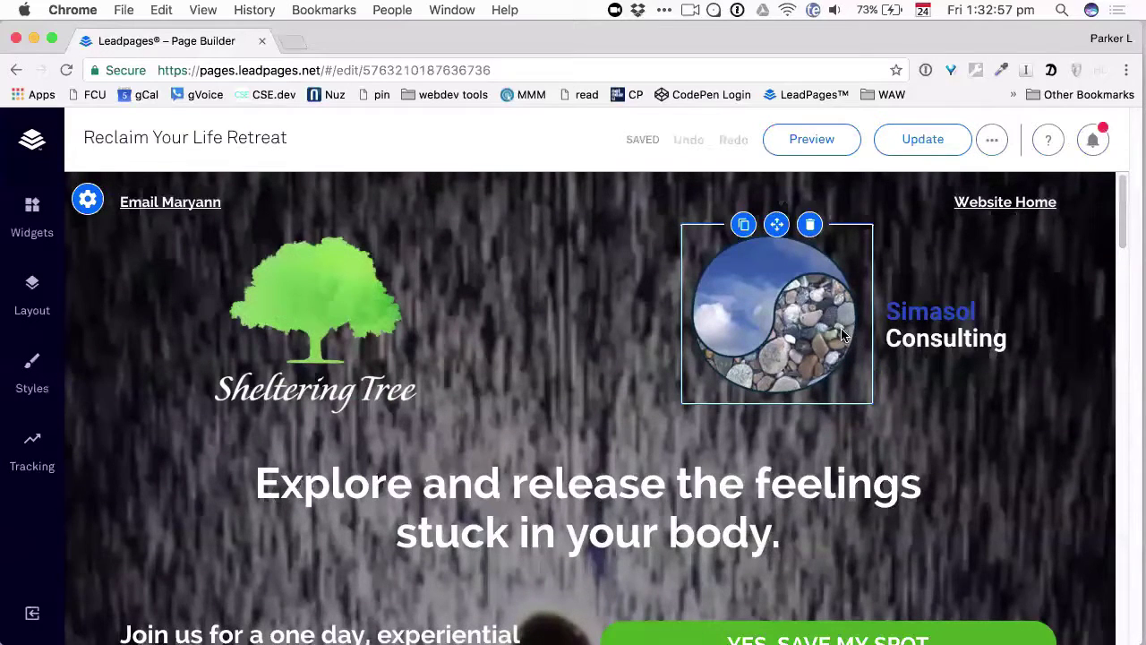
{"action": "mouse_move", "coordinate": [886, 329]}
{"action": "mouse_move", "coordinate": [709, 329]}
{"action": "left_click_drag", "start_coordinate": [796, 329], "coordinate": [674, 349]}
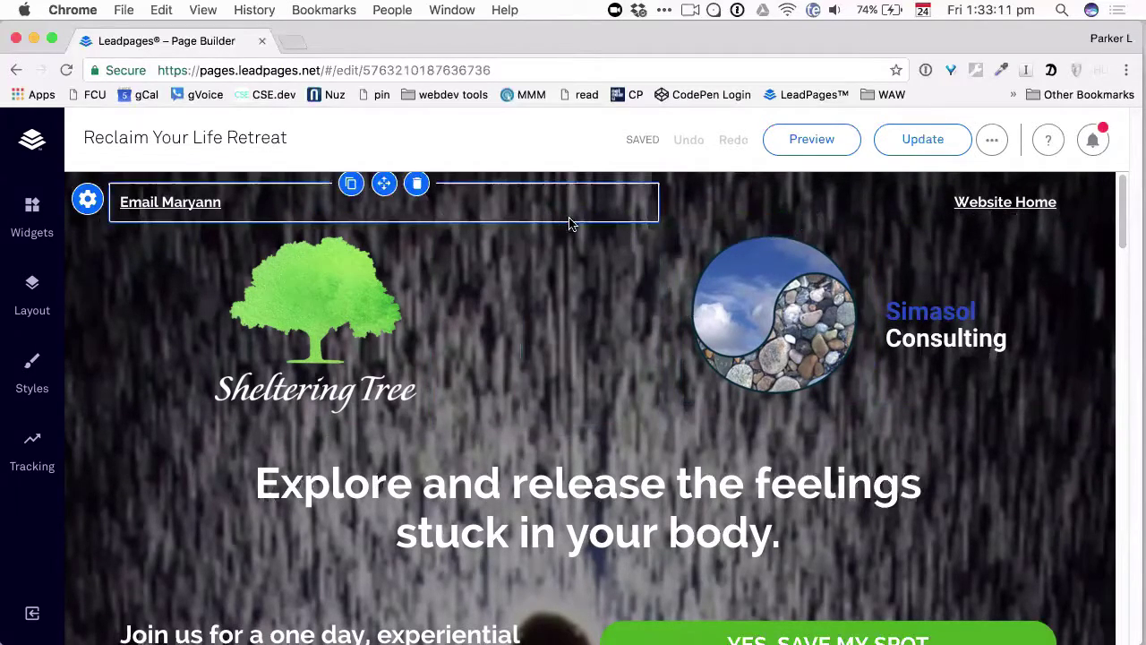
{"action": "left_click", "coordinate": [624, 227]}
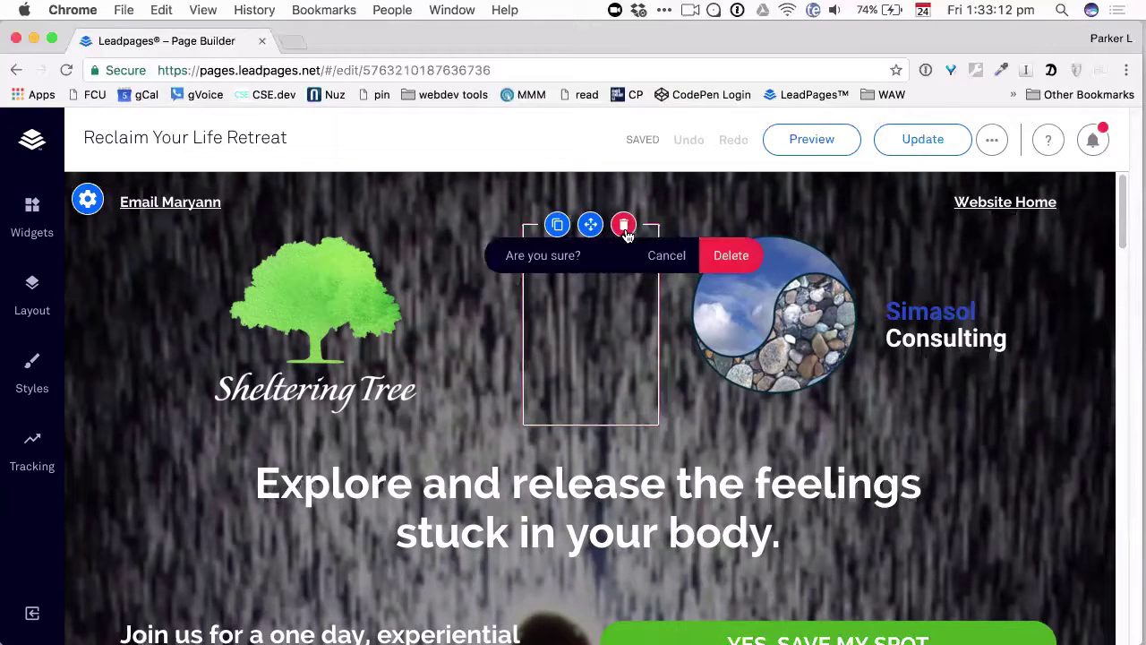
{"action": "left_click", "coordinate": [727, 255]}
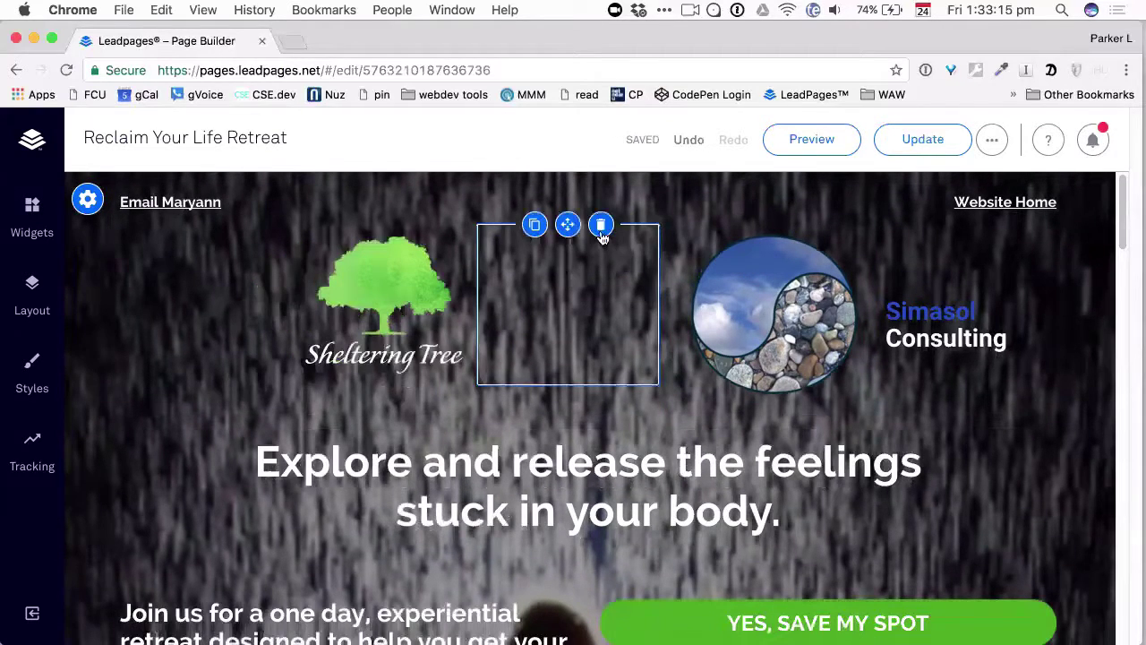
{"action": "left_click", "coordinate": [602, 227]}
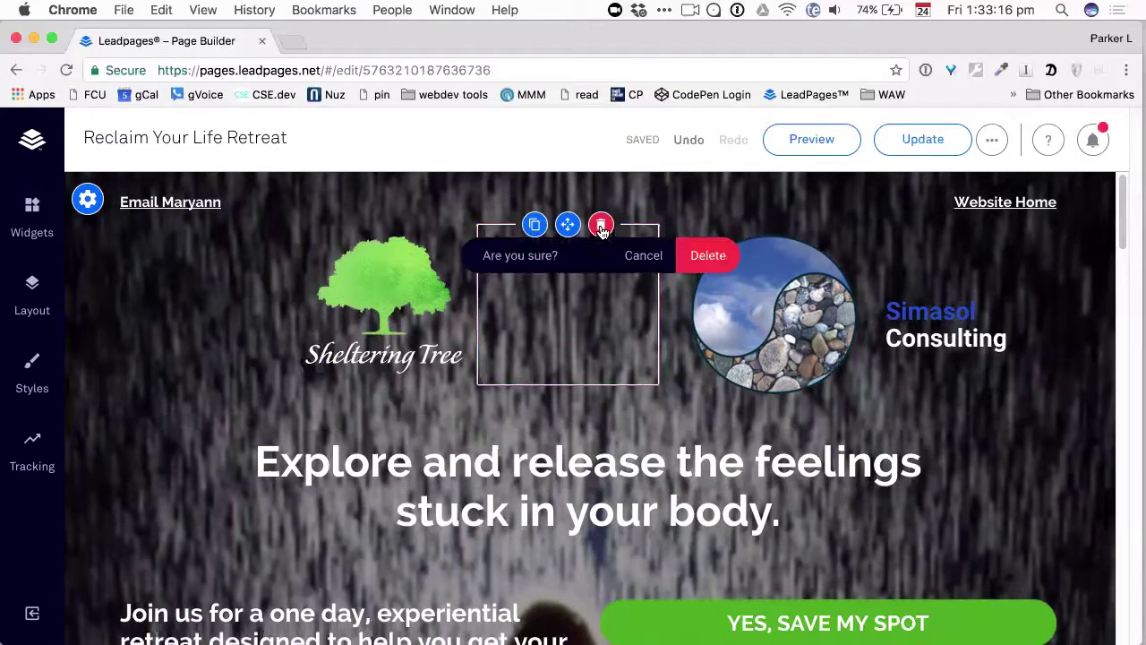
{"action": "left_click", "coordinate": [716, 256]}
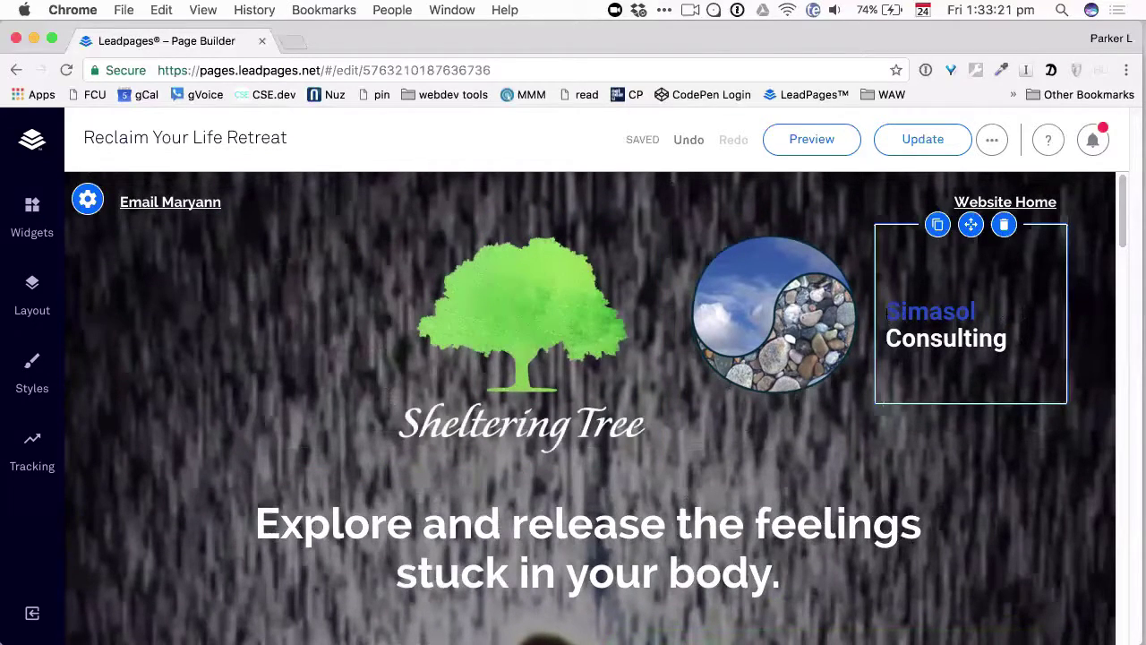
Step: Delete the Simasol Consulting text and place a Space widget to the right of the round logo
{"action": "left_click", "coordinate": [1003, 226]}
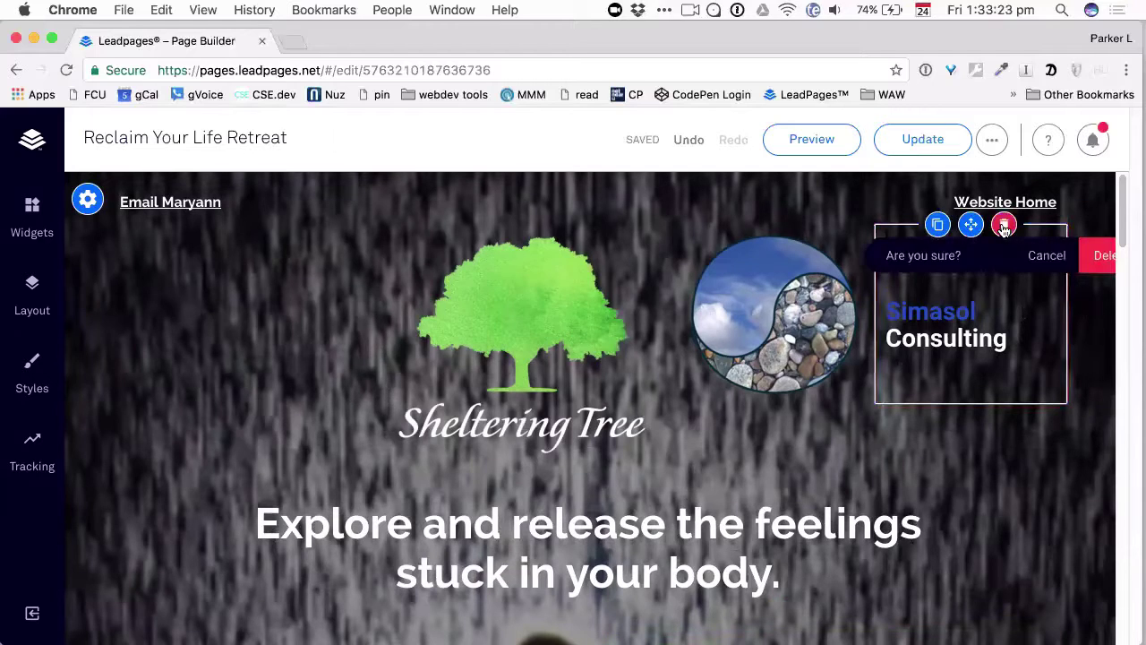
{"action": "left_click", "coordinate": [1101, 256]}
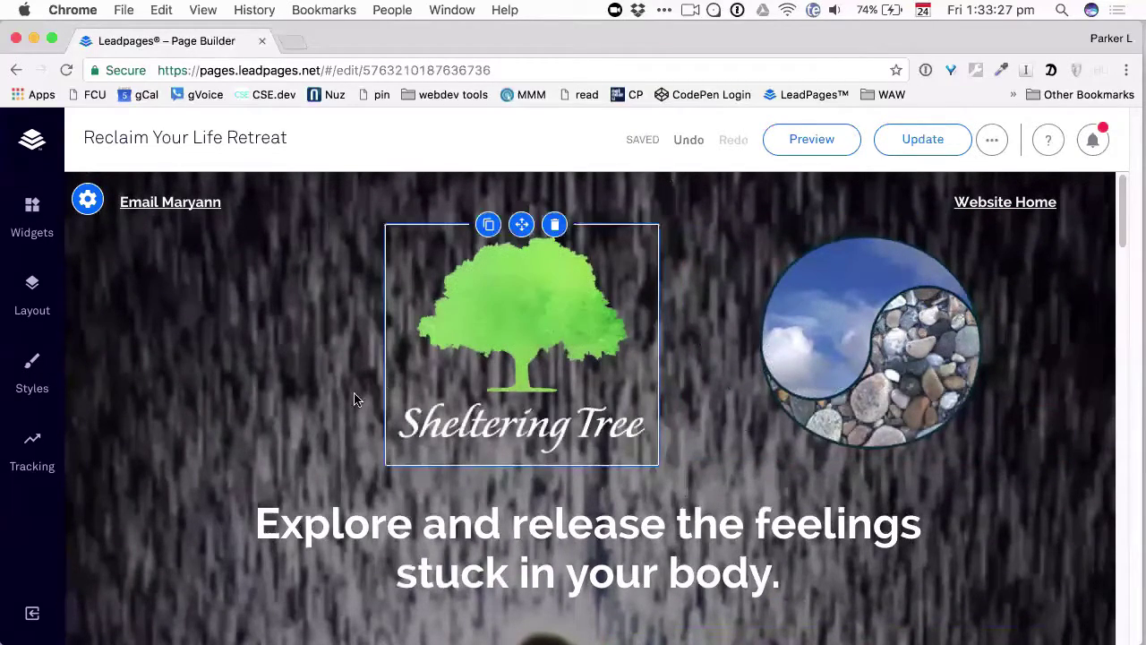
{"action": "left_click", "coordinate": [33, 293]}
{"action": "left_click", "coordinate": [39, 218]}
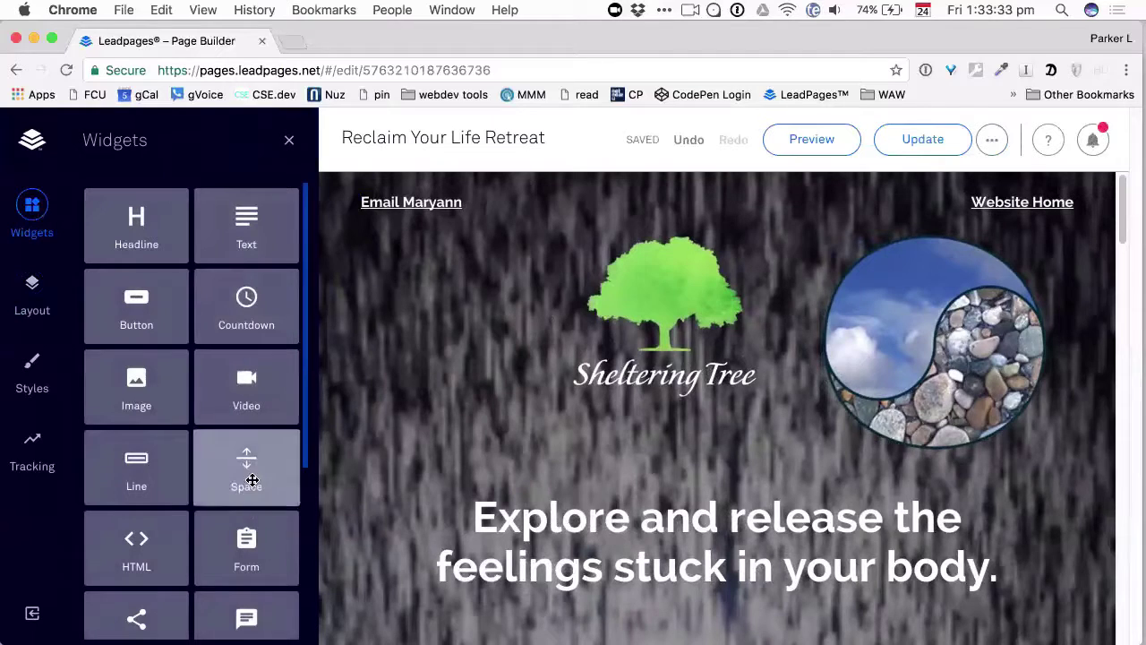
{"action": "left_click_drag", "start_coordinate": [252, 480], "coordinate": [1029, 339]}
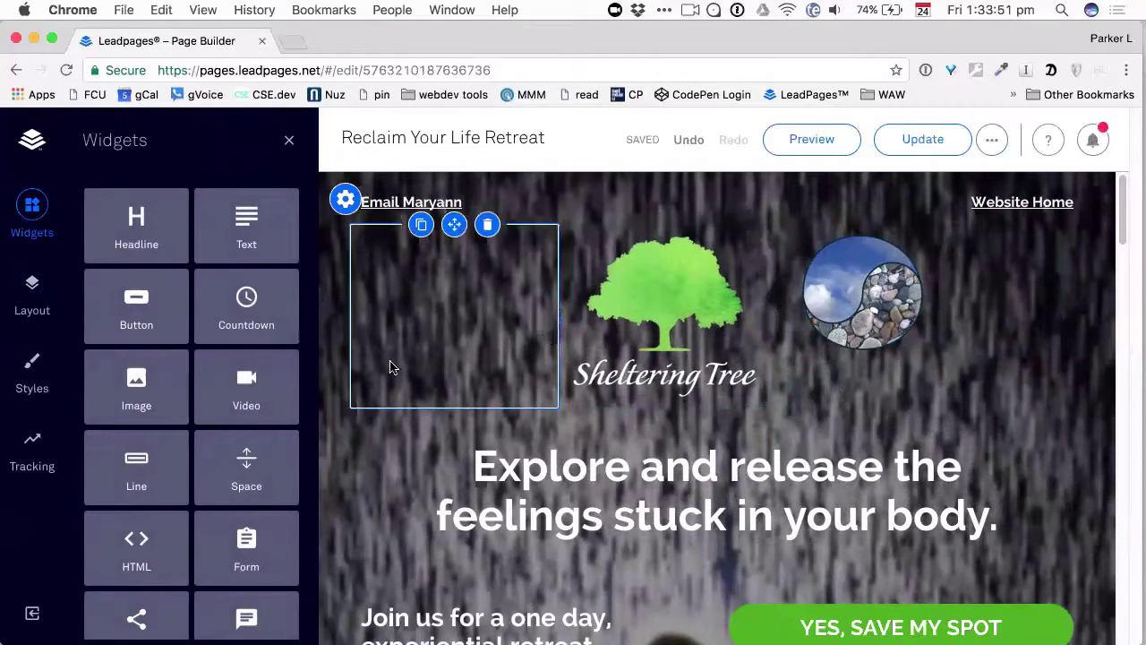
Step: Set the top, left, right and bottom padding of Column 1 in the Top Section's Row 1 to 0
{"action": "left_click", "coordinate": [36, 286]}
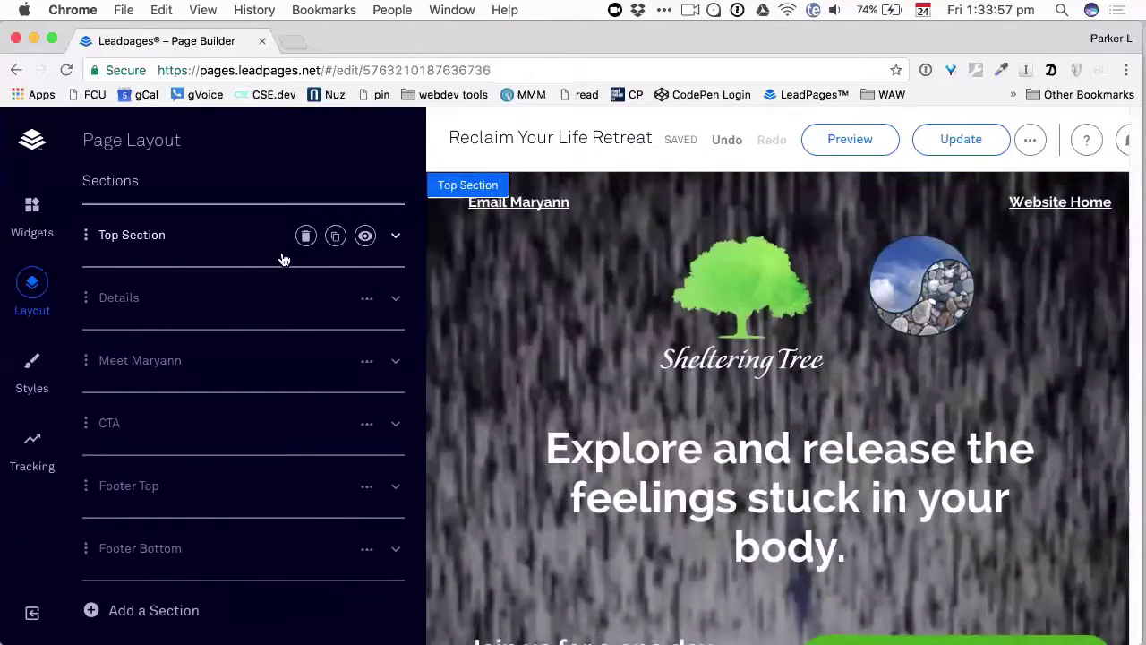
{"action": "left_click", "coordinate": [398, 238]}
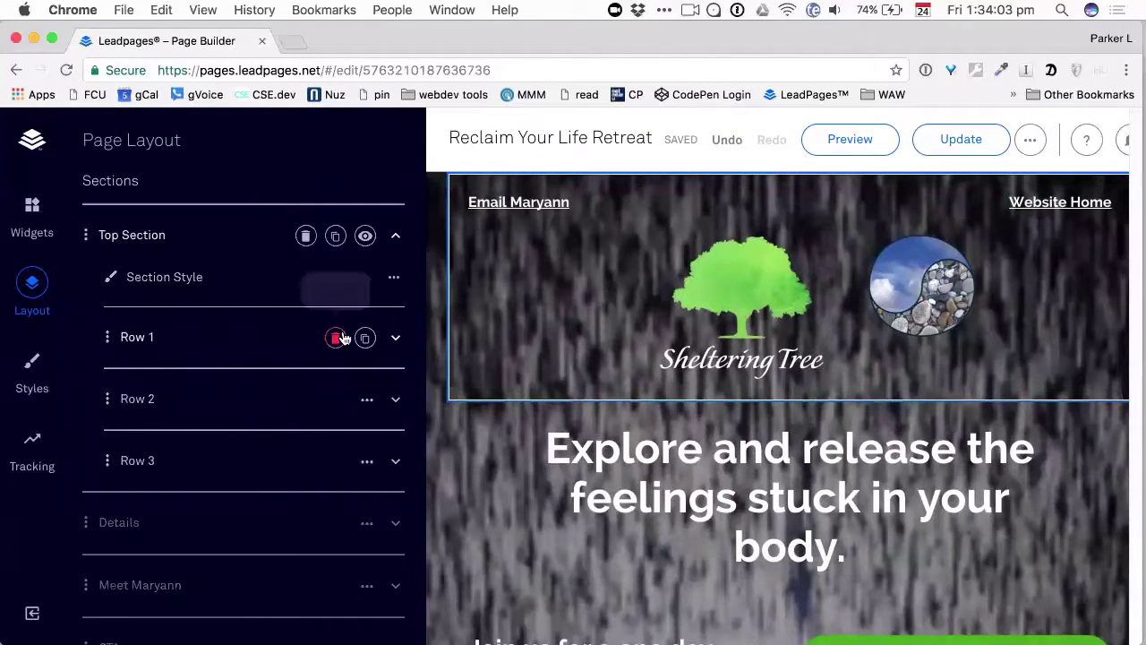
{"action": "left_click", "coordinate": [395, 338]}
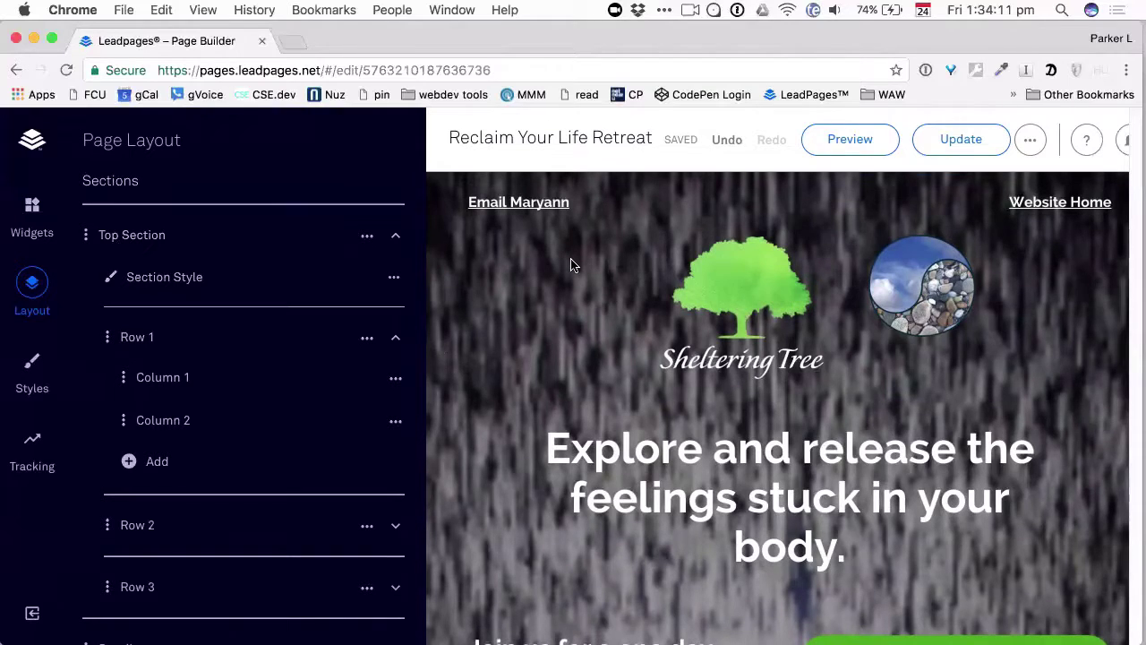
{"action": "left_click", "coordinate": [166, 385]}
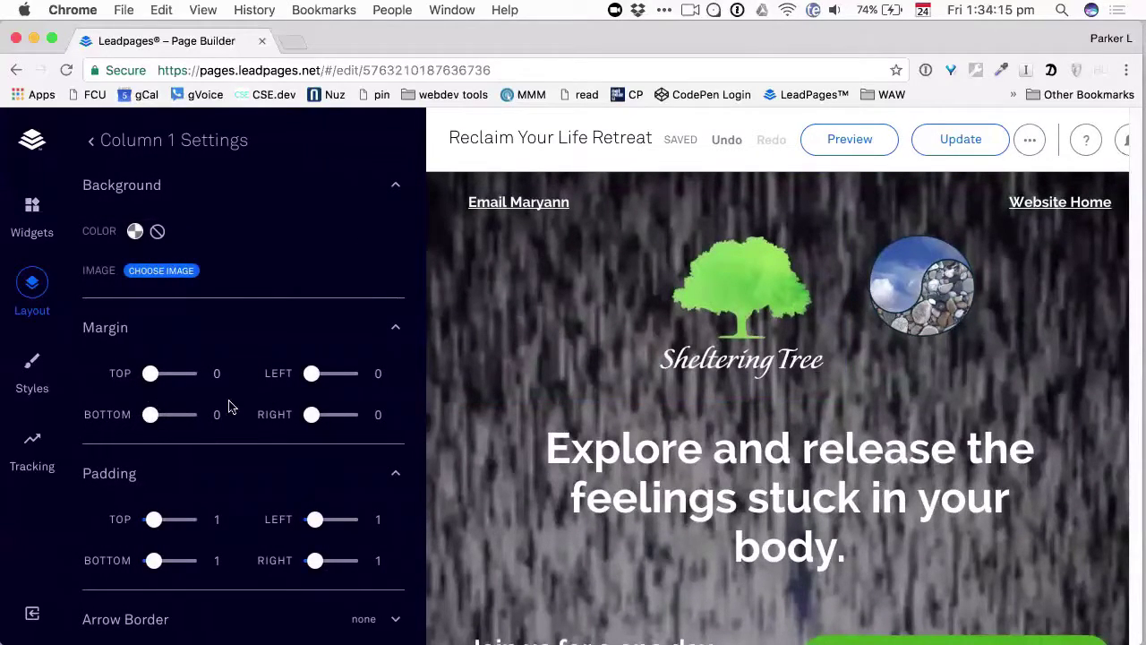
{"action": "left_click_drag", "start_coordinate": [153, 519], "coordinate": [107, 519]}
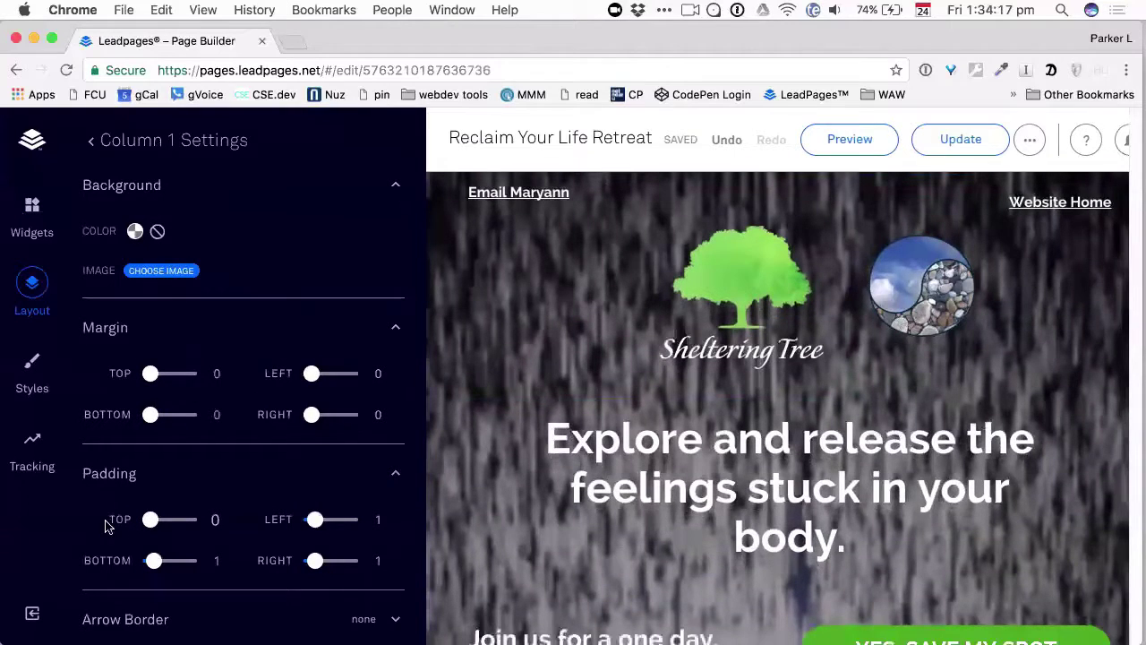
{"action": "left_click_drag", "start_coordinate": [314, 519], "coordinate": [309, 558]}
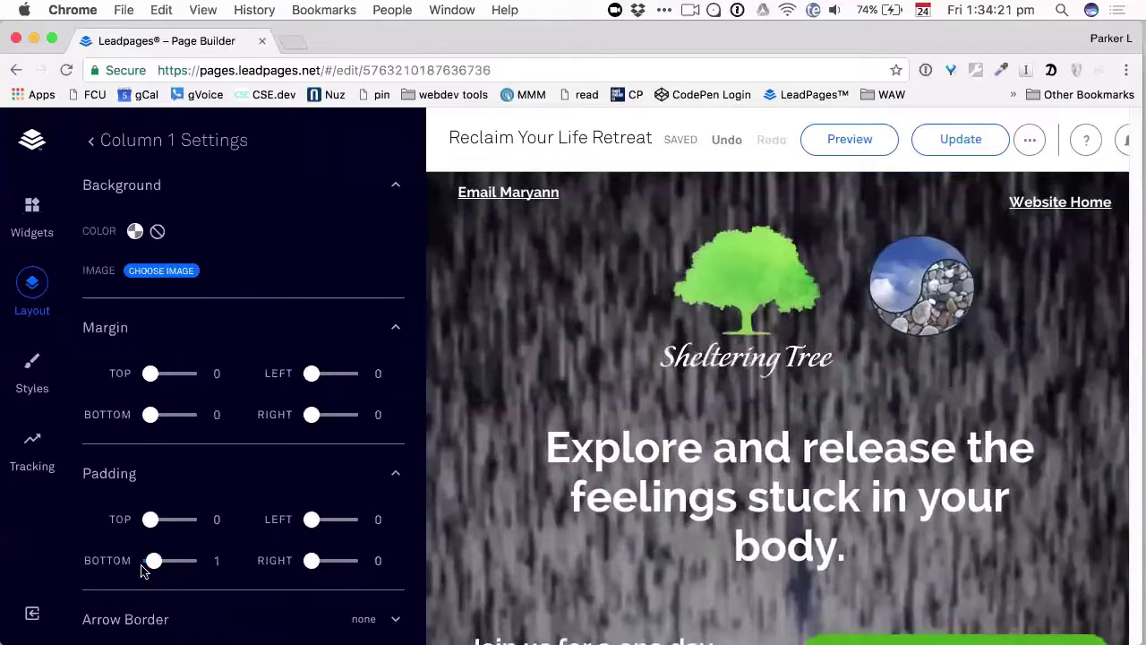
{"action": "left_click_drag", "start_coordinate": [153, 559], "coordinate": [140, 560]}
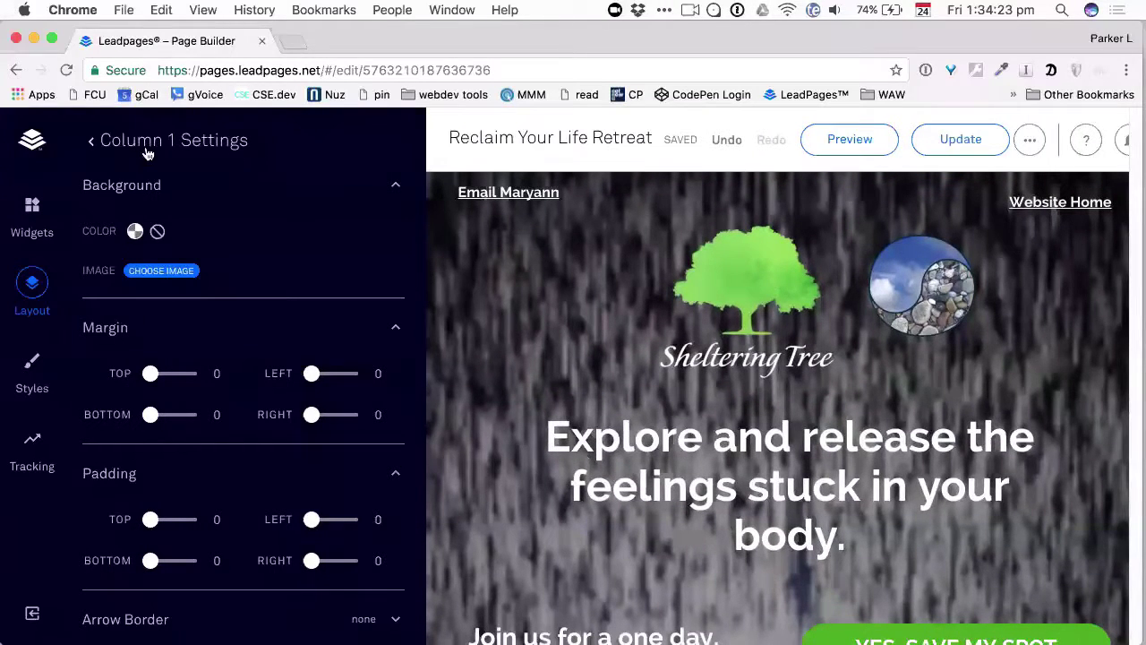
Step: Set the top, bottom, left and right padding of Column 2 in the Top Section's Row 1 to 0
{"action": "left_click", "coordinate": [140, 151]}
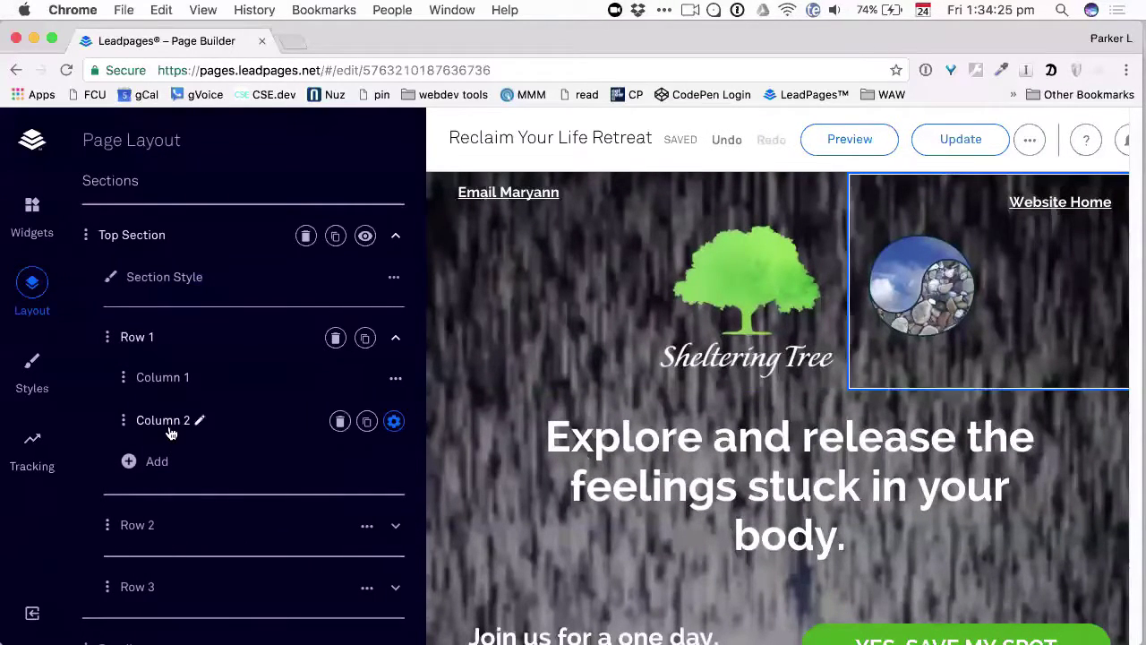
{"action": "left_click", "coordinate": [393, 420]}
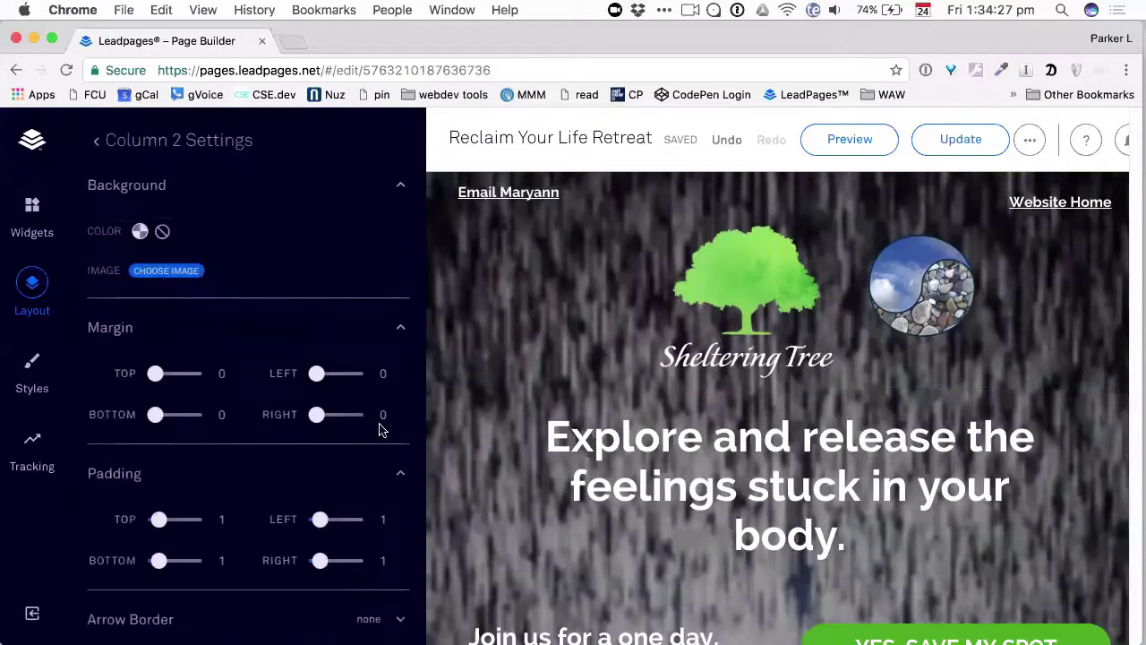
{"action": "left_click_drag", "start_coordinate": [153, 519], "coordinate": [99, 573]}
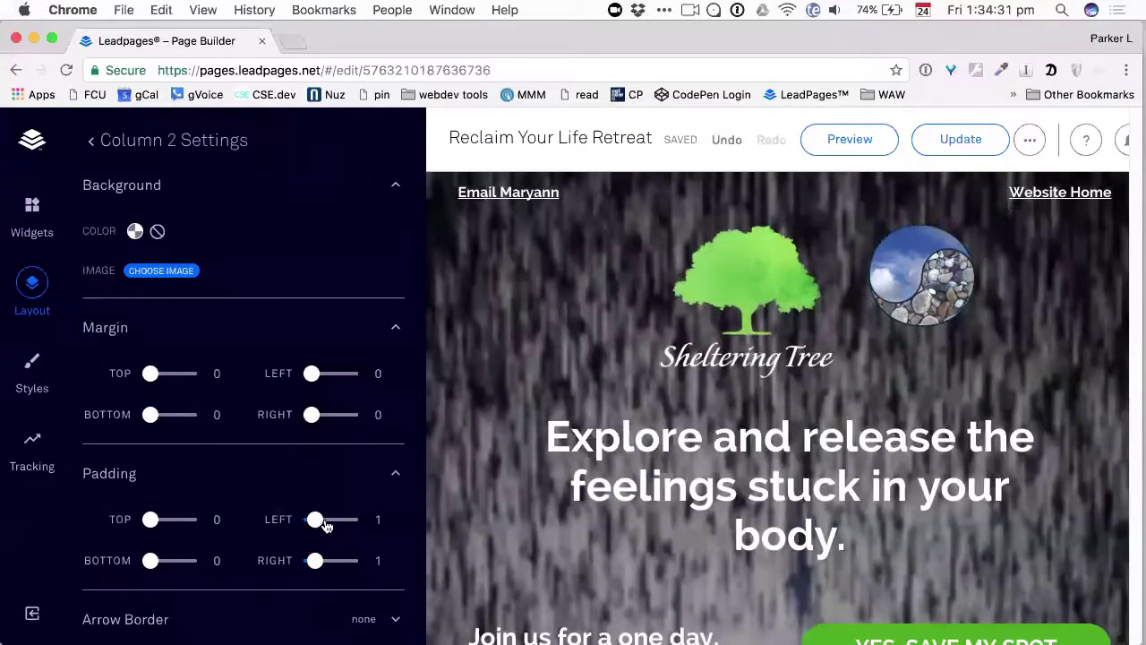
{"action": "left_click_drag", "start_coordinate": [314, 519], "coordinate": [284, 525]}
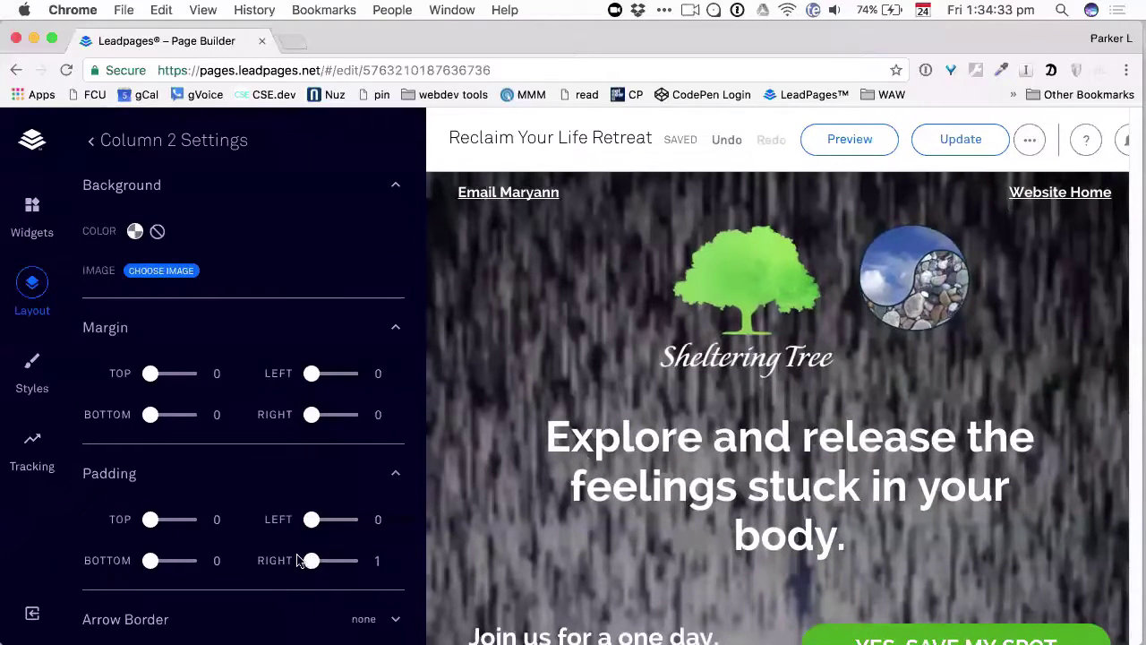
{"action": "left_click_drag", "start_coordinate": [312, 560], "coordinate": [260, 559]}
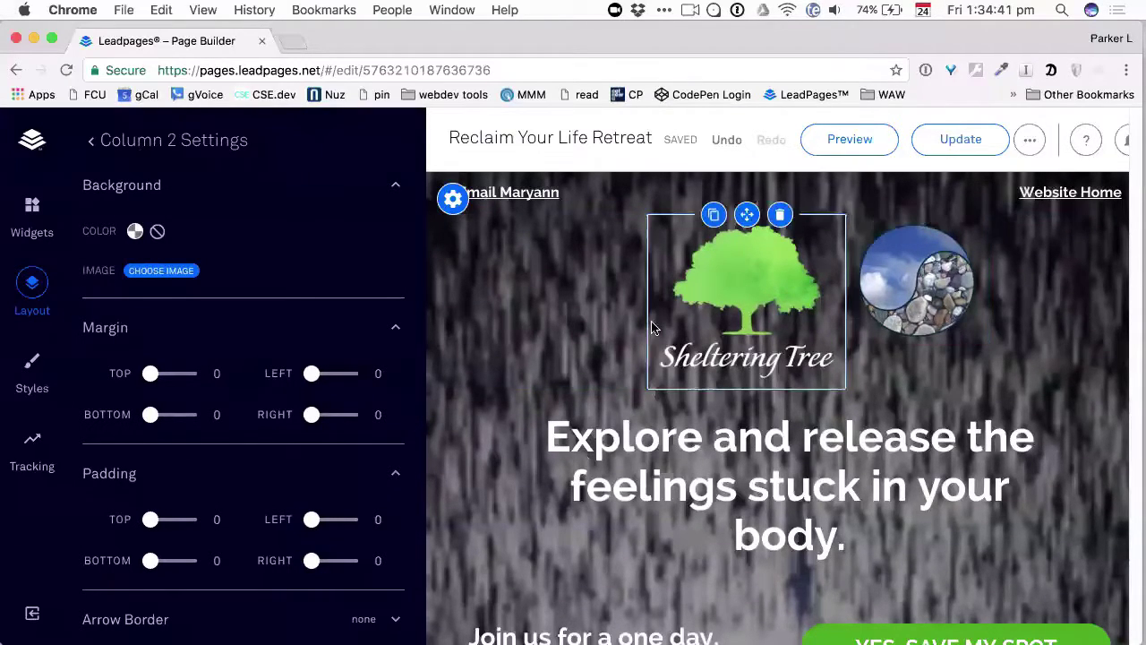
Step: Enlarge the Sheltering Tree logo and the round sky-and-stones logo in the header by widening their widgets
{"action": "left_click_drag", "start_coordinate": [638, 305], "coordinate": [601, 314]}
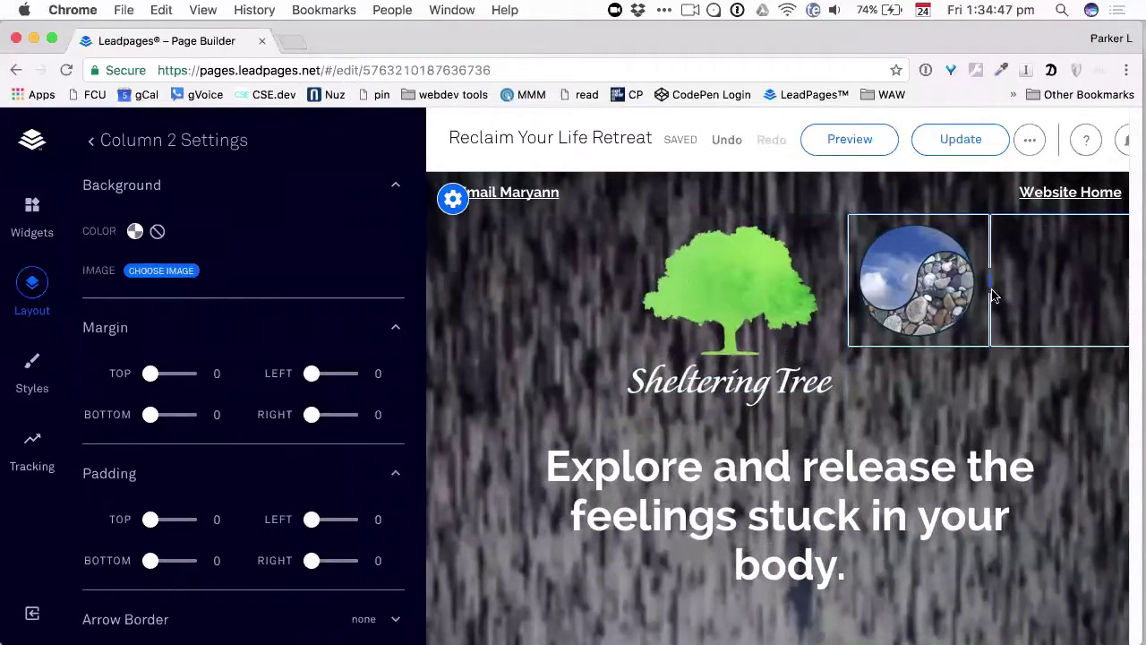
{"action": "left_click_drag", "start_coordinate": [992, 296], "coordinate": [1039, 289]}
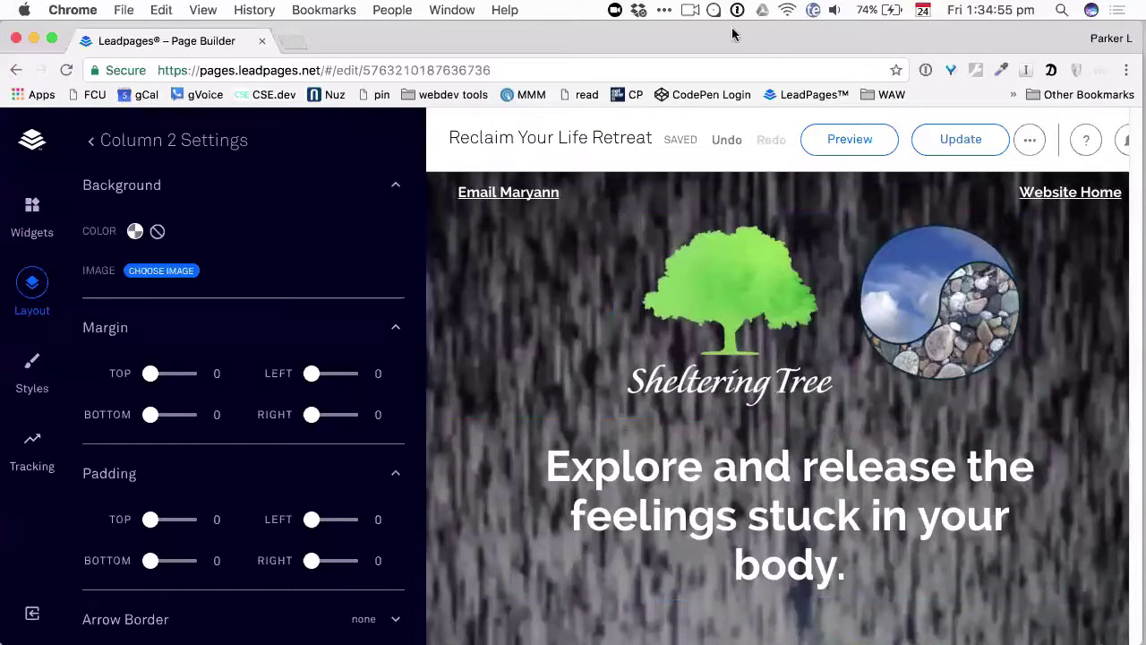
{"action": "left_click_drag", "start_coordinate": [931, 41], "coordinate": [748, 42]}
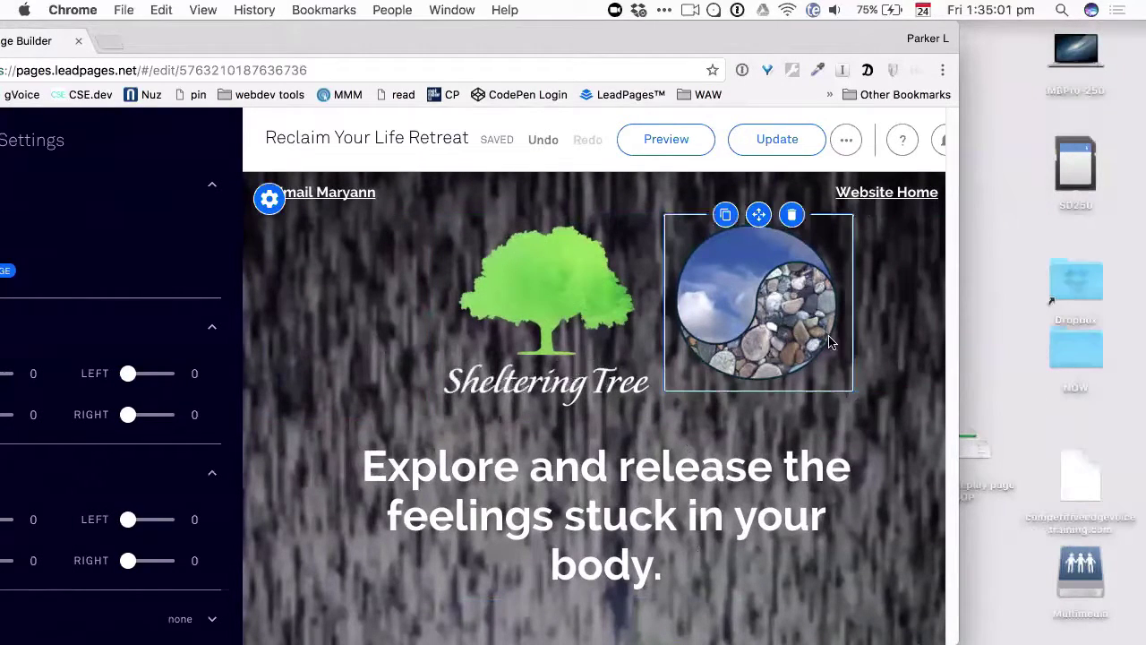
{"action": "left_click", "coordinate": [644, 325]}
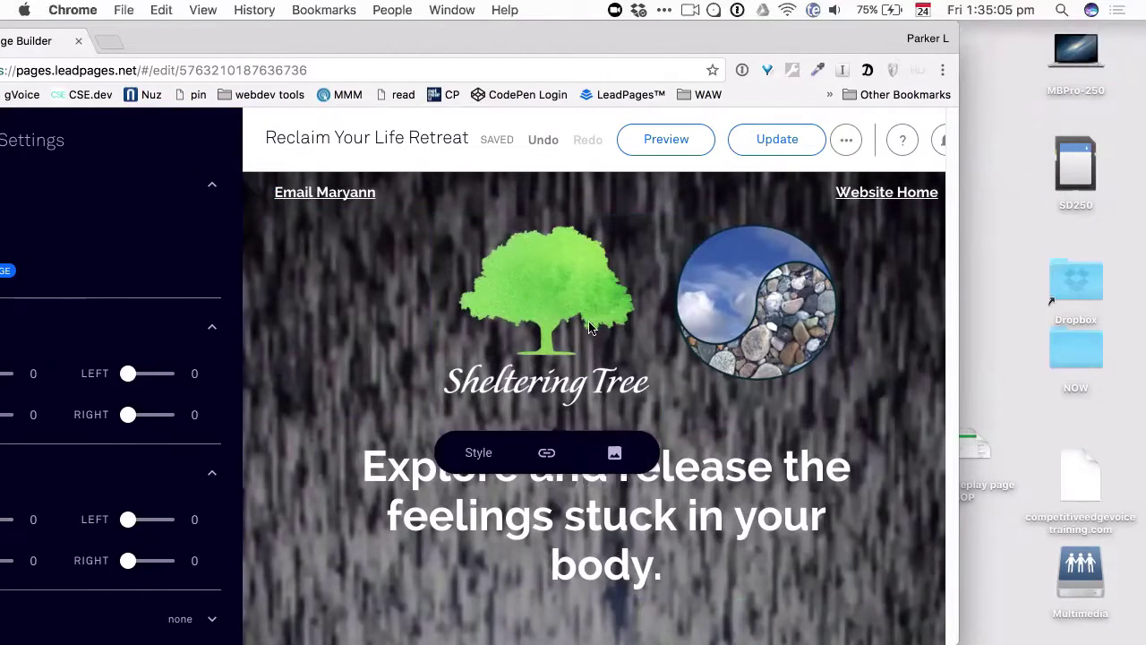
{"action": "left_click", "coordinate": [305, 278]}
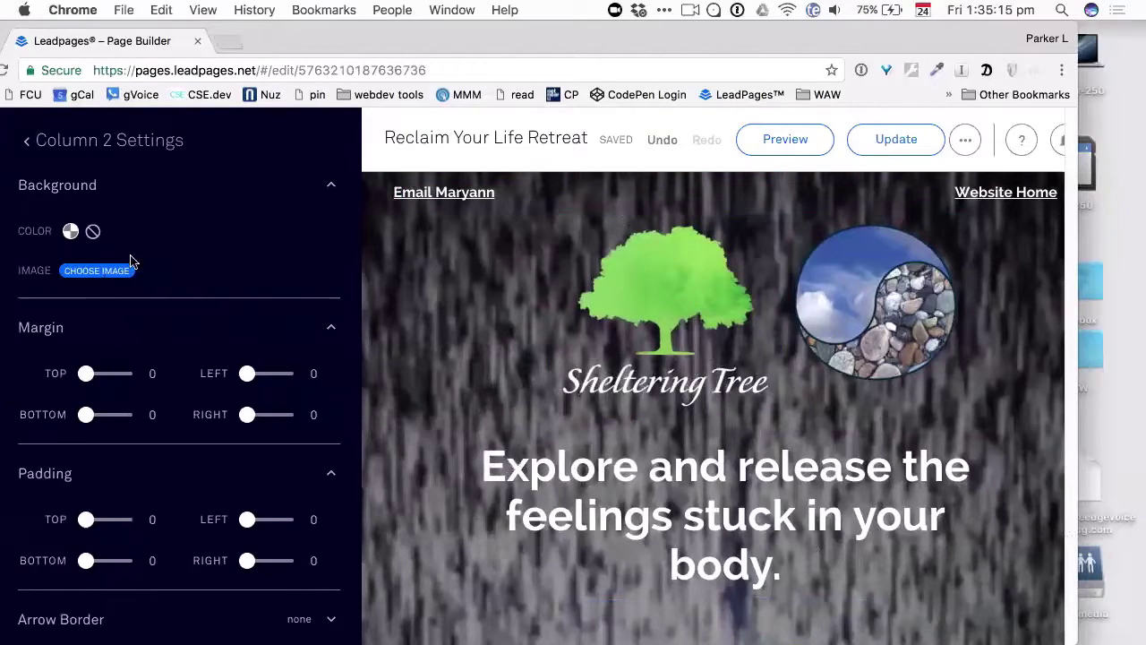
Step: Hide the Top Section in the page layout and make it visible again
{"action": "left_click", "coordinate": [98, 142]}
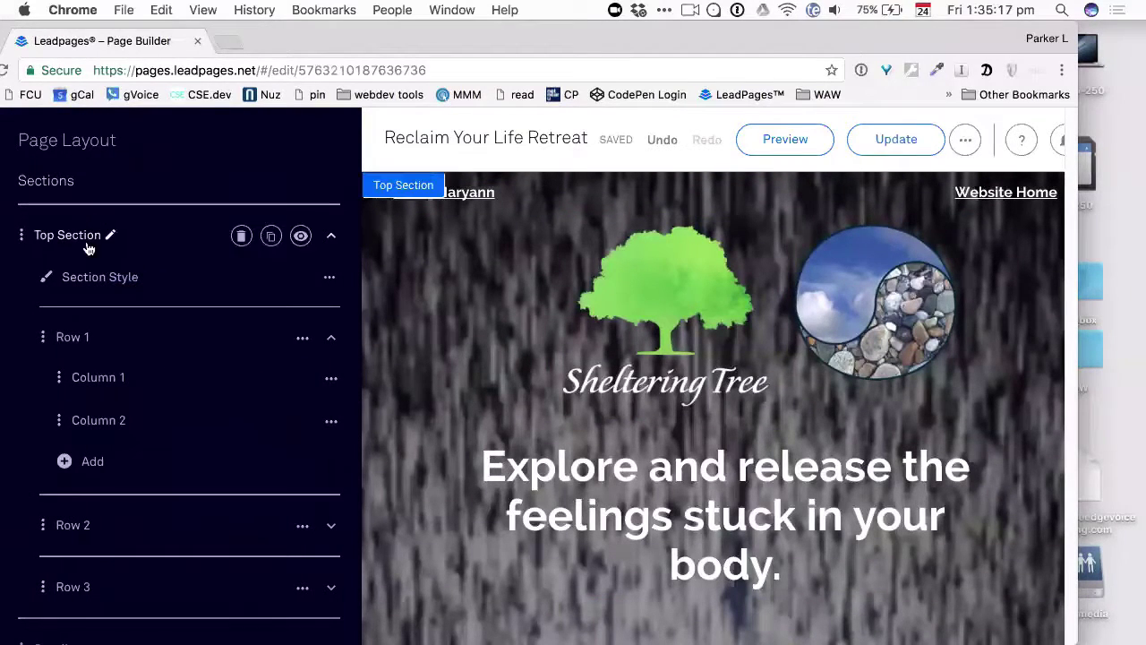
{"action": "left_click", "coordinate": [300, 240]}
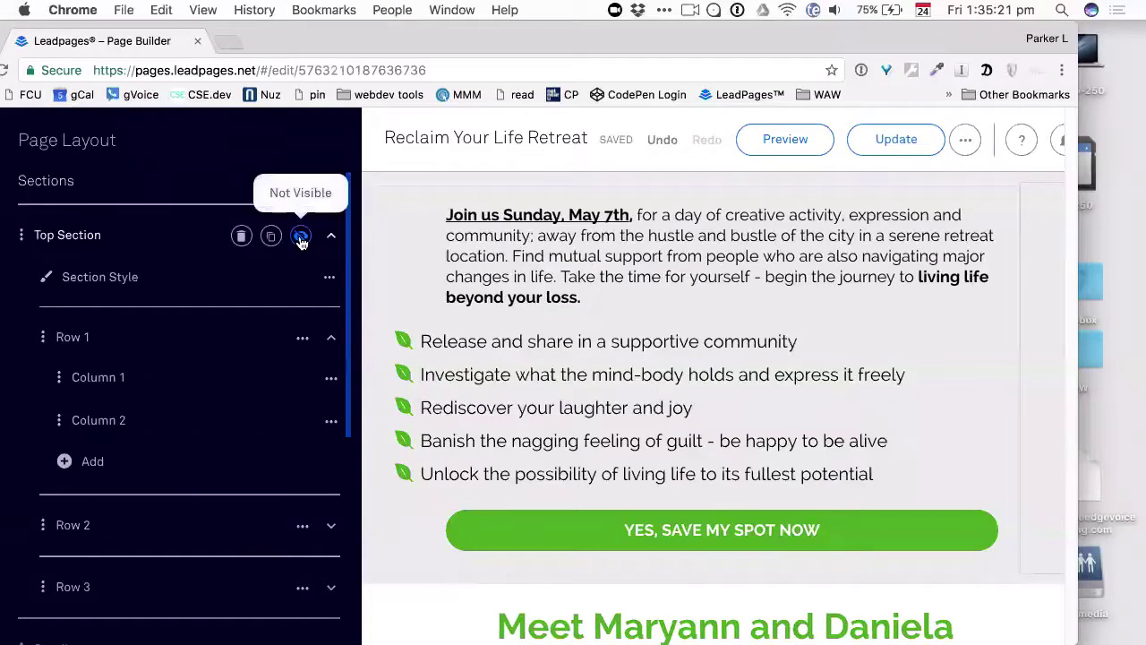
{"action": "left_click", "coordinate": [301, 240]}
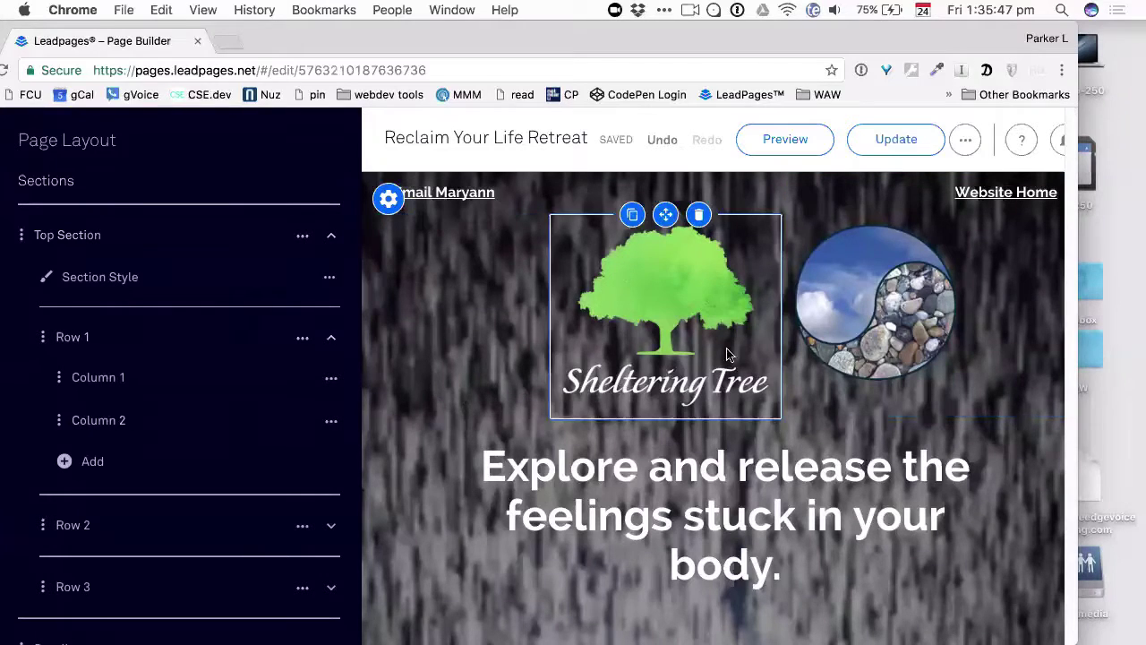
Step: Publish the page update and widen the Sheltering Tree logo in the full-width view
{"action": "left_click", "coordinate": [784, 197]}
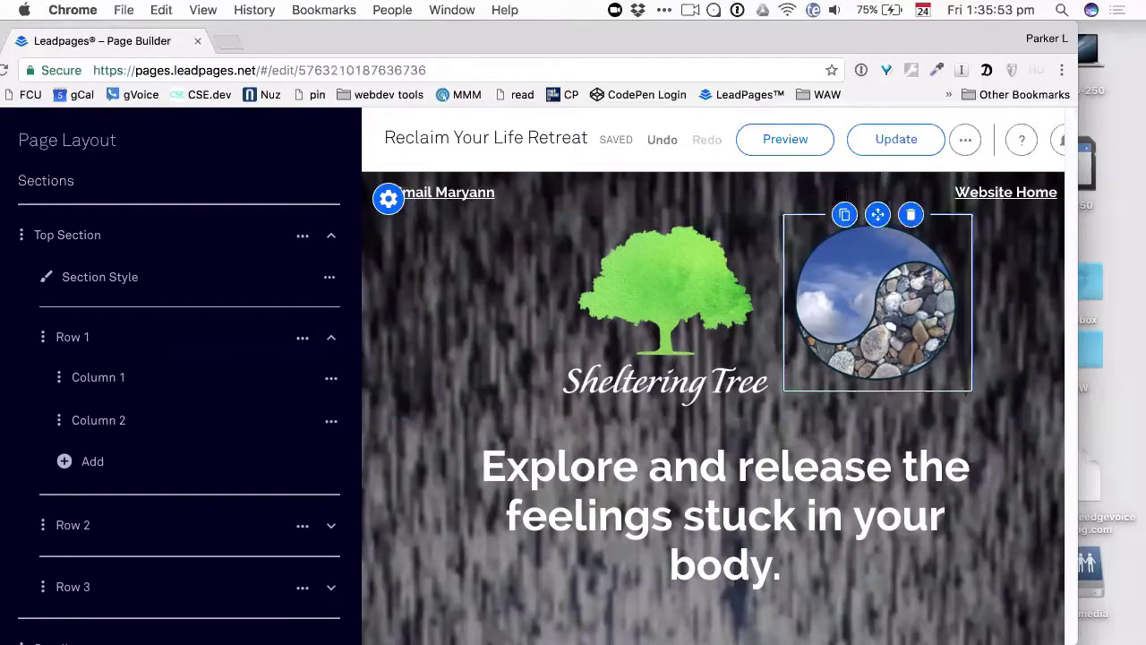
{"action": "left_click", "coordinate": [879, 150]}
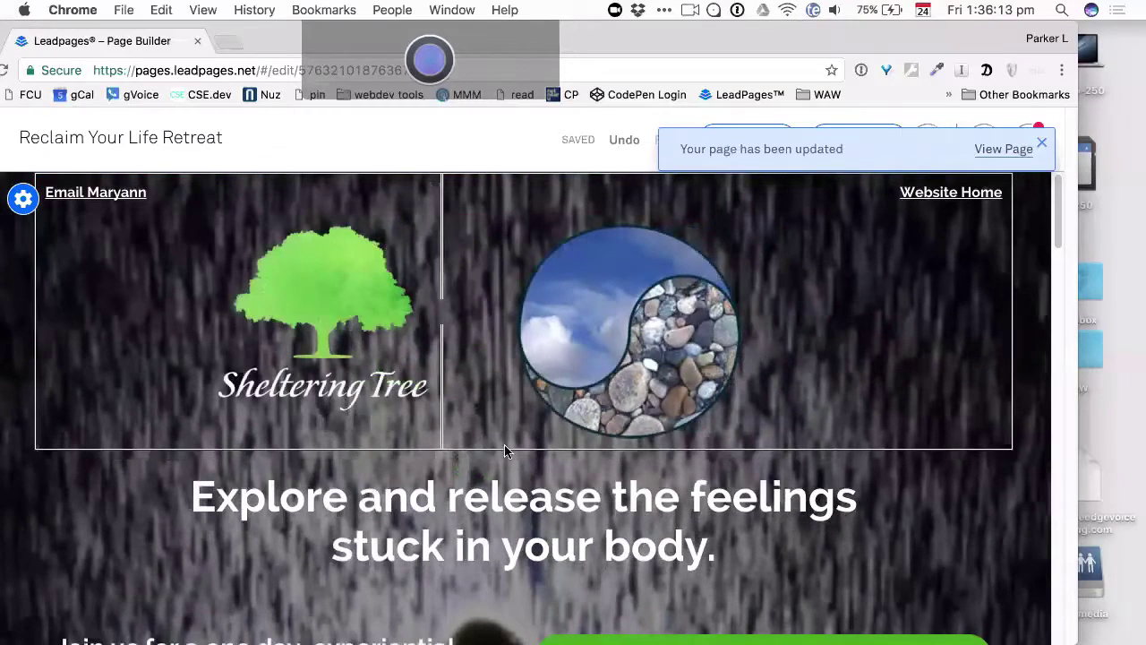
{"action": "left_click_drag", "start_coordinate": [504, 450], "coordinate": [522, 448]}
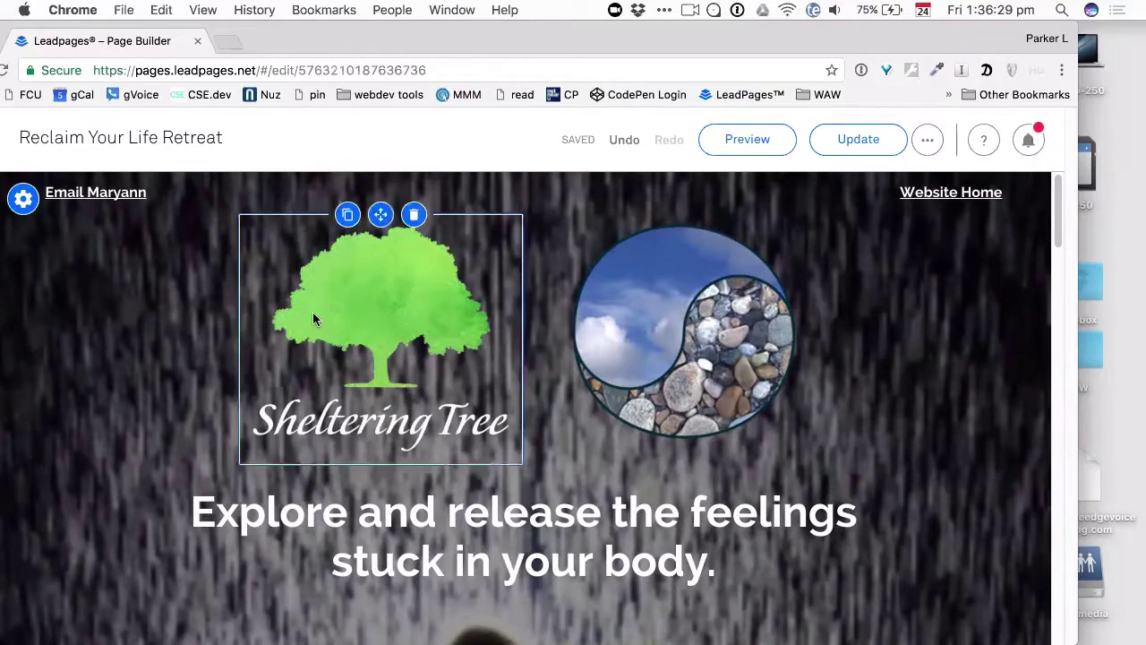
Step: Add a new section to the page layout and name it Logos
{"action": "left_click", "coordinate": [24, 198]}
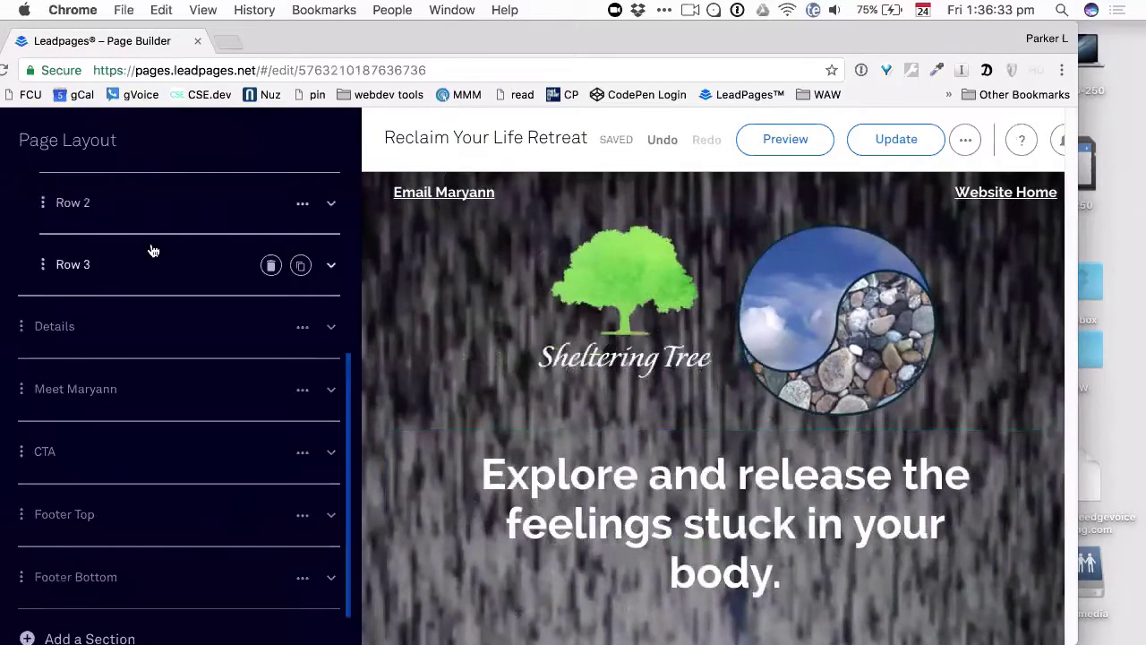
{"action": "scroll", "coordinate": [125, 276], "scroll_direction": "down", "scroll_amount": 1}
{"action": "scroll", "coordinate": [133, 301], "scroll_direction": "up", "scroll_amount": 5}
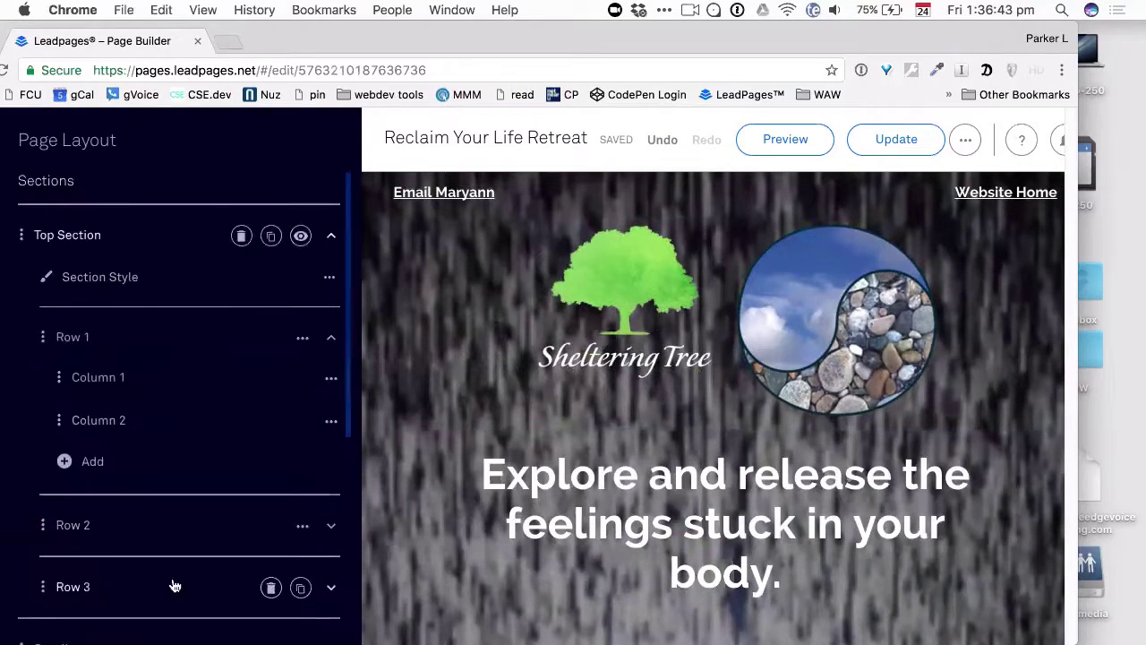
{"action": "left_click_drag", "start_coordinate": [349, 423], "coordinate": [349, 631]}
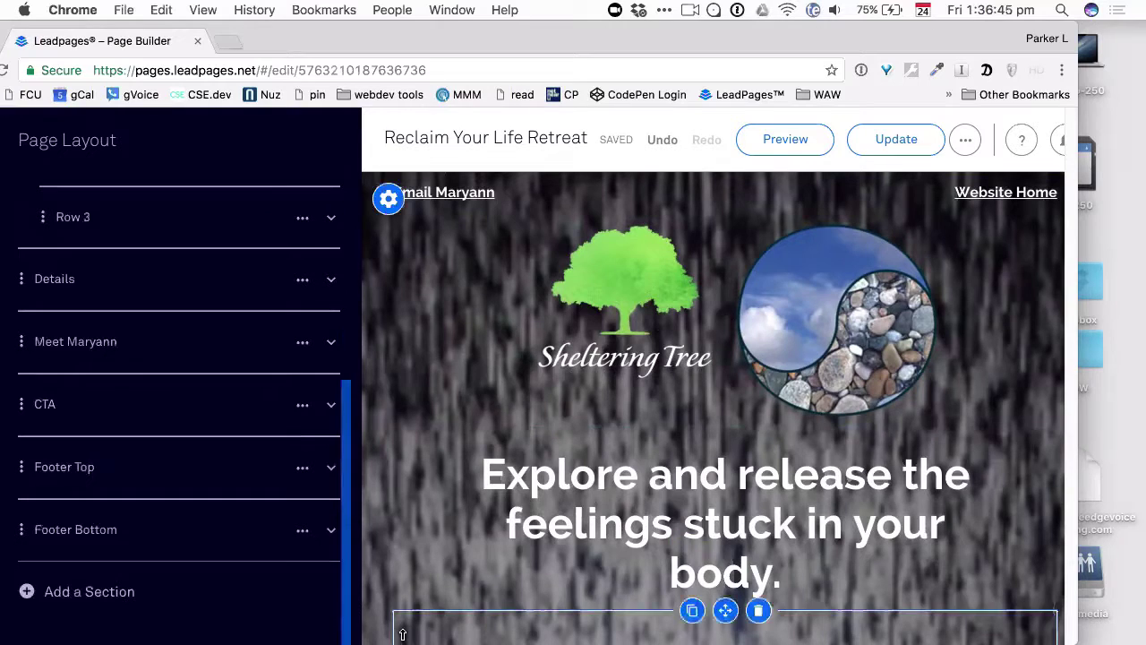
{"action": "left_click", "coordinate": [78, 592]}
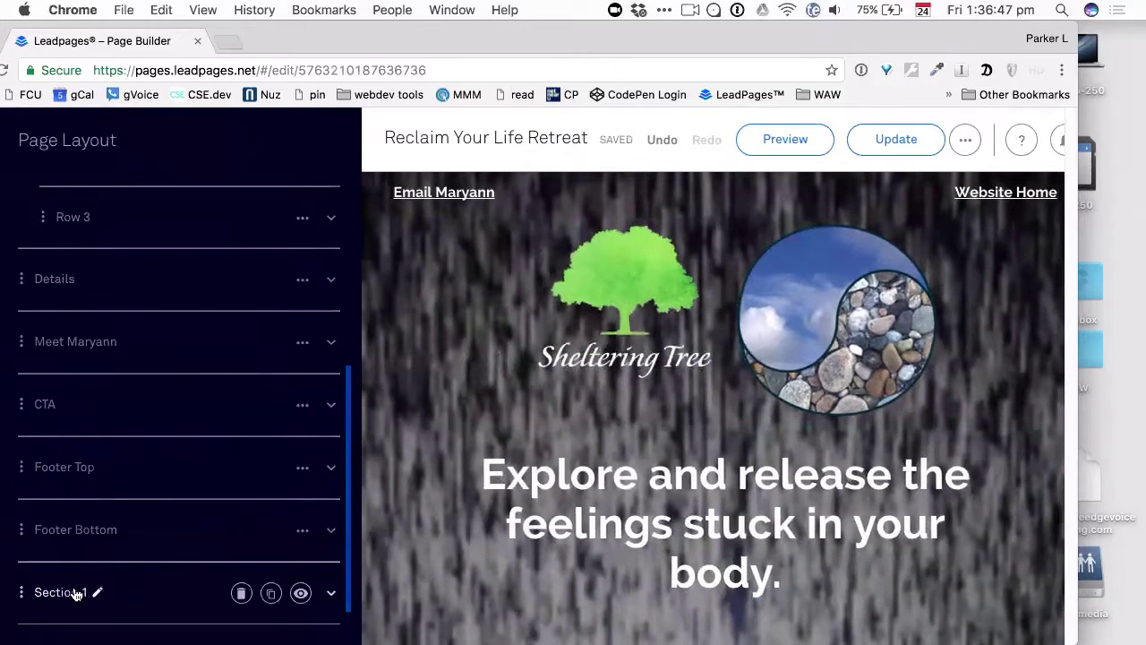
{"action": "left_click", "coordinate": [96, 592]}
{"action": "left_click_drag", "start_coordinate": [94, 592], "coordinate": [23, 586]}
{"action": "type", "text": "Logos"}
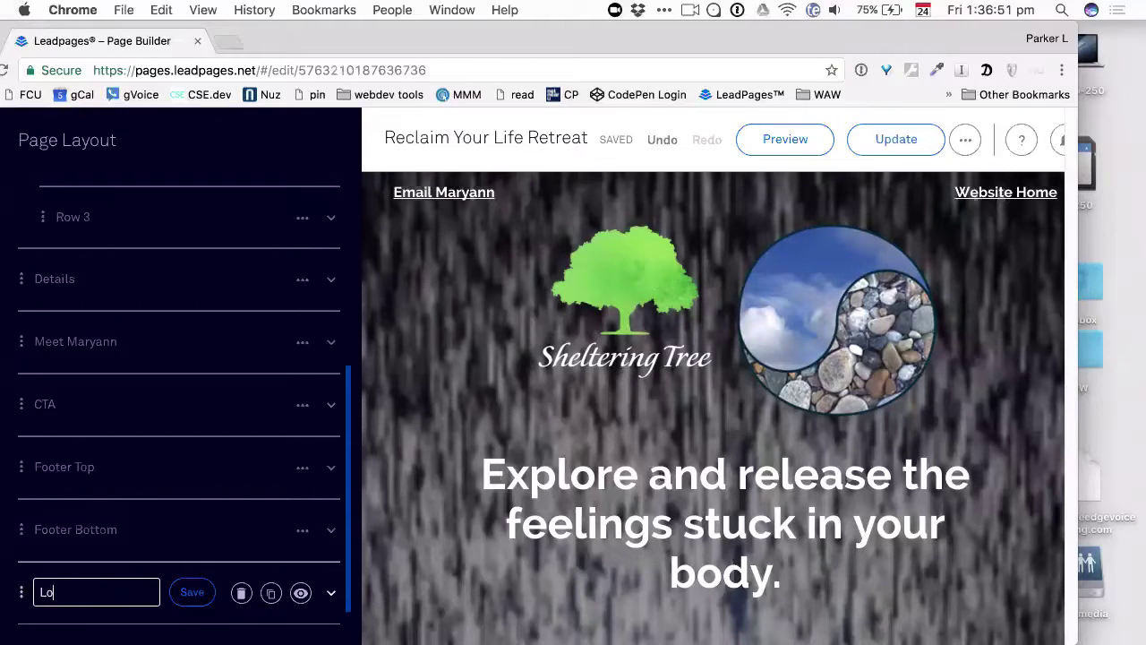
{"action": "left_click", "coordinate": [192, 591]}
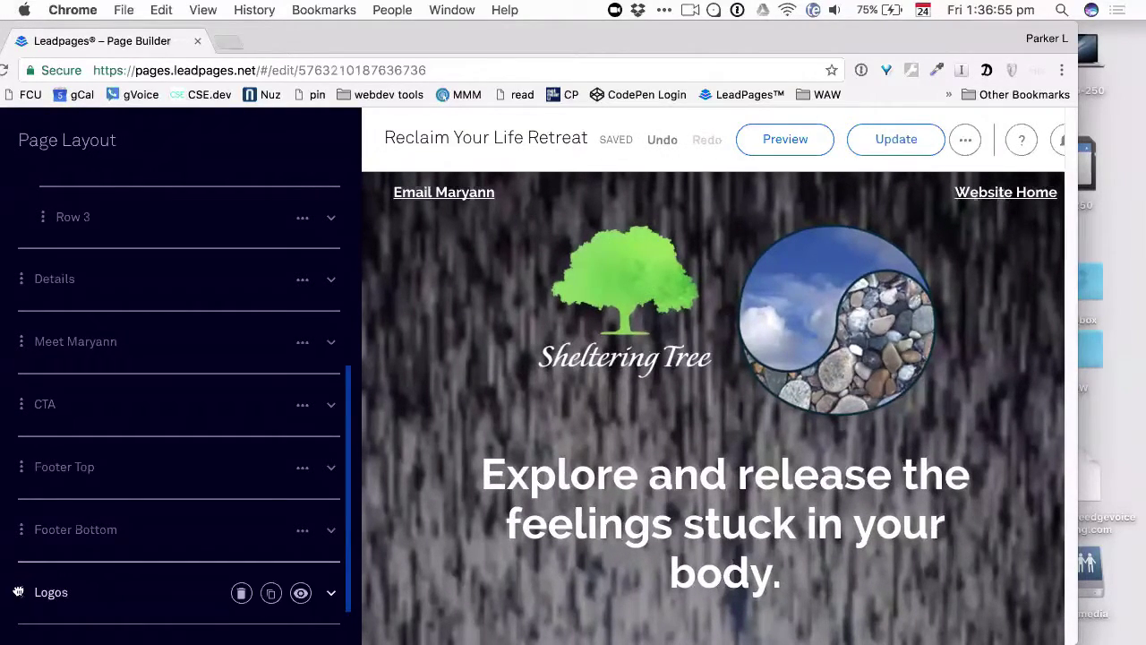
Step: Move the Logos section directly below the Top Section and collapse the Top Section's row list
{"action": "left_click_drag", "start_coordinate": [18, 597], "coordinate": [38, 238]}
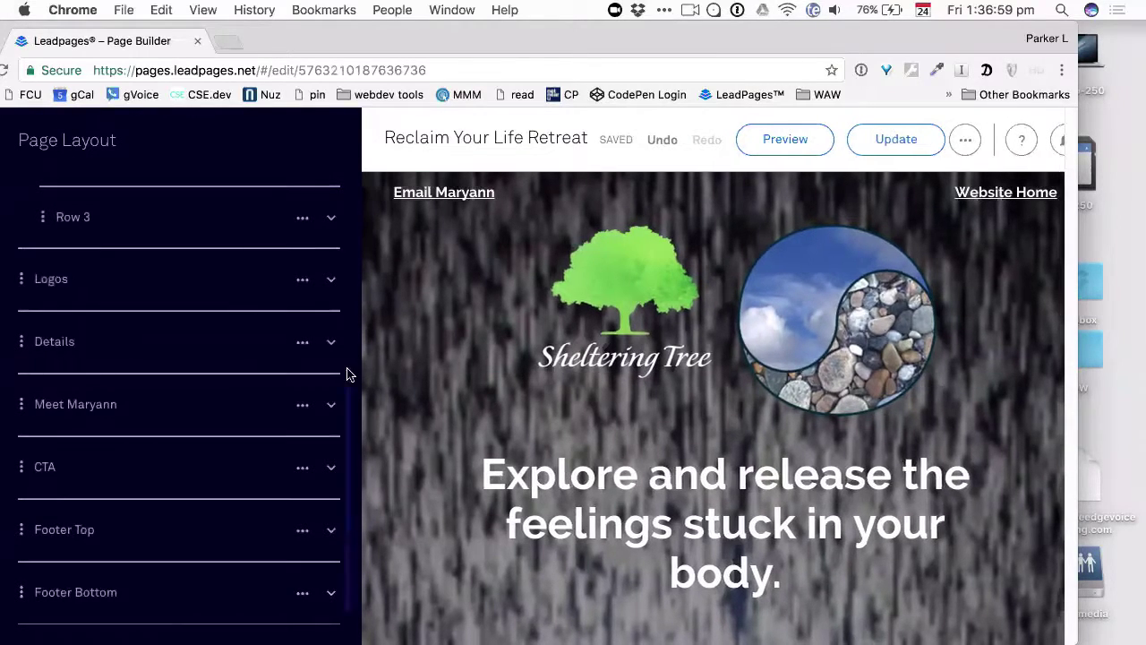
{"action": "left_click_drag", "start_coordinate": [348, 376], "coordinate": [348, 182]}
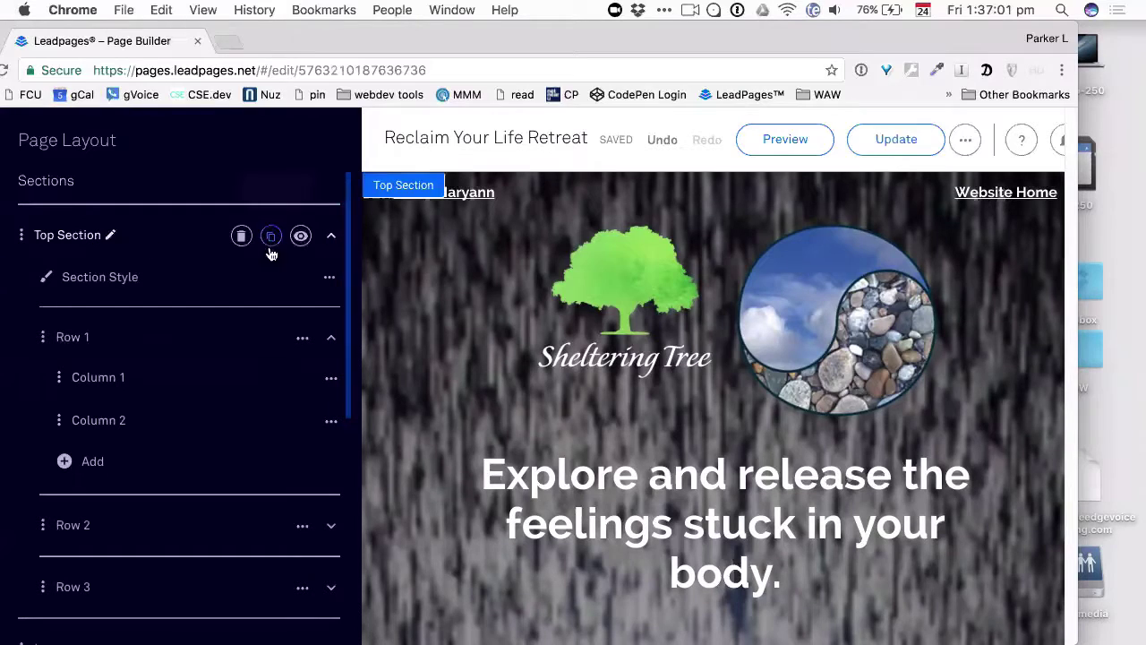
{"action": "left_click", "coordinate": [330, 236]}
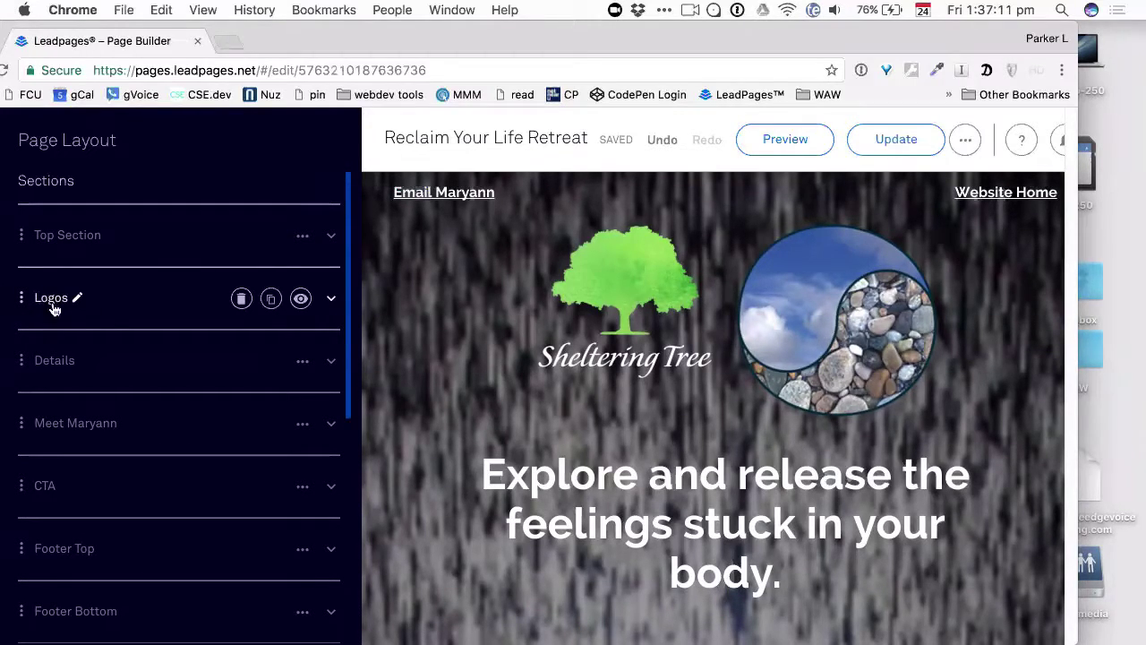
Step: Add a second column to Row 1 of the Logos section
{"action": "left_click", "coordinate": [331, 301]}
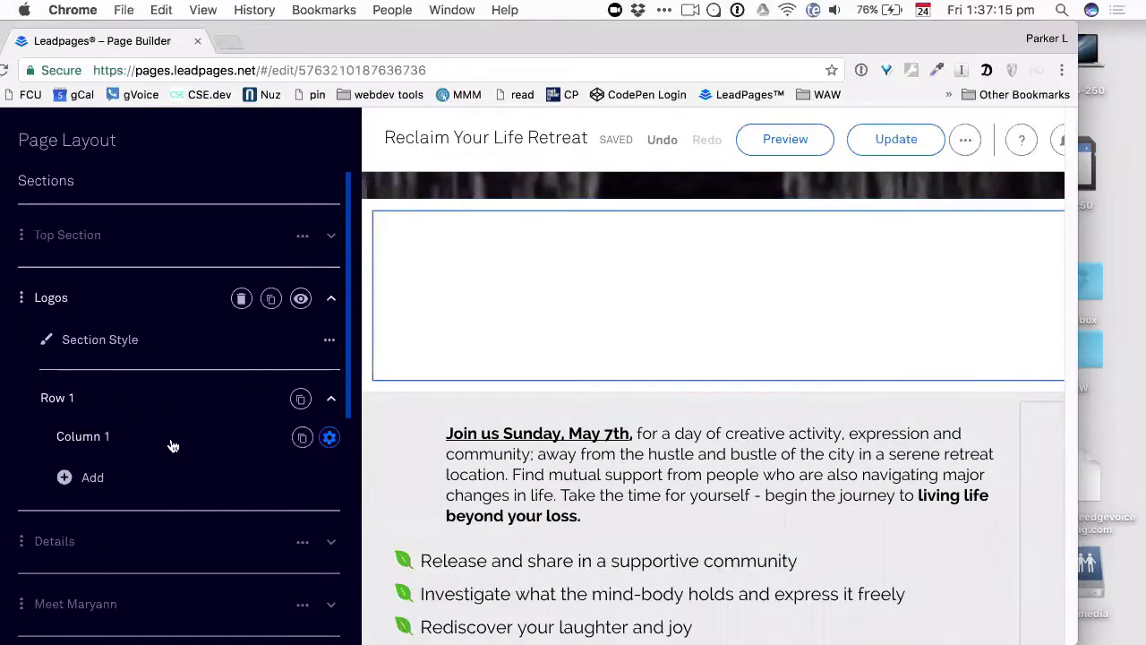
{"action": "left_click", "coordinate": [92, 477]}
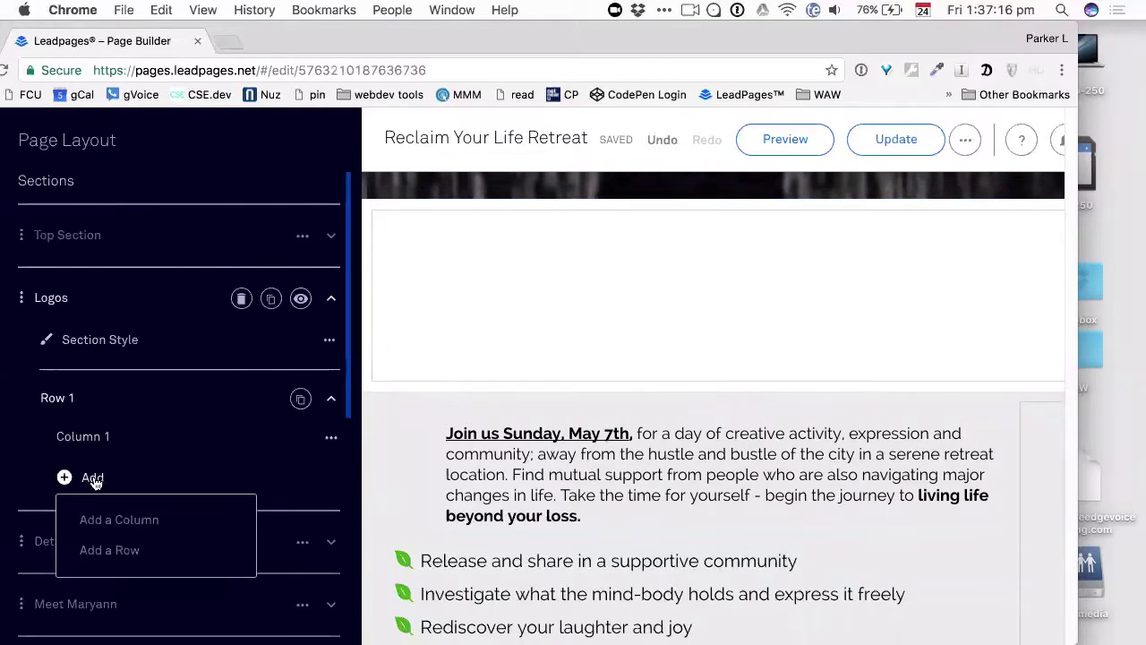
{"action": "left_click", "coordinate": [115, 520]}
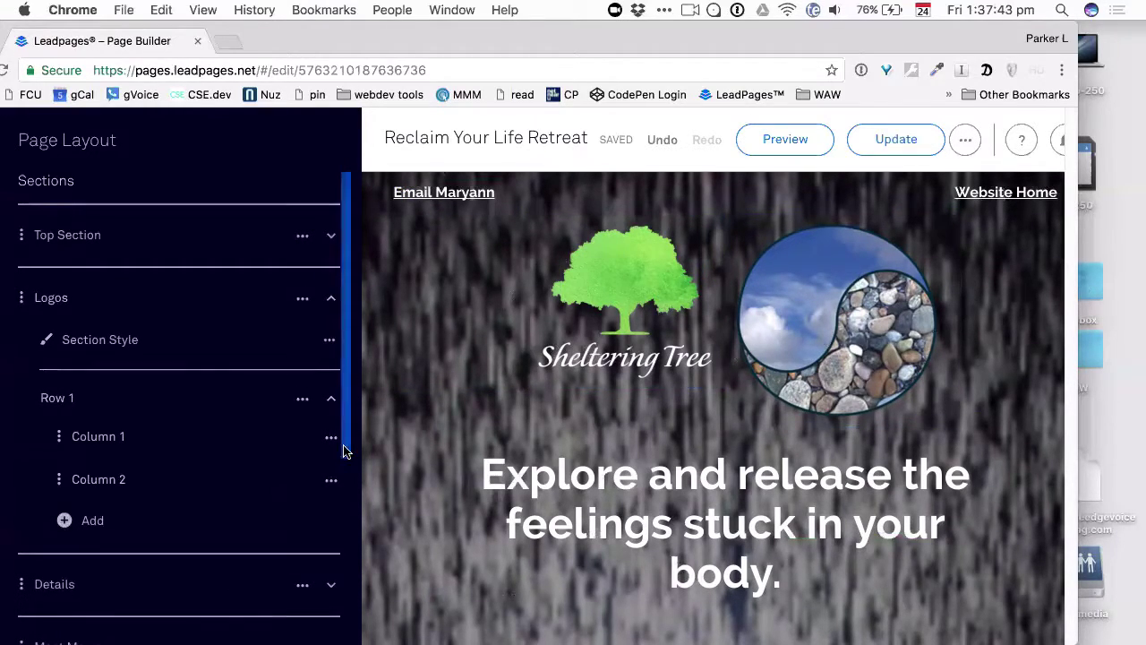
{"action": "scroll", "coordinate": [334, 573], "scroll_direction": "down", "scroll_amount": 5}
{"action": "scroll", "coordinate": [338, 632], "scroll_direction": "up", "scroll_amount": 2}
{"action": "scroll", "coordinate": [340, 634], "scroll_direction": "down", "scroll_amount": 2}
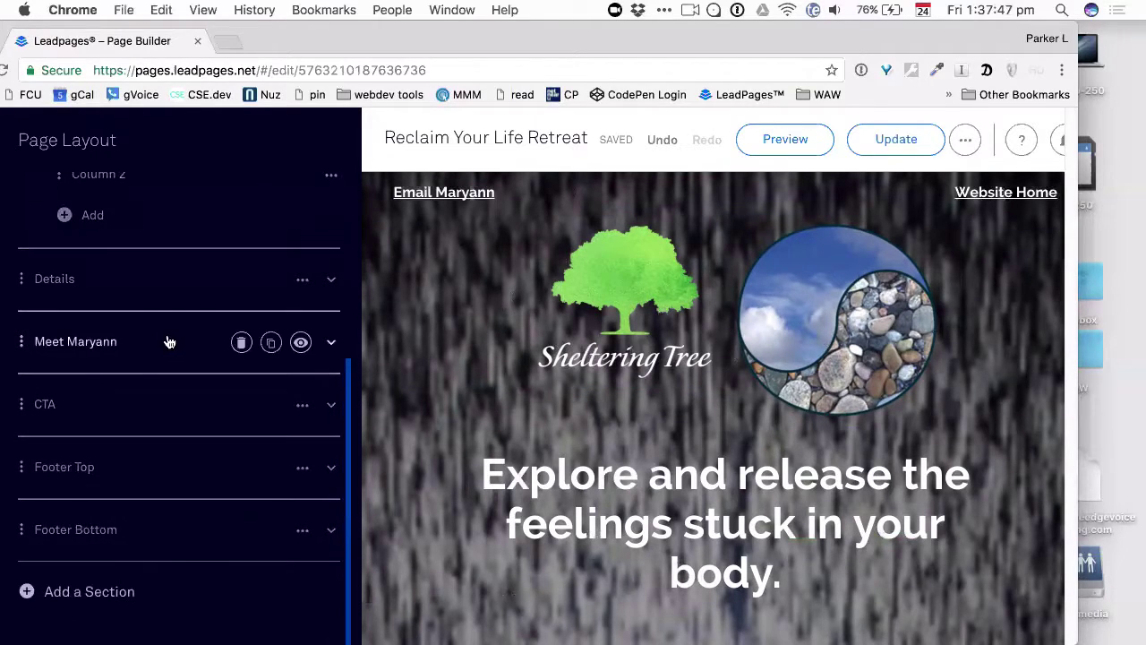
{"action": "scroll", "coordinate": [169, 338], "scroll_direction": "up", "scroll_amount": 2}
{"action": "scroll", "coordinate": [169, 341], "scroll_direction": "up", "scroll_amount": 2}
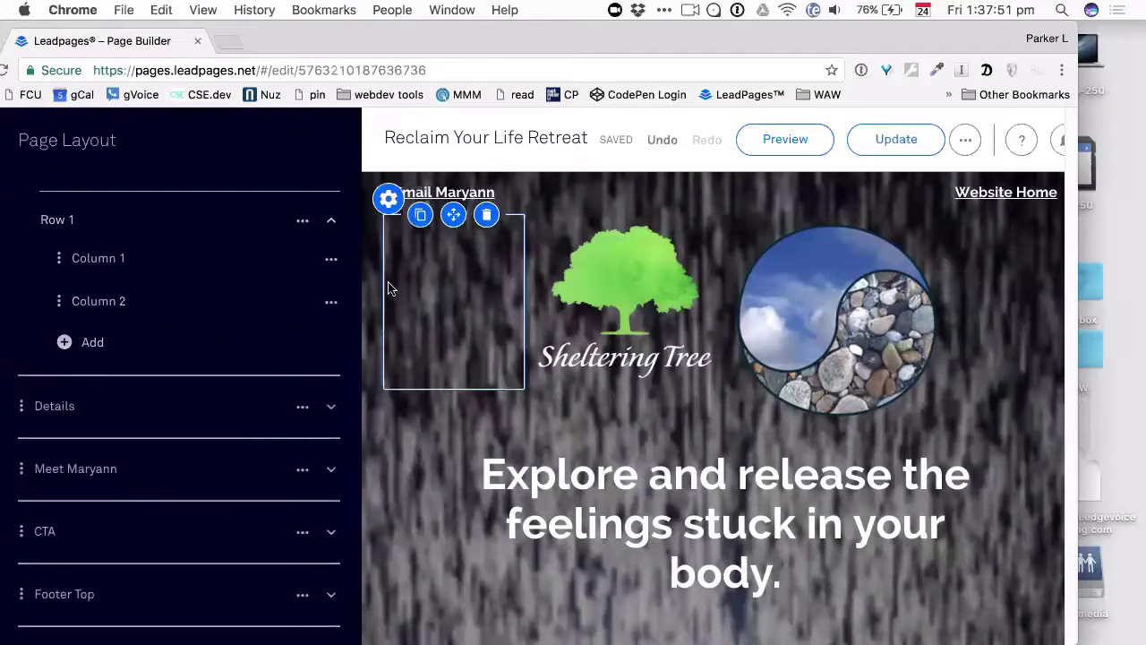
{"action": "scroll", "coordinate": [347, 233], "scroll_direction": "up", "scroll_amount": 4}
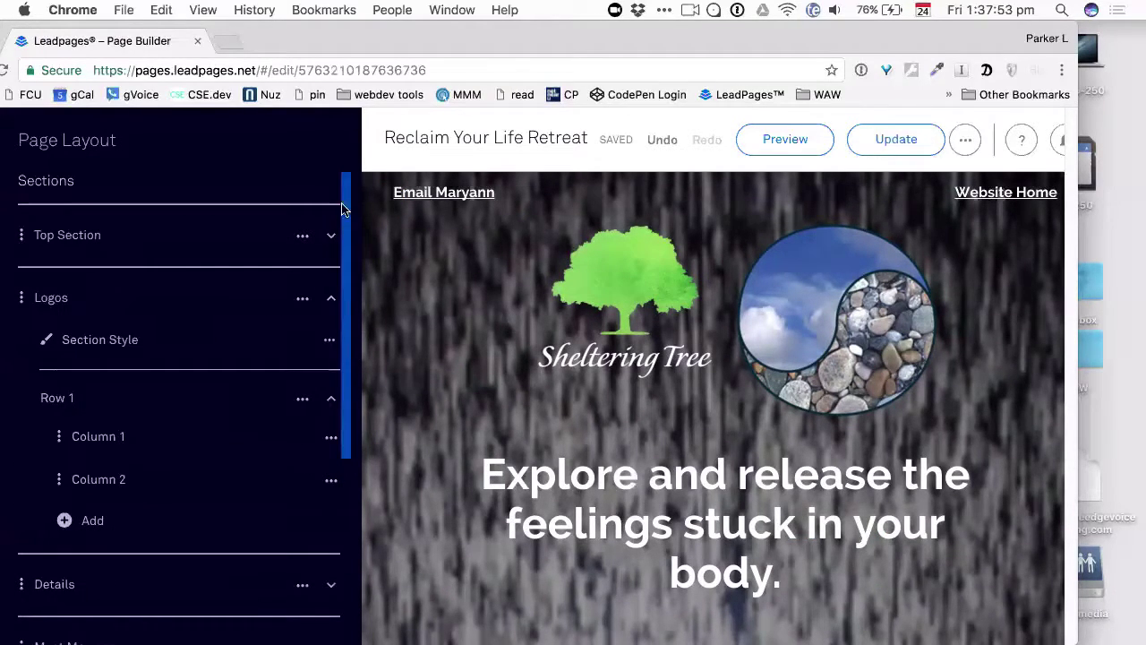
Step: Set the Logos section's device-specific display to be hidden on tablet and on mobile
{"action": "left_click", "coordinate": [331, 301]}
{"action": "left_click", "coordinate": [331, 301]}
{"action": "left_click", "coordinate": [315, 341]}
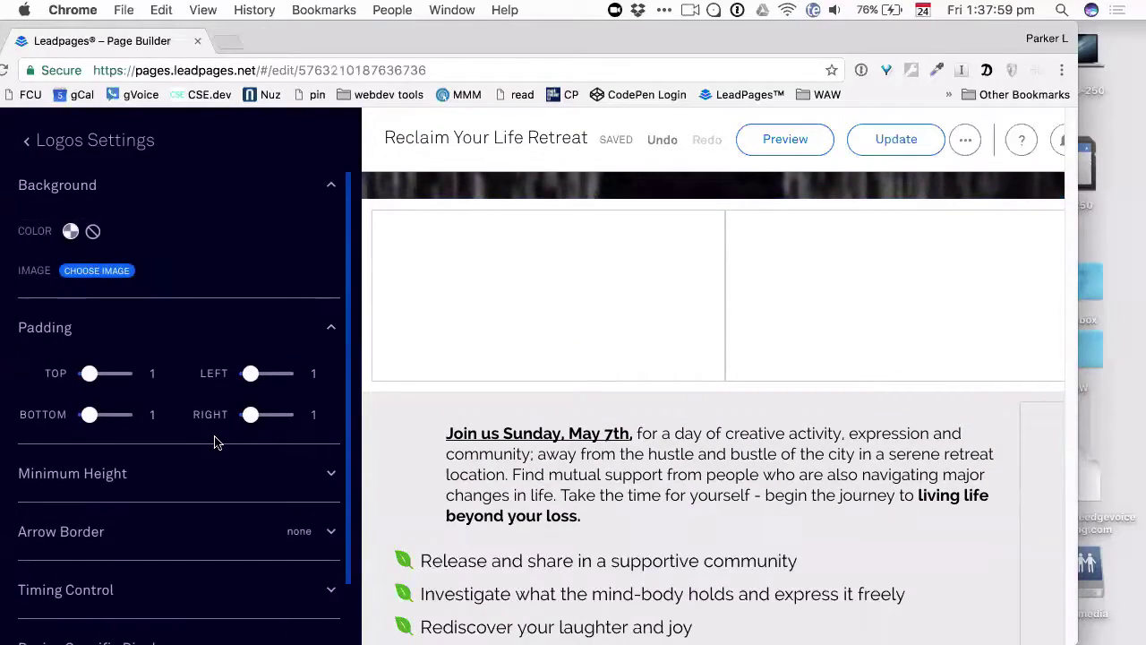
{"action": "scroll", "coordinate": [215, 442], "scroll_direction": "down", "scroll_amount": 1}
{"action": "scroll", "coordinate": [219, 444], "scroll_direction": "up", "scroll_amount": 1}
{"action": "scroll", "coordinate": [217, 443], "scroll_direction": "down", "scroll_amount": 2}
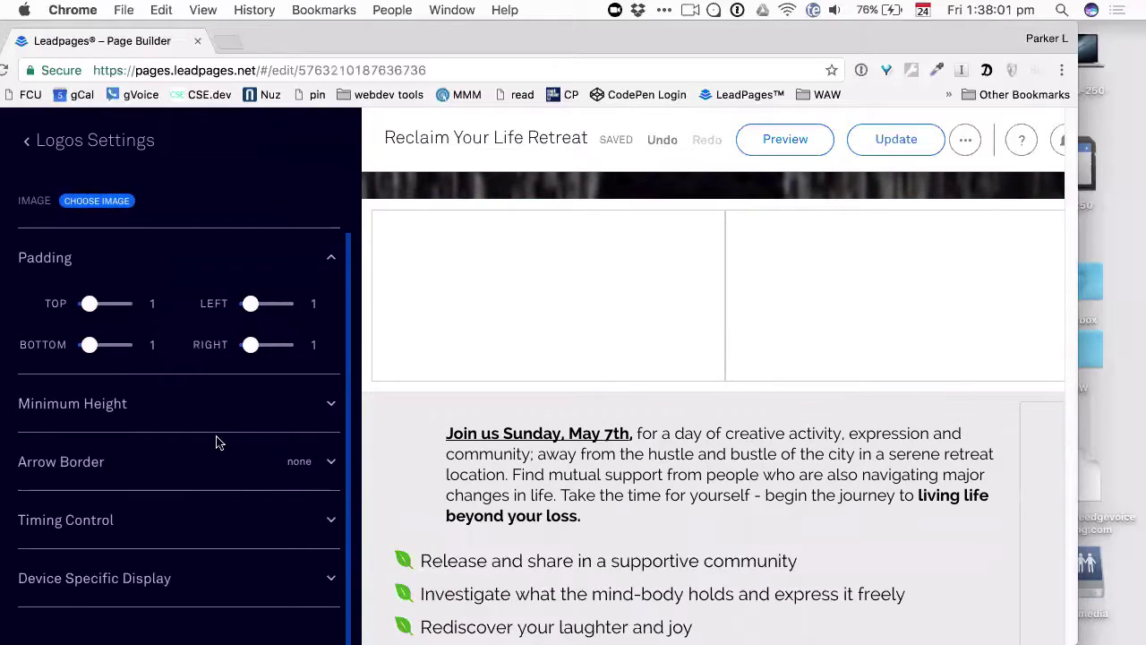
{"action": "left_click", "coordinate": [164, 581]}
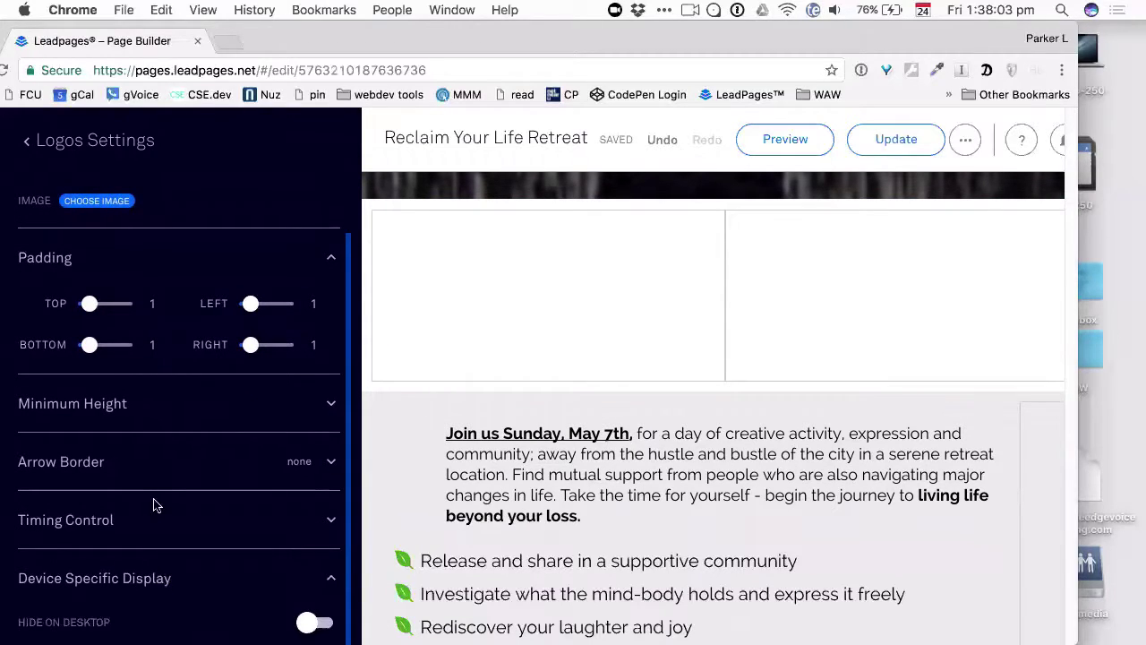
{"action": "scroll", "coordinate": [154, 505], "scroll_direction": "down", "scroll_amount": 4}
{"action": "left_click", "coordinate": [316, 509]}
{"action": "left_click", "coordinate": [319, 539]}
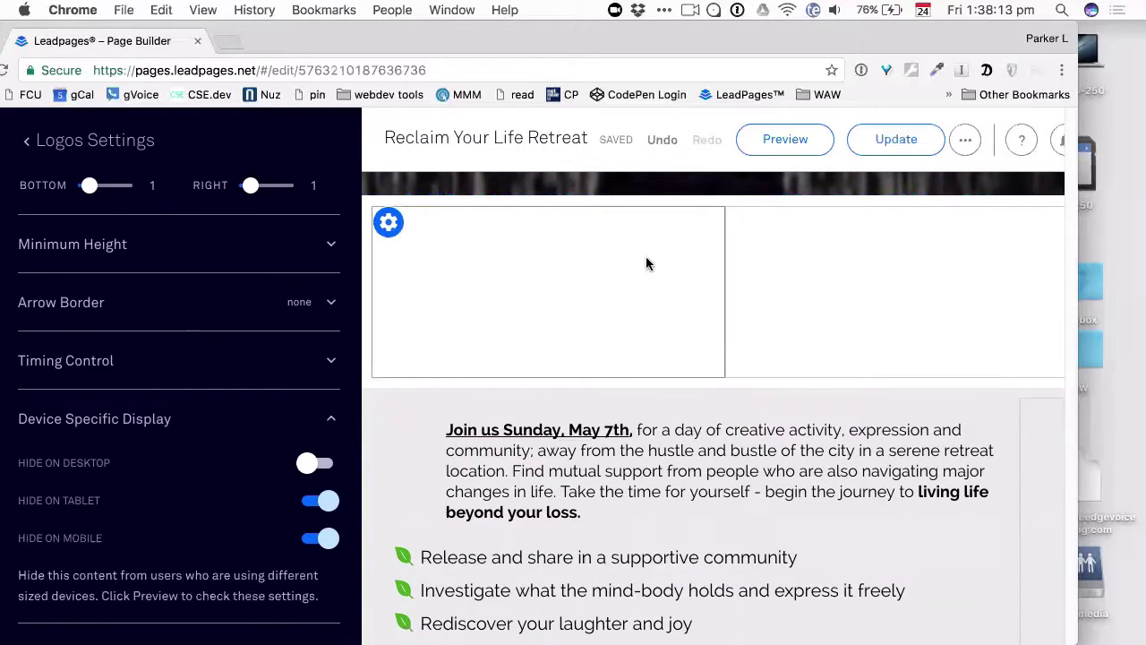
Step: Move the Sheltering Tree logo into the first column and the sky-and-stones circle logo into the second column of the Logos section
{"action": "scroll", "coordinate": [651, 265], "scroll_direction": "up", "scroll_amount": 3}
{"action": "scroll", "coordinate": [651, 265], "scroll_direction": "up", "scroll_amount": 5}
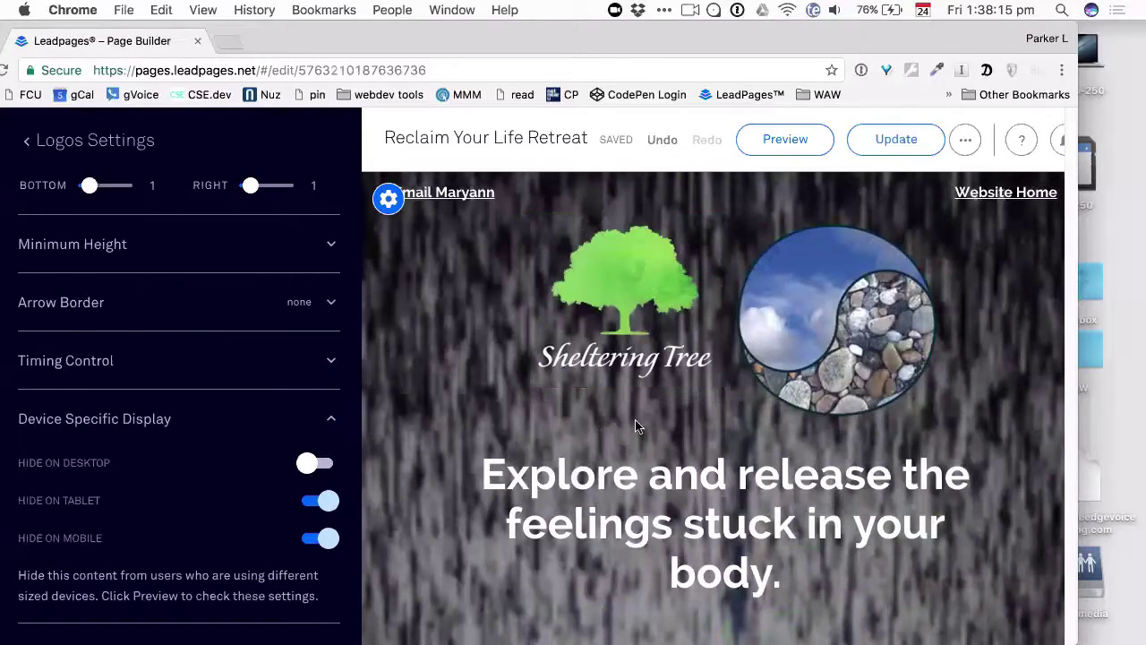
{"action": "left_click_drag", "start_coordinate": [624, 219], "coordinate": [576, 374]}
{"action": "scroll", "coordinate": [705, 360], "scroll_direction": "up", "scroll_amount": 10}
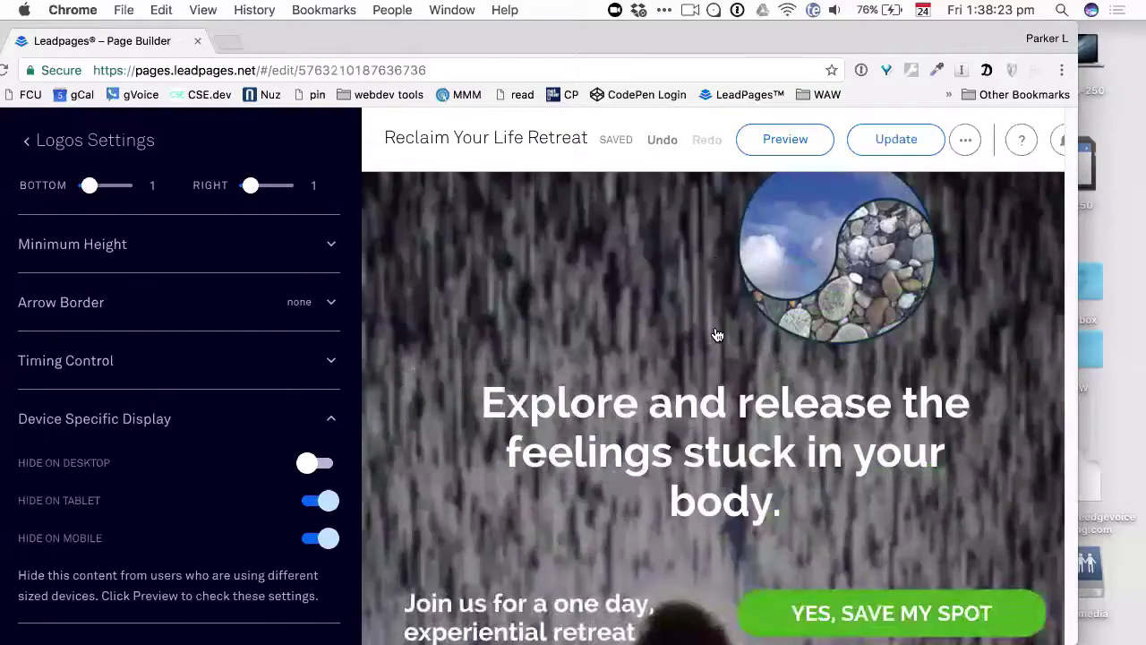
{"action": "left_click_drag", "start_coordinate": [846, 259], "coordinate": [887, 354]}
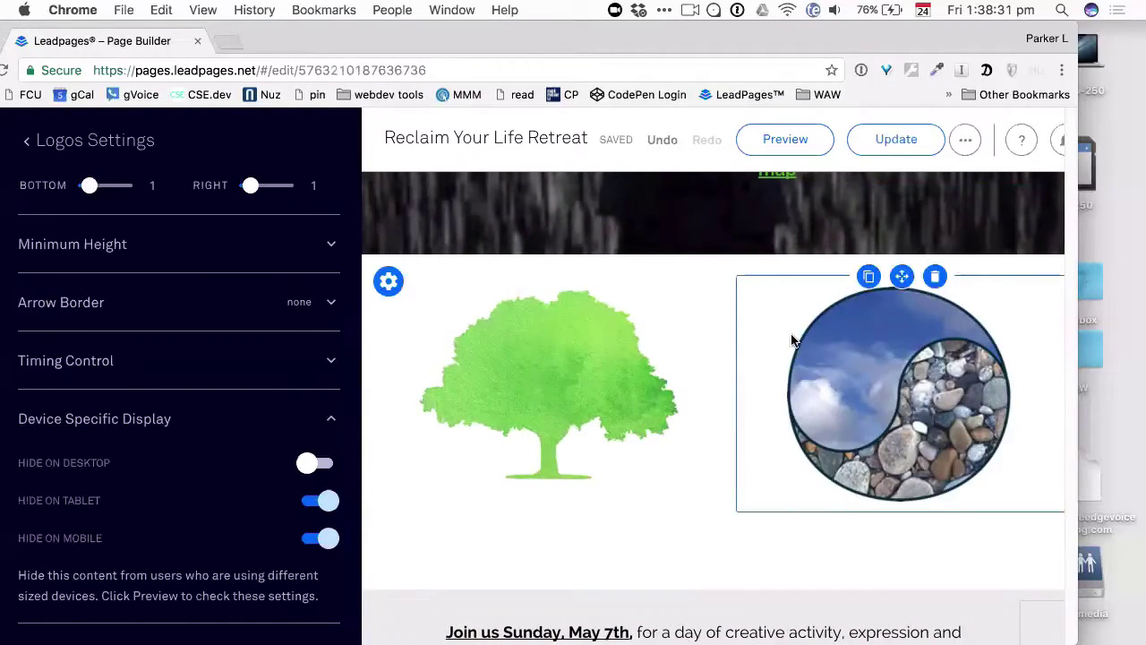
Step: Return to the page layout and move the Logos section above the Top Section
{"action": "scroll", "coordinate": [793, 338], "scroll_direction": "up", "scroll_amount": 15}
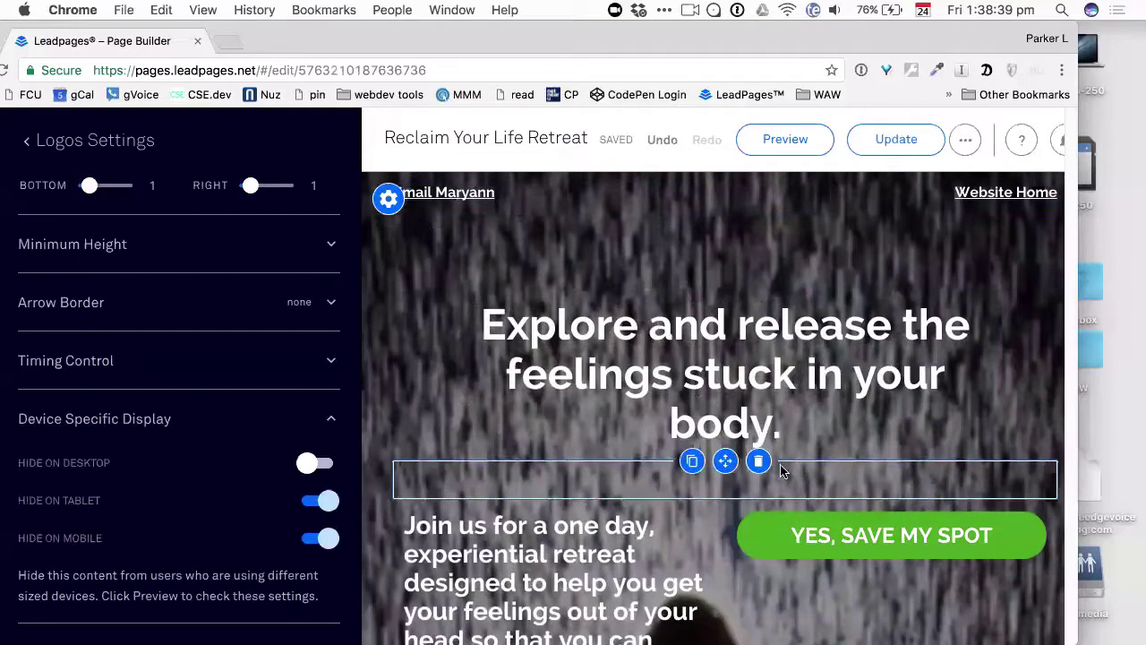
{"action": "left_click", "coordinate": [331, 420]}
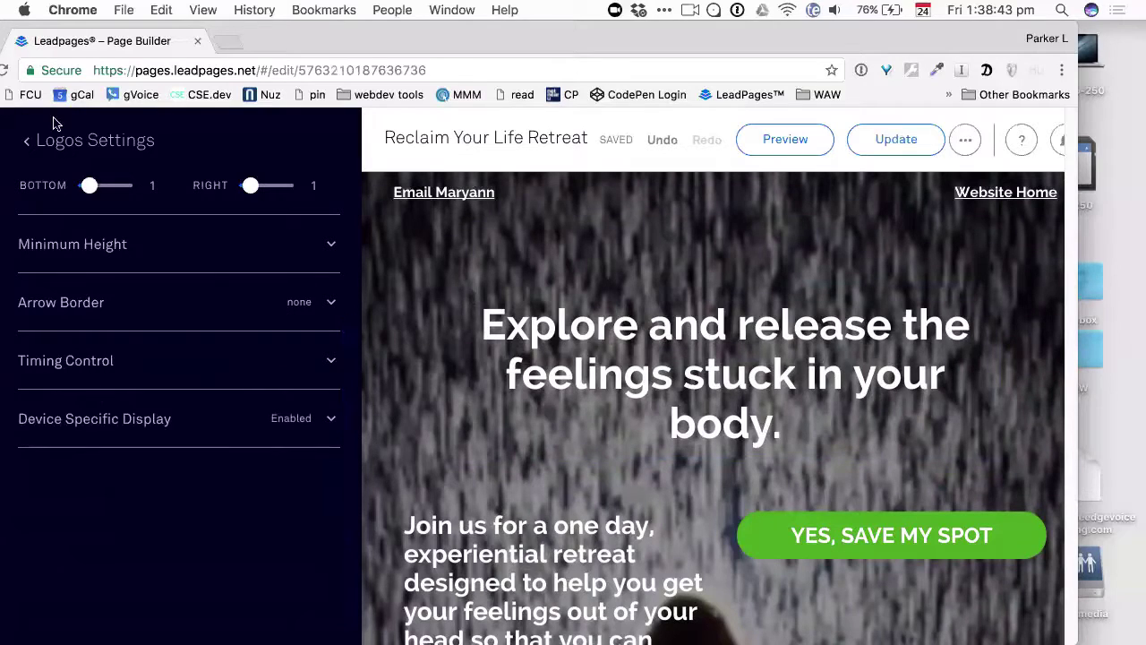
{"action": "left_click", "coordinate": [54, 143]}
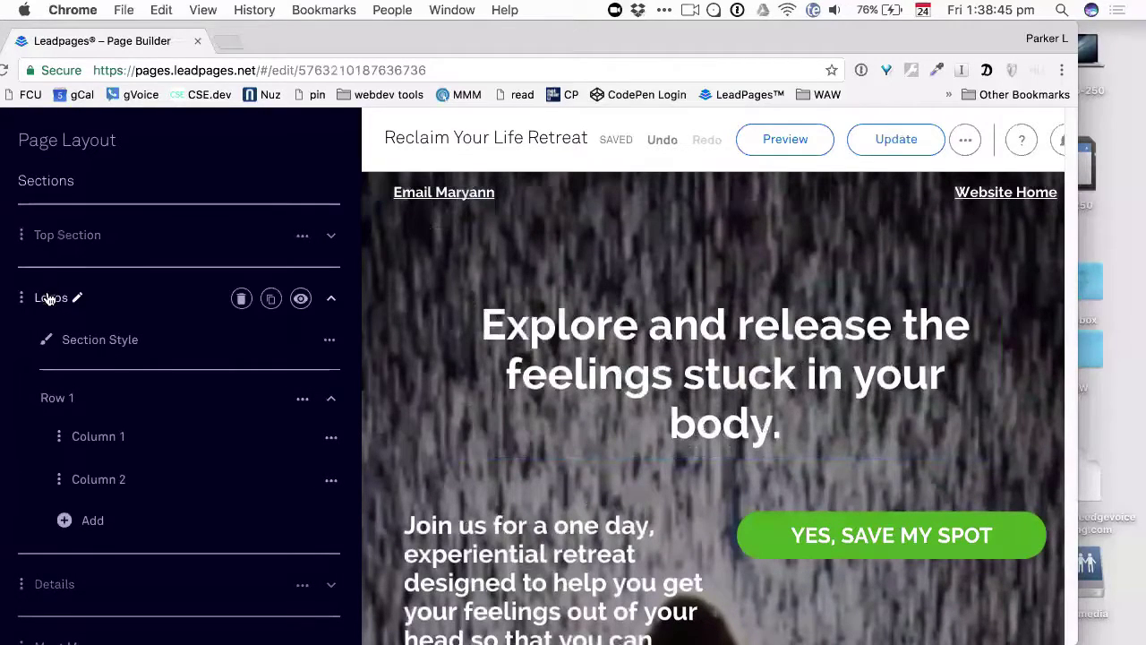
{"action": "left_click_drag", "start_coordinate": [21, 297], "coordinate": [21, 234]}
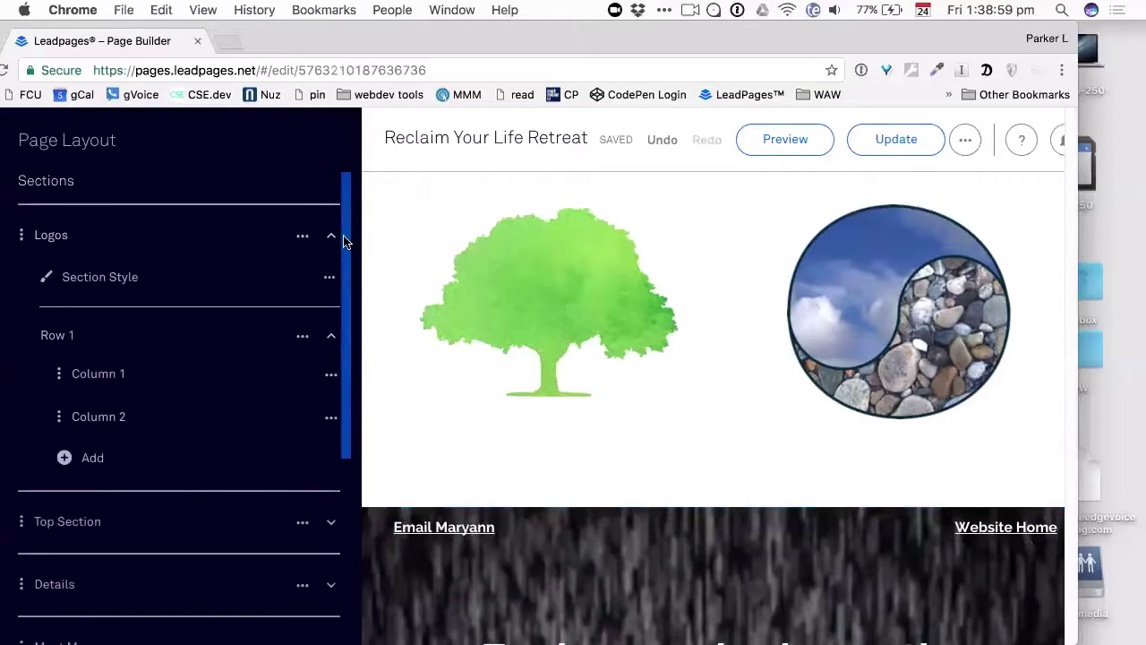
Step: Add Space widgets on both sides of the tree logo and the circle logo in the Logos section
{"action": "left_click", "coordinate": [595, 238]}
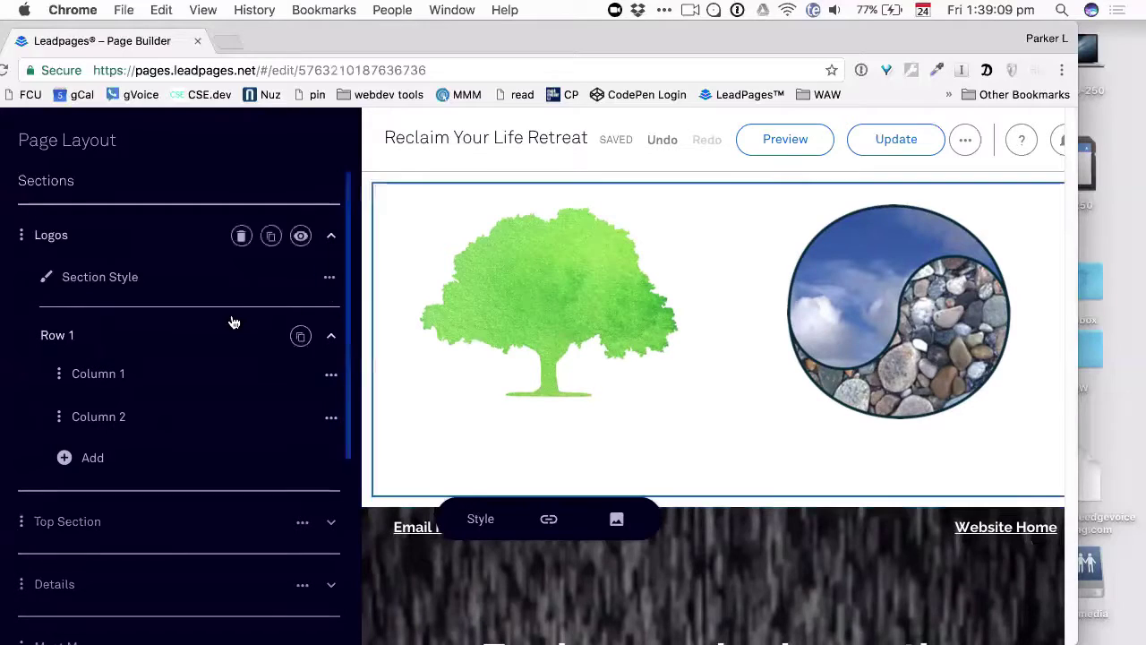
{"action": "scroll", "coordinate": [233, 320], "scroll_direction": "down", "scroll_amount": 5}
{"action": "scroll", "coordinate": [242, 304], "scroll_direction": "up", "scroll_amount": 5}
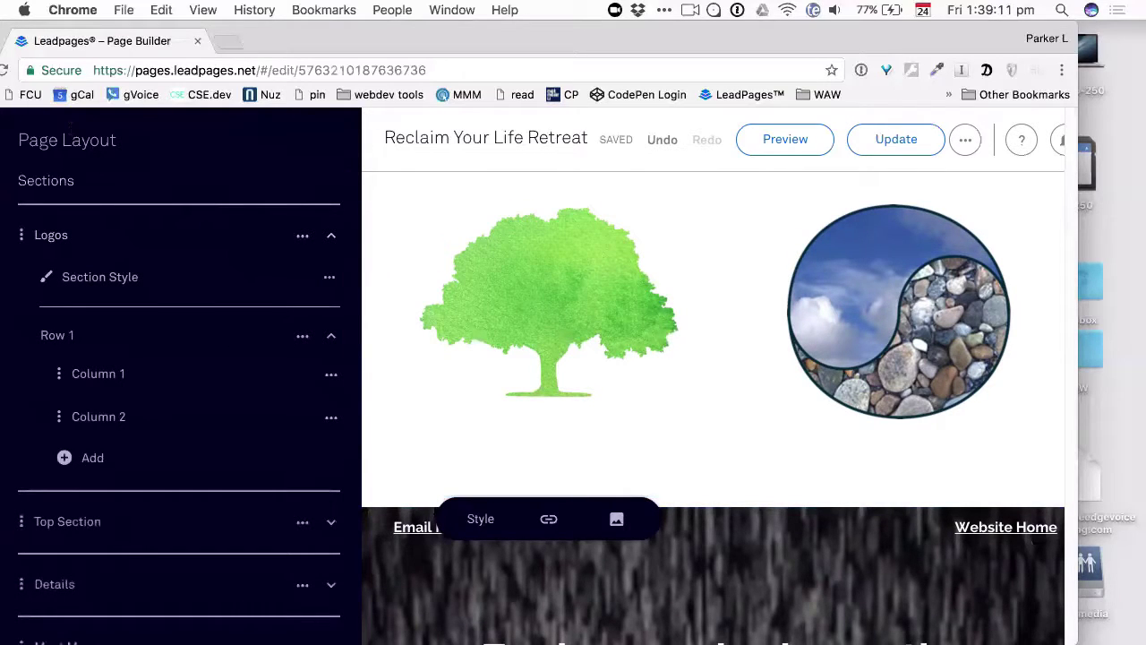
{"action": "left_click_drag", "start_coordinate": [405, 40], "coordinate": [461, 25]}
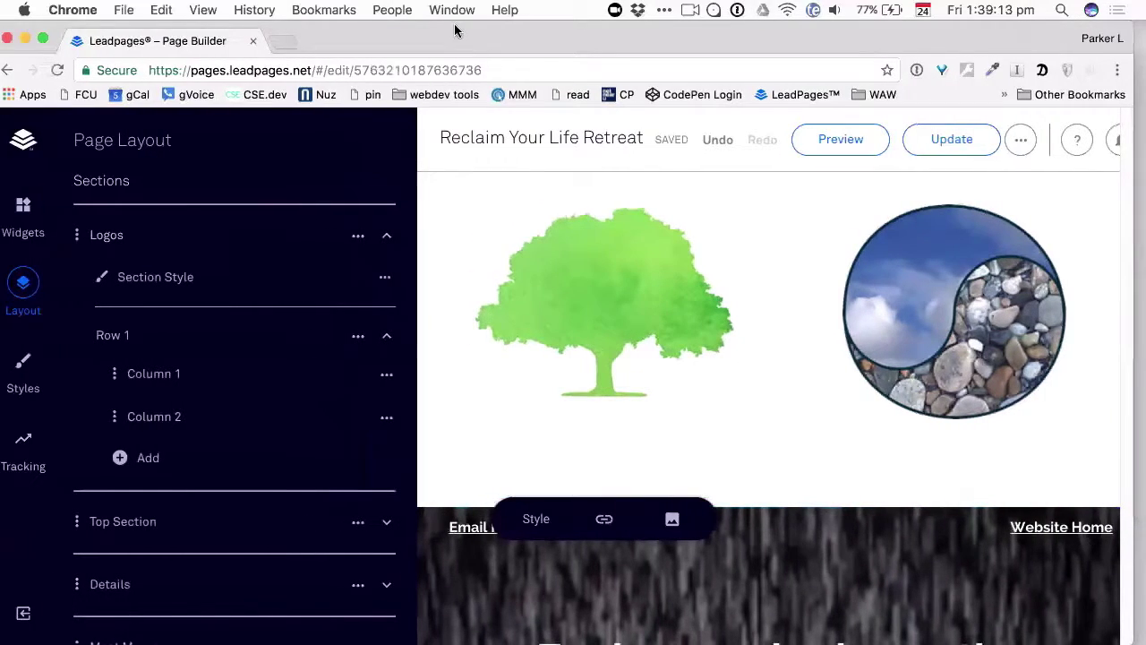
{"action": "left_click", "coordinate": [30, 221]}
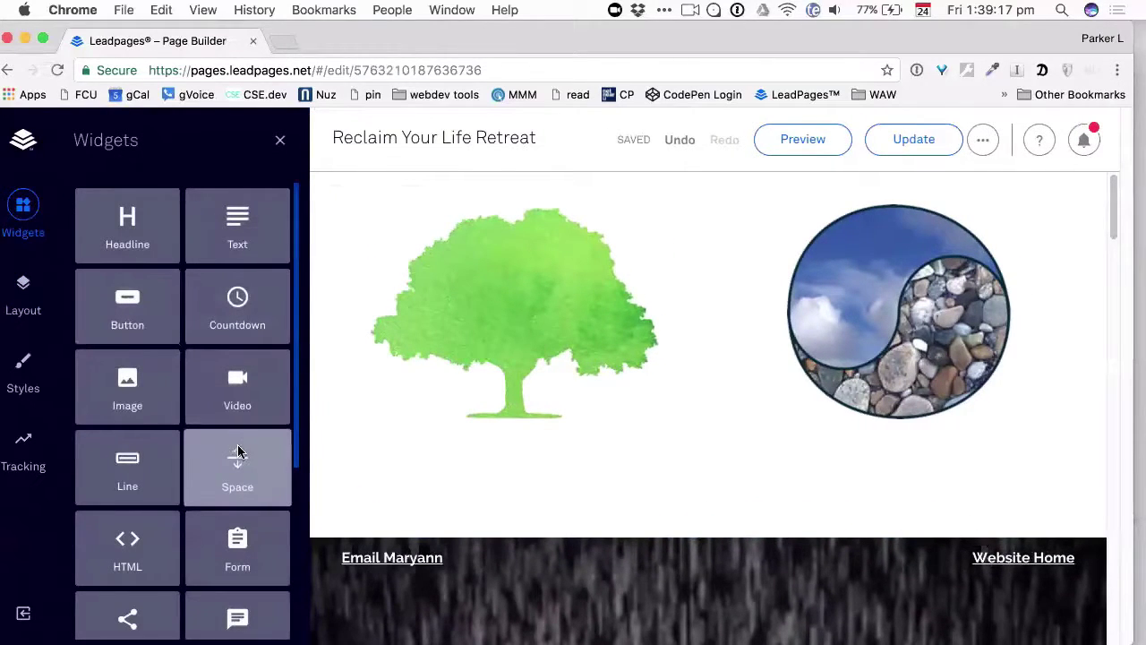
{"action": "left_click_drag", "start_coordinate": [235, 456], "coordinate": [361, 325]}
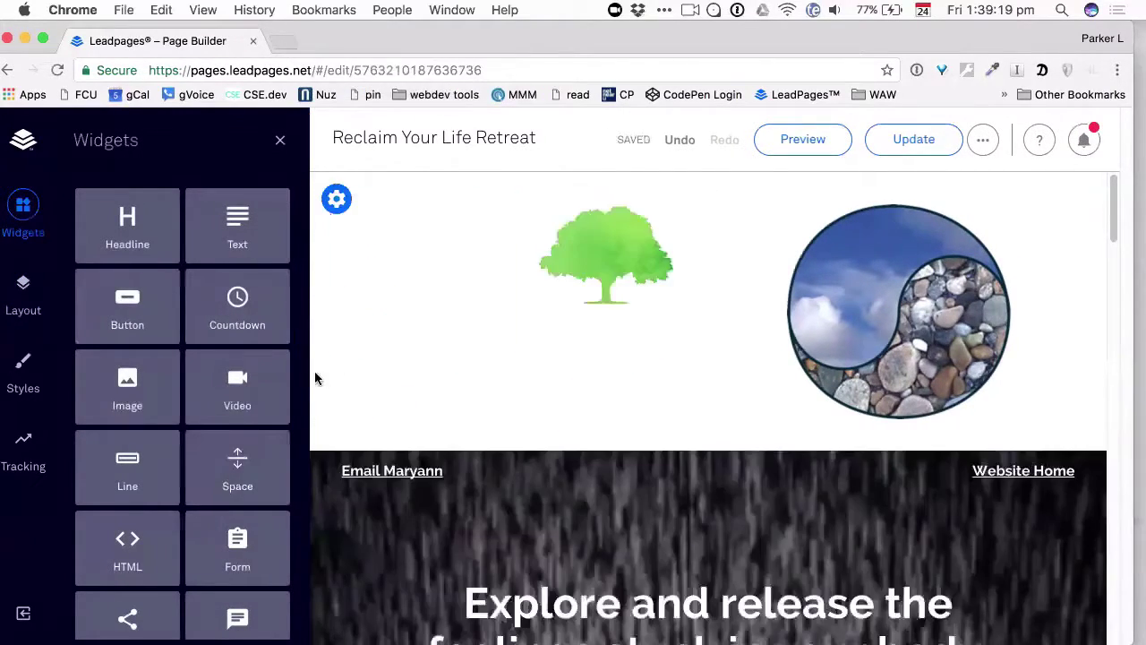
{"action": "left_click_drag", "start_coordinate": [241, 448], "coordinate": [1021, 234]}
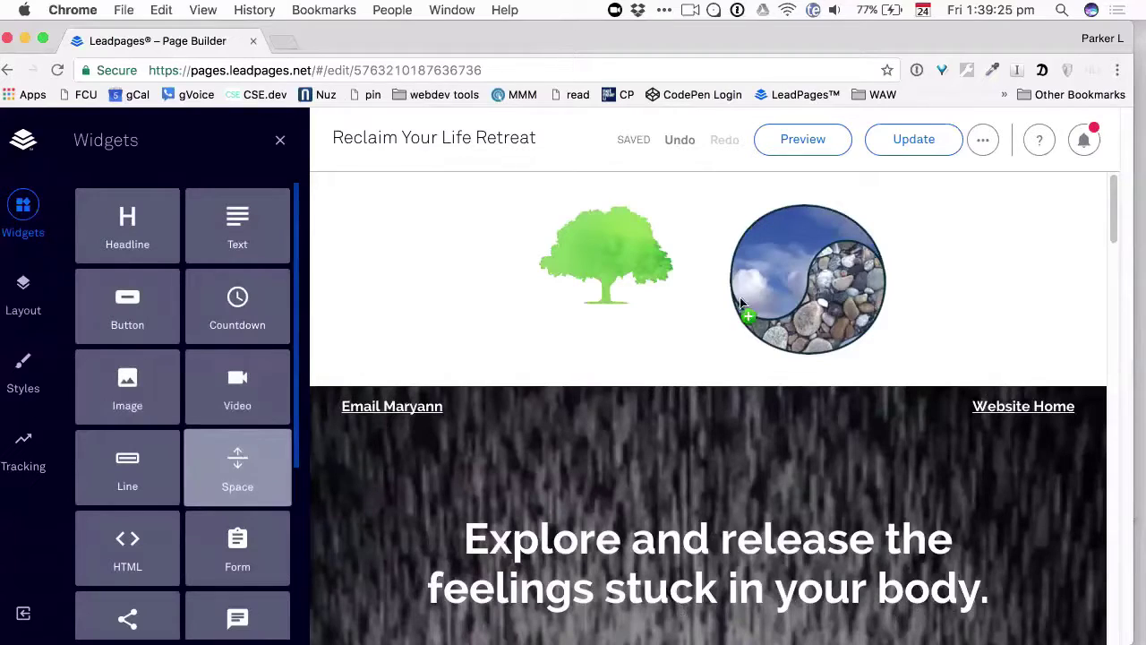
{"action": "left_click_drag", "start_coordinate": [240, 457], "coordinate": [721, 284]}
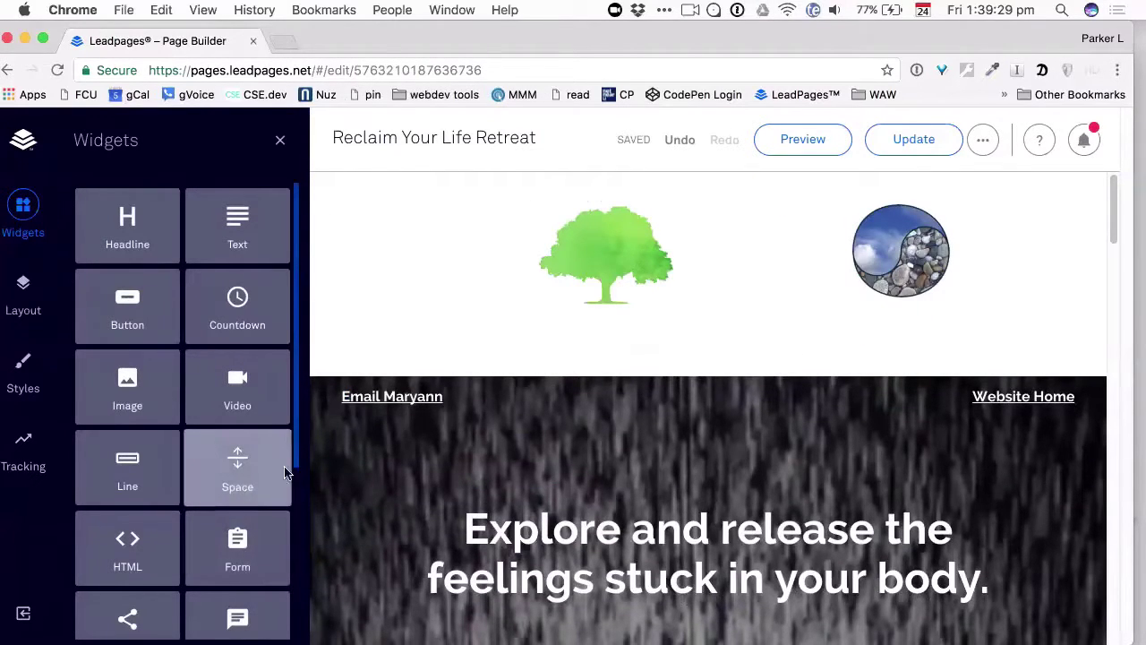
{"action": "left_click_drag", "start_coordinate": [287, 474], "coordinate": [686, 276]}
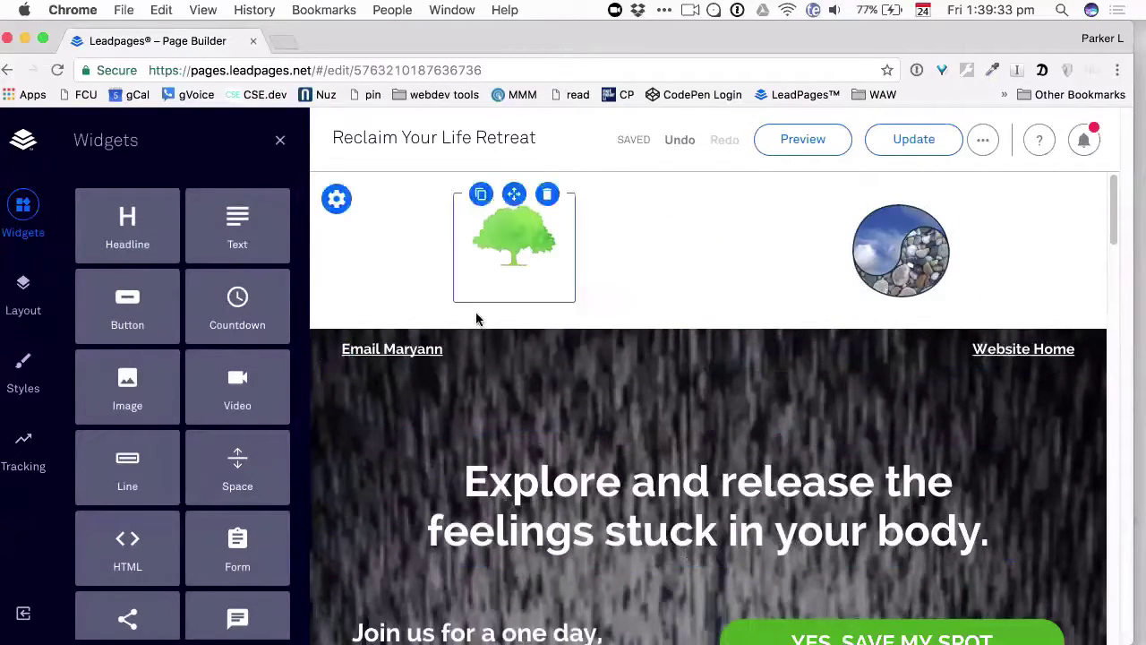
Step: Review the page style settings down to Custom CSS and compare the footer logos with the header logos
{"action": "mouse_move", "coordinate": [496, 266]}
{"action": "left_click", "coordinate": [506, 222]}
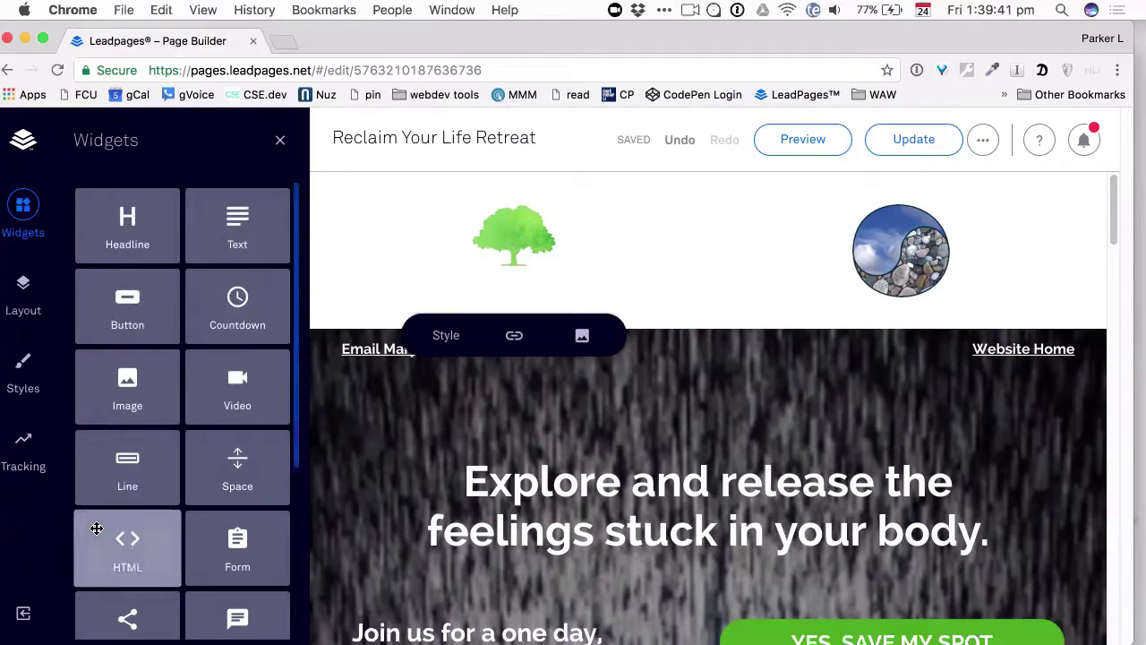
{"action": "left_click", "coordinate": [18, 365]}
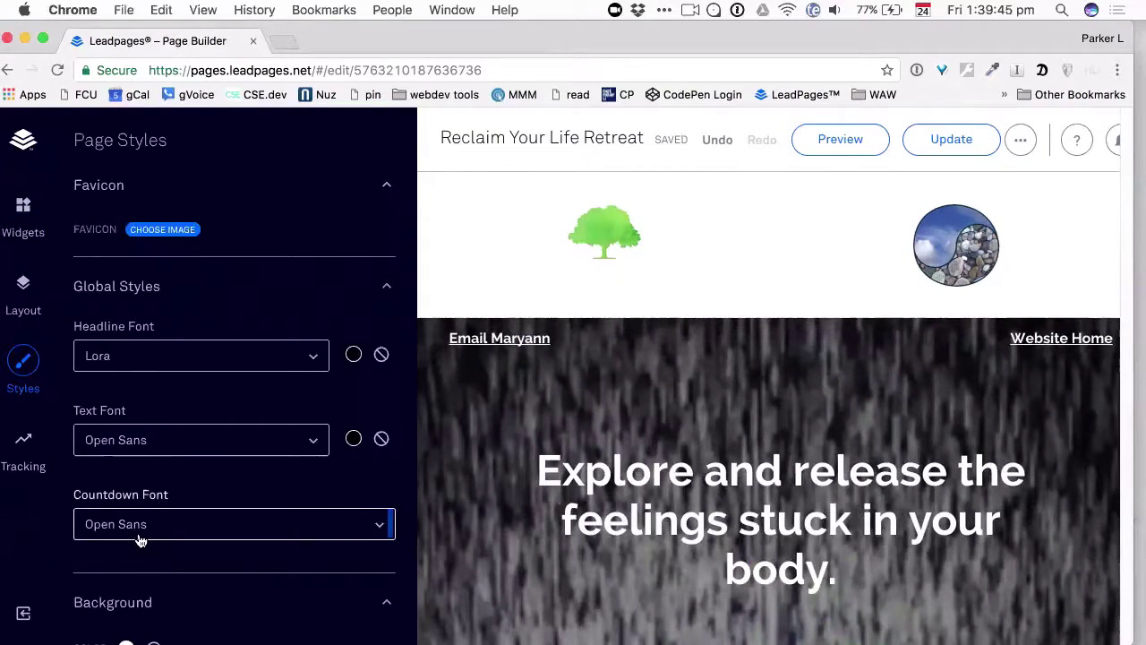
{"action": "scroll", "coordinate": [514, 466], "scroll_direction": "down", "scroll_amount": 5}
{"action": "scroll", "coordinate": [519, 501], "scroll_direction": "down", "scroll_amount": 2}
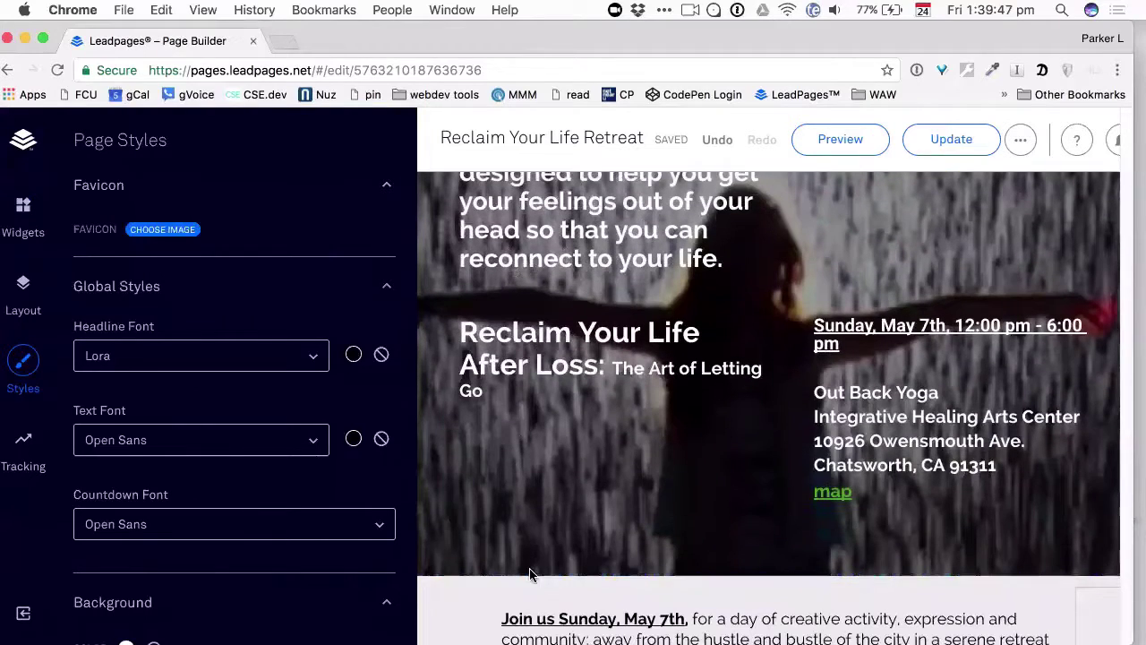
{"action": "scroll", "coordinate": [265, 307], "scroll_direction": "down", "scroll_amount": 1}
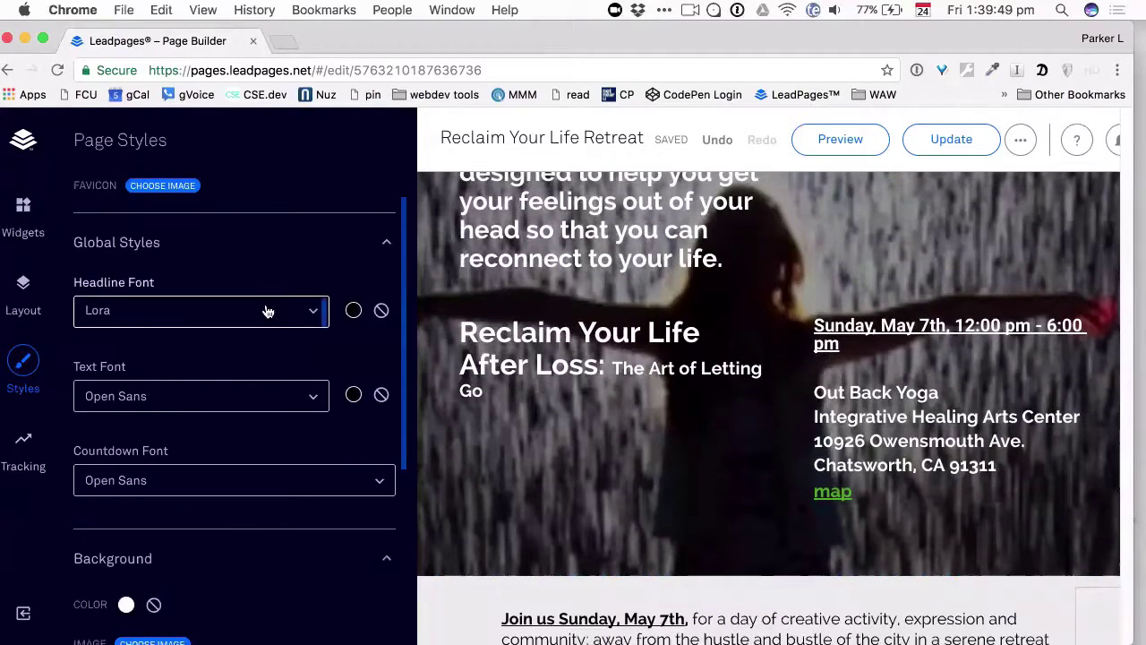
{"action": "left_click_drag", "start_coordinate": [402, 401], "coordinate": [421, 632]}
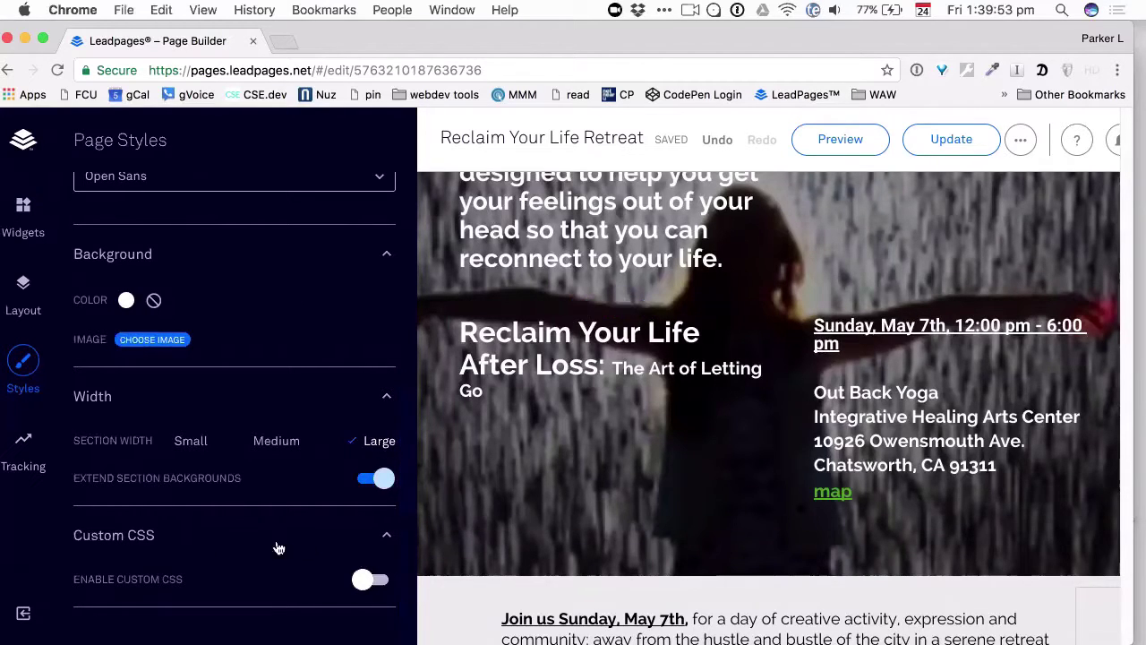
{"action": "scroll", "coordinate": [279, 547], "scroll_direction": "down", "scroll_amount": 1}
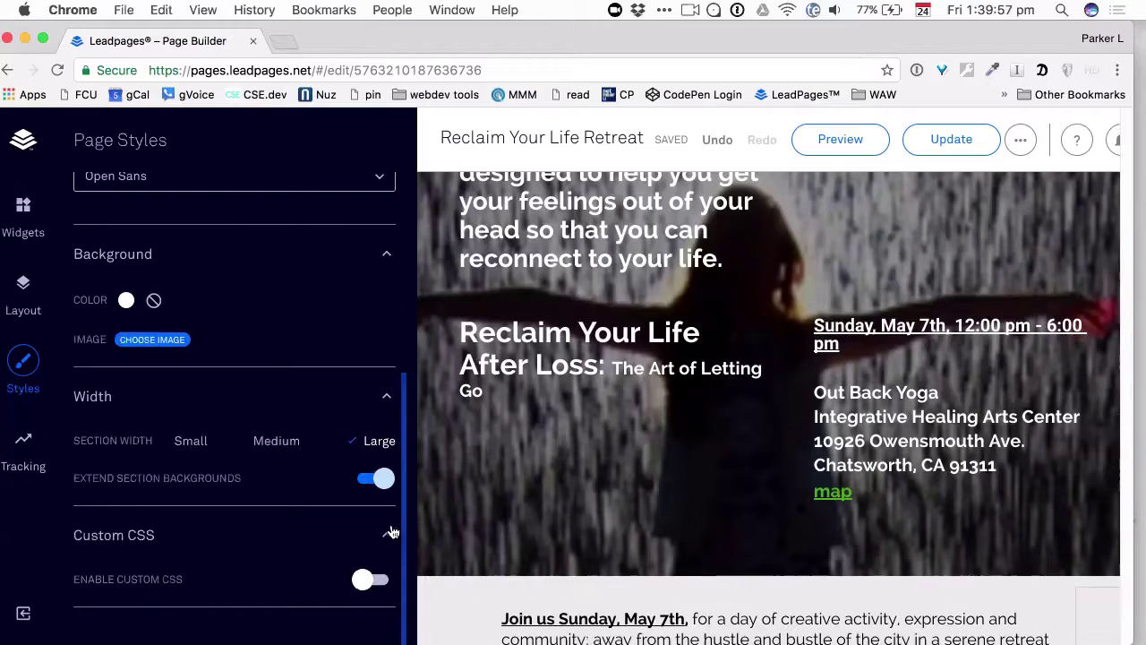
{"action": "scroll", "coordinate": [1046, 345], "scroll_direction": "down", "scroll_amount": 15}
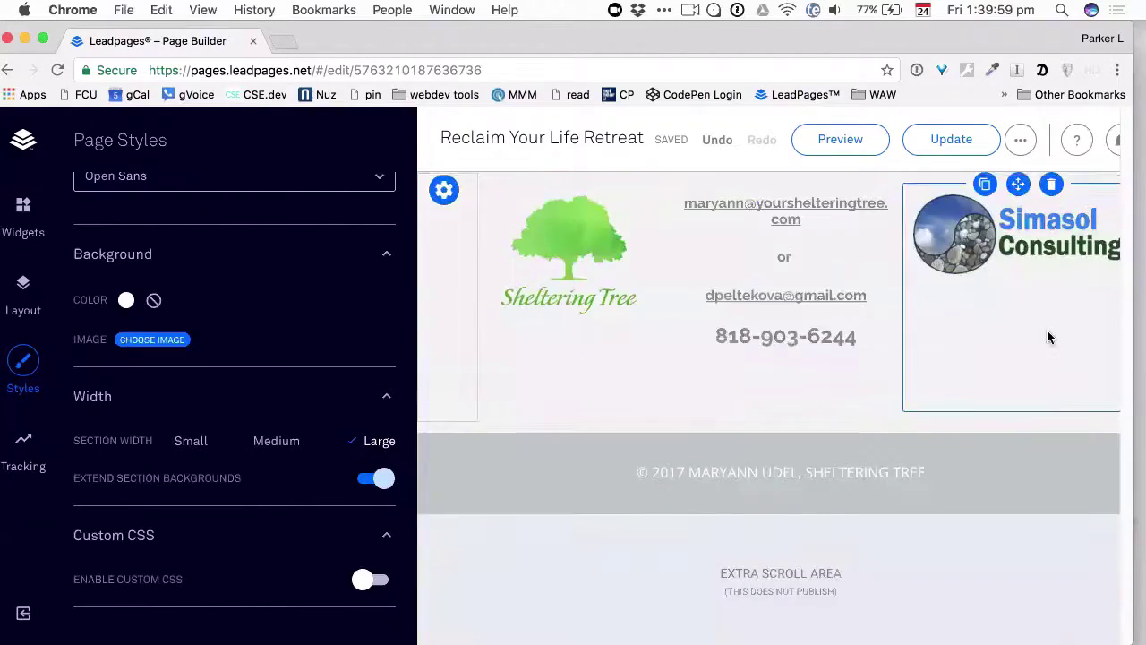
{"action": "scroll", "coordinate": [1046, 336], "scroll_direction": "up", "scroll_amount": 20}
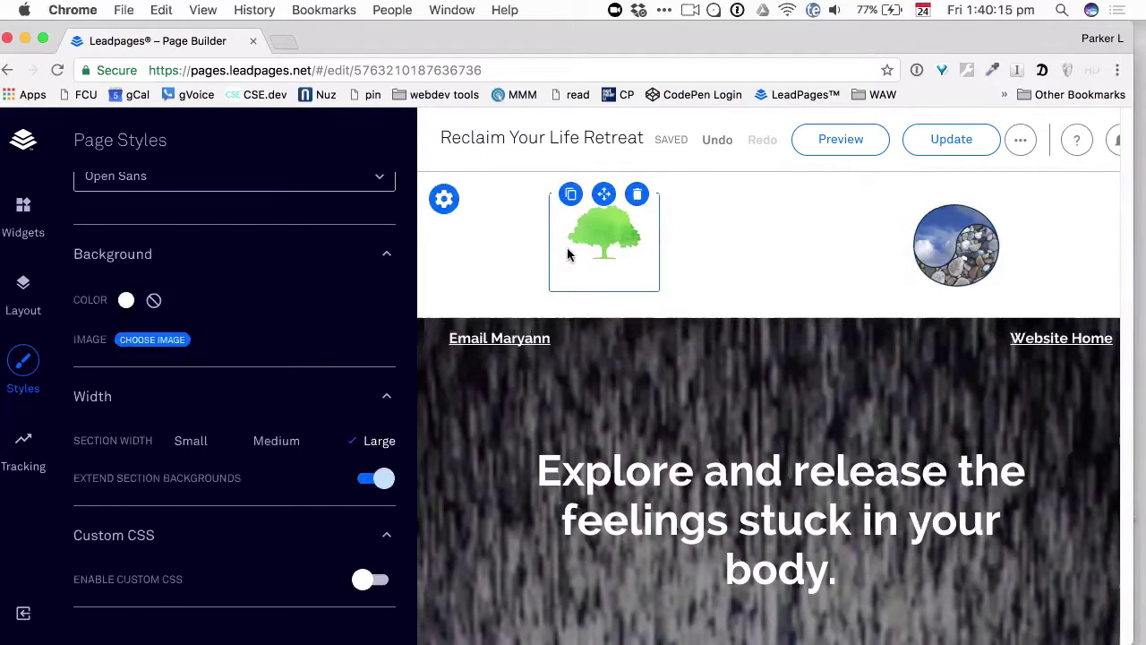
{"action": "left_click", "coordinate": [589, 280]}
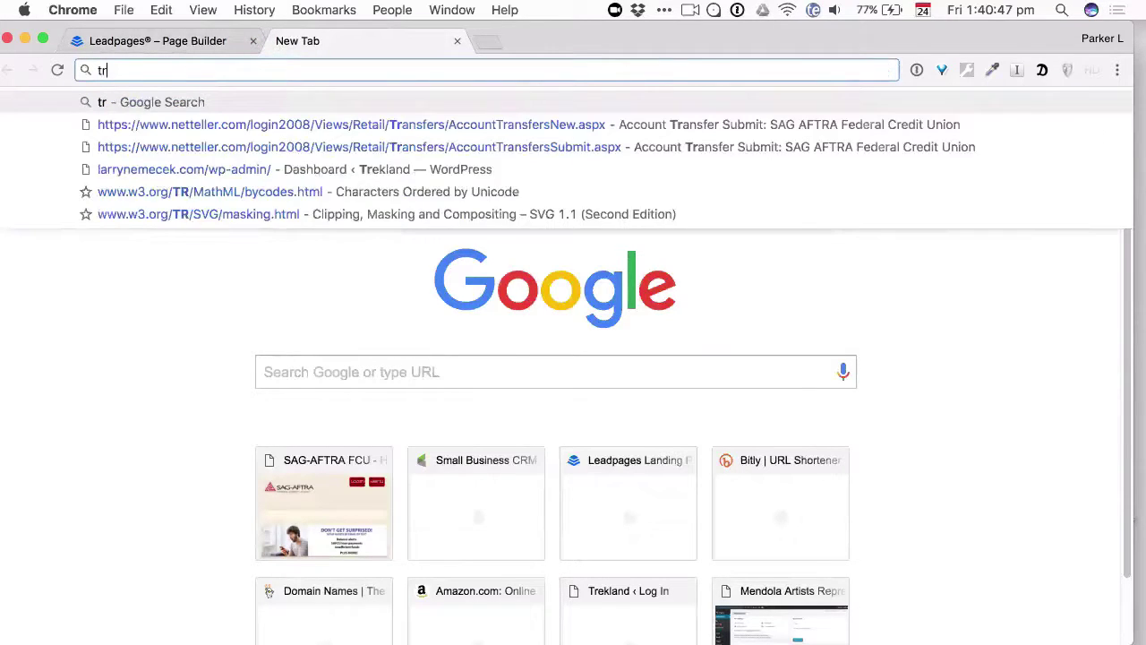
Step: Open the Trekland WordPress dashboard in a new browser tab and show the comments in its spam queue
{"action": "key", "text": "BackSpace"}
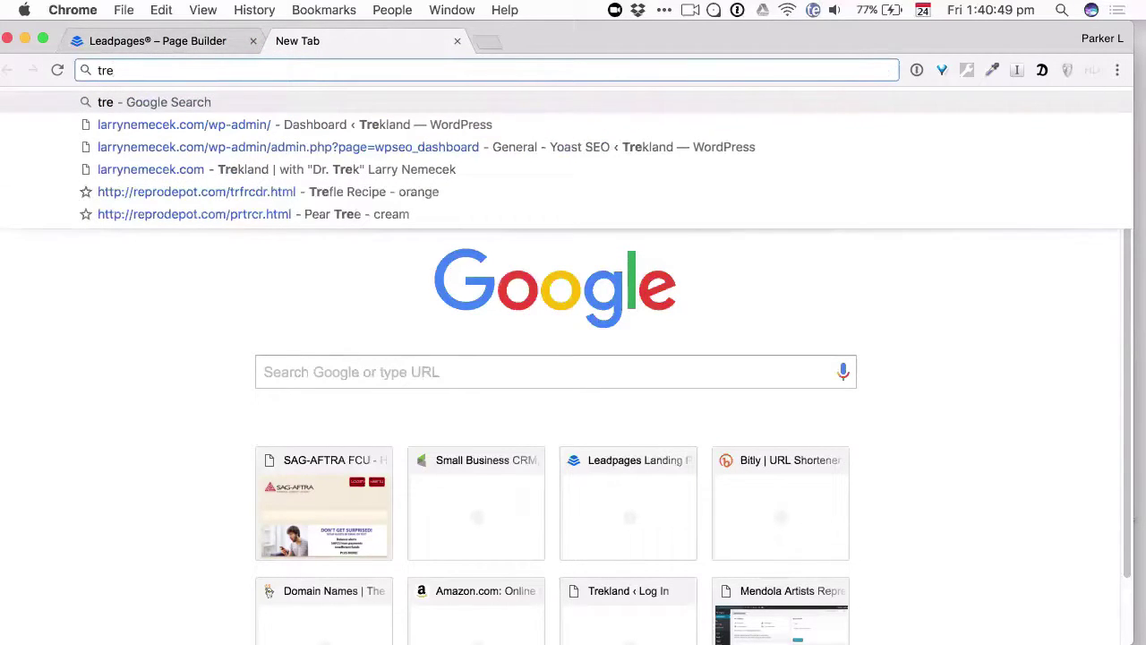
{"action": "left_click", "coordinate": [332, 131]}
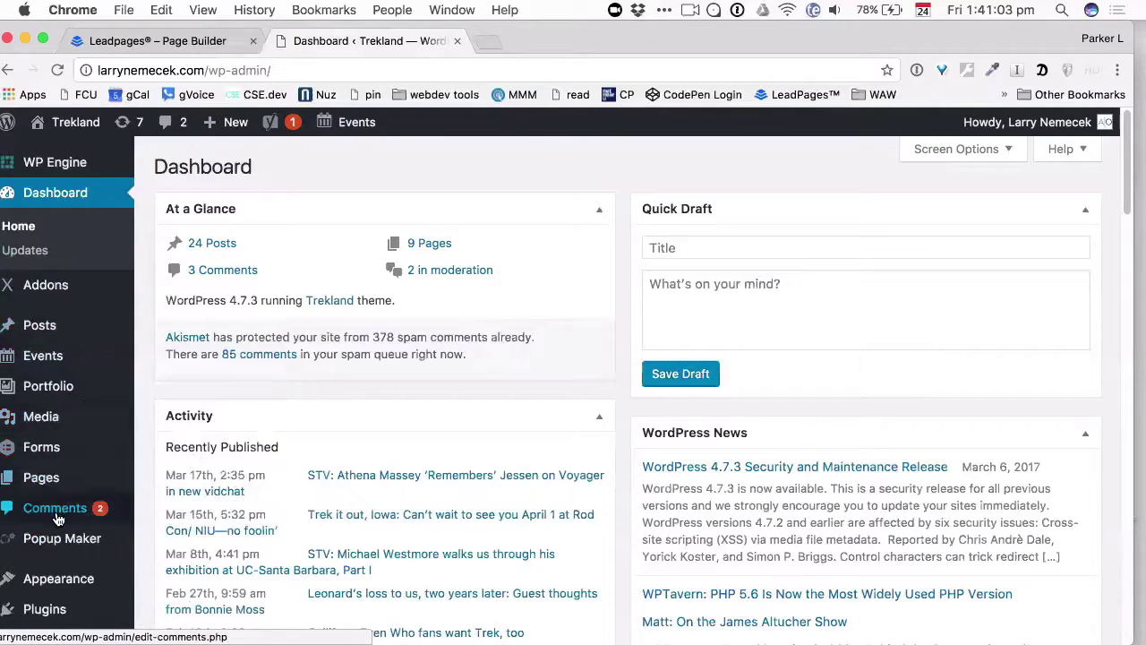
{"action": "mouse_move", "coordinate": [58, 579]}
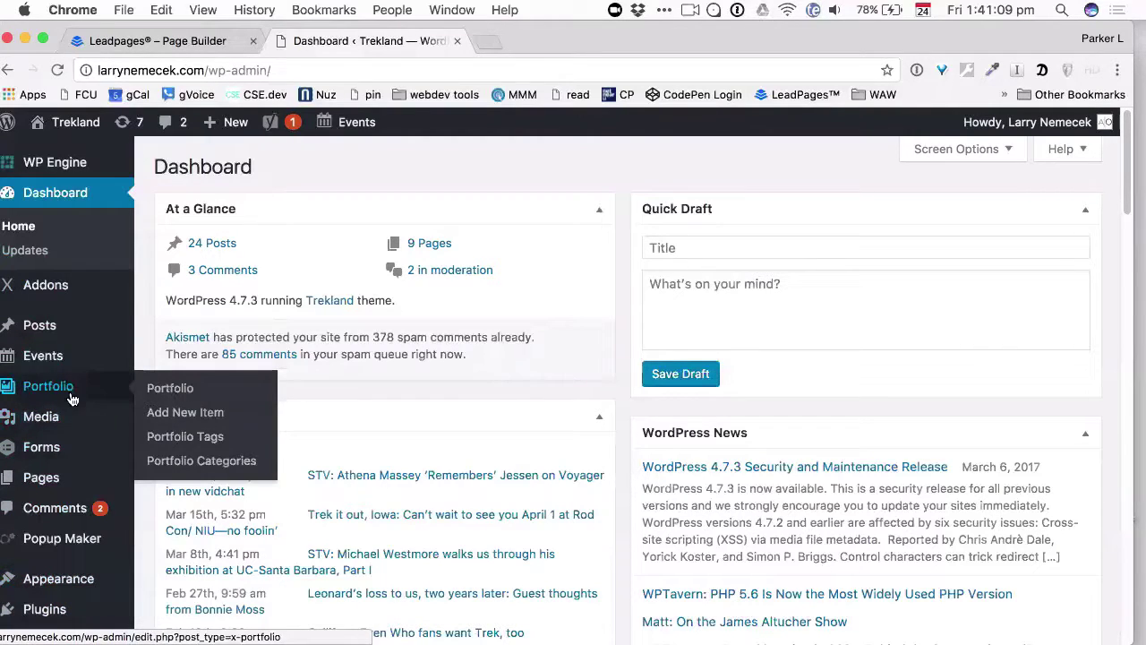
{"action": "mouse_move", "coordinate": [119, 346]}
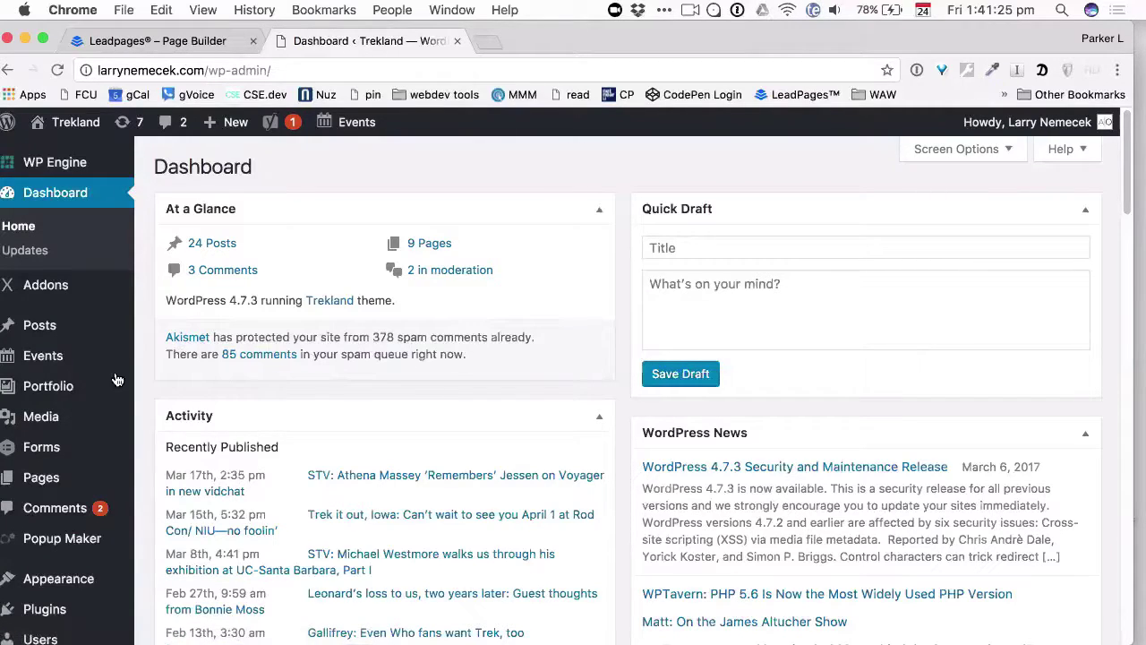
{"action": "left_click", "coordinate": [276, 355]}
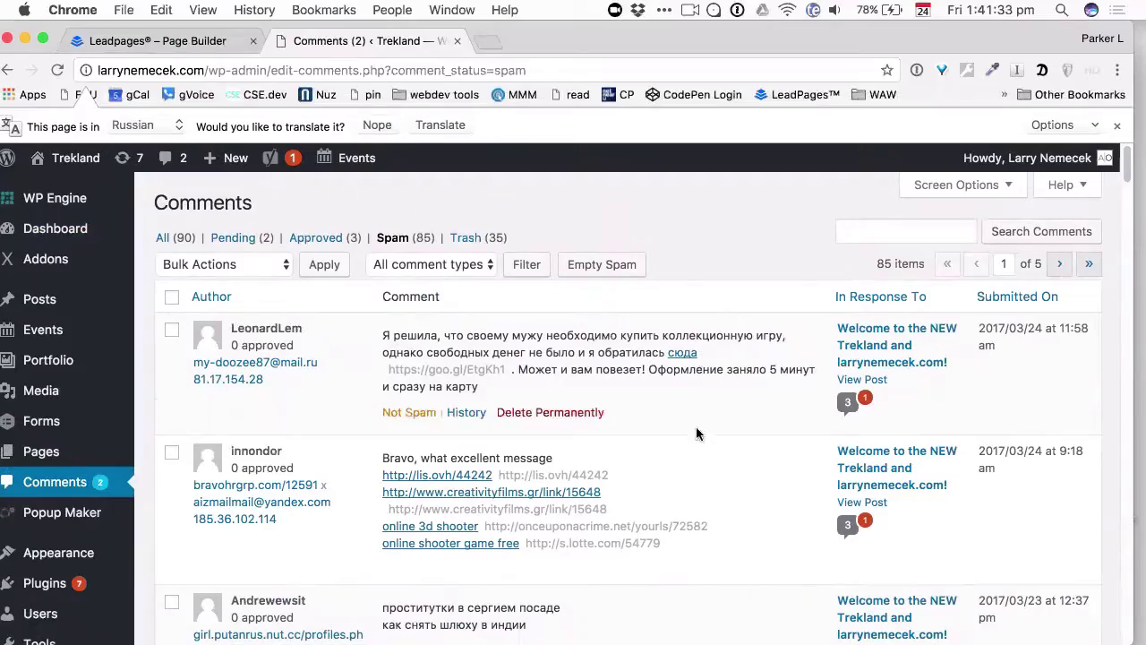
Step: Look through the spam comments, select all on the page, and choose Delete Permanently as the bulk action
{"action": "scroll", "coordinate": [696, 440], "scroll_direction": "down", "scroll_amount": 3}
{"action": "scroll", "coordinate": [696, 448], "scroll_direction": "down", "scroll_amount": 20}
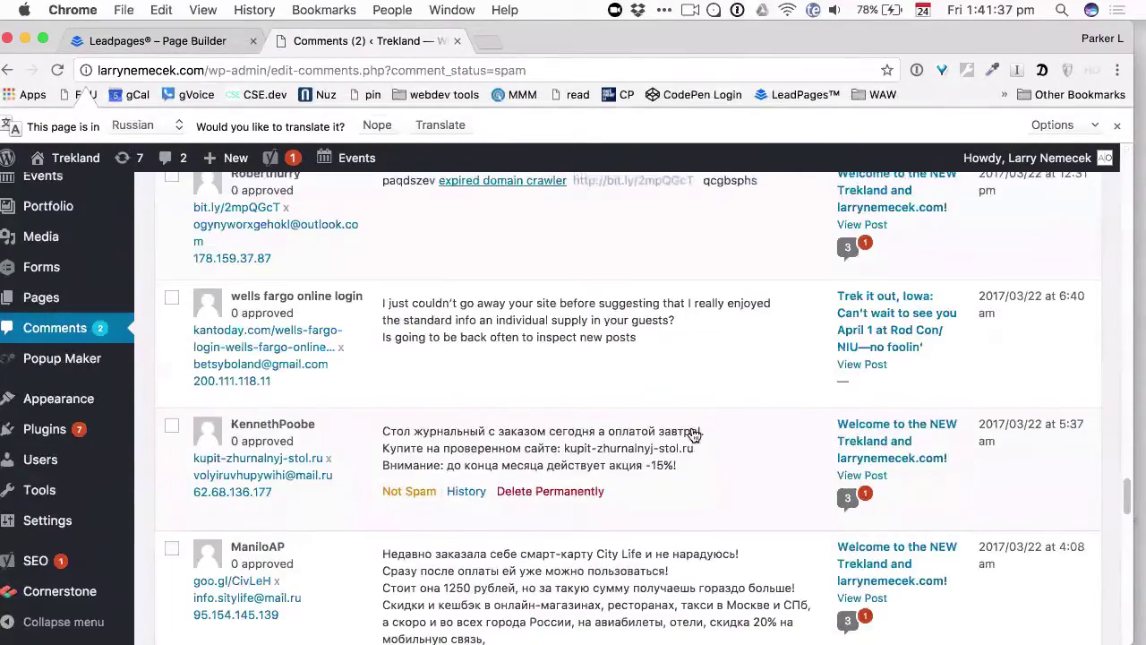
{"action": "scroll", "coordinate": [693, 426], "scroll_direction": "up", "scroll_amount": 20}
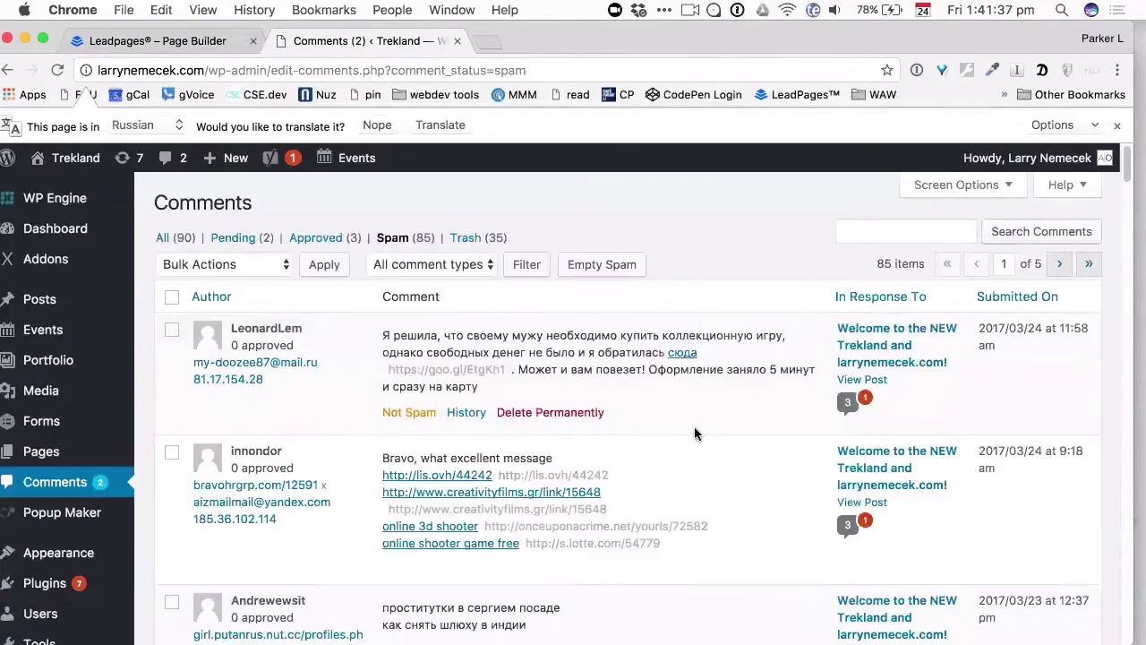
{"action": "left_click", "coordinate": [171, 296]}
{"action": "left_click", "coordinate": [270, 268]}
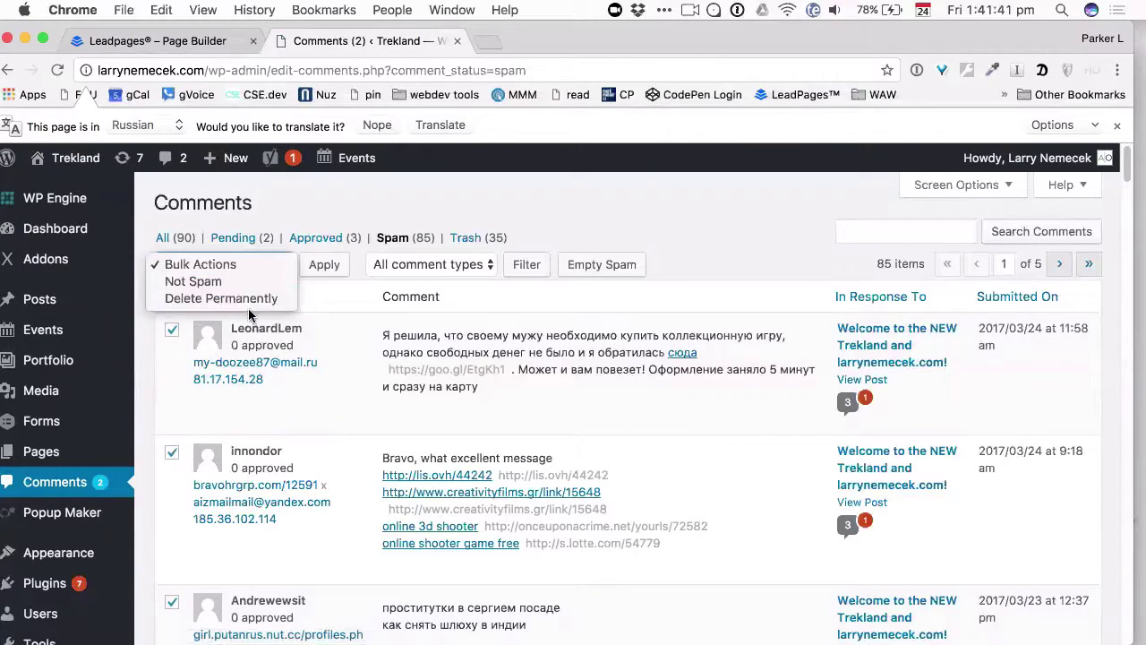
{"action": "left_click", "coordinate": [250, 300]}
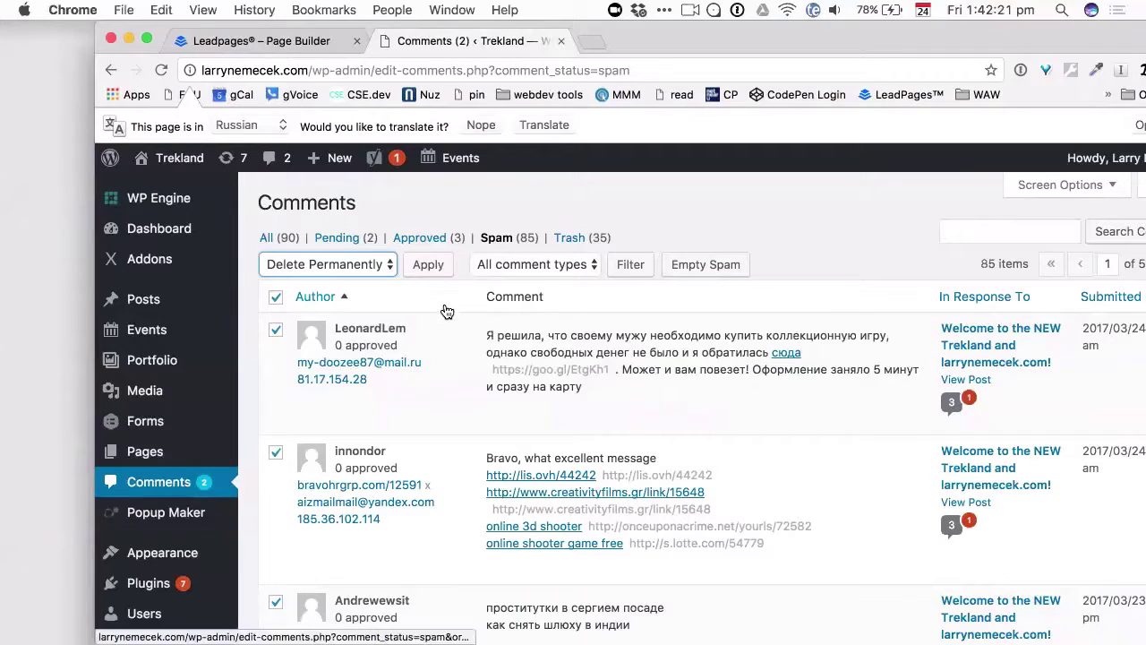
Step: Search the web for "akismet not blocking all spam"
{"action": "left_click", "coordinate": [25, 64], "text": "alt"}
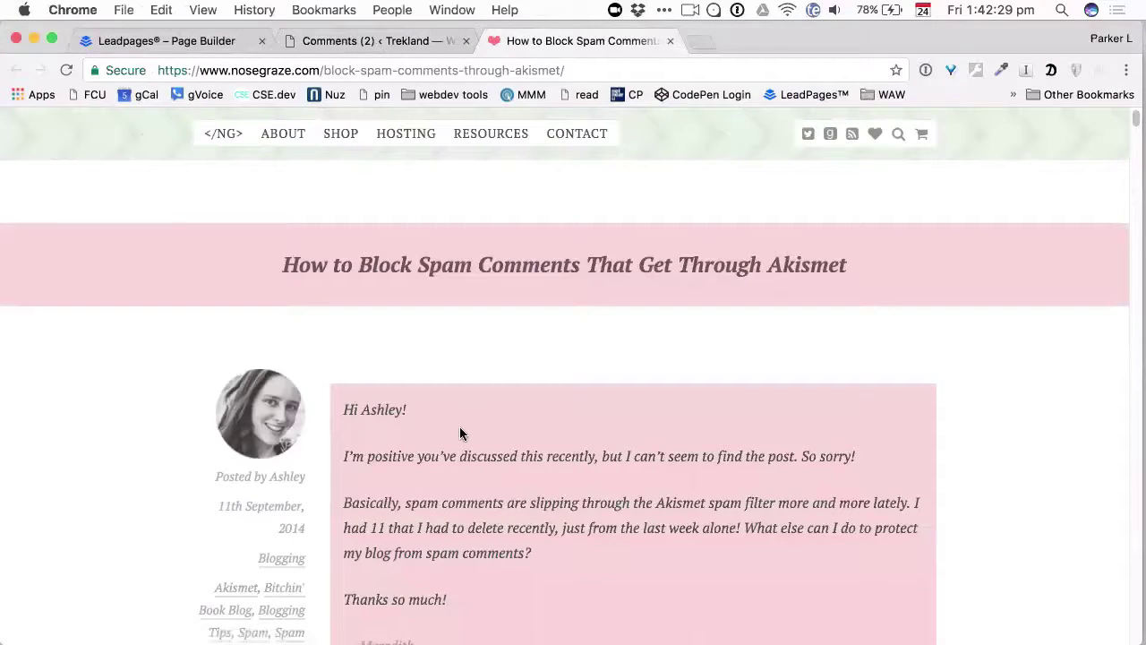
{"action": "left_click", "coordinate": [300, 70]}
{"action": "type", "text": "ak"}
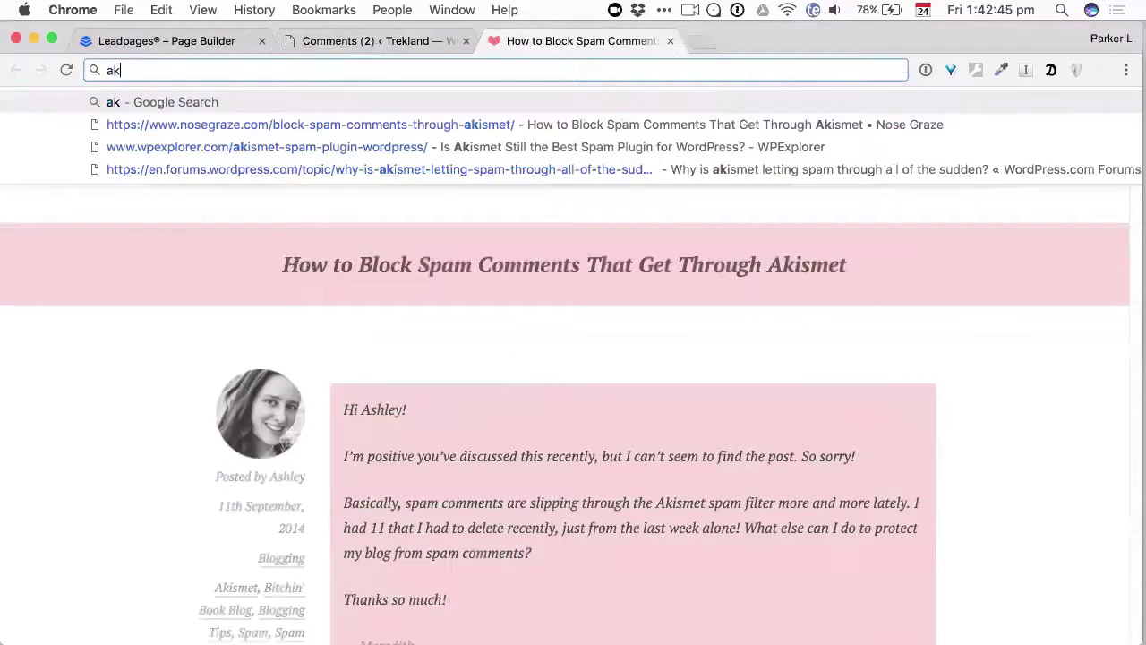
{"action": "type", "text": "ismet no"}
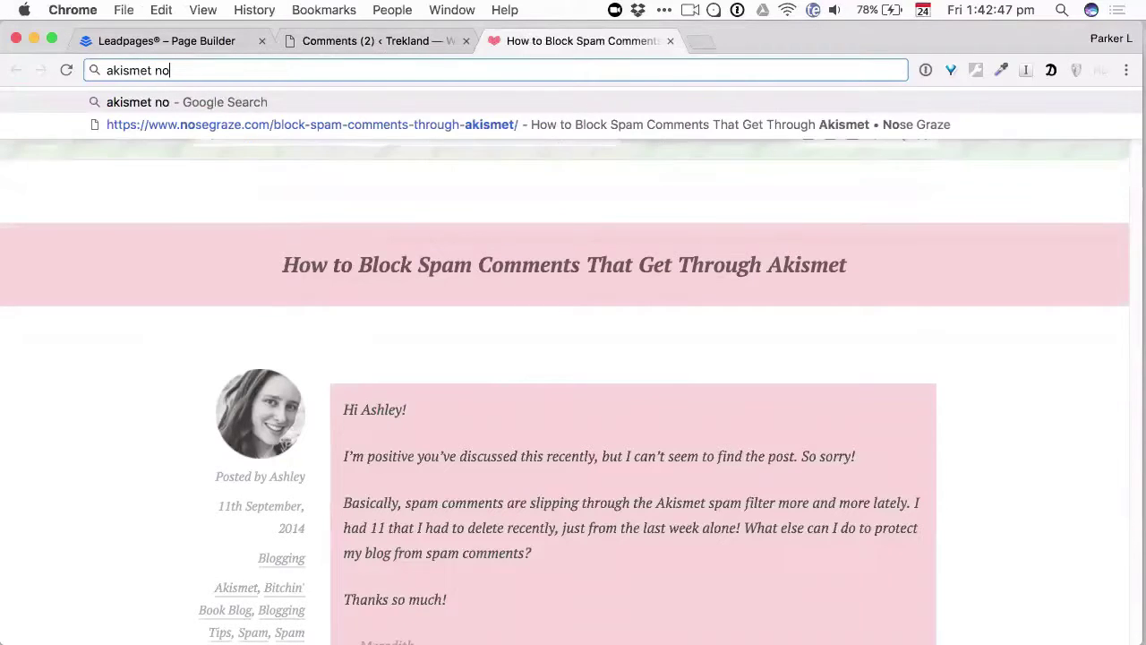
{"action": "type", "text": "t blocking a"}
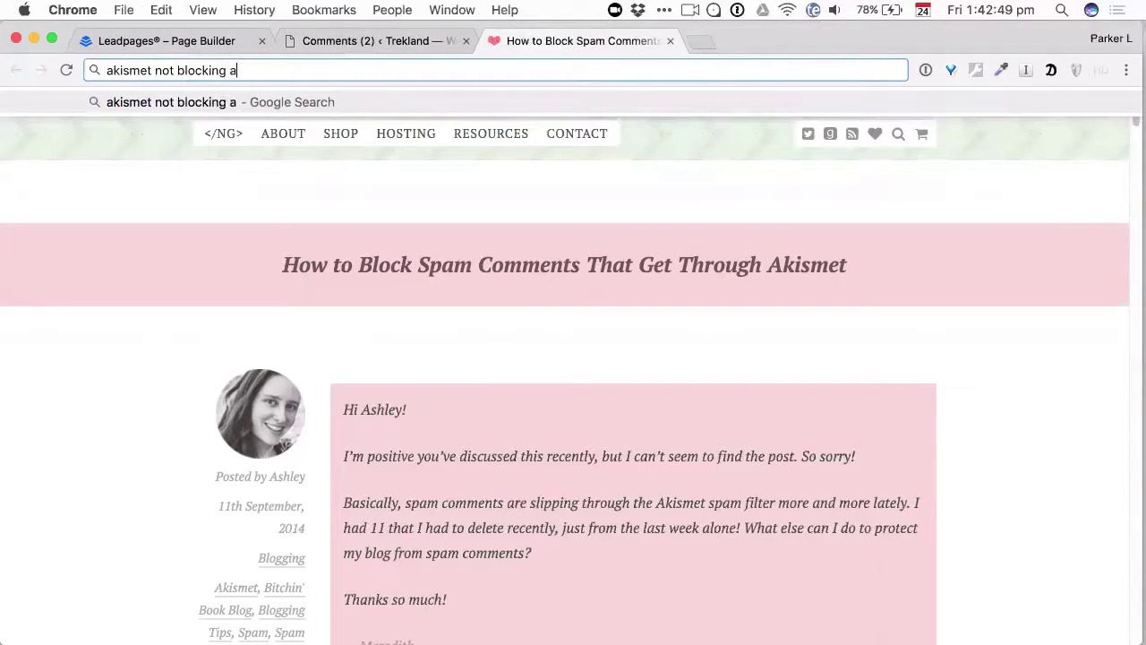
{"action": "type", "text": "ll spam"}
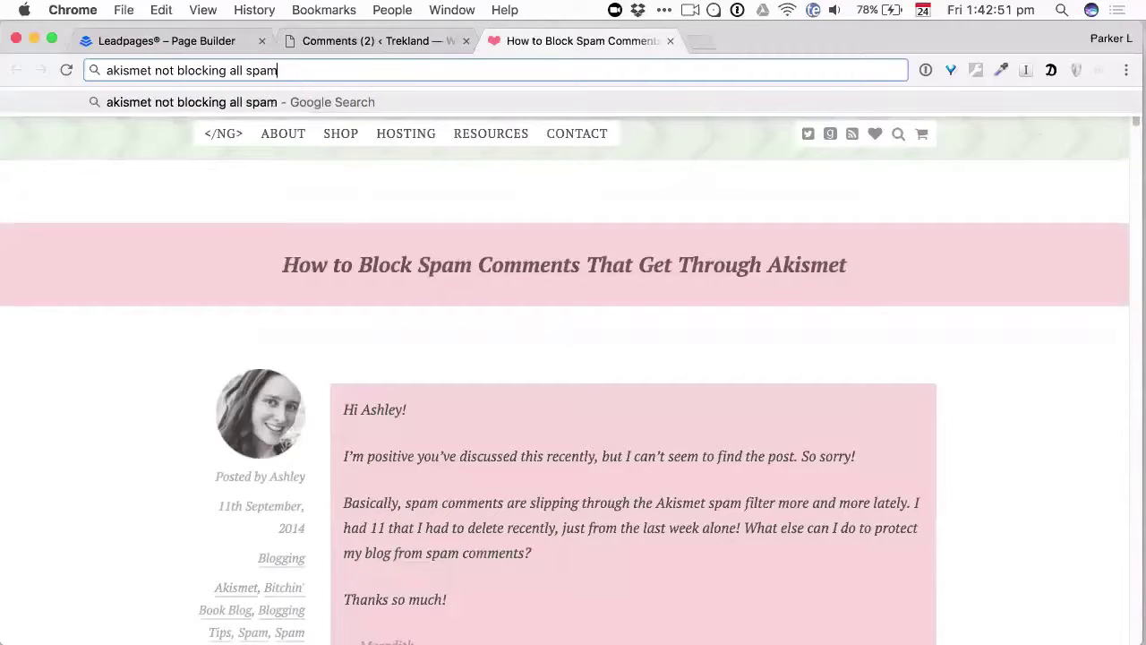
{"action": "key", "text": "Return"}
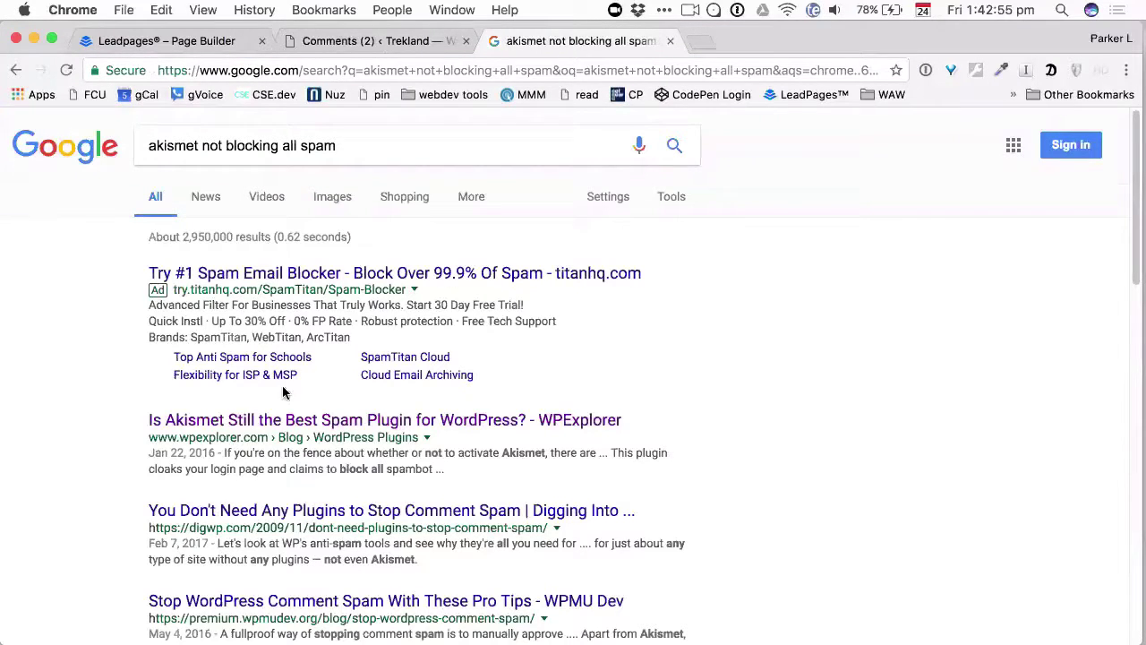
Step: Open the WPExplorer article on whether Akismet is still the best spam plugin, read its plugin comparison, and highlight the WP-SpamShield Anti-Spam heading
{"action": "left_click", "coordinate": [407, 421]}
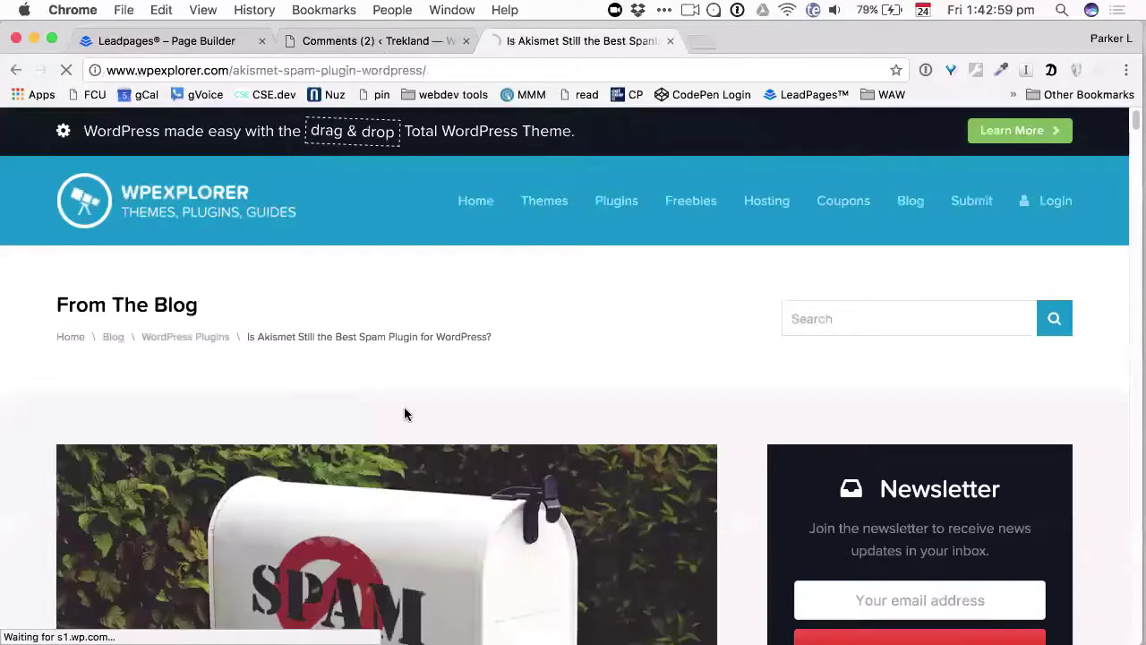
{"action": "scroll", "coordinate": [408, 408], "scroll_direction": "down", "scroll_amount": 15}
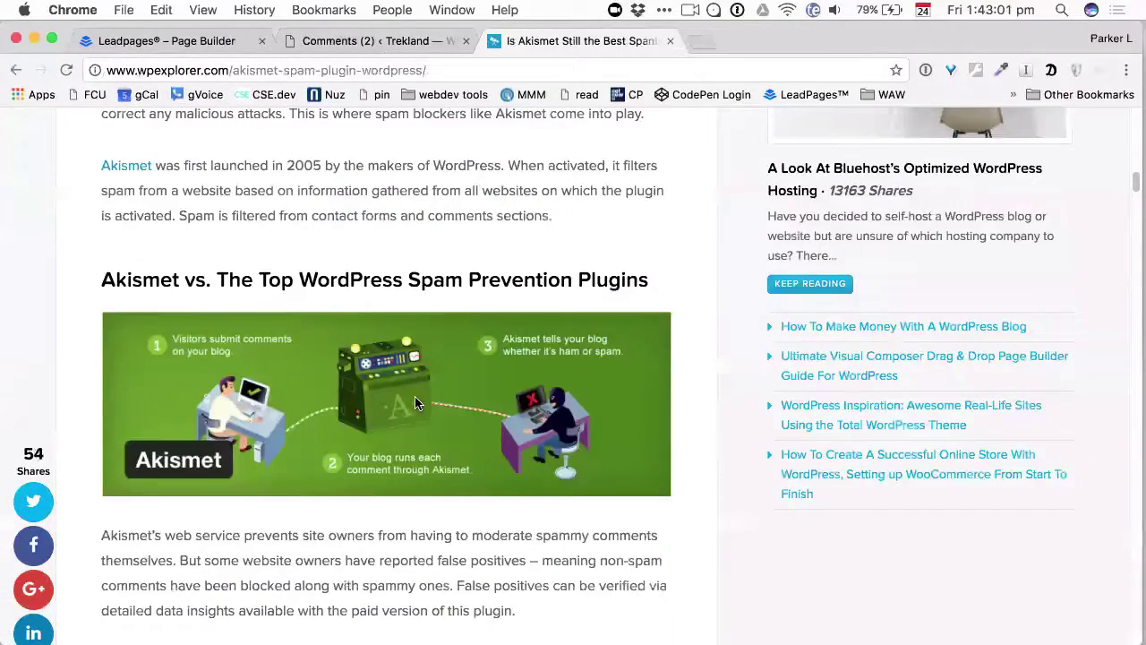
{"action": "scroll", "coordinate": [307, 396], "scroll_direction": "down", "scroll_amount": 1}
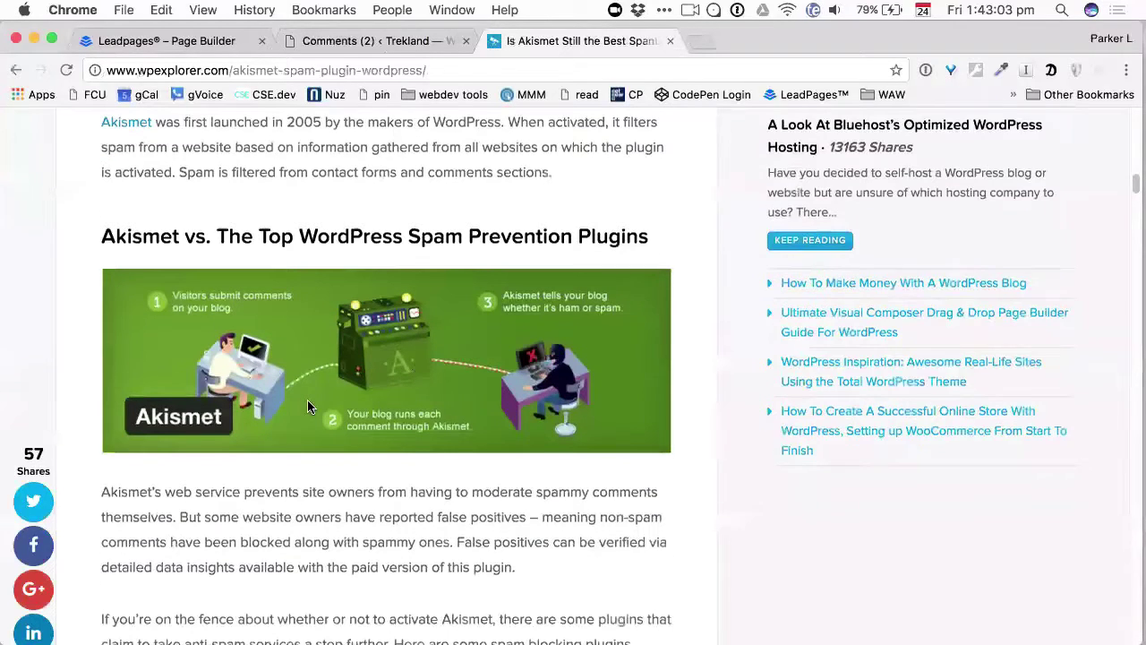
{"action": "scroll", "coordinate": [309, 406], "scroll_direction": "down", "scroll_amount": 3}
{"action": "scroll", "coordinate": [323, 433], "scroll_direction": "down", "scroll_amount": 3}
{"action": "scroll", "coordinate": [321, 435], "scroll_direction": "up", "scroll_amount": 1}
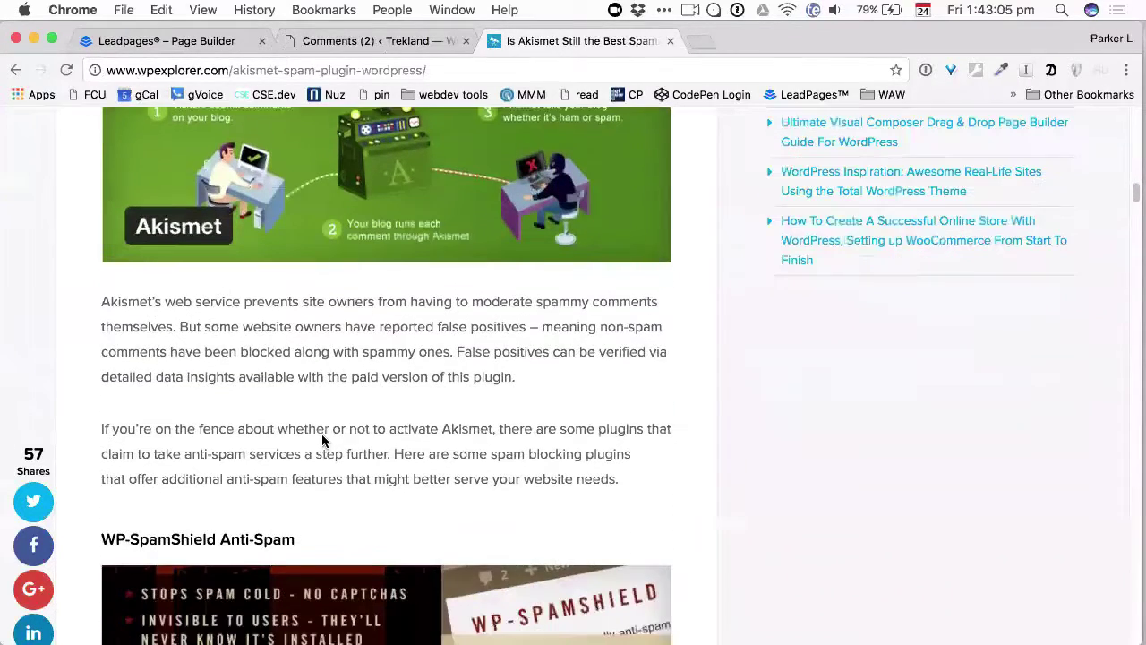
{"action": "scroll", "coordinate": [322, 435], "scroll_direction": "down", "scroll_amount": 1}
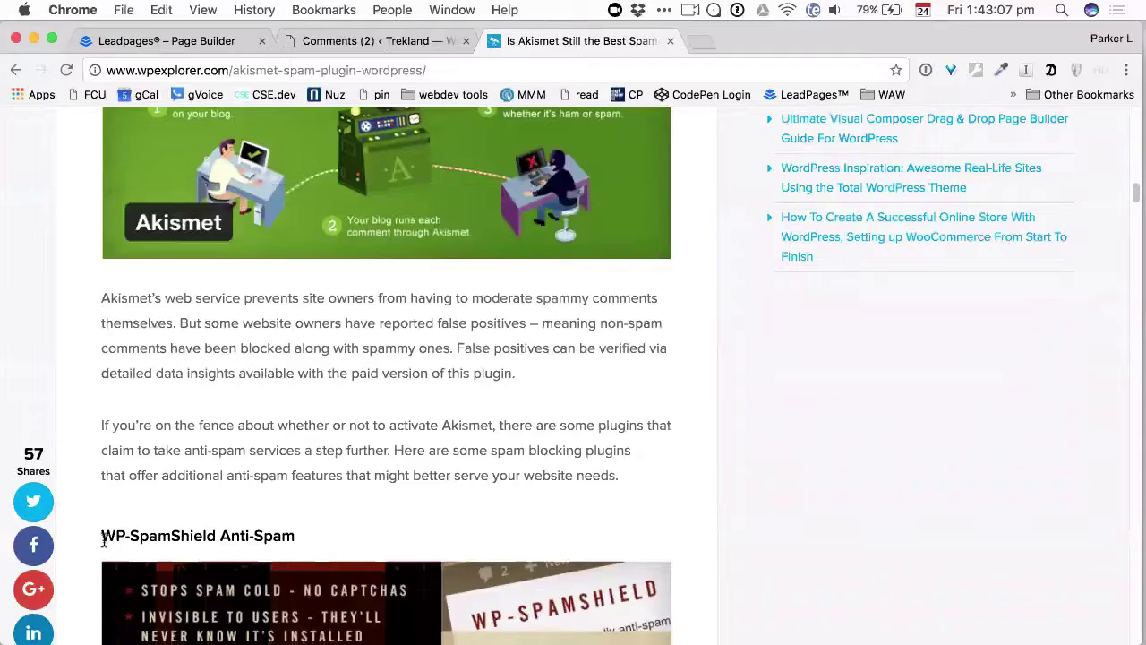
{"action": "left_click_drag", "start_coordinate": [103, 537], "coordinate": [301, 545]}
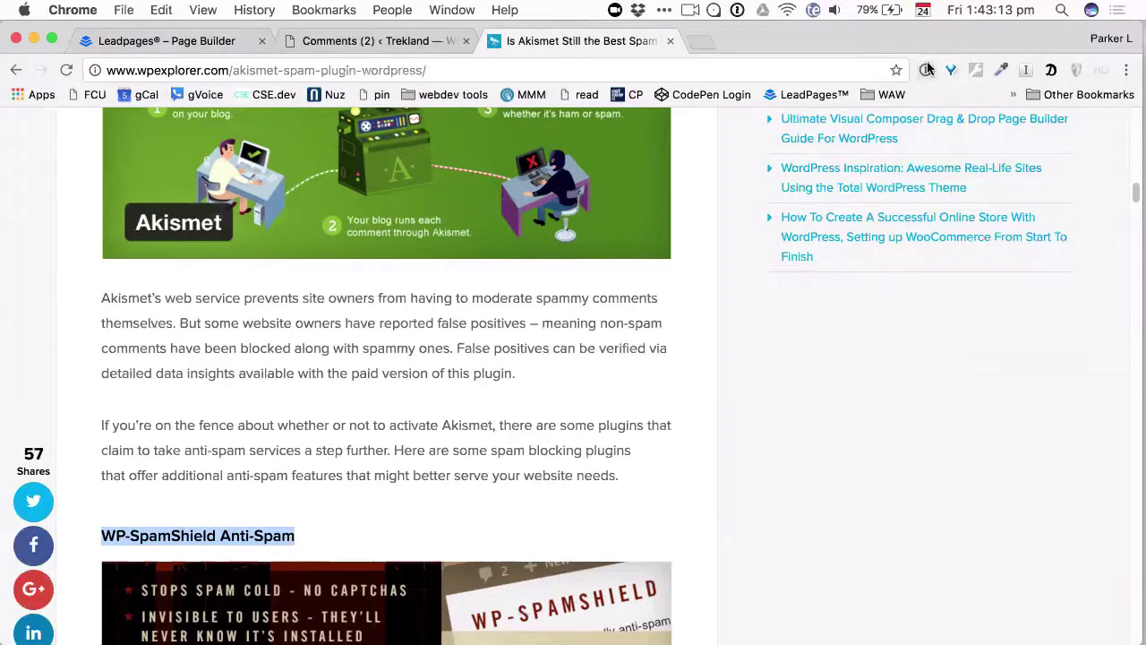
{"action": "left_click", "coordinate": [698, 41]}
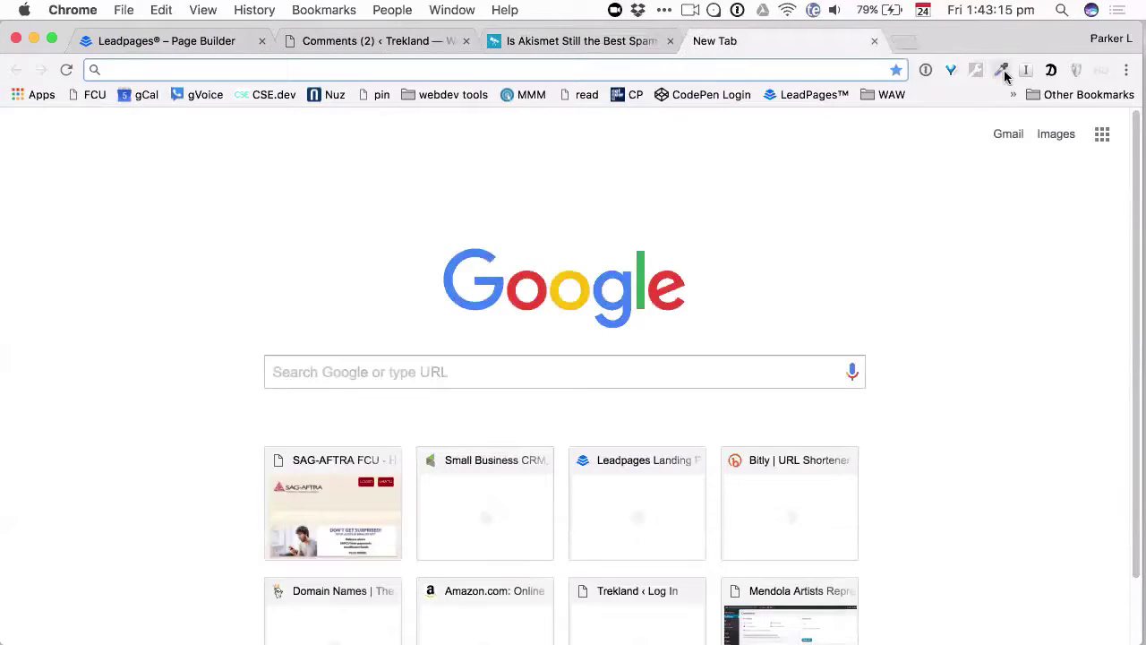
{"action": "left_click", "coordinate": [873, 41]}
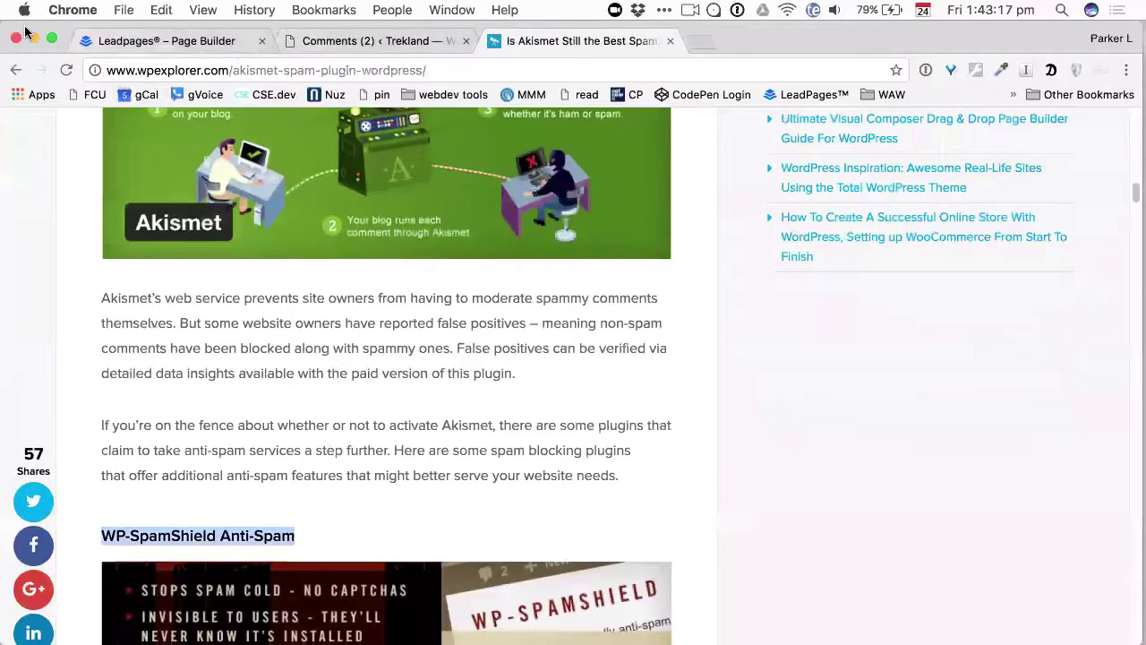